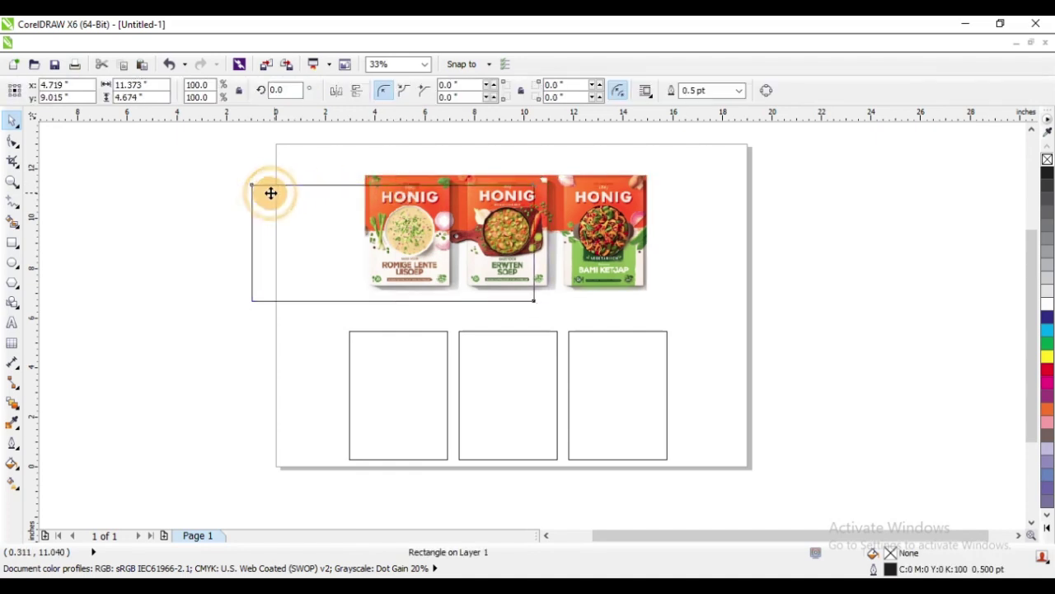
- Delete the extra rectangle overlapping the packaging image and enlarge the image to about 13.3 by 5.4 inches
{"action": "key", "text": "Delete"}
{"action": "left_click", "coordinate": [396, 234]}
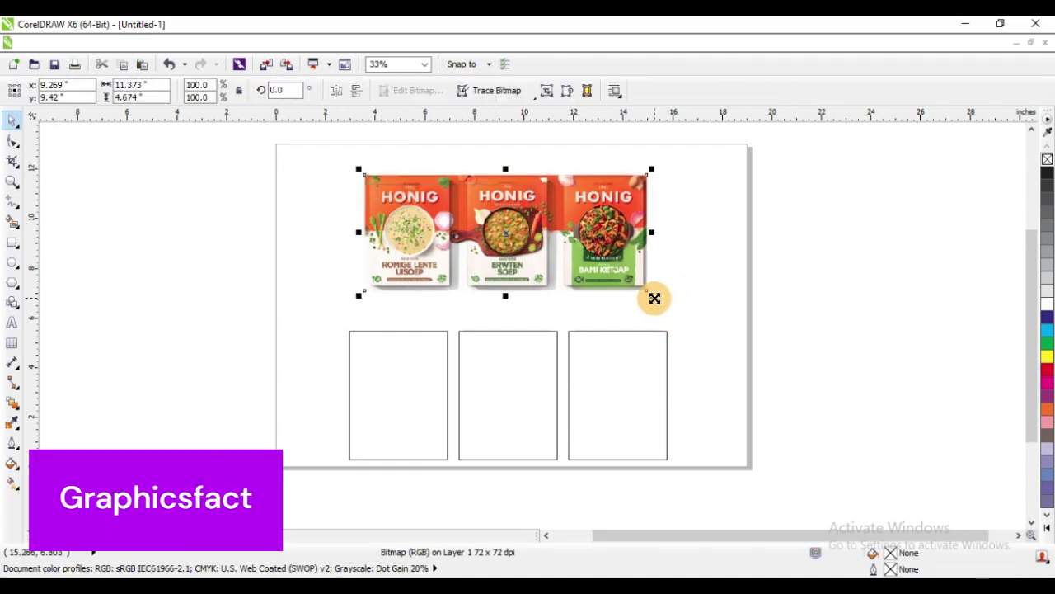
{"action": "left_click_drag", "start_coordinate": [655, 299], "coordinate": [685, 325]}
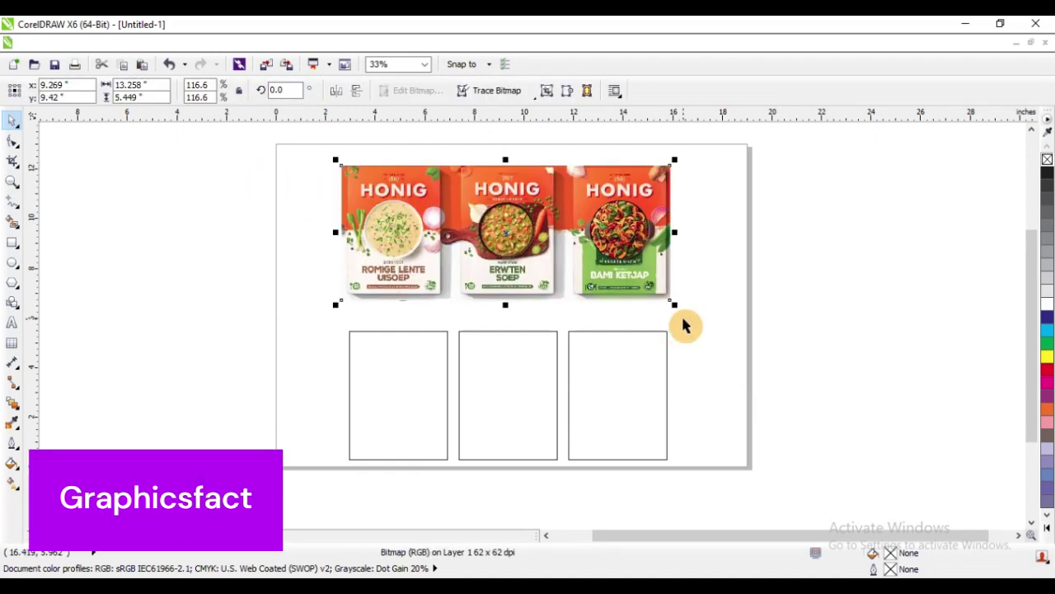
- Move the three empty rectangles up together so they sit just below the packaging image
{"action": "left_click", "coordinate": [780, 346]}
{"action": "left_click_drag", "start_coordinate": [245, 318], "coordinate": [734, 505]}
{"action": "left_click_drag", "start_coordinate": [638, 416], "coordinate": [638, 393]}
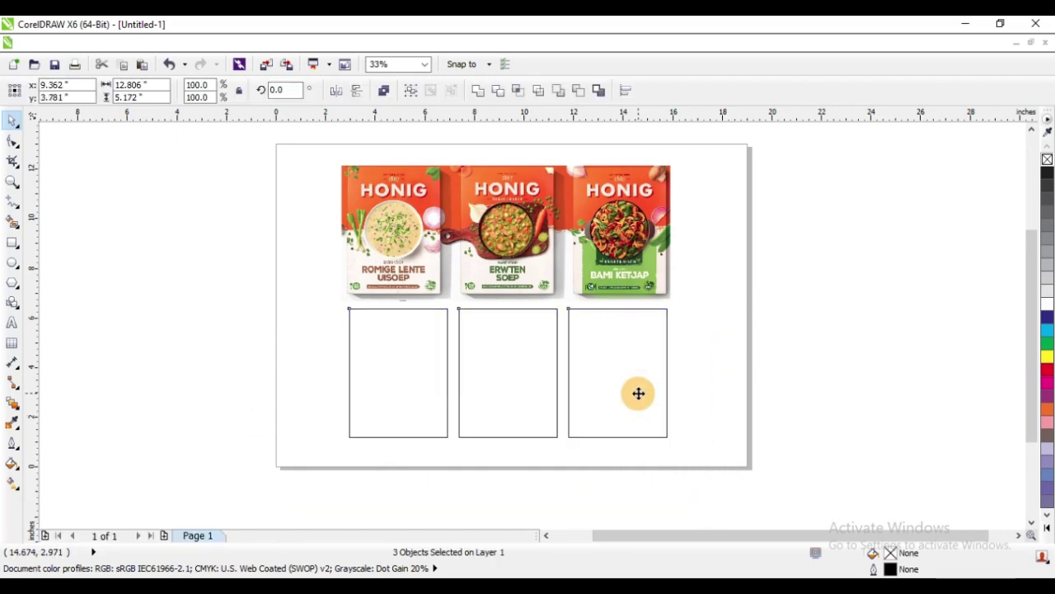
{"action": "left_click", "coordinate": [756, 308]}
{"action": "key", "text": "F2"}
{"action": "left_click_drag", "start_coordinate": [261, 159], "coordinate": [778, 457]}
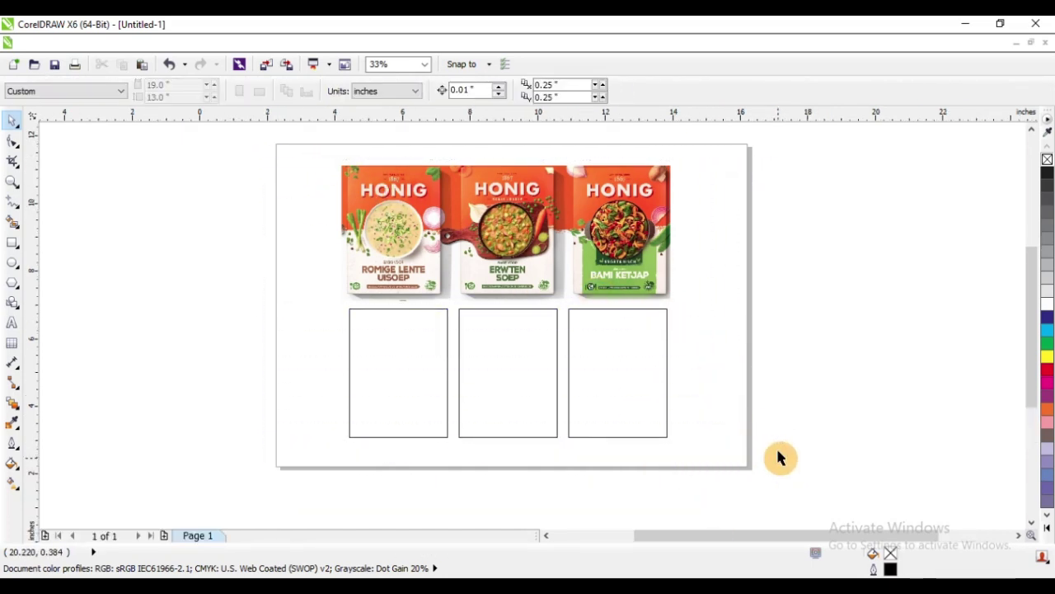
{"action": "key", "text": "F4"}
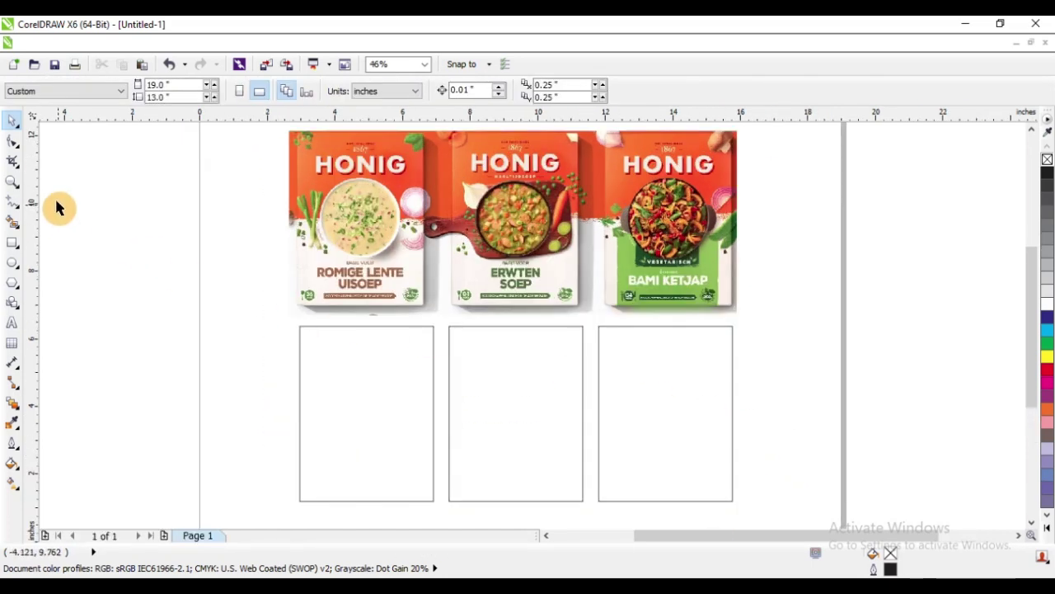
- Place the artistic text FOOD near the upper edge of the first box and change its wording to BEST
{"action": "left_click", "coordinate": [13, 324]}
{"action": "left_click", "coordinate": [328, 348]}
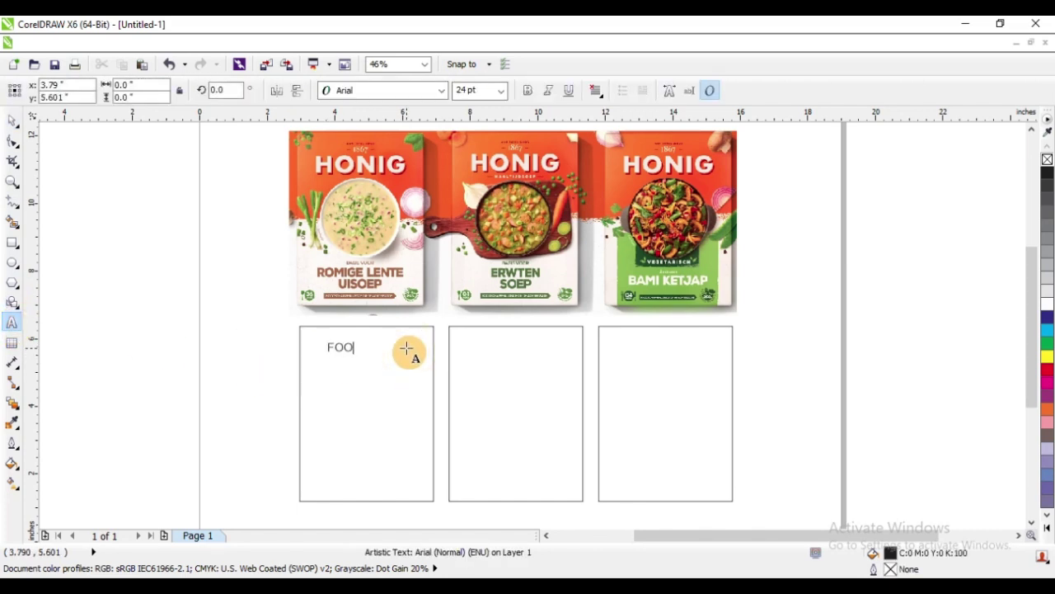
{"action": "key", "text": "ctrl+space"}
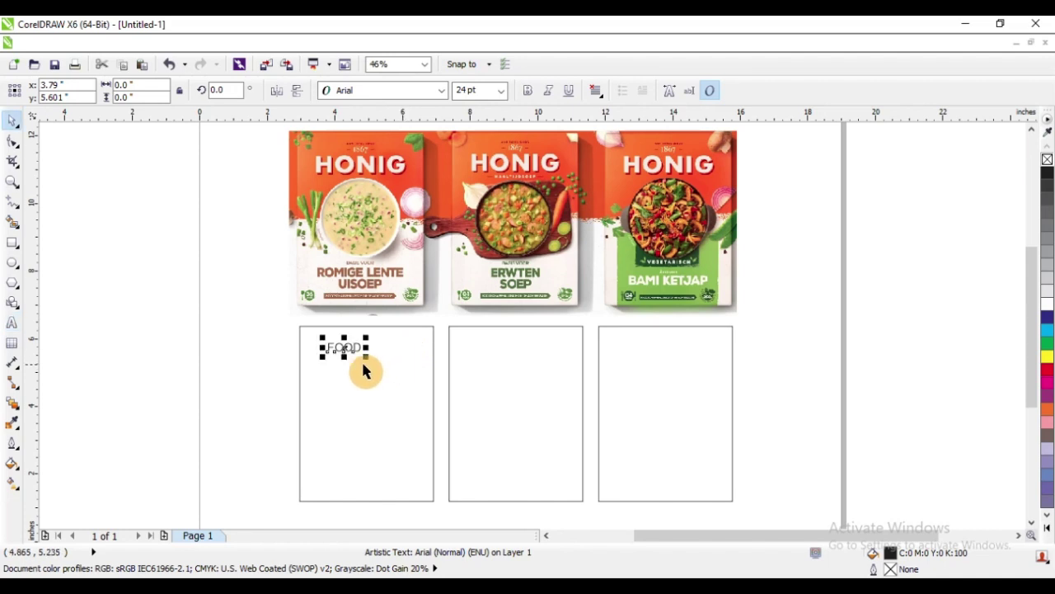
{"action": "left_click_drag", "start_coordinate": [344, 352], "coordinate": [359, 352]}
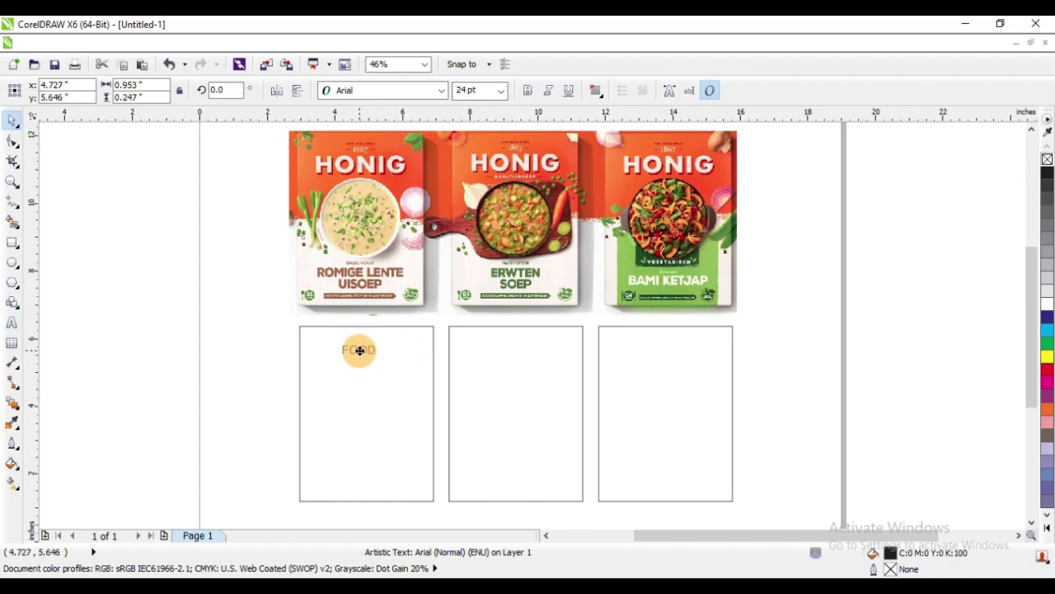
{"action": "scroll", "coordinate": [350, 355], "scroll_direction": "up", "scroll_amount": 2}
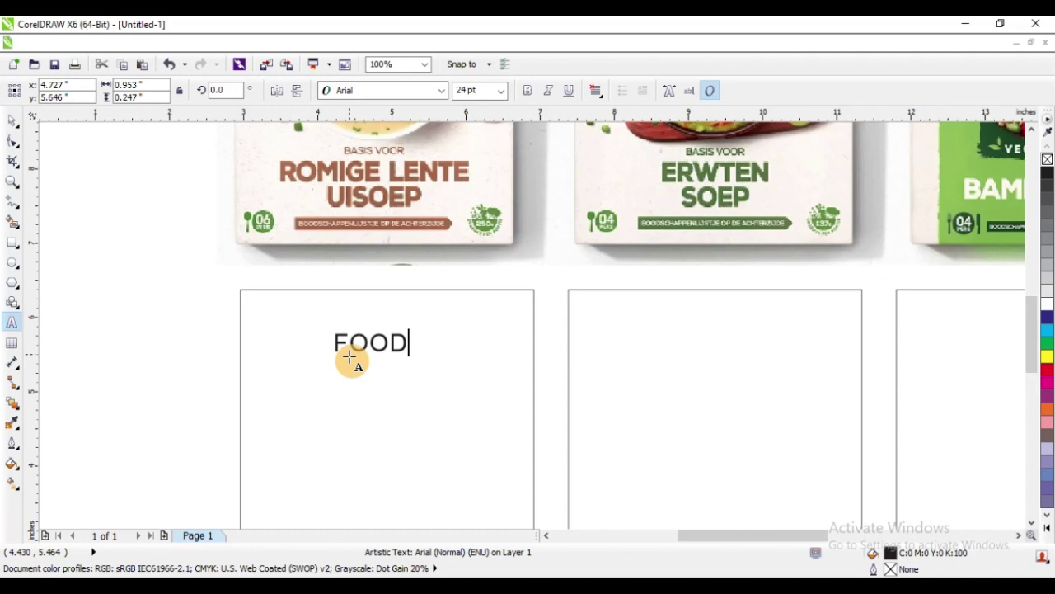
{"action": "type", "text": "BEST"}
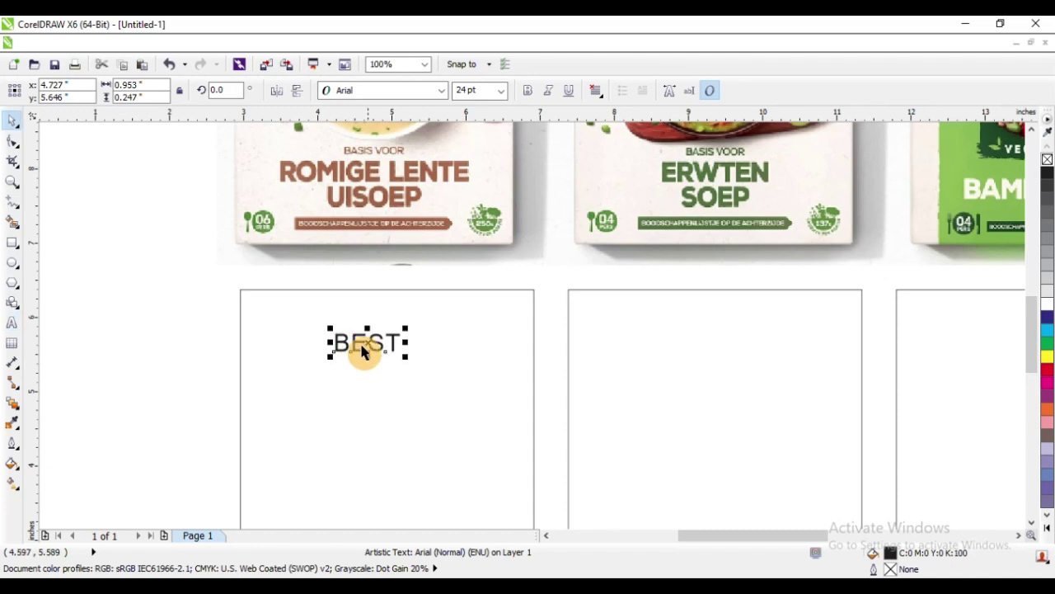
- Duplicate the BEST text directly below it as FOOD and enlarge the copy to about 53 pt
{"action": "left_click_drag", "start_coordinate": [362, 341], "coordinate": [360, 374]}
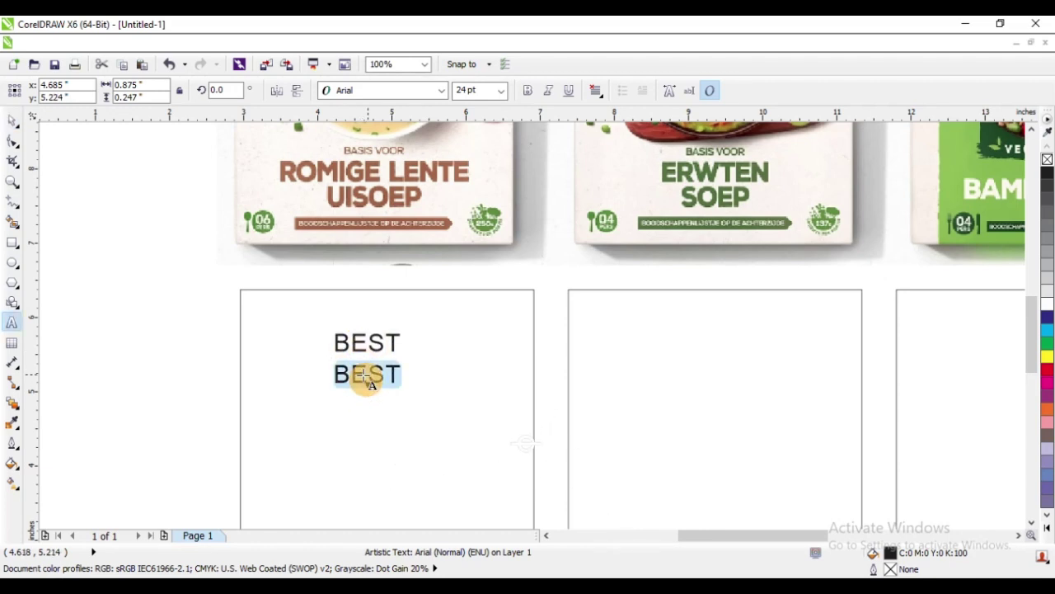
{"action": "type", "text": "FOOD"}
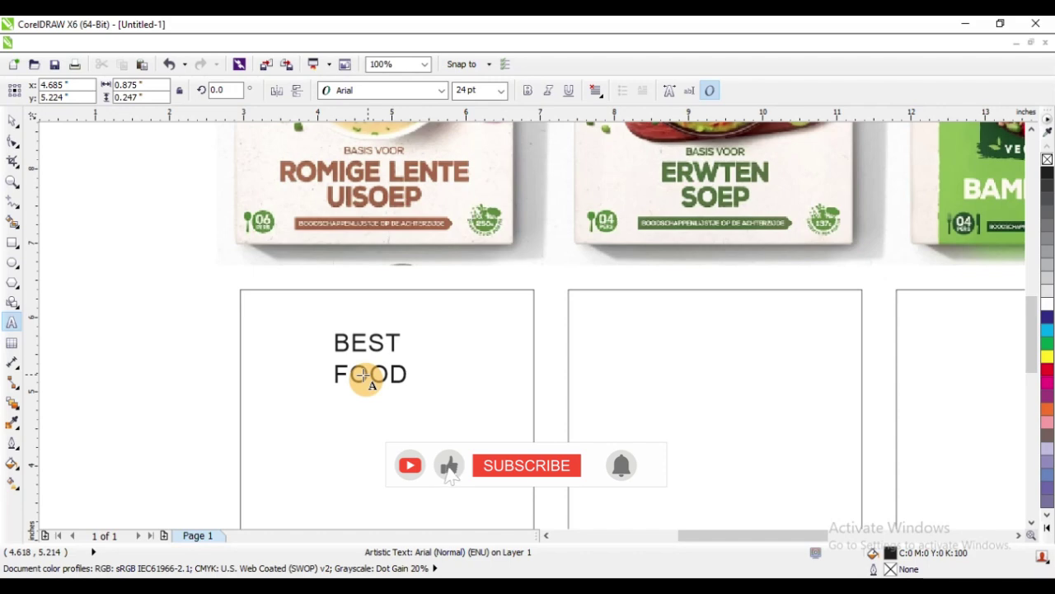
{"action": "key", "text": "ctrl+space"}
{"action": "left_click_drag", "start_coordinate": [413, 387], "coordinate": [454, 401]}
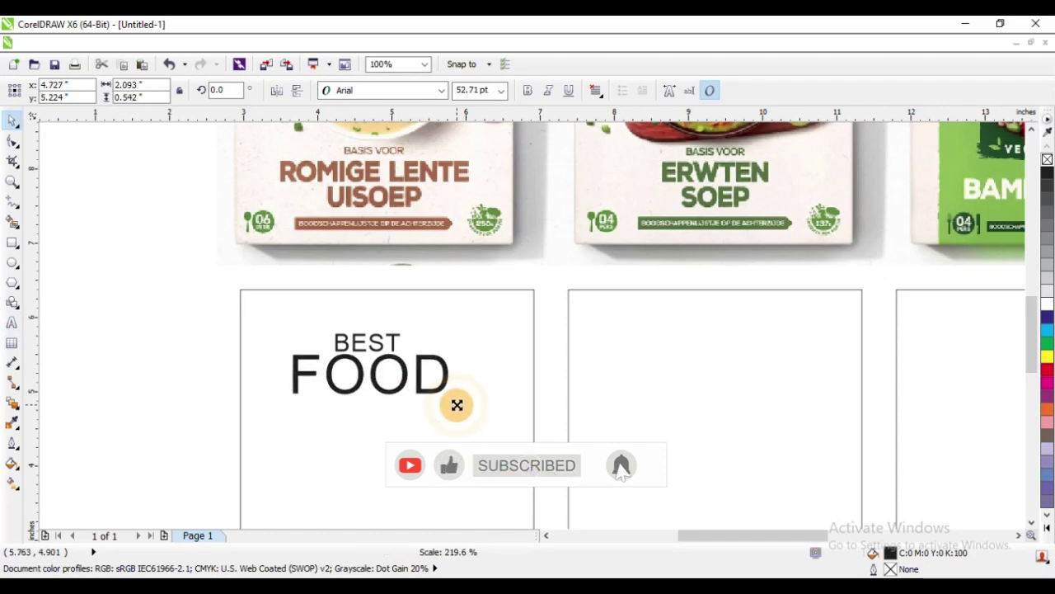
- Center the BEST and FOOD texts horizontally on the first box
{"action": "scroll", "coordinate": [393, 376], "scroll_direction": "down", "scroll_amount": 2}
{"action": "key", "text": "F2"}
{"action": "left_click_drag", "start_coordinate": [236, 213], "coordinate": [561, 448]}
{"action": "left_click_drag", "start_coordinate": [365, 363], "coordinate": [548, 427]}
{"action": "left_click", "coordinate": [525, 438], "text": "shift"}
{"action": "key", "text": "c"}
{"action": "left_click", "coordinate": [337, 301]}
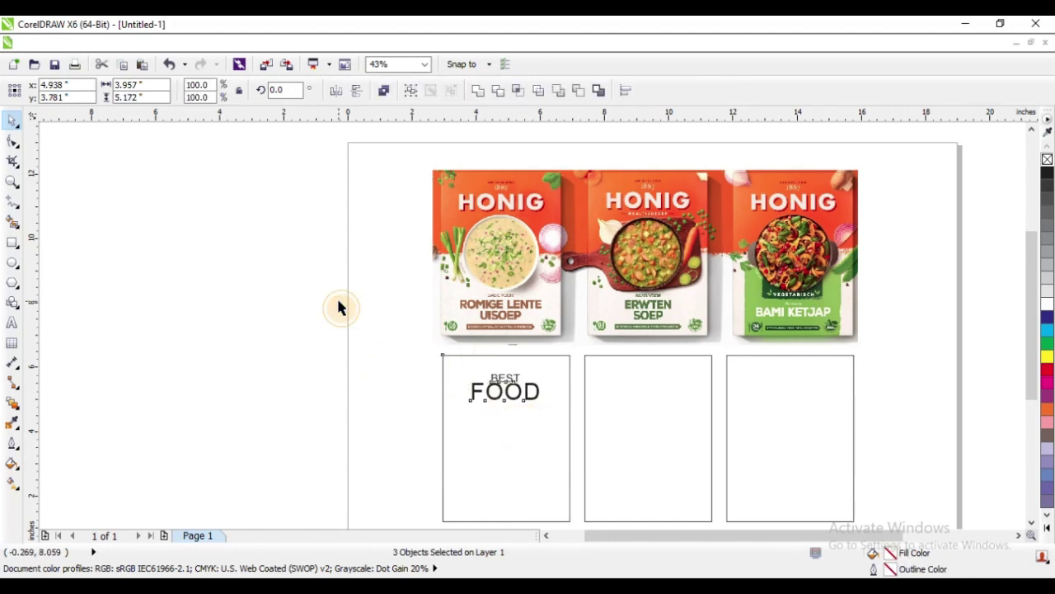
- Enlarge the FOOD text to about 74 pt and make it bold
{"action": "scroll", "coordinate": [261, 264], "scroll_direction": "down", "scroll_amount": 1}
{"action": "key", "text": "F2"}
{"action": "left_click_drag", "start_coordinate": [283, 203], "coordinate": [602, 414]}
{"action": "left_click_drag", "start_coordinate": [234, 166], "coordinate": [672, 448]}
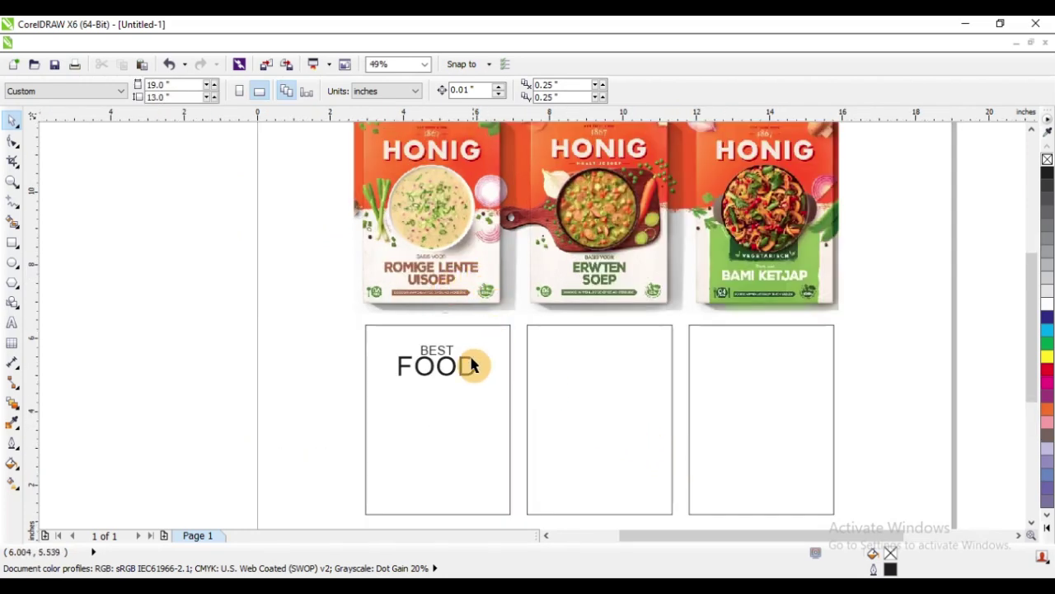
{"action": "left_click_drag", "start_coordinate": [441, 372], "coordinate": [500, 405]}
{"action": "left_click", "coordinate": [527, 92]}
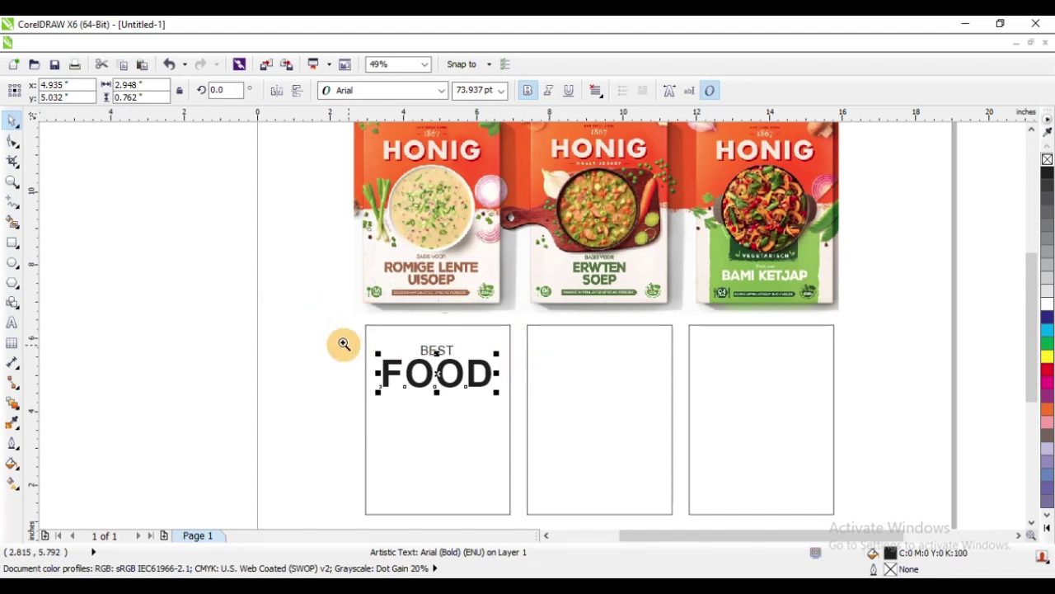
- Apply the Perspective Top Right drop shadow preset to FOOD and shift the shadow closer behind the letters, at an angle of about 81
{"action": "left_click_drag", "start_coordinate": [344, 344], "coordinate": [565, 446]}
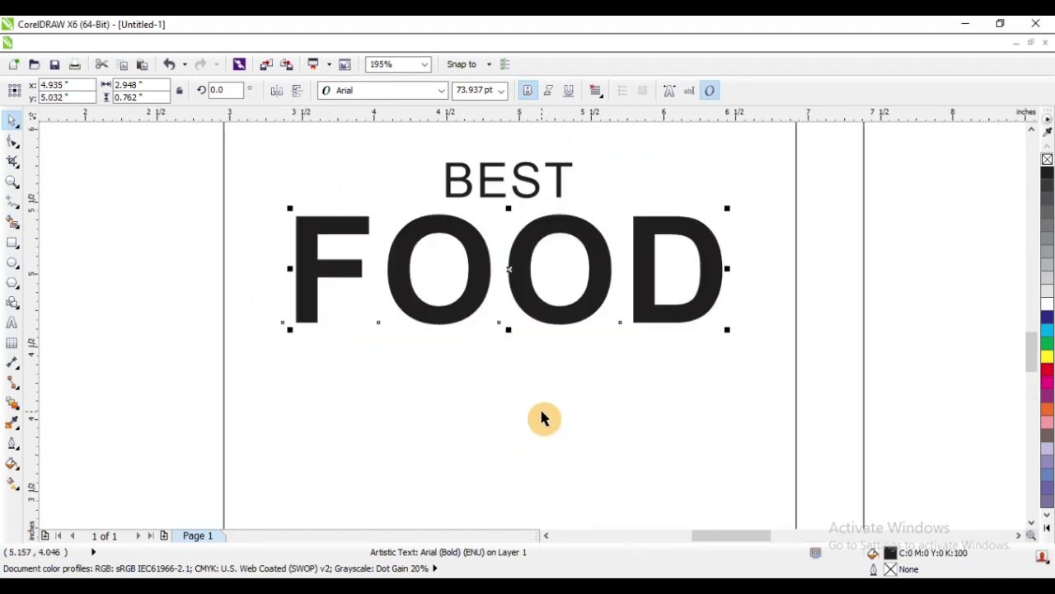
{"action": "left_click", "coordinate": [18, 414]}
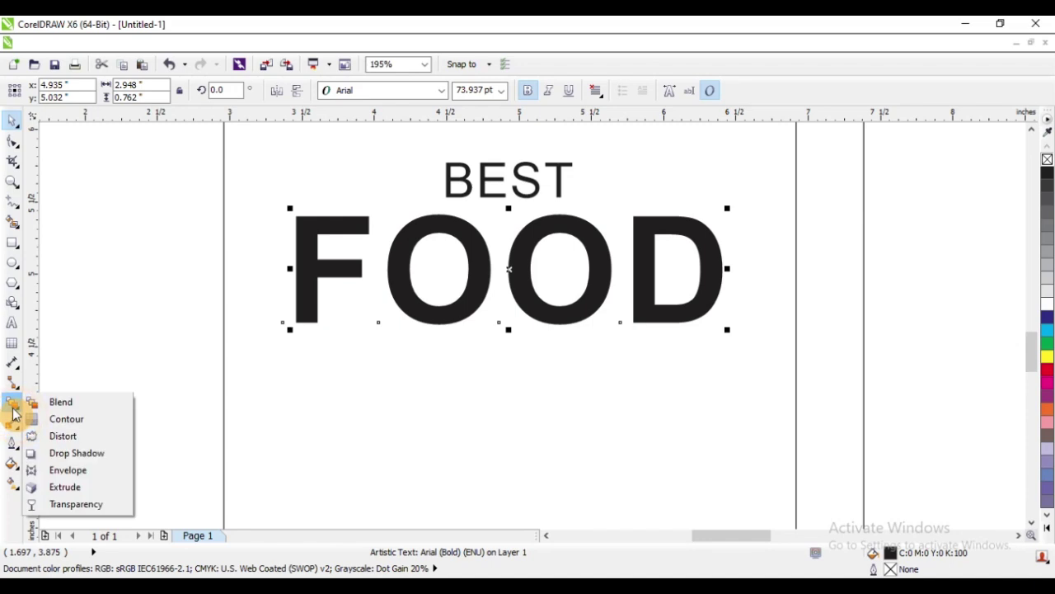
{"action": "left_click", "coordinate": [74, 452]}
{"action": "left_click", "coordinate": [51, 92]}
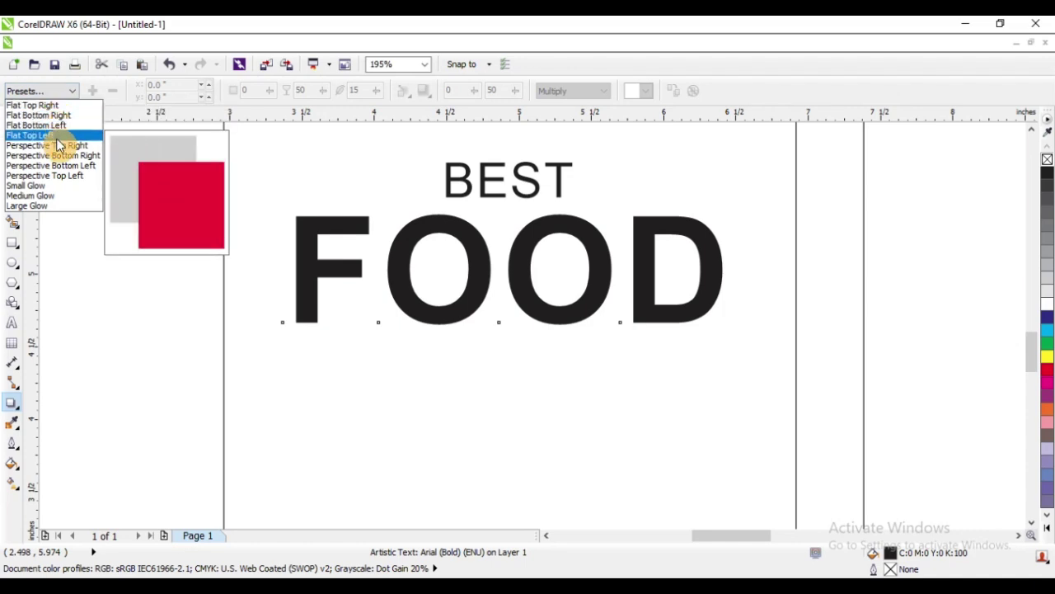
{"action": "left_click", "coordinate": [56, 146]}
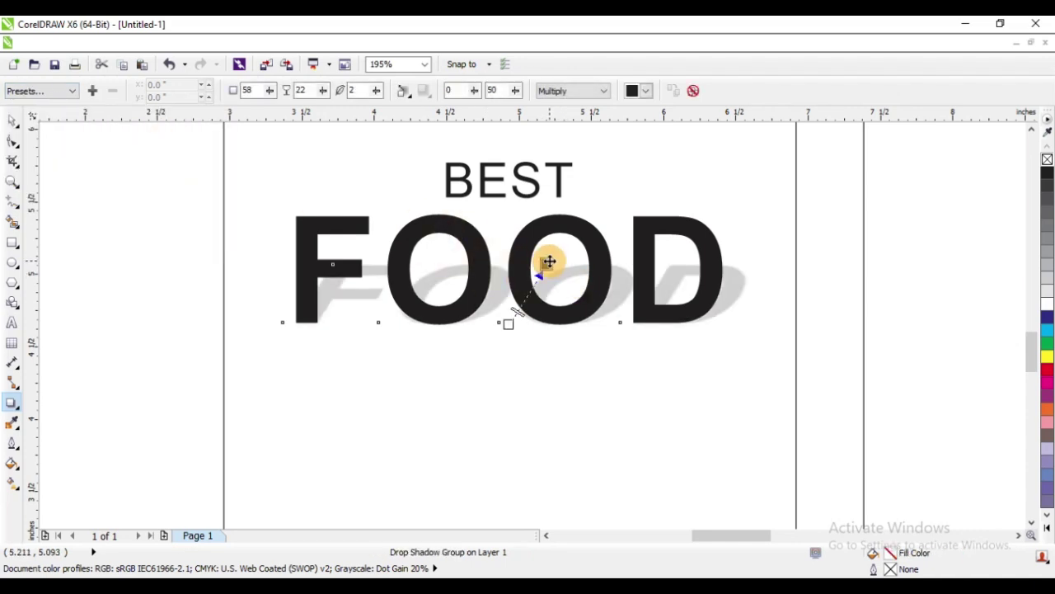
{"action": "left_click_drag", "start_coordinate": [549, 261], "coordinate": [517, 221]}
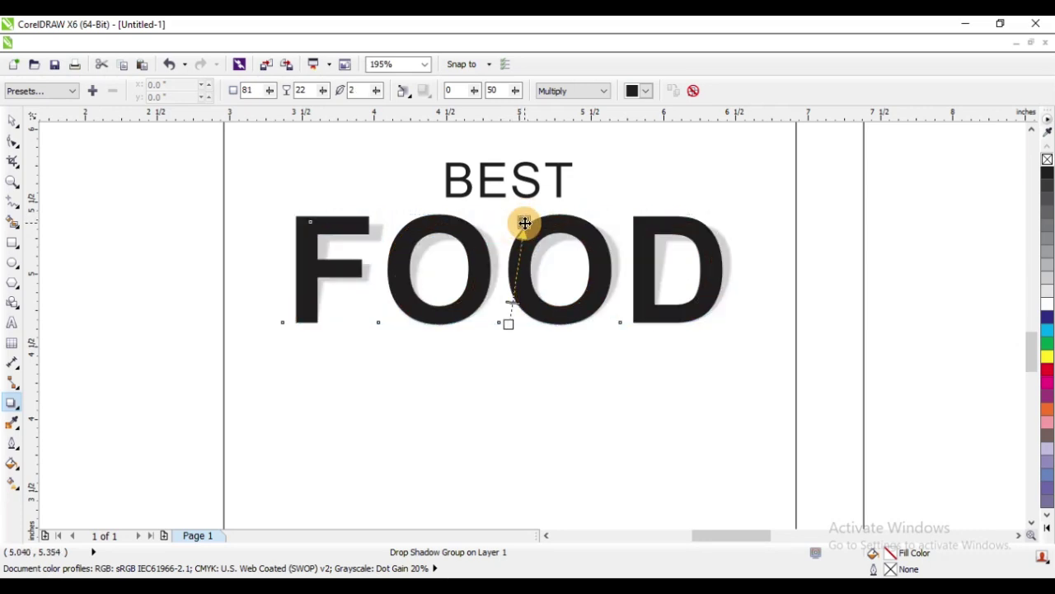
{"action": "scroll", "coordinate": [502, 302], "scroll_direction": "down", "scroll_amount": 4}
{"action": "key", "text": "space"}
{"action": "left_click", "coordinate": [290, 239]}
- Fill the FOOD and BEST texts with white
{"action": "key", "text": "F2"}
{"action": "left_click_drag", "start_coordinate": [382, 225], "coordinate": [698, 409]}
{"action": "scroll", "coordinate": [486, 268], "scroll_direction": "down", "scroll_amount": 4}
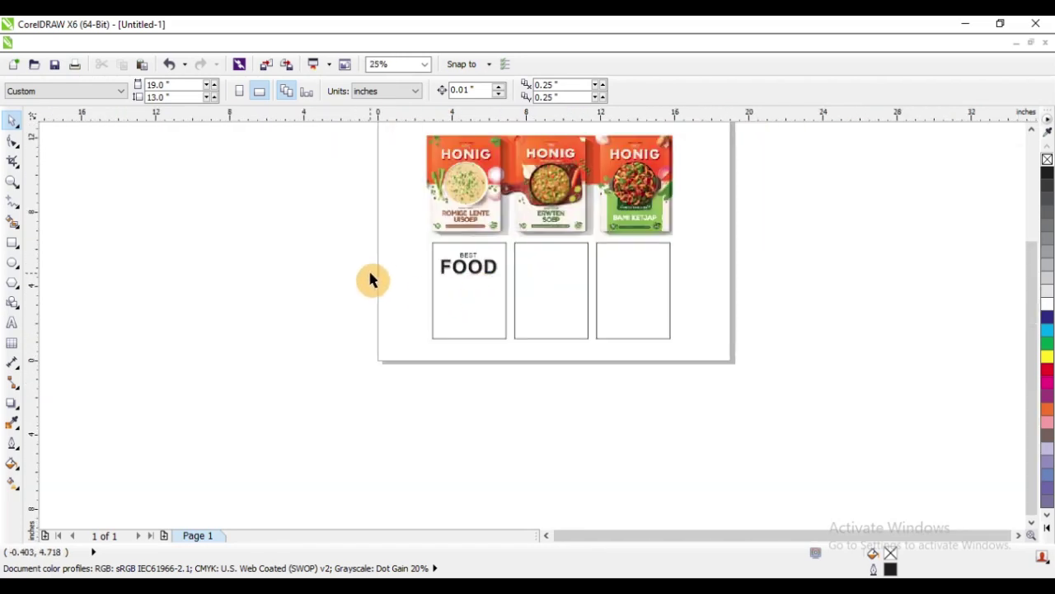
{"action": "scroll", "coordinate": [370, 202], "scroll_direction": "down", "scroll_amount": 1}
{"action": "scroll", "coordinate": [560, 326], "scroll_direction": "up", "scroll_amount": 3}
{"action": "left_click", "coordinate": [447, 337]}
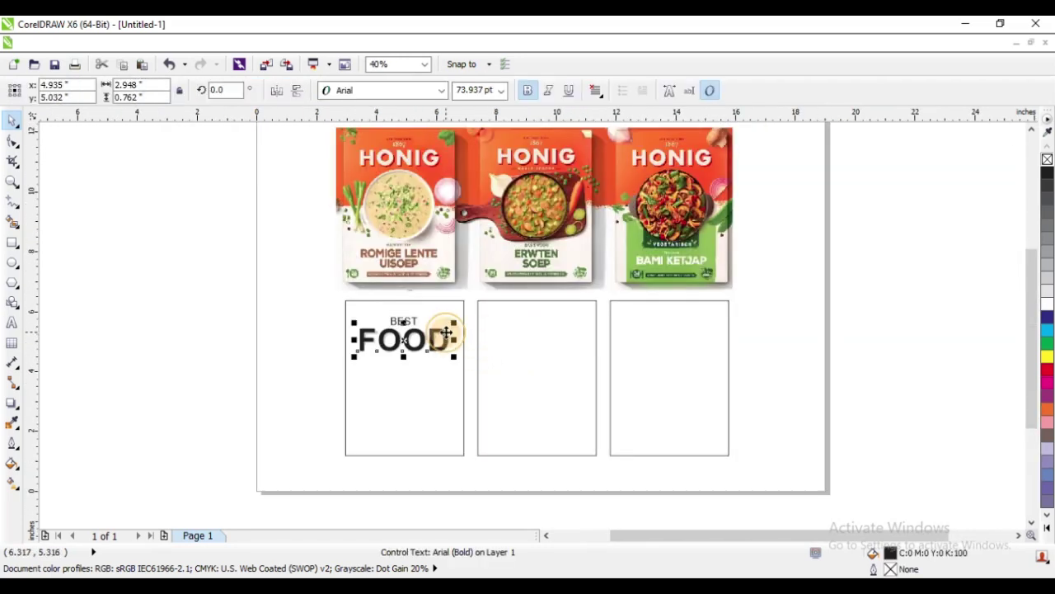
{"action": "left_click", "coordinate": [1047, 305]}
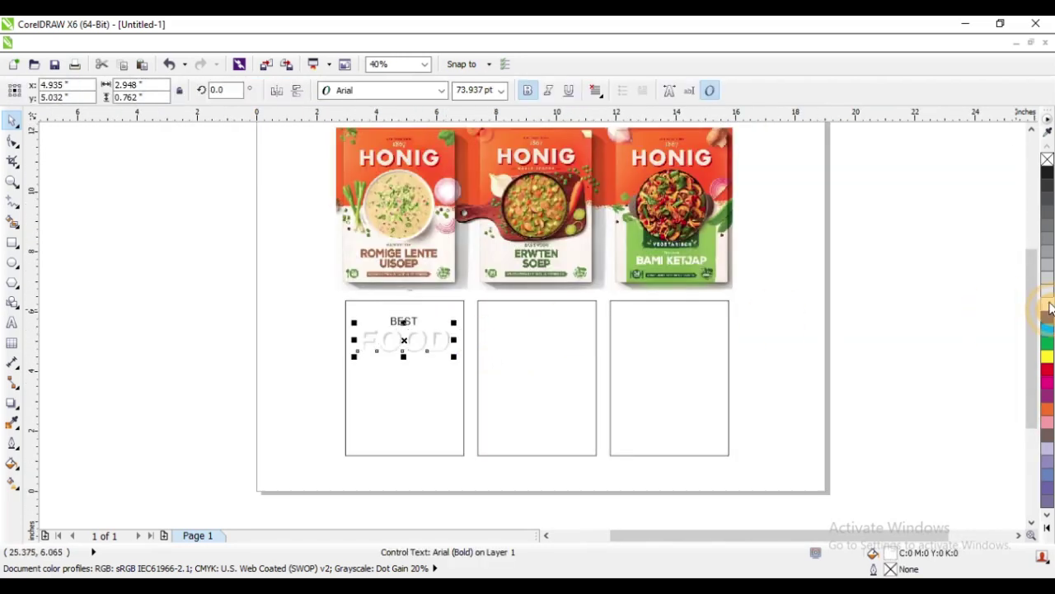
{"action": "left_click", "coordinate": [221, 270]}
{"action": "left_click_drag", "start_coordinate": [290, 298], "coordinate": [445, 337]}
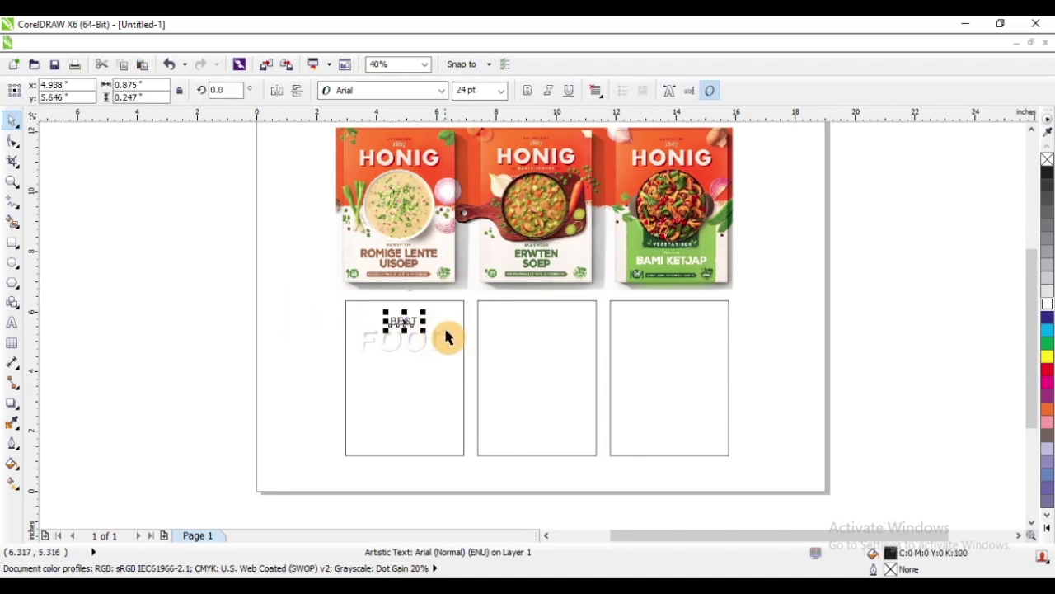
{"action": "left_click", "coordinate": [243, 263]}
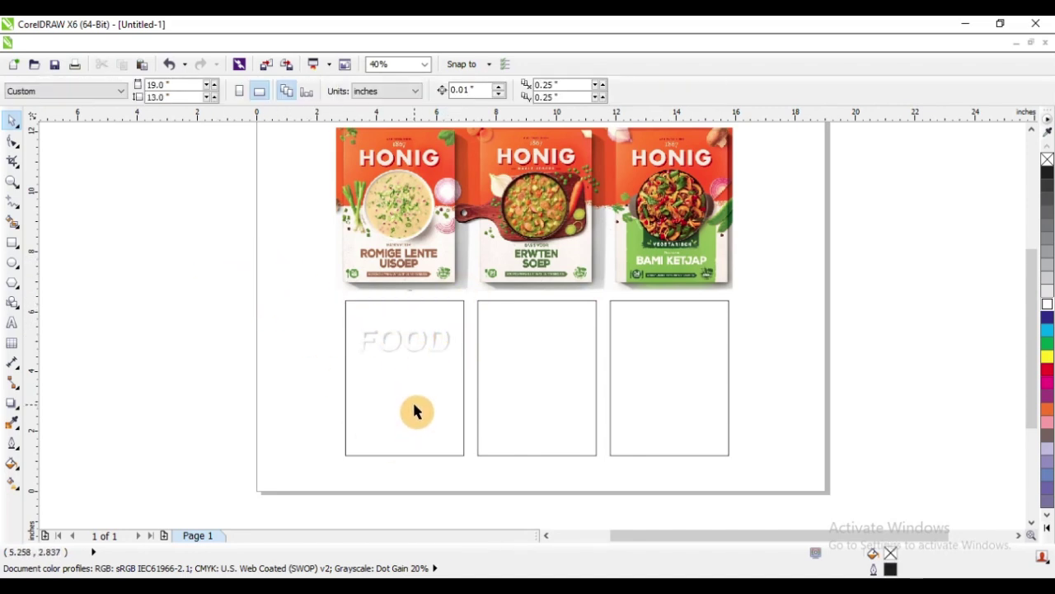
- Make a shortened copy of the first box, about 2.83 inches tall, aligned with its upper edge around the FOOD text
{"action": "left_click", "coordinate": [404, 453]}
{"action": "left_click_drag", "start_coordinate": [404, 456], "coordinate": [415, 399]}
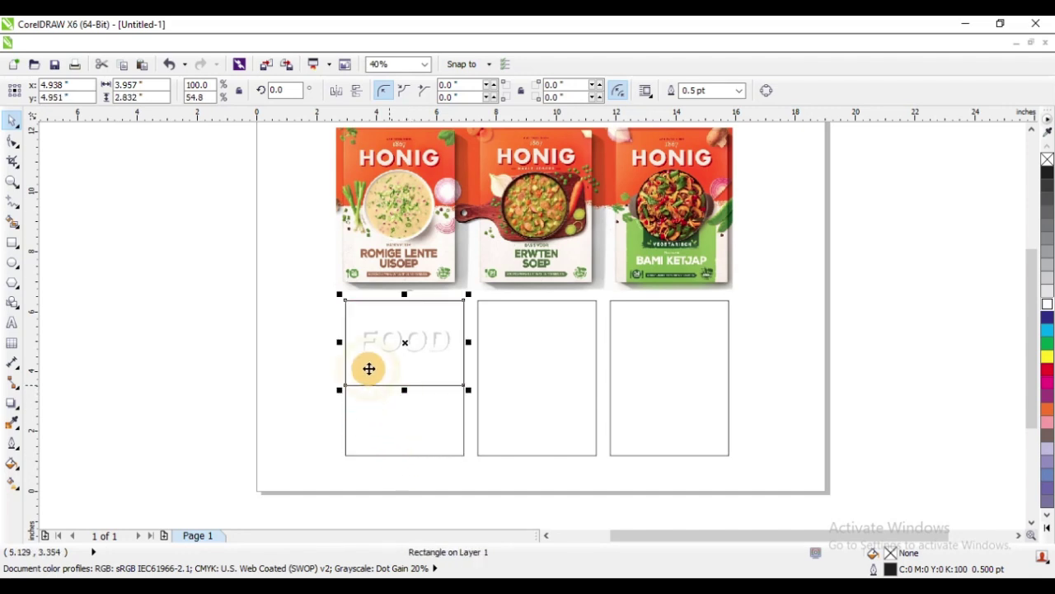
{"action": "left_click", "coordinate": [18, 425]}
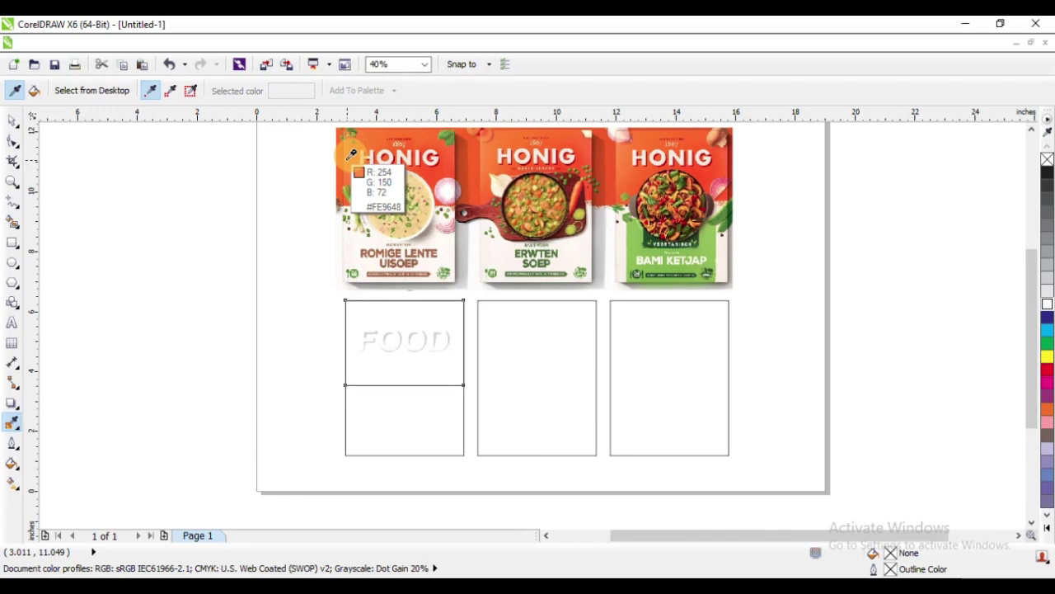
{"action": "left_click", "coordinate": [12, 121]}
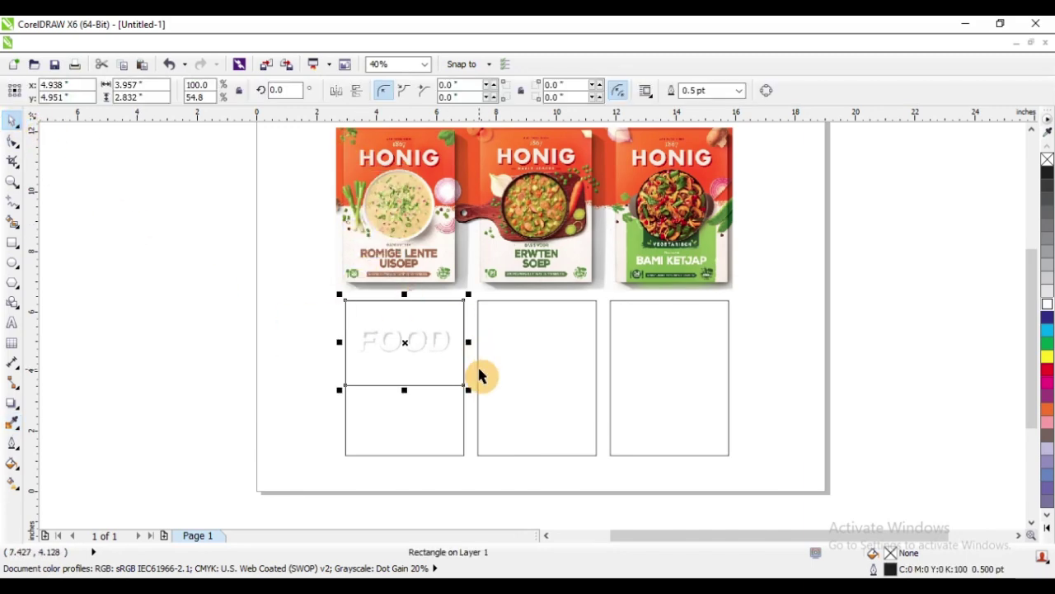
- Start a custom linear fountain fill for the shortened box, with its start color sampled from the first package's orange and converted to CMYK
{"action": "key", "text": "F11"}
{"action": "left_click_drag", "start_coordinate": [518, 149], "coordinate": [824, 135]}
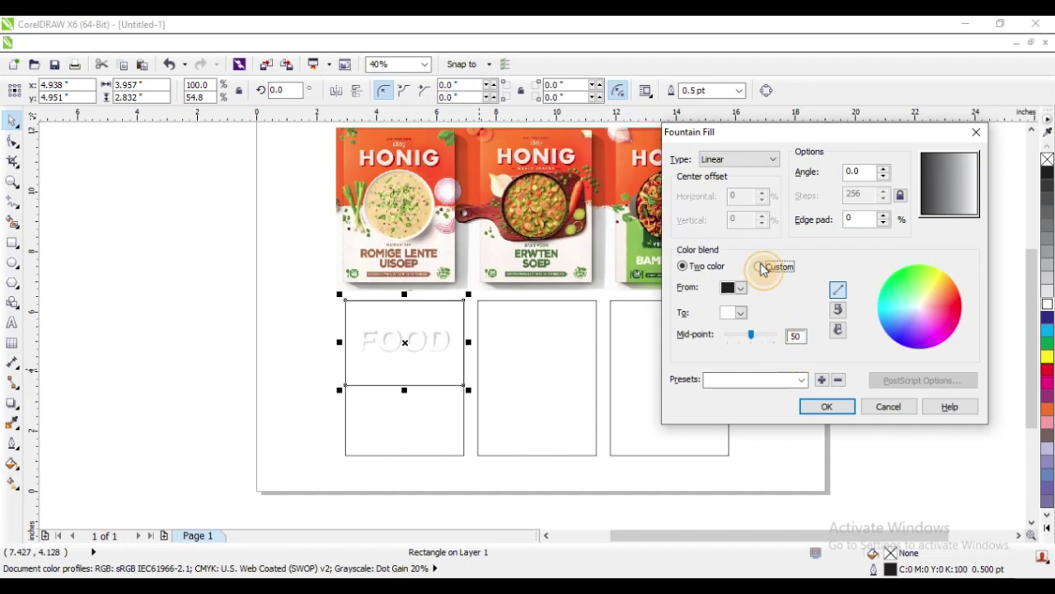
{"action": "left_click", "coordinate": [760, 266]}
{"action": "left_click", "coordinate": [915, 351]}
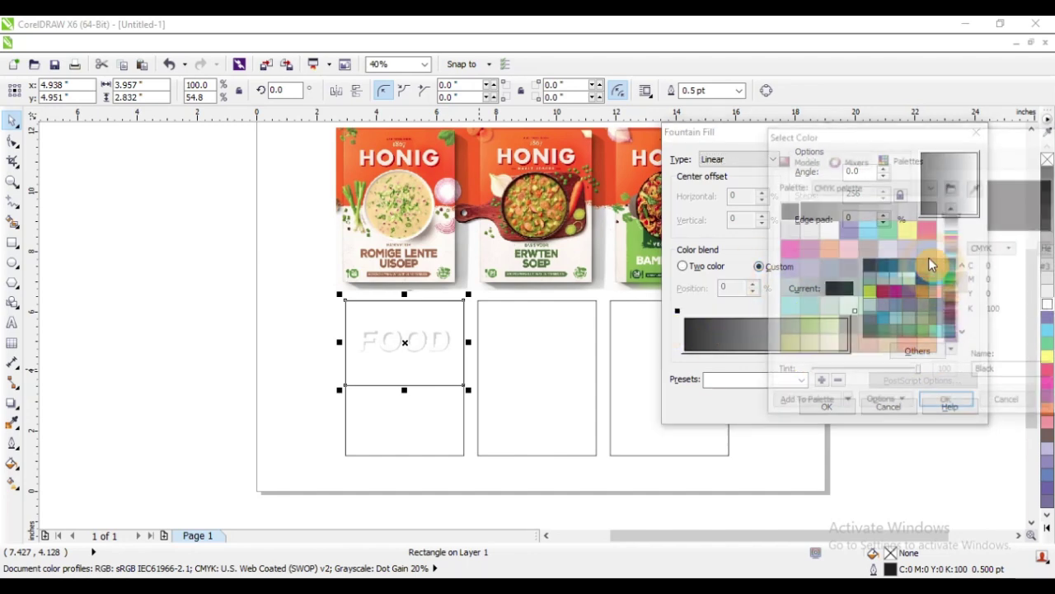
{"action": "left_click", "coordinate": [976, 187]}
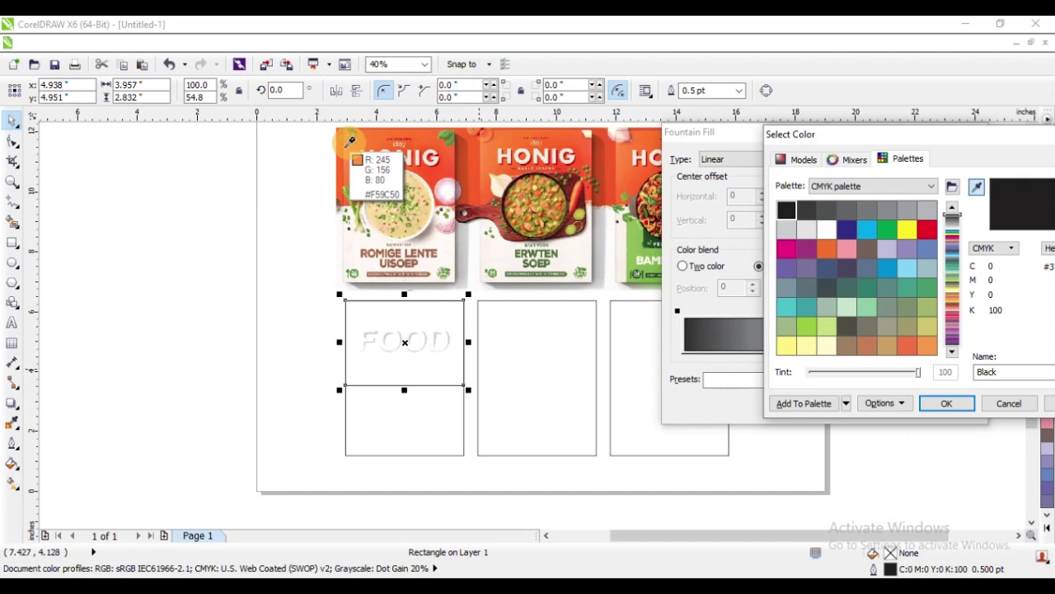
{"action": "left_click", "coordinate": [353, 147]}
{"action": "left_click", "coordinate": [804, 160]}
{"action": "left_click", "coordinate": [830, 186]}
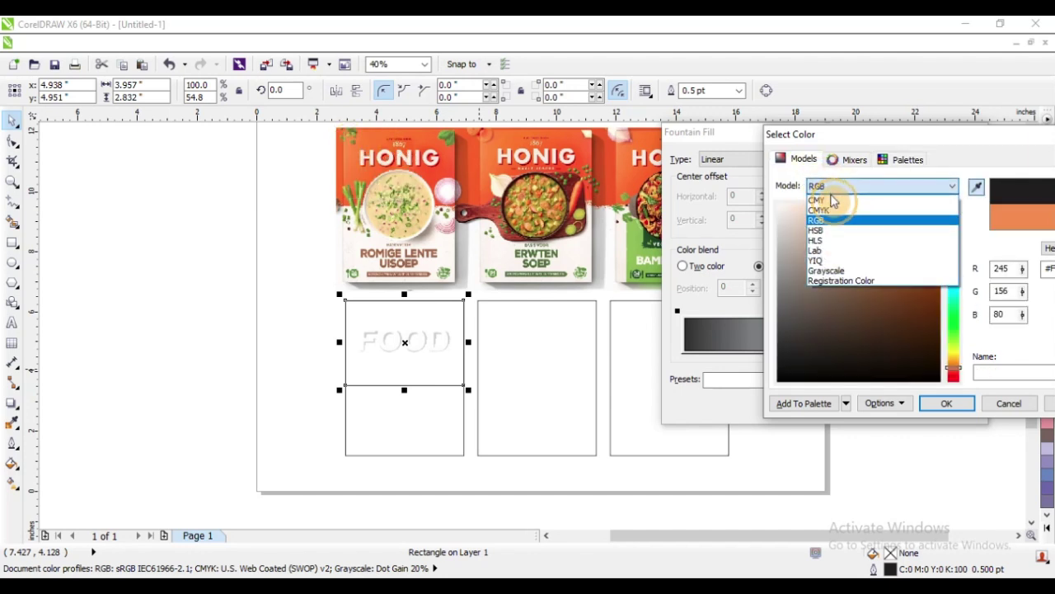
{"action": "left_click", "coordinate": [830, 208]}
{"action": "left_click", "coordinate": [947, 404]}
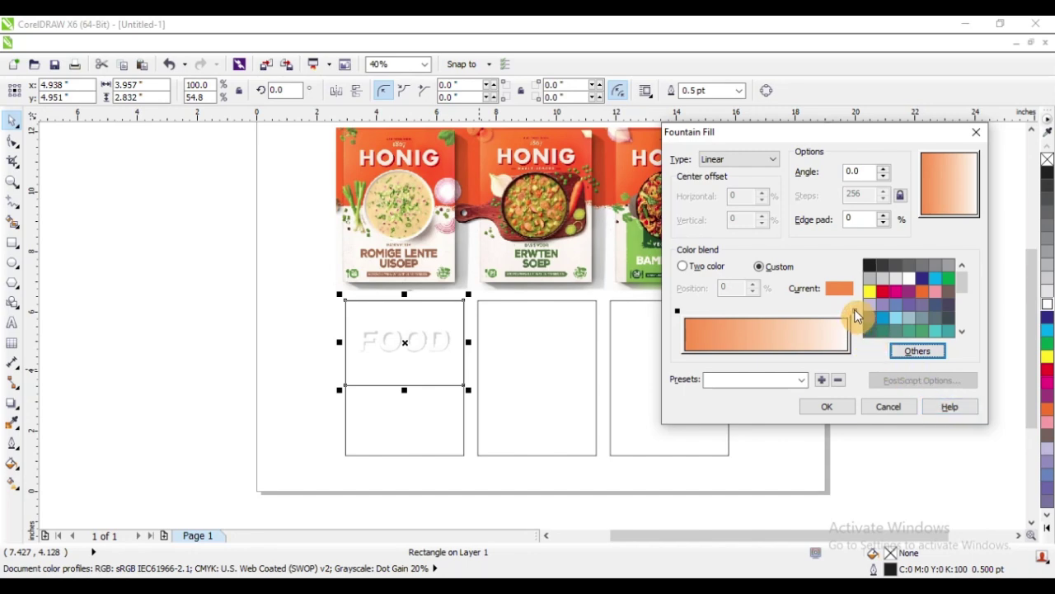
- Finish the box's gradient with an end color sampled from the first package's red-orange, and bring the BEST and FOOD texts in front
{"action": "left_click", "coordinate": [926, 351]}
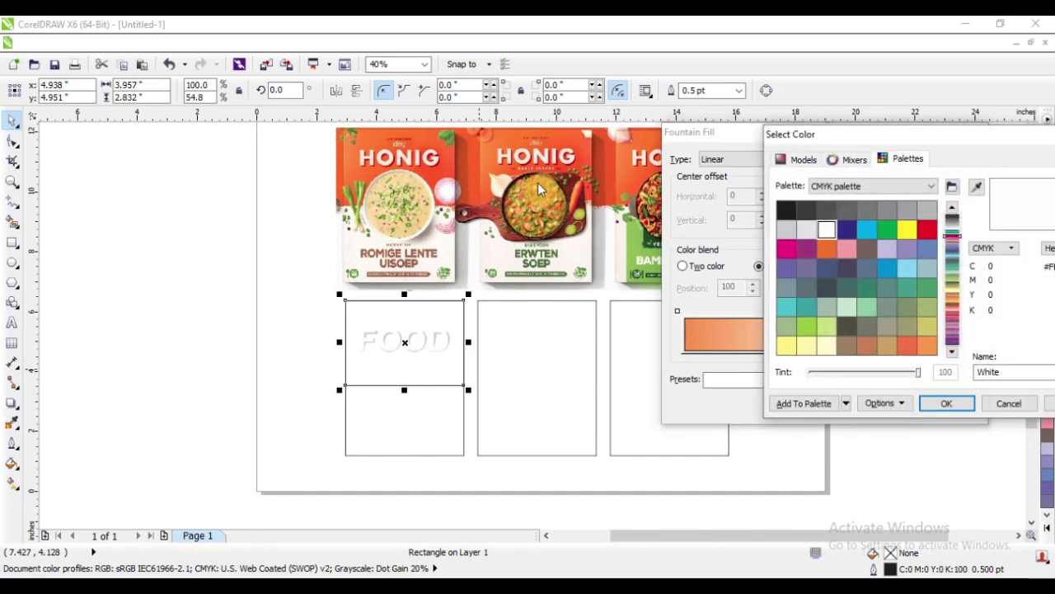
{"action": "left_click", "coordinate": [974, 188]}
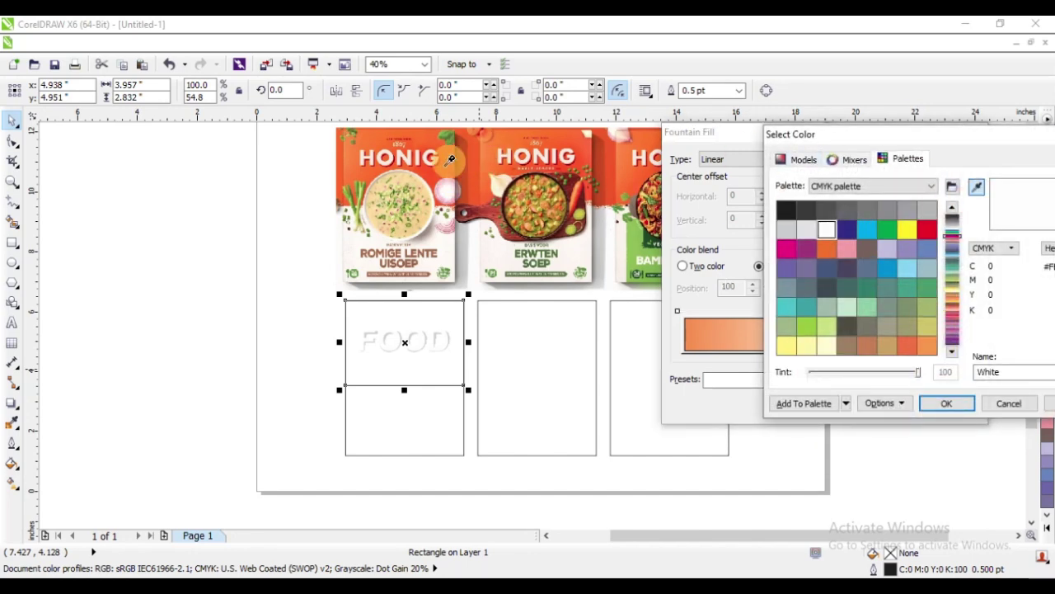
{"action": "left_click", "coordinate": [440, 171]}
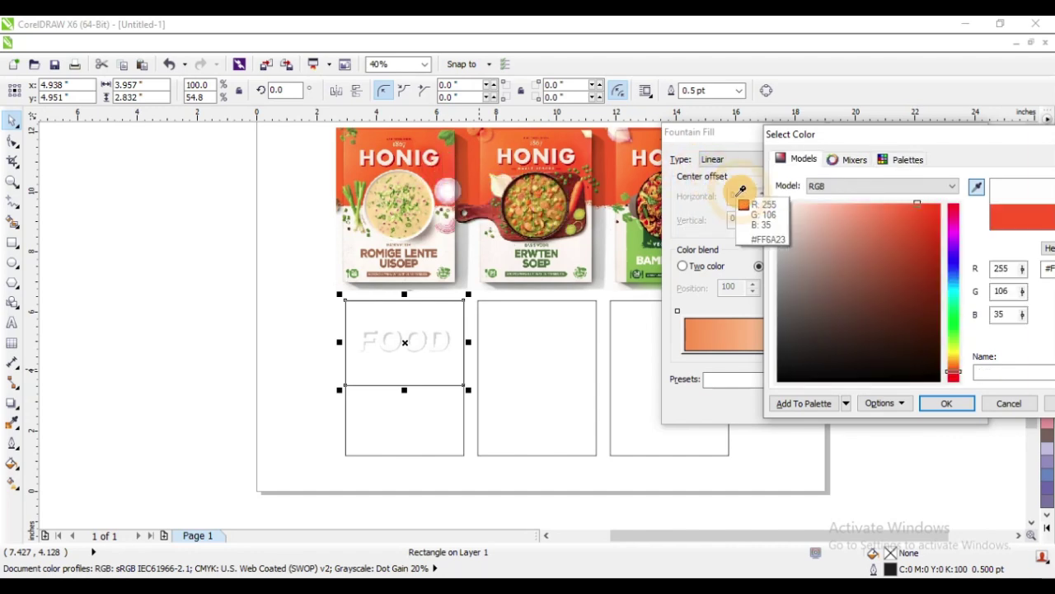
{"action": "left_click", "coordinate": [946, 406]}
{"action": "left_click", "coordinate": [849, 408]}
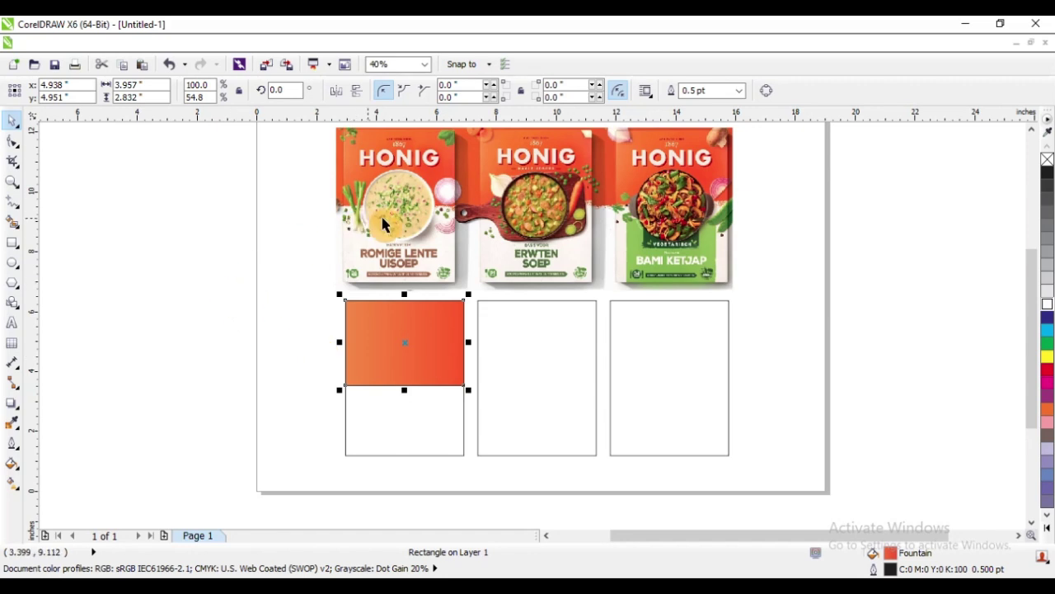
{"action": "left_click_drag", "start_coordinate": [253, 291], "coordinate": [465, 376]}
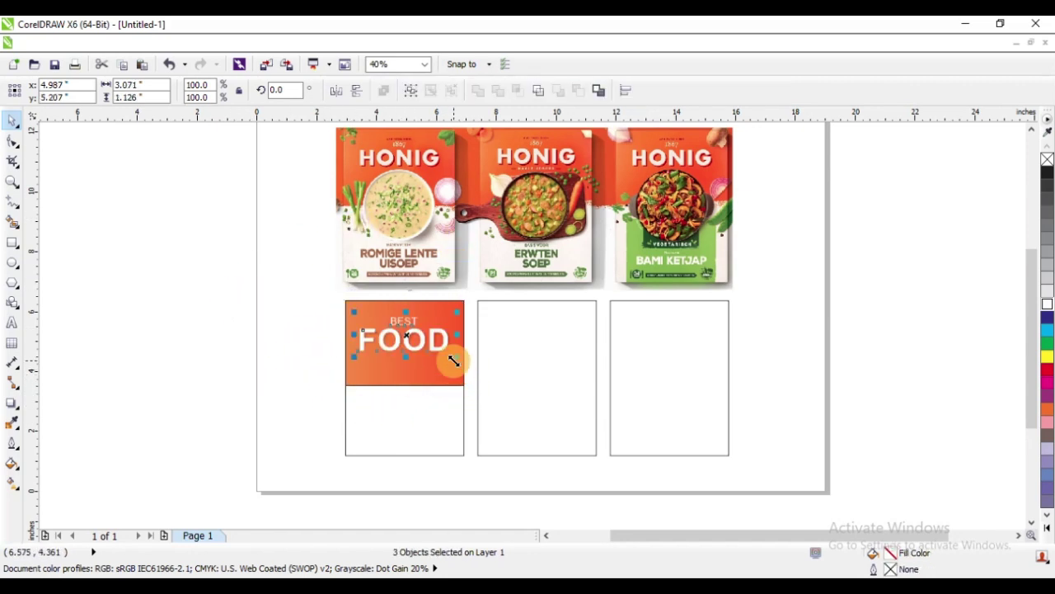
{"action": "left_click", "coordinate": [203, 303]}
- Draw a circle about 2.28 inches in diameter around the soup bowl on the first reference package
{"action": "left_click_drag", "start_coordinate": [305, 157], "coordinate": [528, 260]}
{"action": "key", "text": "F7"}
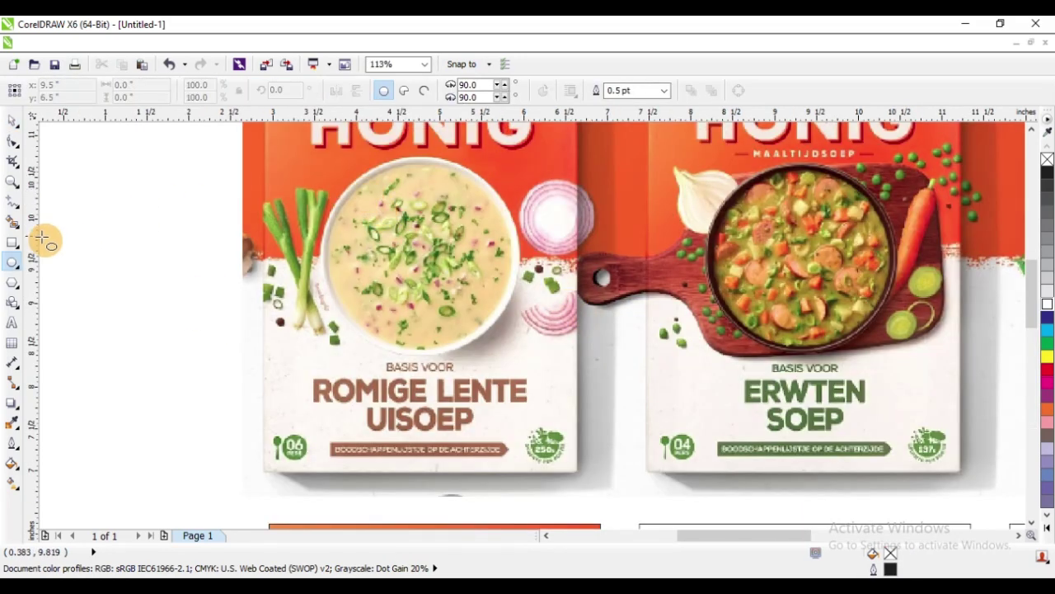
{"action": "left_click_drag", "start_coordinate": [333, 178], "coordinate": [506, 350]}
{"action": "left_click_drag", "start_coordinate": [464, 228], "coordinate": [458, 216]}
{"action": "left_click_drag", "start_coordinate": [442, 263], "coordinate": [441, 259]}
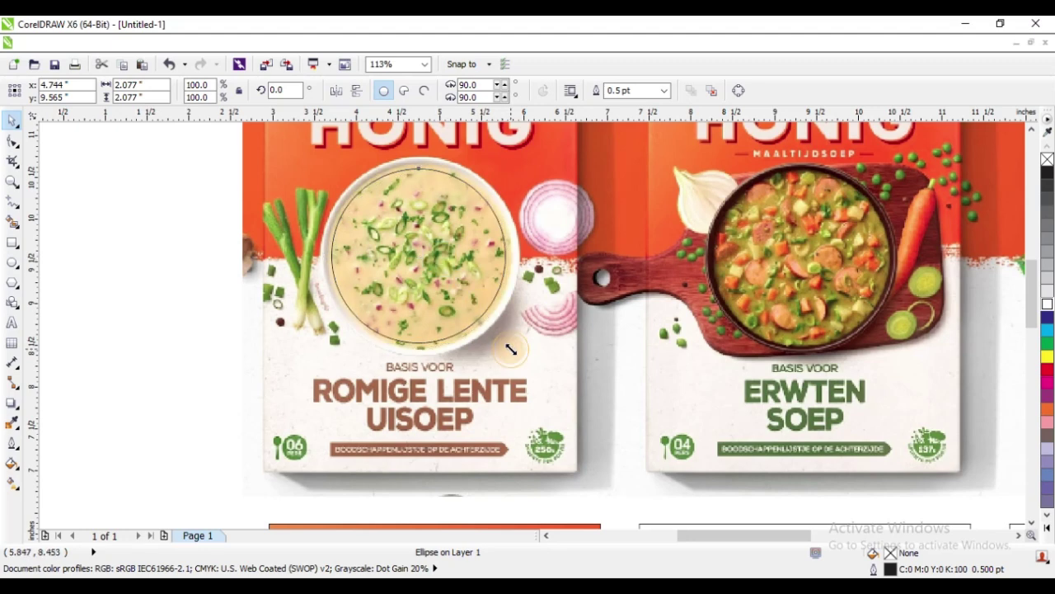
{"action": "left_click_drag", "start_coordinate": [511, 349], "coordinate": [519, 361]}
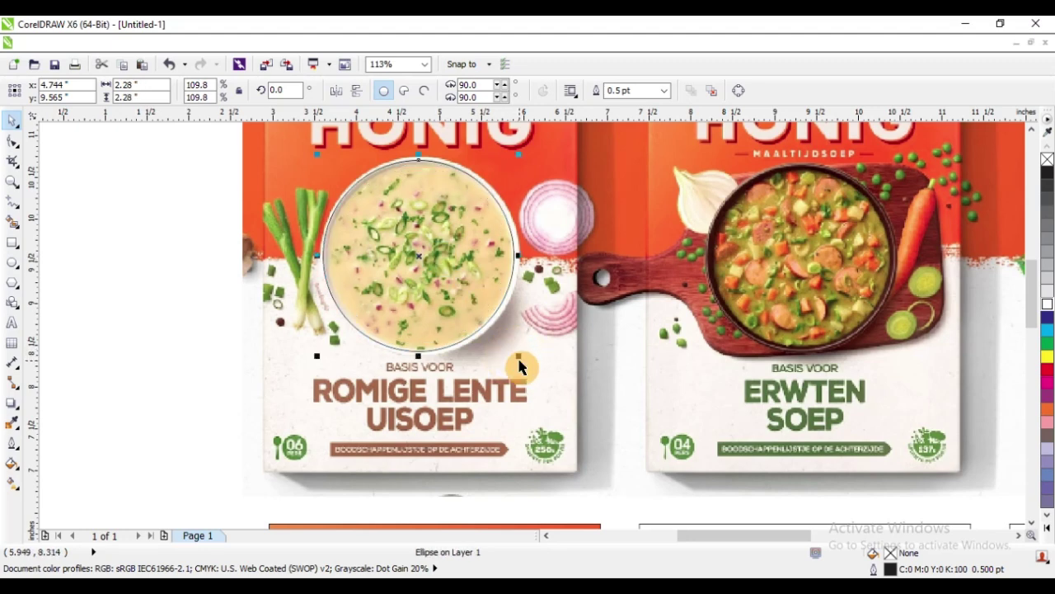
- Intersect the circle with the reference picture to extract the soup bowl as a separate round image
{"action": "left_click", "coordinate": [298, 336], "text": "shift"}
{"action": "left_click", "coordinate": [518, 92]}
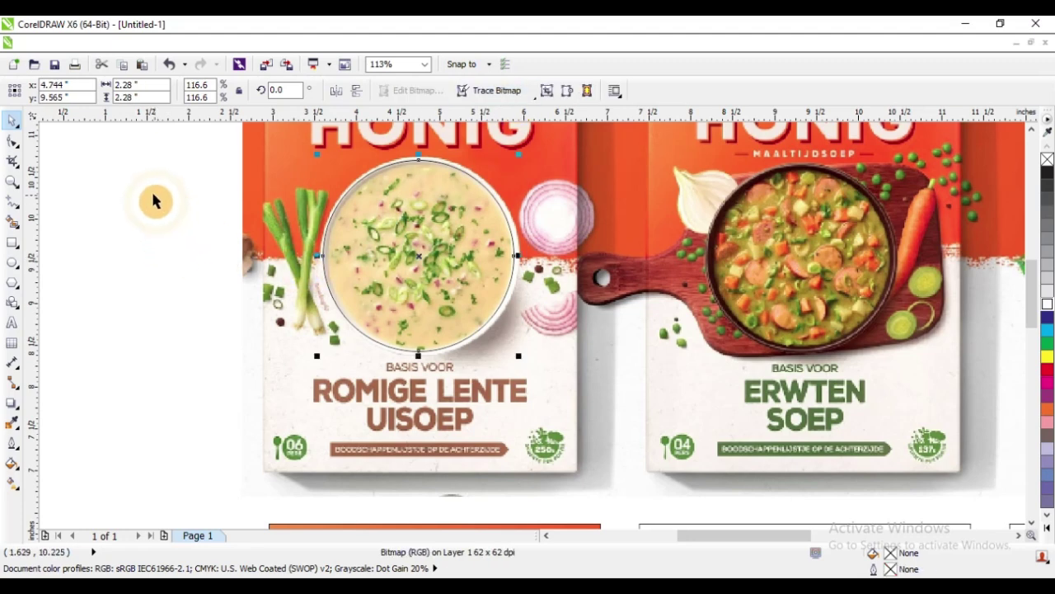
{"action": "left_click", "coordinate": [155, 194]}
- Move the soup cutout and its circle off the reference picture, separate them, and delete the leftover circle
{"action": "scroll", "coordinate": [395, 257], "scroll_direction": "down", "scroll_amount": 2}
{"action": "left_click_drag", "start_coordinate": [242, 183], "coordinate": [549, 340]}
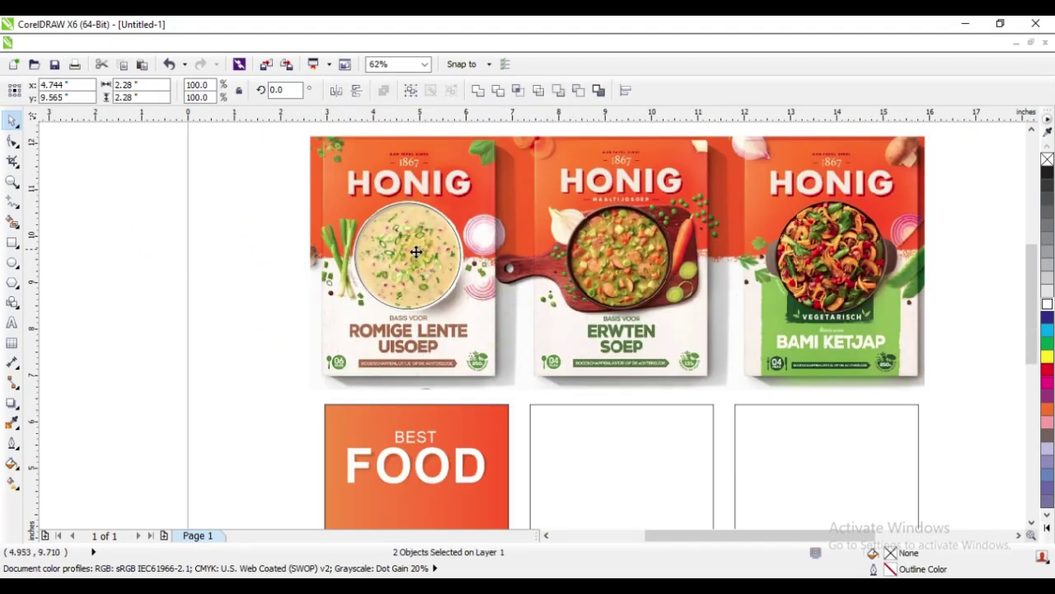
{"action": "left_click_drag", "start_coordinate": [412, 252], "coordinate": [409, 437]}
{"action": "scroll", "coordinate": [403, 267], "scroll_direction": "down", "scroll_amount": 2}
{"action": "scroll", "coordinate": [321, 219], "scroll_direction": "up", "scroll_amount": 2}
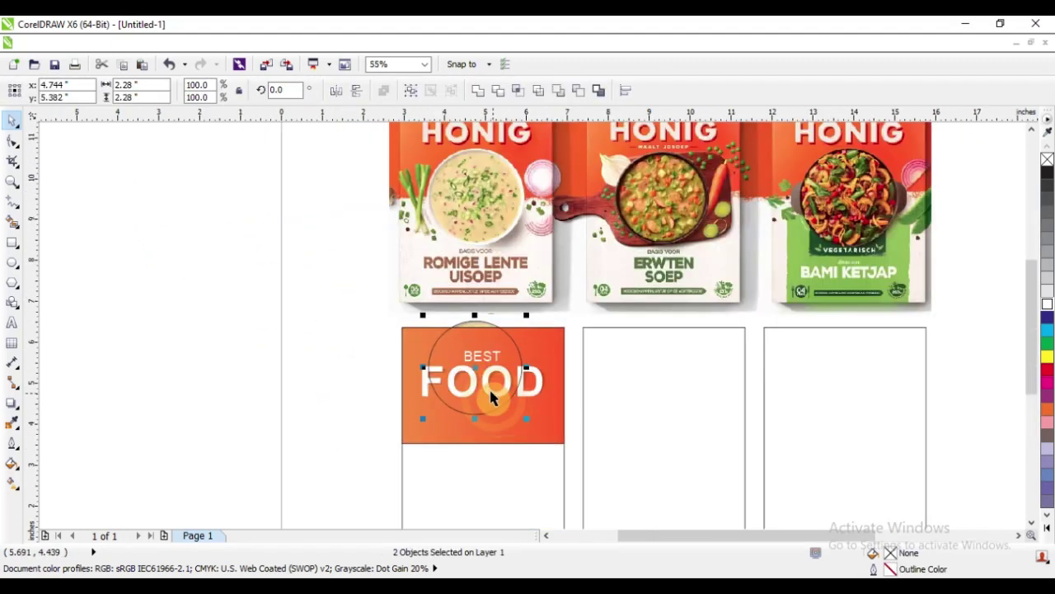
{"action": "left_click_drag", "start_coordinate": [440, 356], "coordinate": [240, 363]}
{"action": "left_click", "coordinate": [341, 430]}
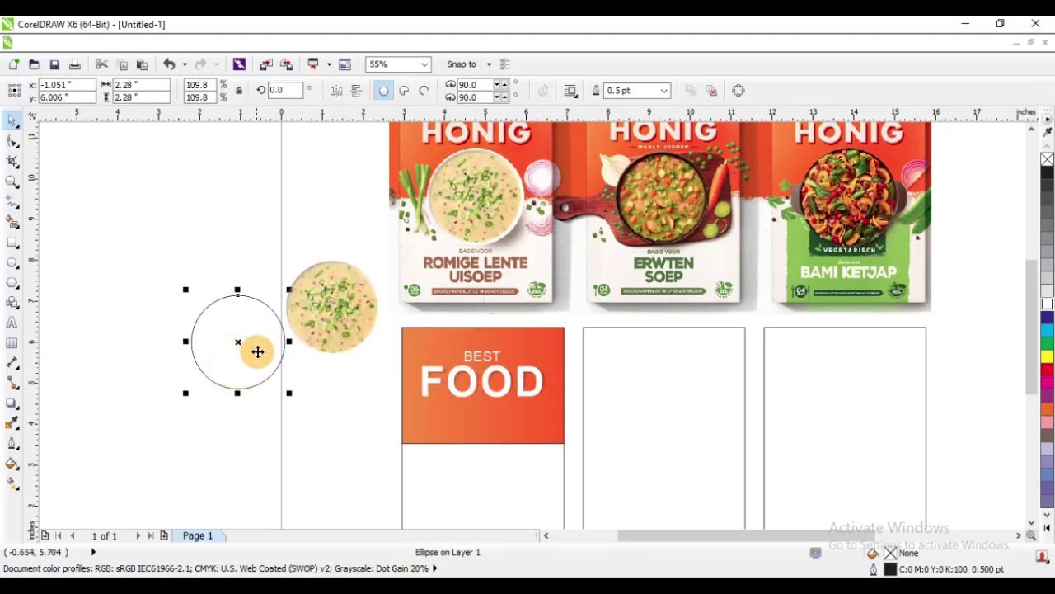
{"action": "key", "text": "Delete"}
- Place the soup cutout over the gradient box's lower edge, bring it to the front, and center it horizontally on the box
{"action": "left_click_drag", "start_coordinate": [324, 320], "coordinate": [479, 466]}
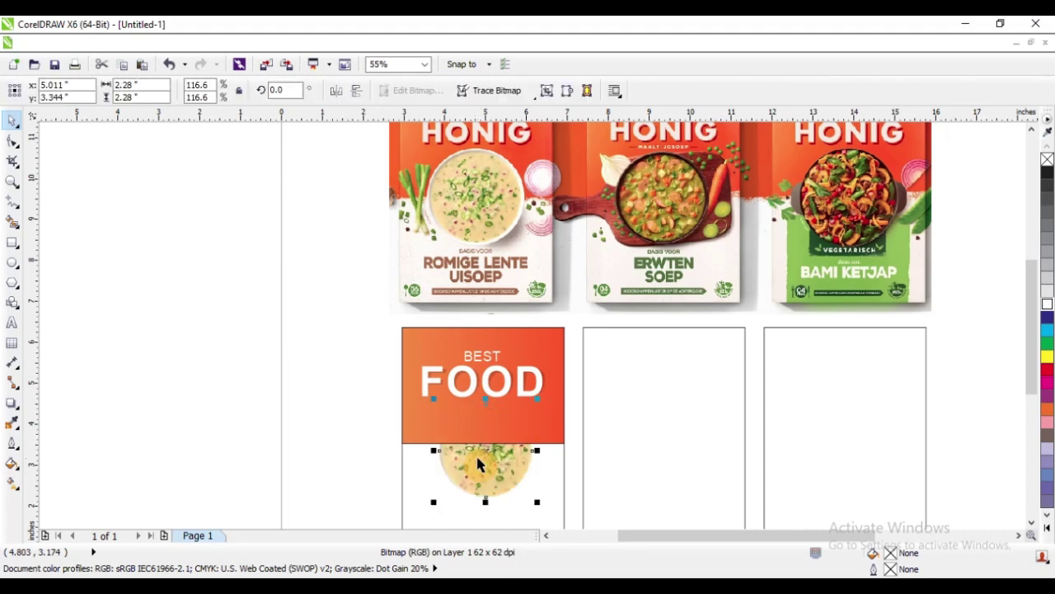
{"action": "key", "text": "shift+Page_Up"}
{"action": "left_click", "coordinate": [419, 433], "text": "shift"}
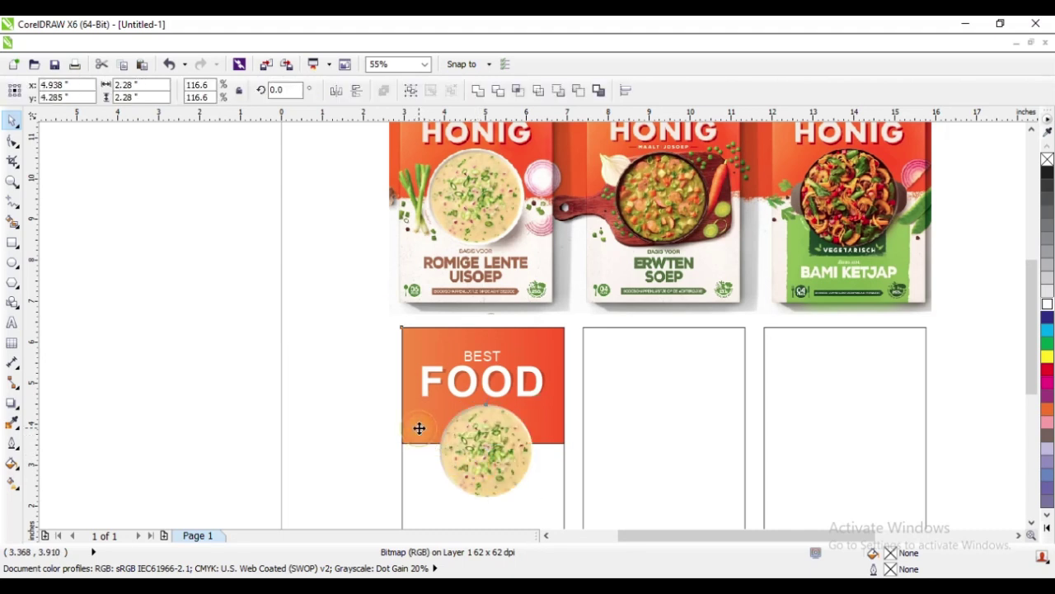
{"action": "key", "text": "c"}
{"action": "left_click", "coordinate": [278, 307]}
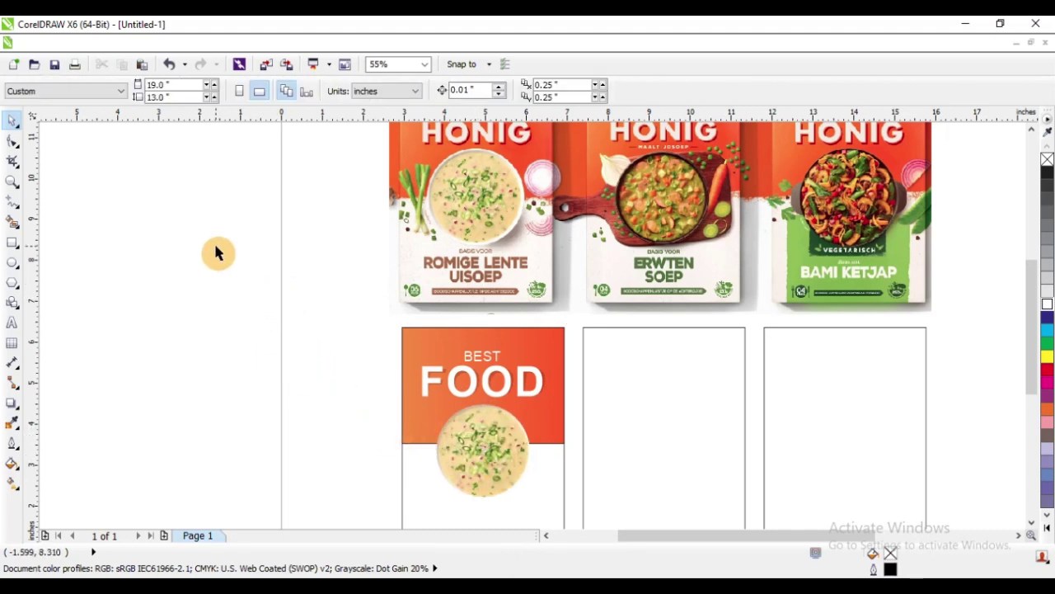
- Place a copy of the FOOD text in the white lower area of the first pack, below the soup
{"action": "scroll", "coordinate": [305, 243], "scroll_direction": "down", "scroll_amount": 2}
{"action": "key", "text": "F2"}
{"action": "left_click_drag", "start_coordinate": [263, 195], "coordinate": [598, 404]}
{"action": "key", "text": "F2"}
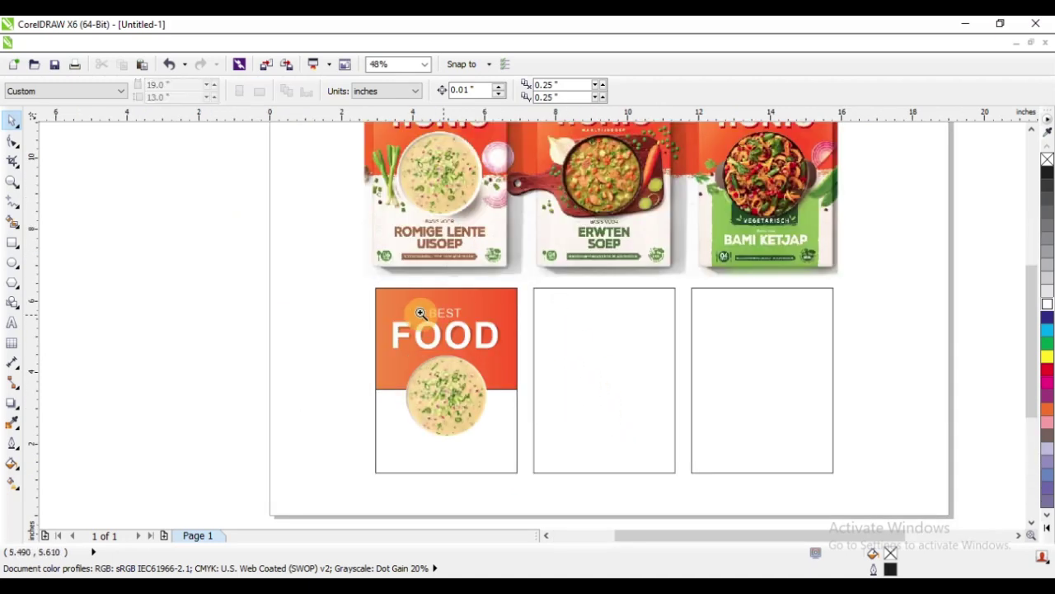
{"action": "left_click_drag", "start_coordinate": [285, 278], "coordinate": [587, 485]}
{"action": "scroll", "coordinate": [436, 412], "scroll_direction": "down", "scroll_amount": 2}
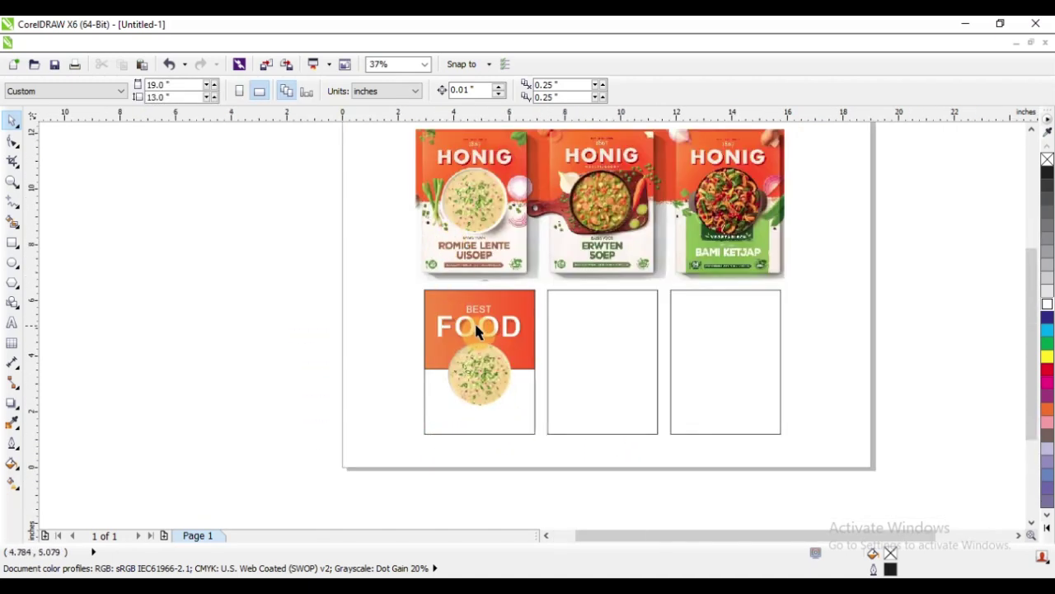
{"action": "left_click_drag", "start_coordinate": [468, 320], "coordinate": [480, 413]}
- Move the soup cutout up to just below the FOOD title, and raise the lower FOOD copy closer beneath it
{"action": "key", "text": "F2"}
{"action": "left_click_drag", "start_coordinate": [390, 342], "coordinate": [600, 471]}
{"action": "left_click", "coordinate": [492, 268]}
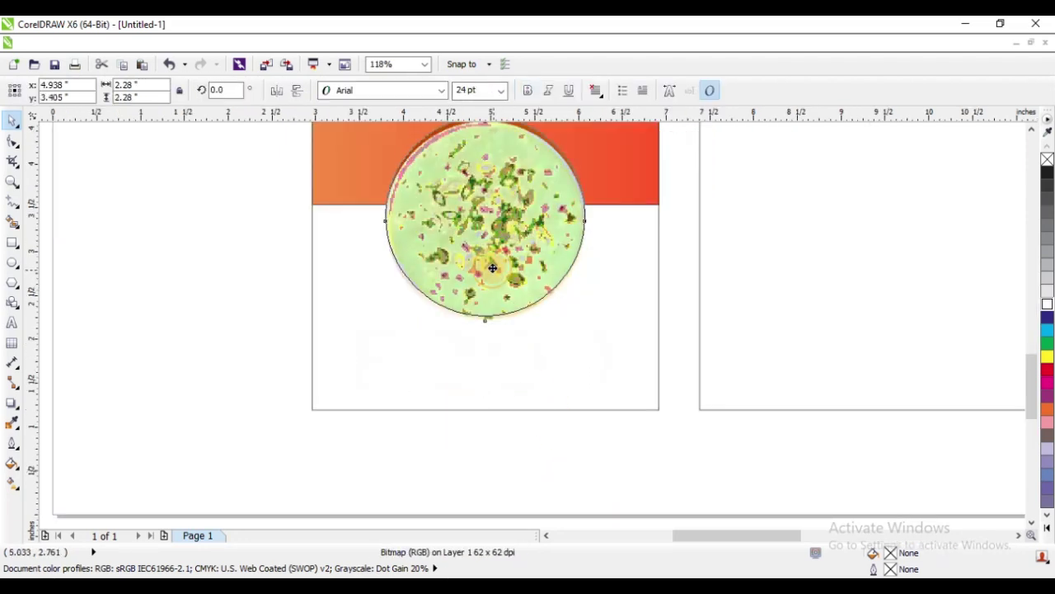
{"action": "left_click_drag", "start_coordinate": [306, 316], "coordinate": [731, 454]}
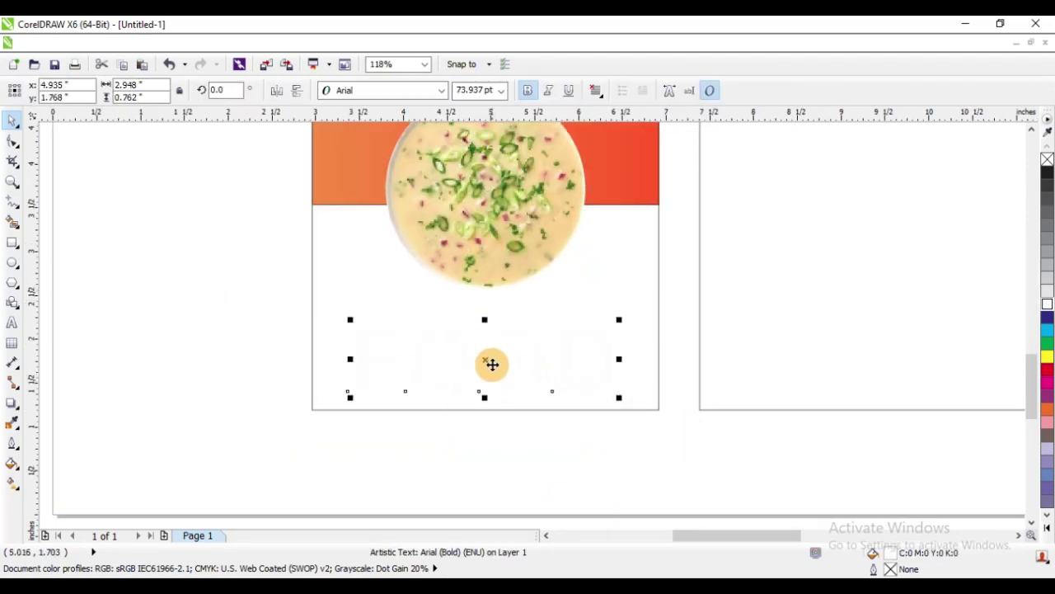
{"action": "left_click_drag", "start_coordinate": [492, 363], "coordinate": [489, 327]}
- Give the lower FOOD copy the same orange-to-red fountain fill as the gradient box
{"action": "scroll", "coordinate": [363, 343], "scroll_direction": "down", "scroll_amount": 3}
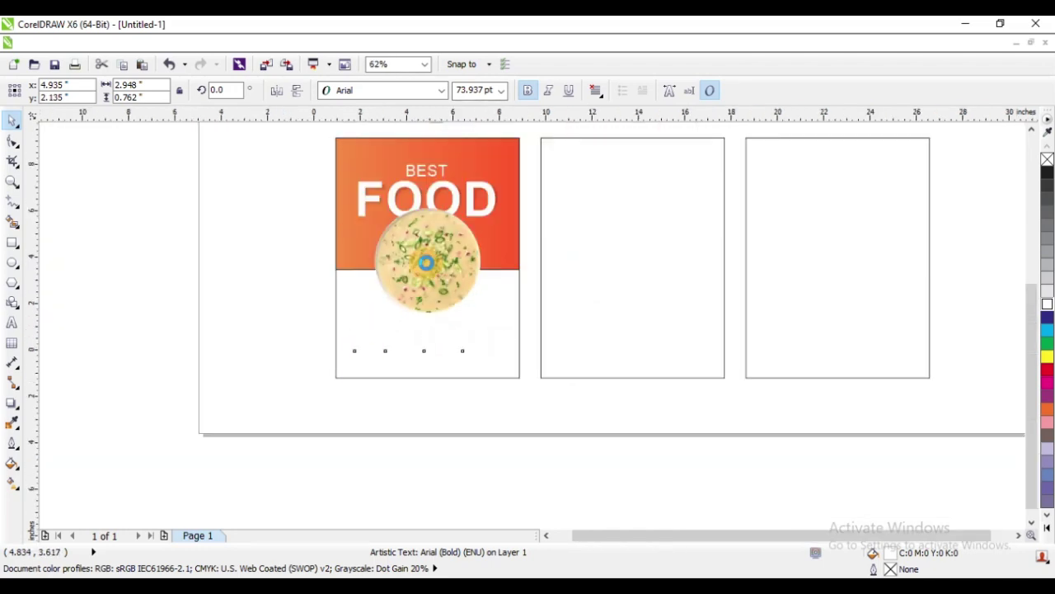
{"action": "scroll", "coordinate": [426, 262], "scroll_direction": "down", "scroll_amount": 2}
{"action": "key", "text": "F2"}
{"action": "left_click_drag", "start_coordinate": [322, 226], "coordinate": [570, 360]}
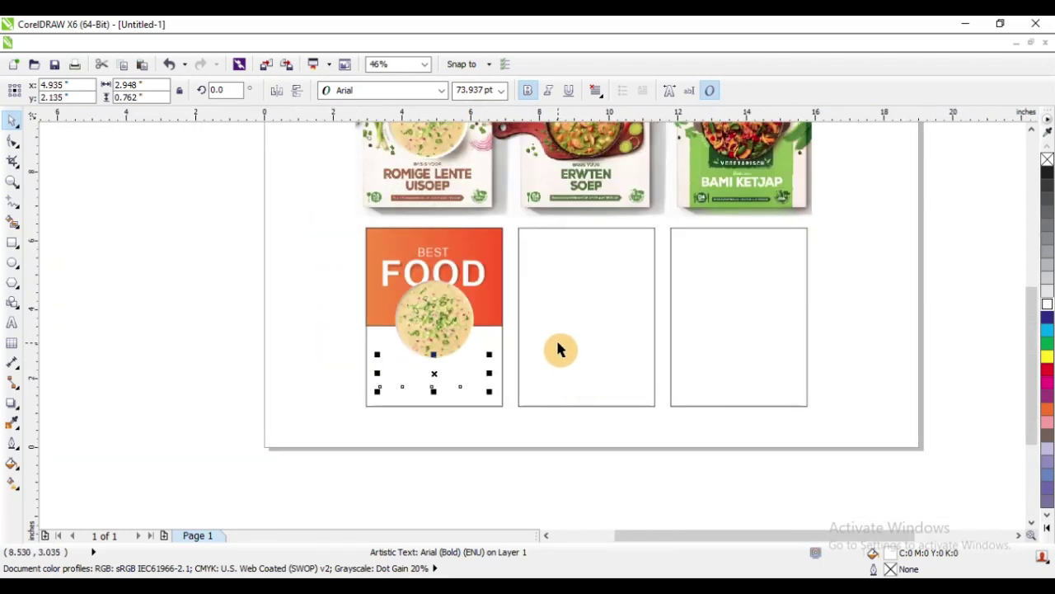
{"action": "left_click", "coordinate": [347, 314]}
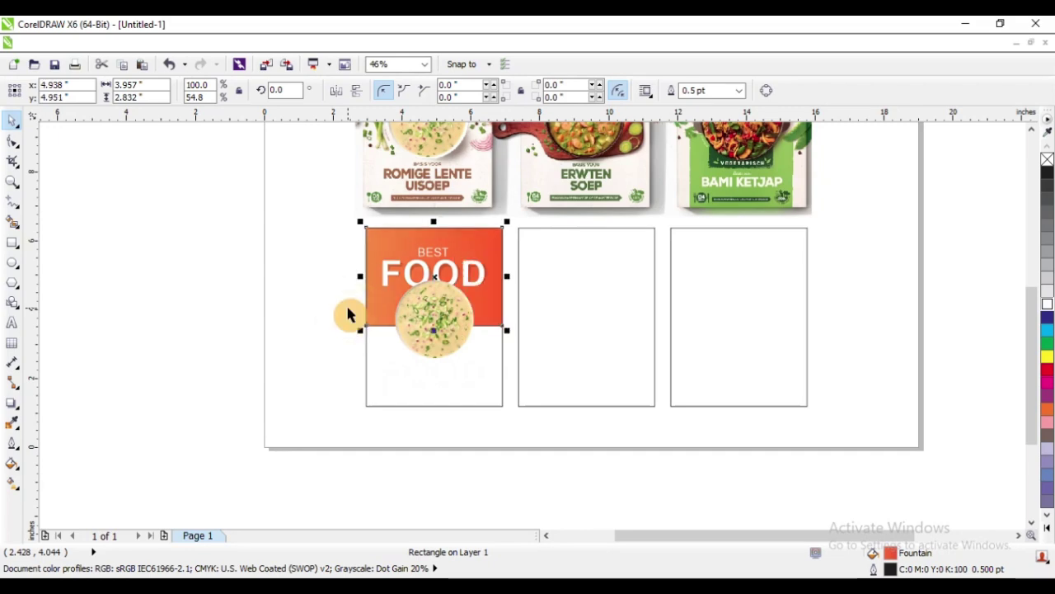
{"action": "key", "text": "F11"}
{"action": "left_click", "coordinate": [533, 430]}
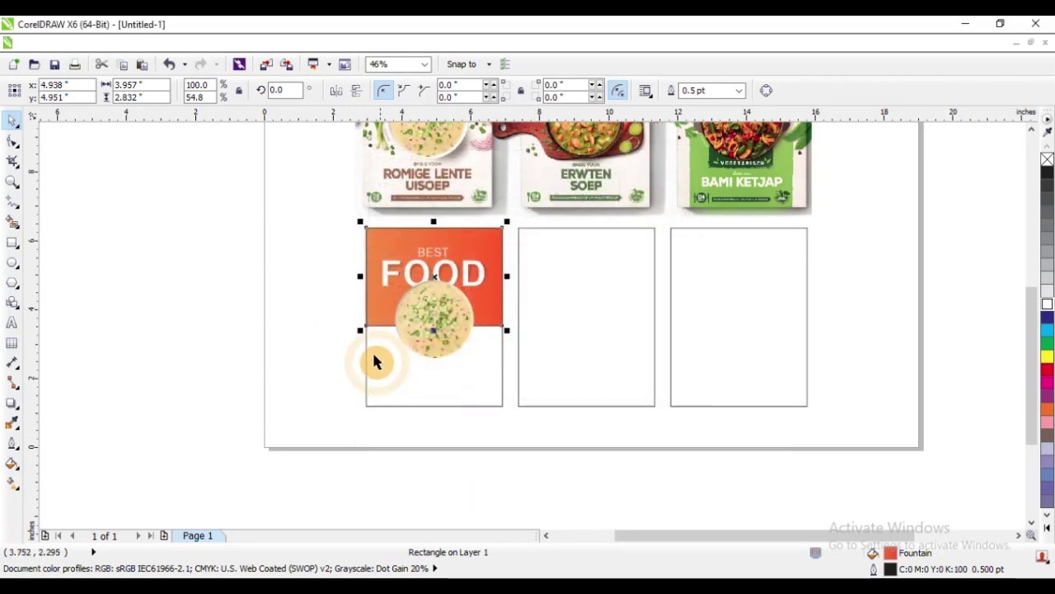
{"action": "left_click_drag", "start_coordinate": [334, 339], "coordinate": [521, 430]}
- Replace the lower FOOD copy's wording with RESTUARANT
{"action": "left_click_drag", "start_coordinate": [230, 225], "coordinate": [661, 435]}
{"action": "key", "text": "F8"}
{"action": "key", "text": "ctrl+a"}
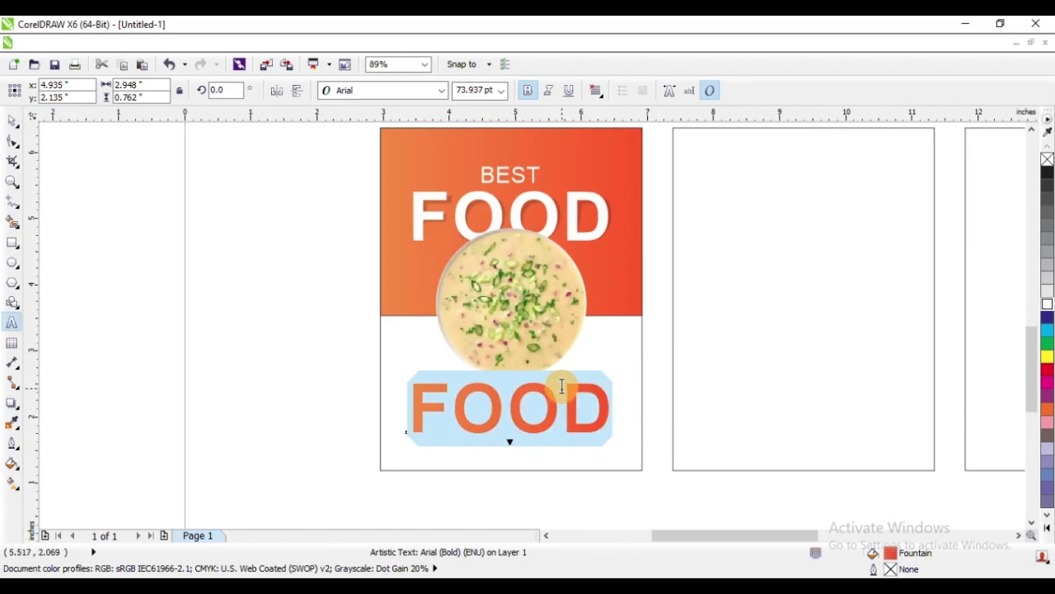
{"action": "type", "text": "RES"}
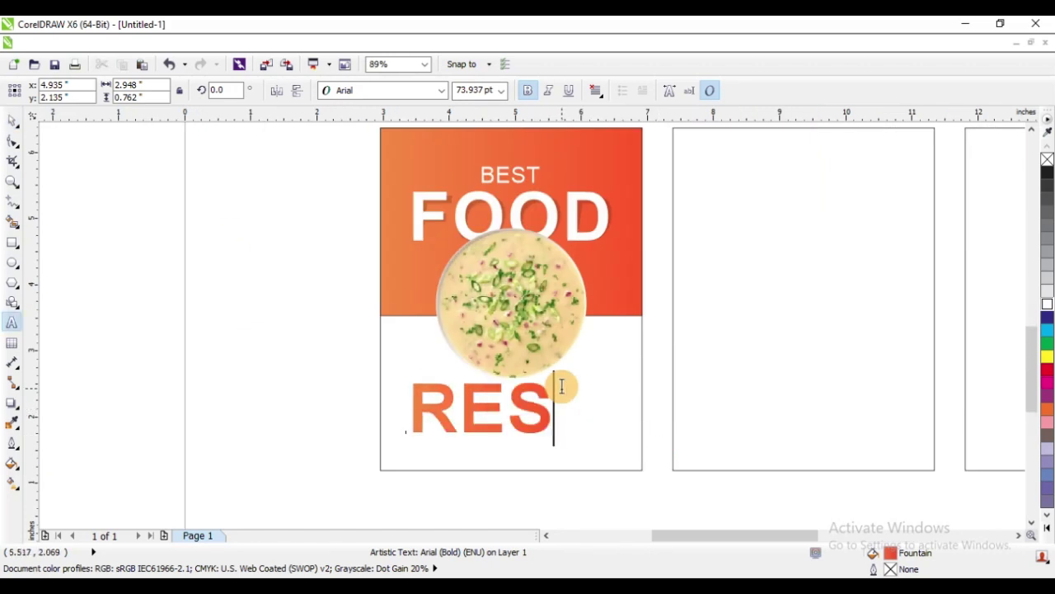
{"action": "type", "text": "TUARATE"}
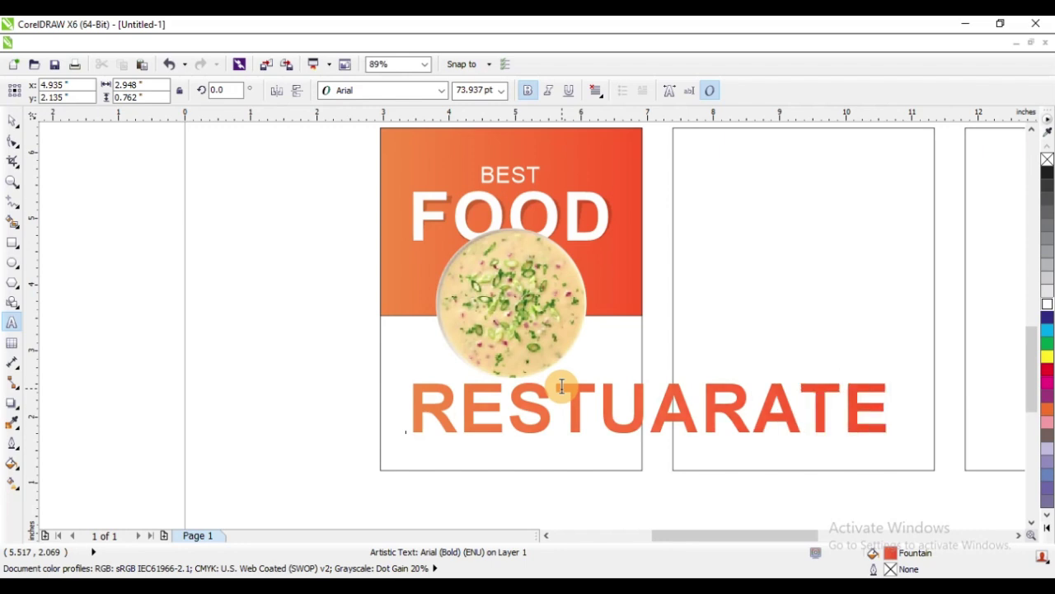
{"action": "left_click", "coordinate": [793, 413]}
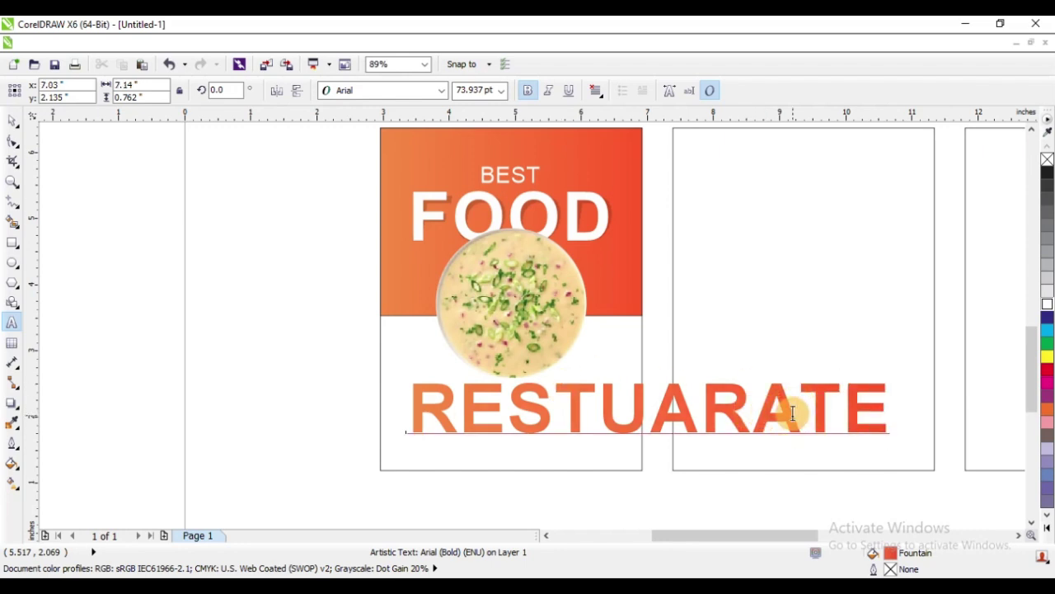
{"action": "type", "text": "N"}
{"action": "key", "text": "BackSpace"}
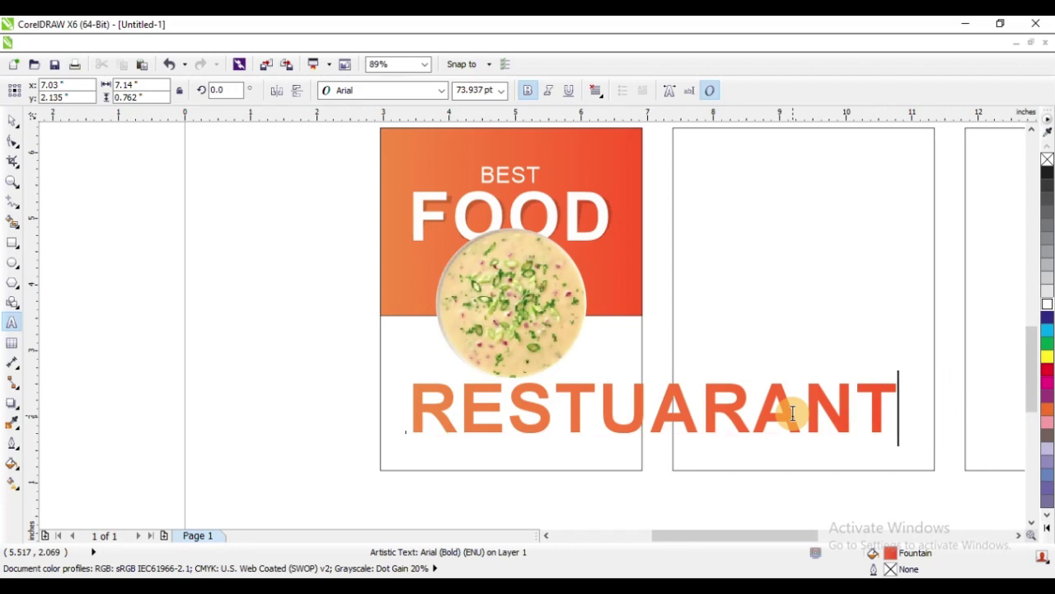
{"action": "key", "text": "ctrl+space"}
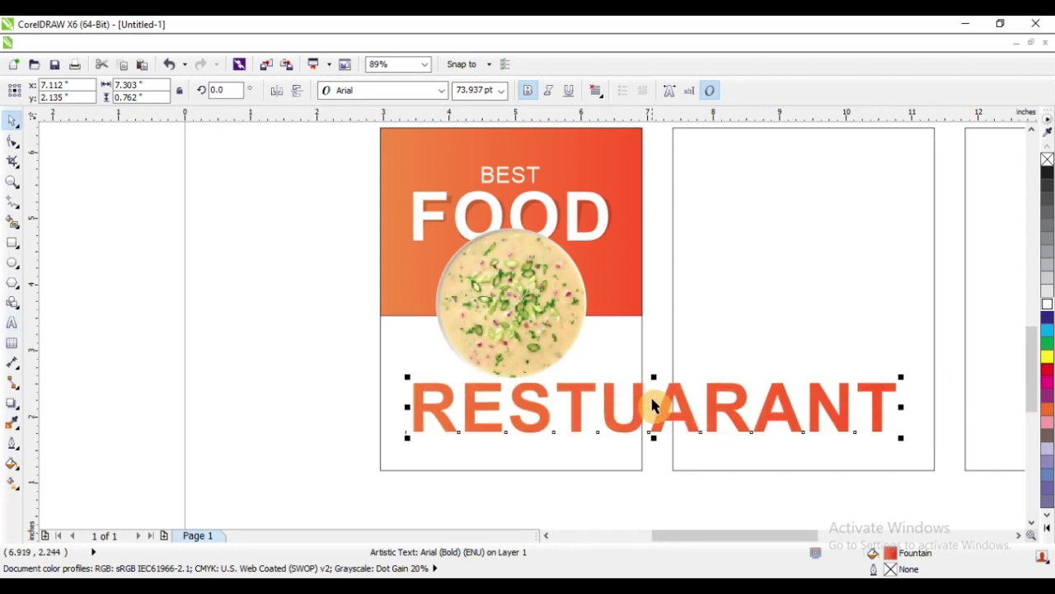
- Reduce the RESTUARANT text to 24 pt
{"action": "key", "text": "ctrl+KP_4"}
{"action": "key", "text": "ctrl+KP_4"}
{"action": "key", "text": "ctrl+KP_4"}
{"action": "key", "text": "ctrl+KP_4"}
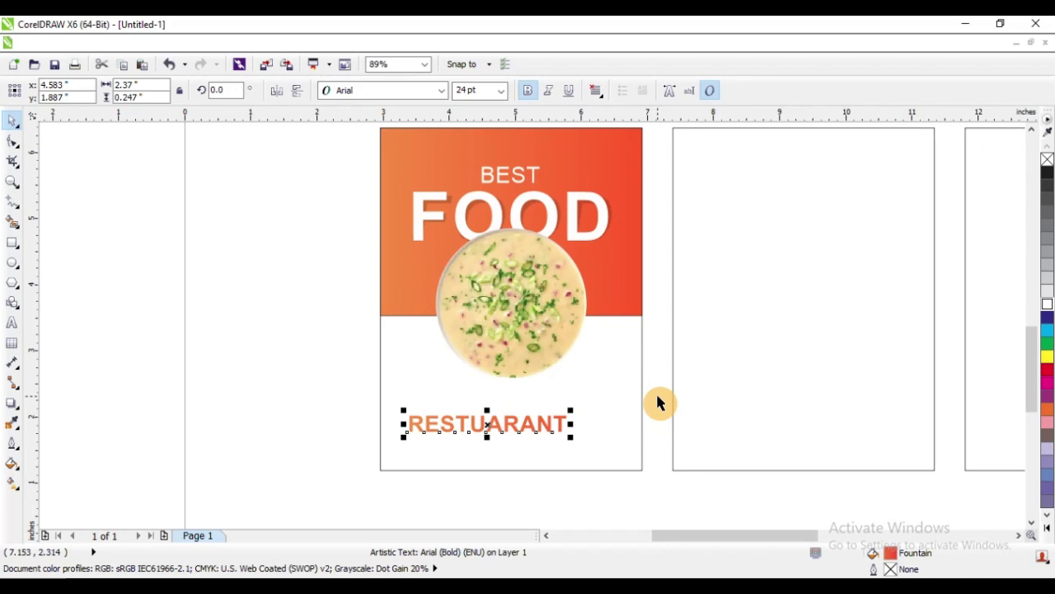
- Move the RESTUARANT text up directly beneath the soup cutout, roughly centered in the first pack
{"action": "scroll", "coordinate": [338, 337], "scroll_direction": "down", "scroll_amount": 1}
{"action": "scroll", "coordinate": [340, 360], "scroll_direction": "down", "scroll_amount": 1}
{"action": "key", "text": "F2"}
{"action": "left_click_drag", "start_coordinate": [285, 234], "coordinate": [572, 419]}
{"action": "key", "text": "F2"}
{"action": "left_click_drag", "start_coordinate": [257, 249], "coordinate": [671, 507]}
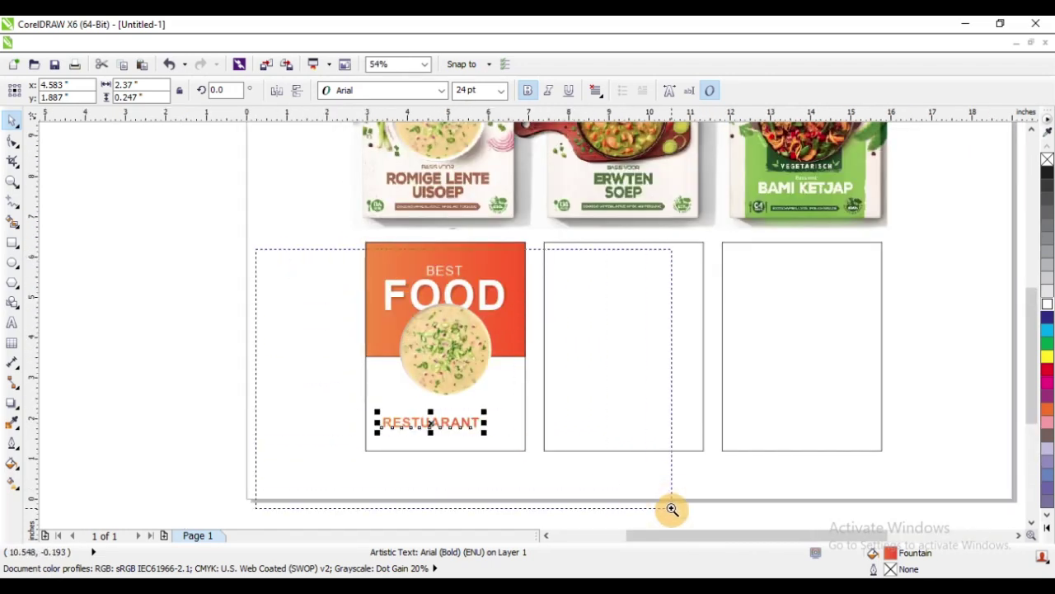
{"action": "left_click_drag", "start_coordinate": [259, 332], "coordinate": [726, 506]}
{"action": "left_click_drag", "start_coordinate": [494, 290], "coordinate": [542, 232]}
- Set the RESTUARANT text's font to Bahnschrift SemiBold Condensed
{"action": "scroll", "coordinate": [662, 322], "scroll_direction": "down", "scroll_amount": 1}
{"action": "key", "text": "F2"}
{"action": "left_click_drag", "start_coordinate": [210, 219], "coordinate": [751, 375]}
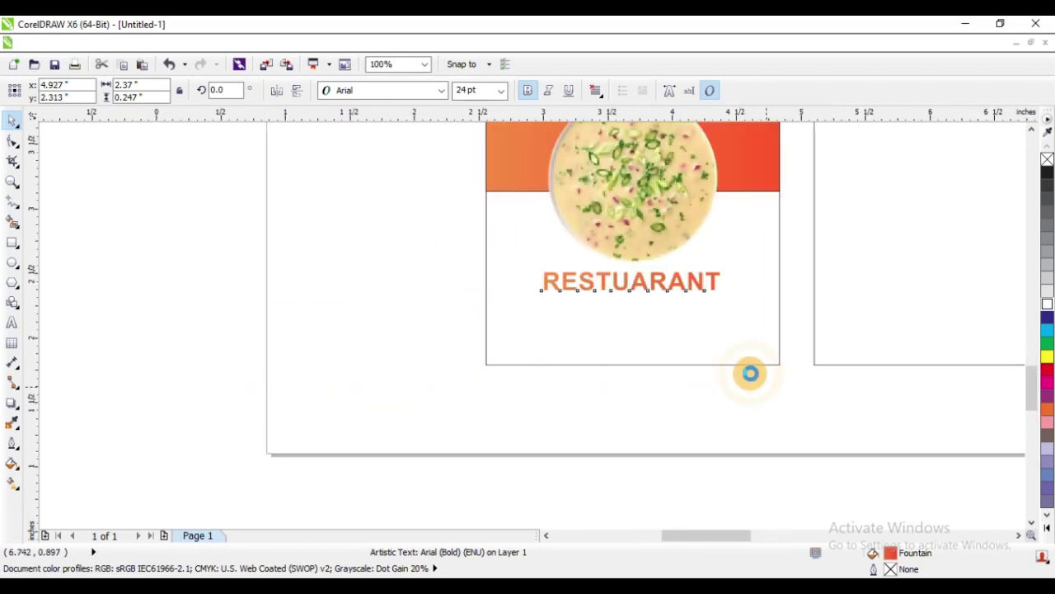
{"action": "left_click", "coordinate": [439, 93]}
{"action": "left_click", "coordinate": [441, 91]}
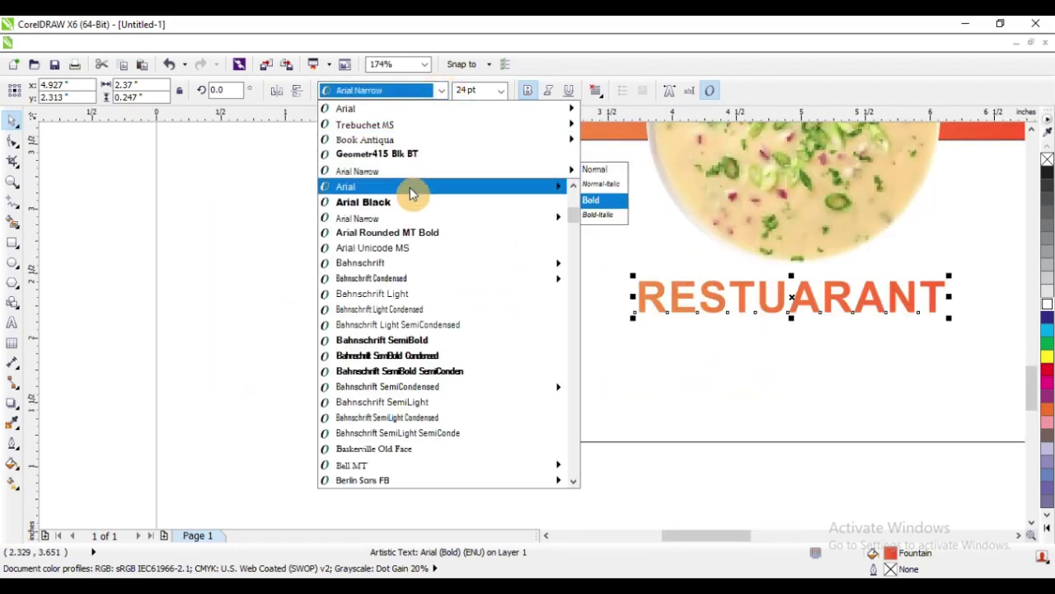
{"action": "left_click", "coordinate": [422, 355]}
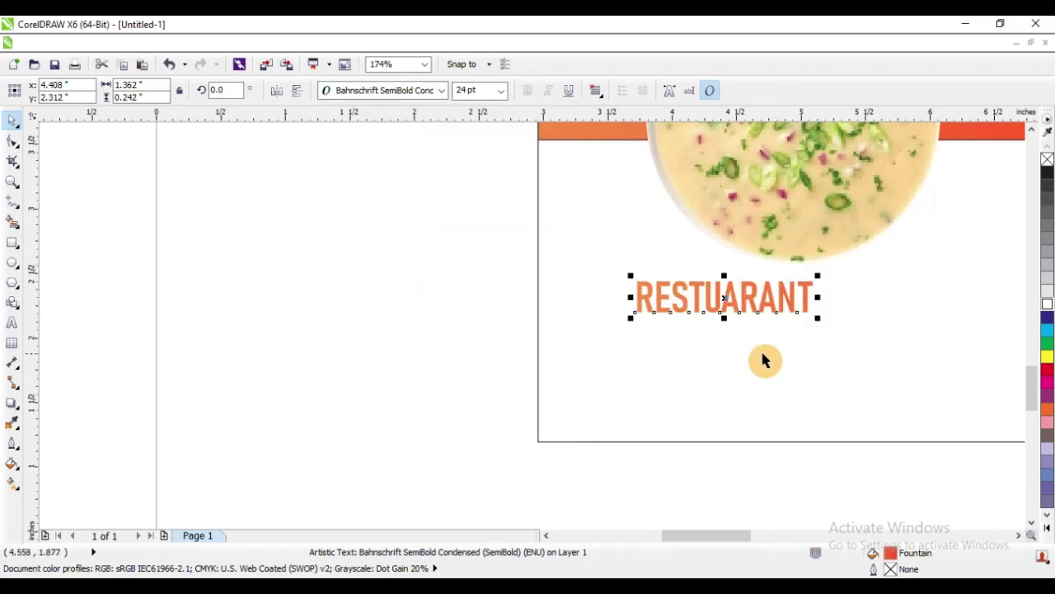
{"action": "scroll", "coordinate": [353, 345], "scroll_direction": "down", "scroll_amount": 3}
{"action": "key", "text": "F2"}
{"action": "left_click_drag", "start_coordinate": [321, 302], "coordinate": [518, 393]}
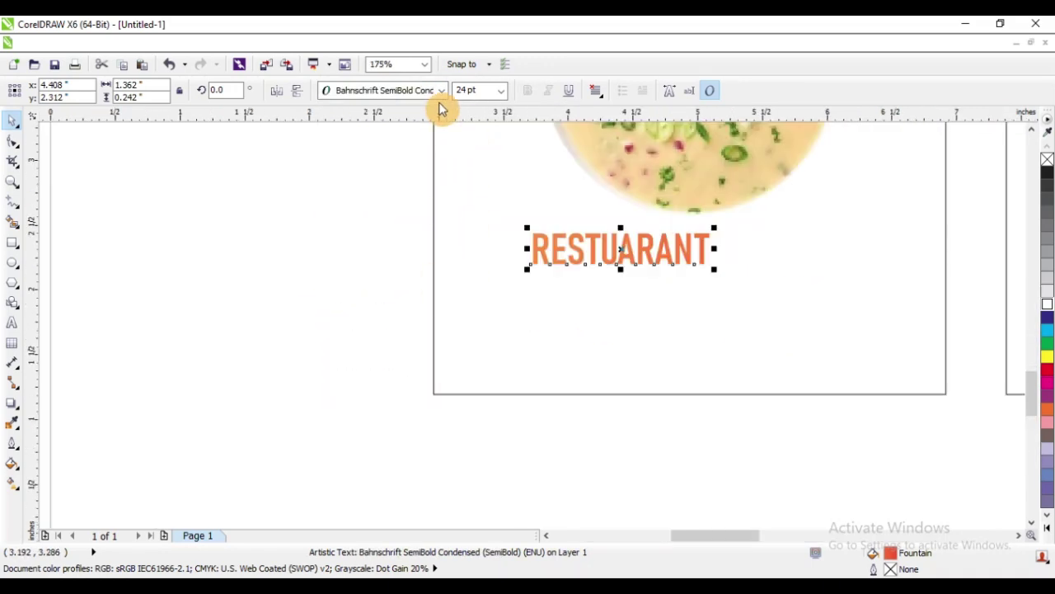
- Set the RESTUARANT text's font to Franklin Gothic Heavy
{"action": "left_click", "coordinate": [440, 91]}
{"action": "scroll", "coordinate": [431, 393], "scroll_direction": "down", "scroll_amount": 3}
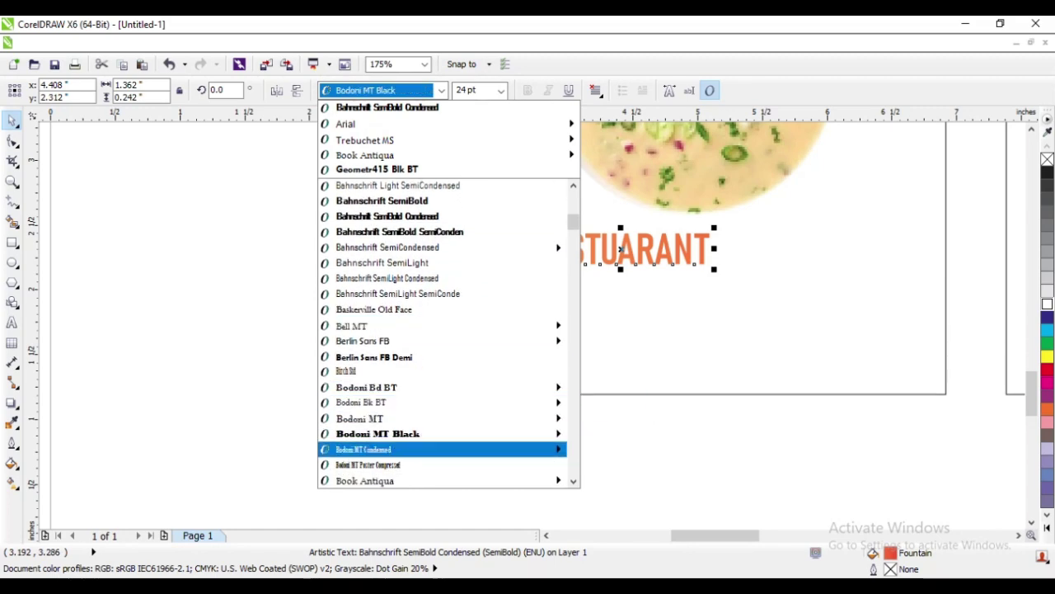
{"action": "scroll", "coordinate": [436, 412], "scroll_direction": "down", "scroll_amount": 2}
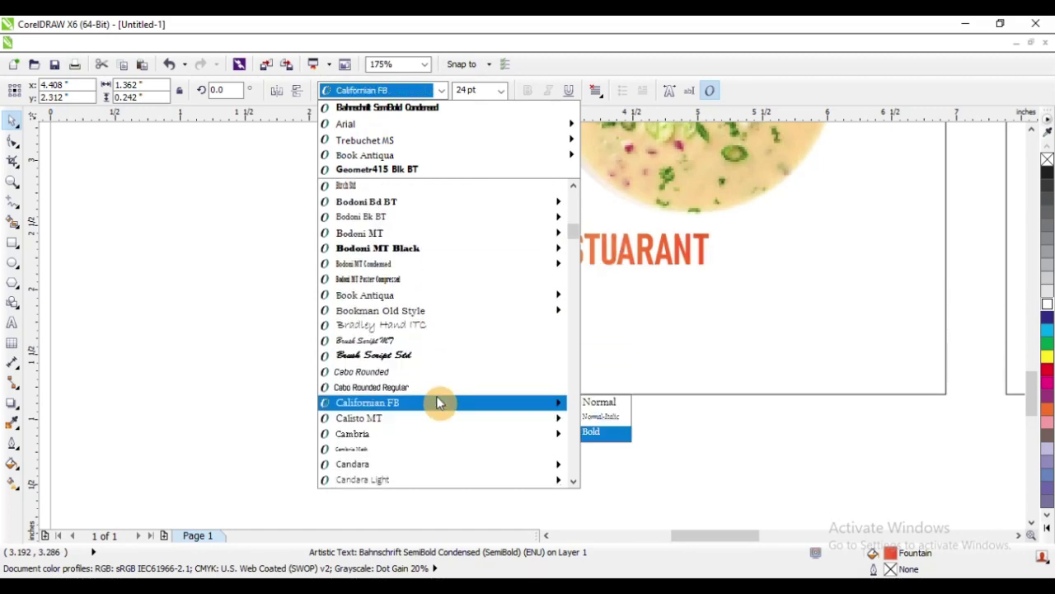
{"action": "scroll", "coordinate": [451, 348], "scroll_direction": "down", "scroll_amount": 5}
{"action": "scroll", "coordinate": [459, 388], "scroll_direction": "down", "scroll_amount": 8}
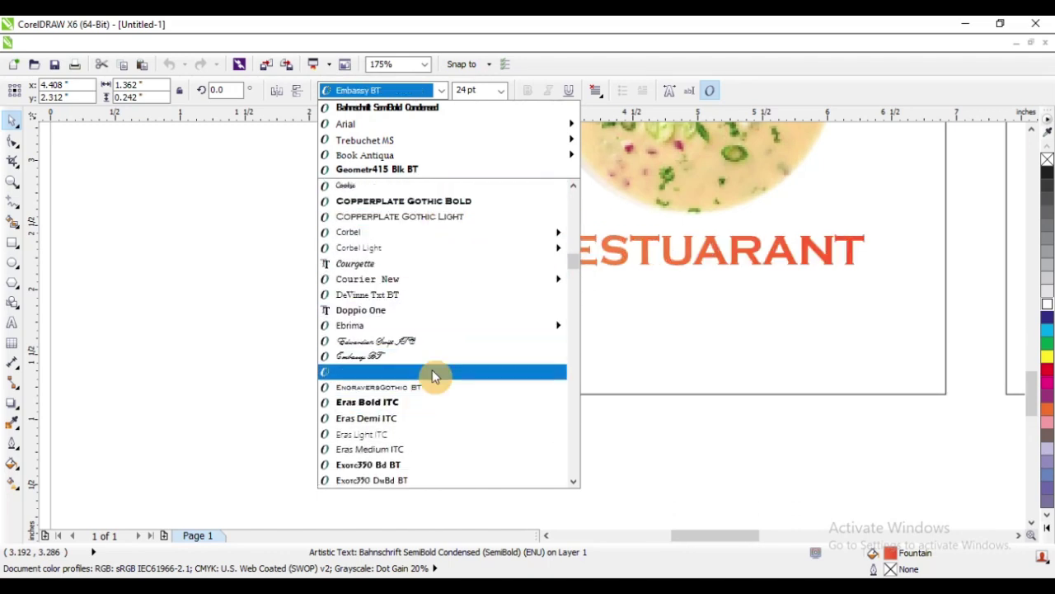
{"action": "scroll", "coordinate": [433, 396], "scroll_direction": "down", "scroll_amount": 4}
{"action": "scroll", "coordinate": [444, 379], "scroll_direction": "down", "scroll_amount": 4}
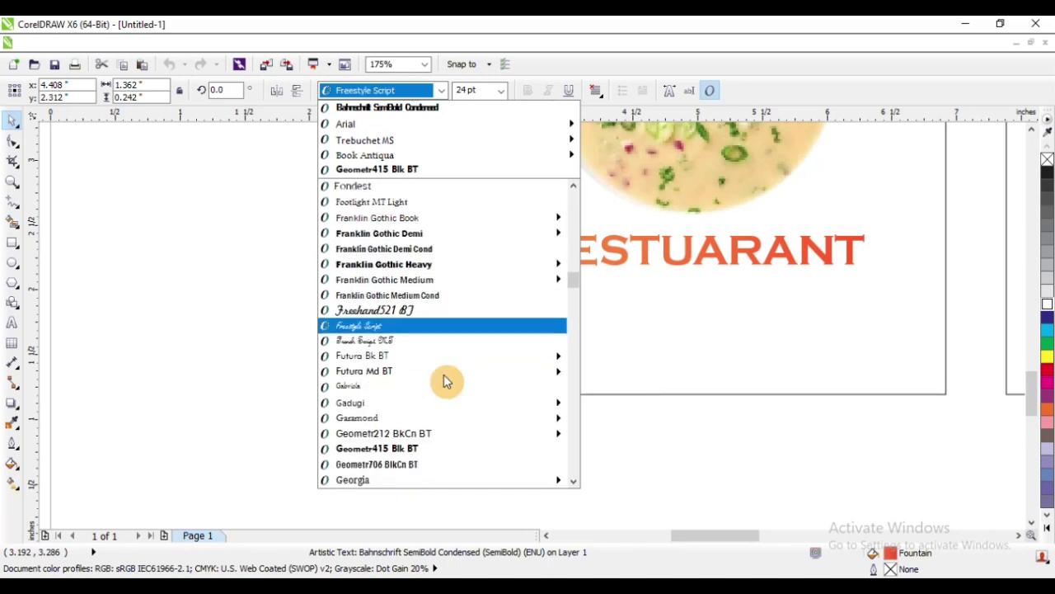
{"action": "left_click", "coordinate": [435, 220]}
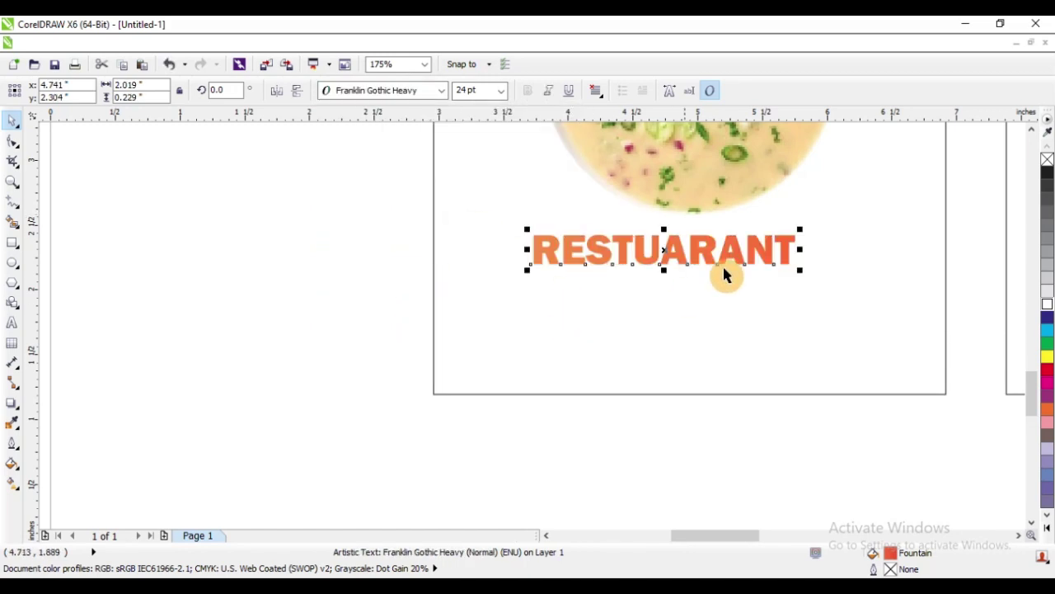
- Enlarge the RESTUARANT text to about 34.5 pt and center it horizontally in the first pack
{"action": "left_click_drag", "start_coordinate": [802, 273], "coordinate": [854, 305]}
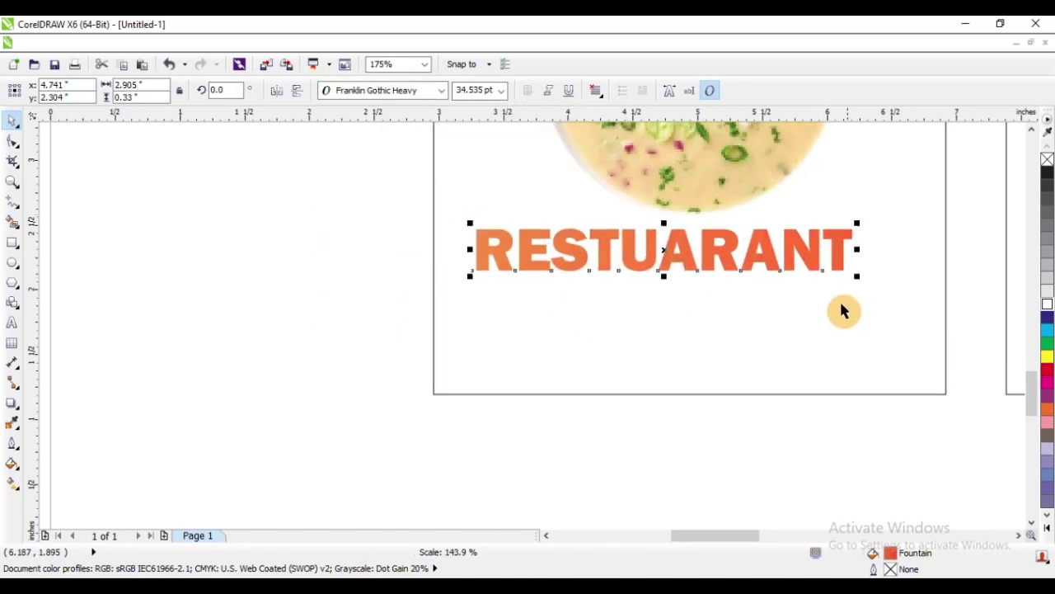
{"action": "left_click", "coordinate": [801, 301], "text": "shift"}
{"action": "key", "text": "c"}
{"action": "left_click", "coordinate": [312, 262]}
{"action": "scroll", "coordinate": [366, 371], "scroll_direction": "down", "scroll_amount": 3}
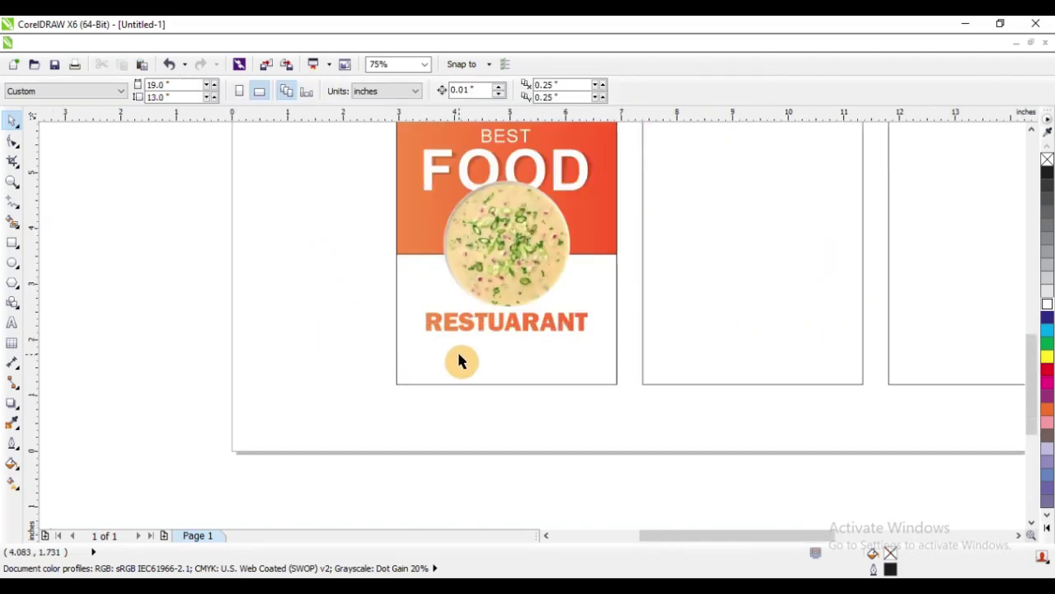
- Move the RESTUARANT text down slightly and place a copy directly above it, beneath the soup image
{"action": "scroll", "coordinate": [487, 305], "scroll_direction": "up", "scroll_amount": 4}
{"action": "mouse_move", "coordinate": [579, 321]}
{"action": "left_mouse_down"}
{"action": "mouse_move", "coordinate": [584, 366]}
{"action": "mouse_move", "coordinate": [584, 307]}
{"action": "left_mouse_up"}
{"action": "right_click", "coordinate": [584, 306]}
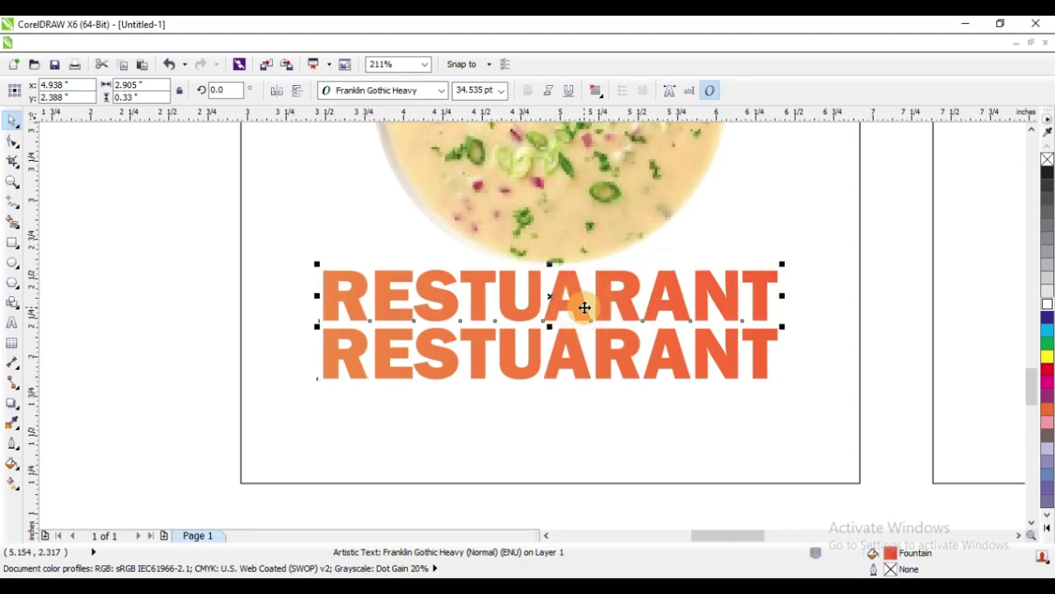
- Replace the upper RESTUARANT copy's wording with QUALITY
{"action": "key", "text": "F8"}
{"action": "key", "text": "ctrl+a"}
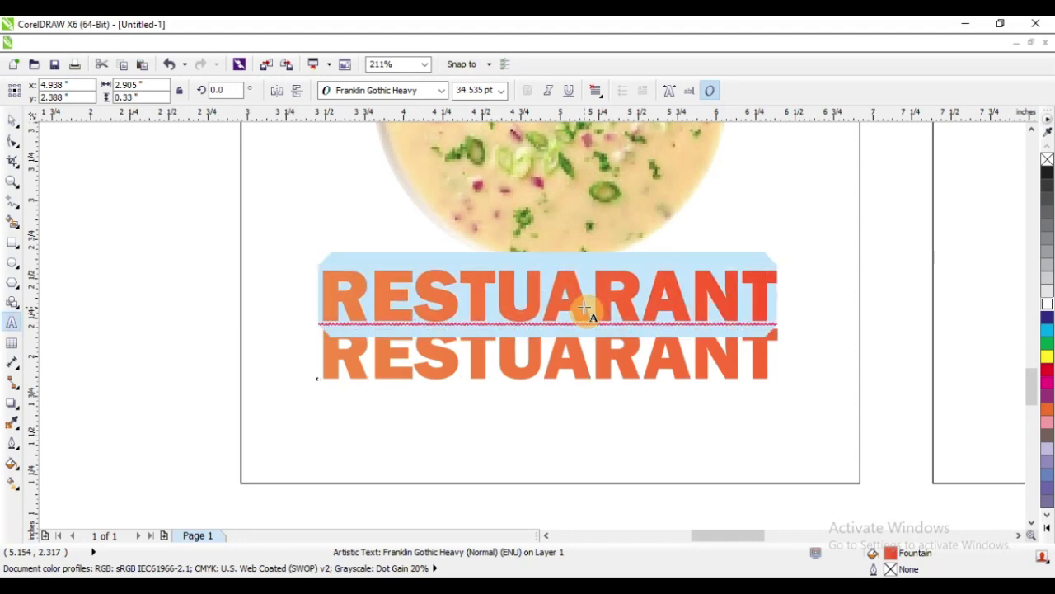
{"action": "type", "text": "QUALITY"}
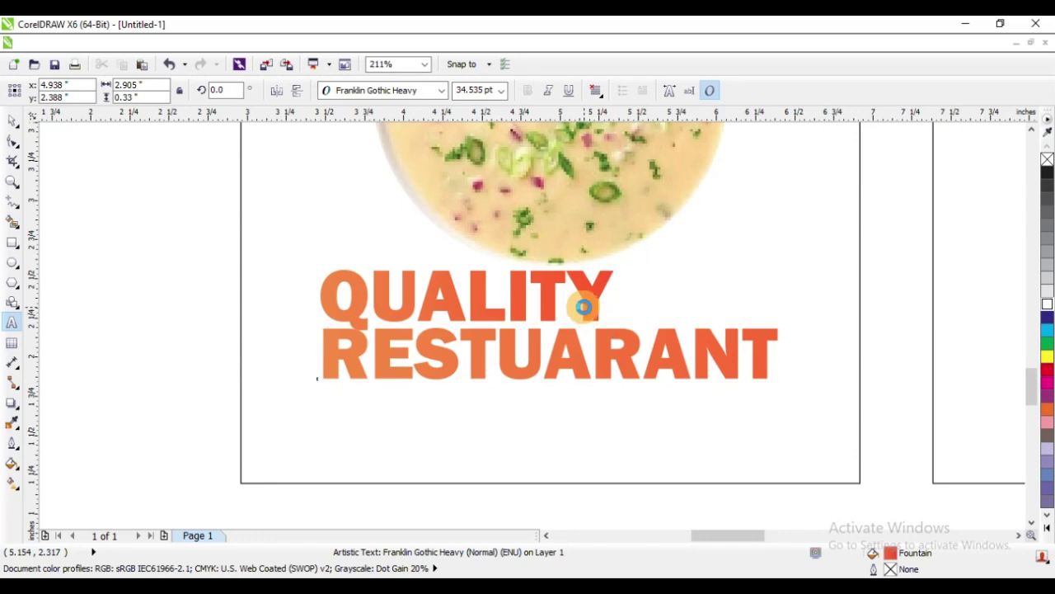
{"action": "key", "text": "ctrl+space"}
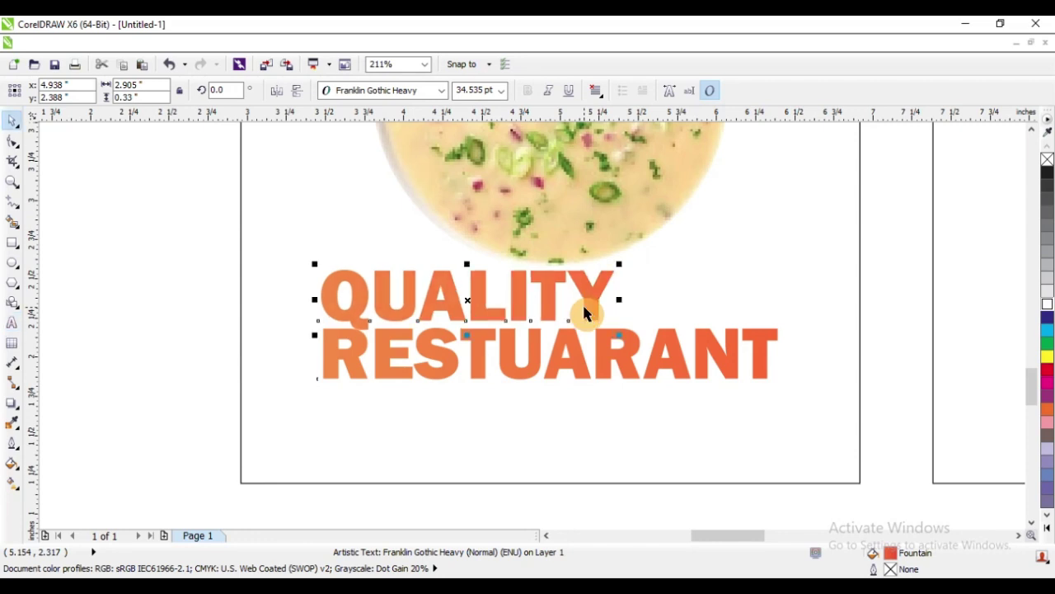
- Shrink the QUALITY text to about 17 pt and center it horizontally above RESTUARANT
{"action": "left_click_drag", "start_coordinate": [619, 267], "coordinate": [597, 279]}
{"action": "left_click", "coordinate": [560, 347], "text": "shift"}
{"action": "key", "text": "c"}
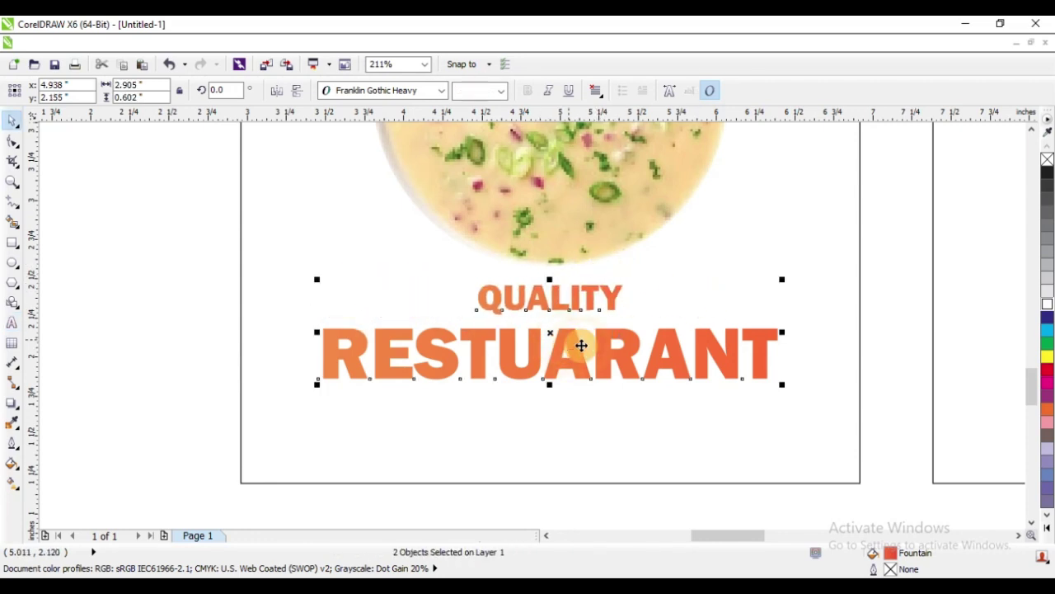
{"action": "left_click", "coordinate": [369, 279]}
{"action": "scroll", "coordinate": [437, 281], "scroll_direction": "down", "scroll_amount": 5}
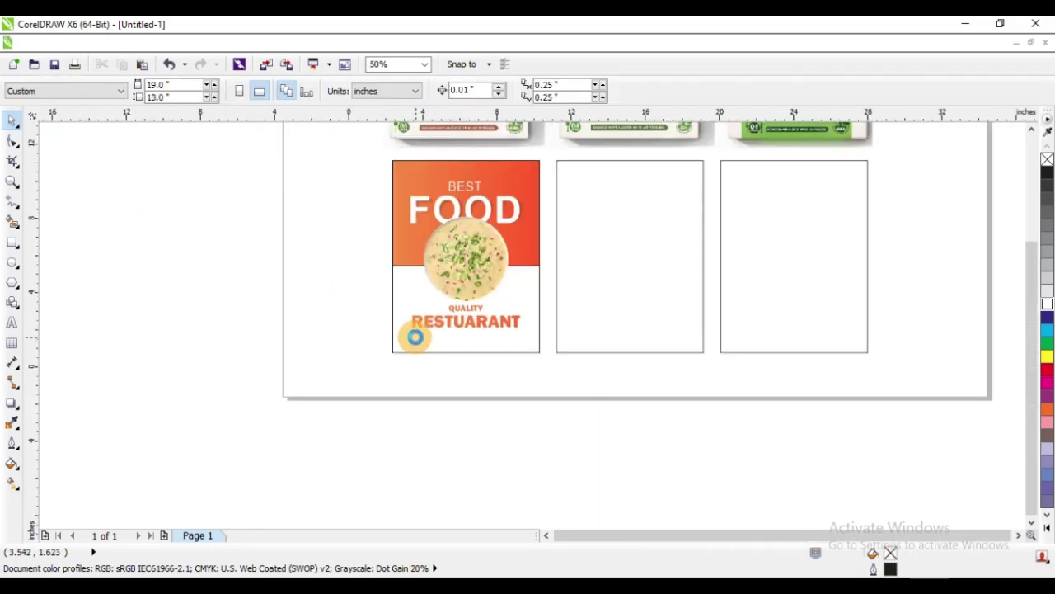
- Draw a thin horizontal rectangle about 2.73 by 0.21 inches beneath the RESTUARANT text
{"action": "key", "text": "F2"}
{"action": "left_click_drag", "start_coordinate": [348, 179], "coordinate": [640, 380]}
{"action": "key", "text": "F2"}
{"action": "left_click_drag", "start_coordinate": [205, 295], "coordinate": [457, 448]}
{"action": "key", "text": "F6"}
{"action": "left_click_drag", "start_coordinate": [448, 403], "coordinate": [655, 423]}
{"action": "key", "text": "space"}
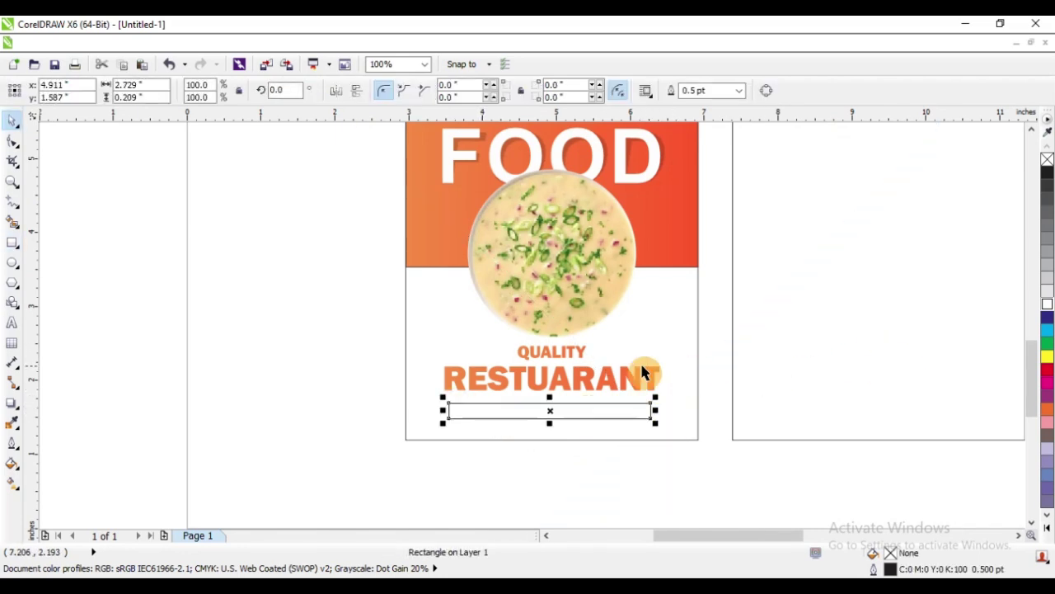
- Round the thin rectangle's corners fully, to a radius of about 0.105 inches, forming a pill-shaped bar
{"action": "scroll", "coordinate": [639, 419], "scroll_direction": "up", "scroll_amount": 3}
{"action": "key", "text": "F10"}
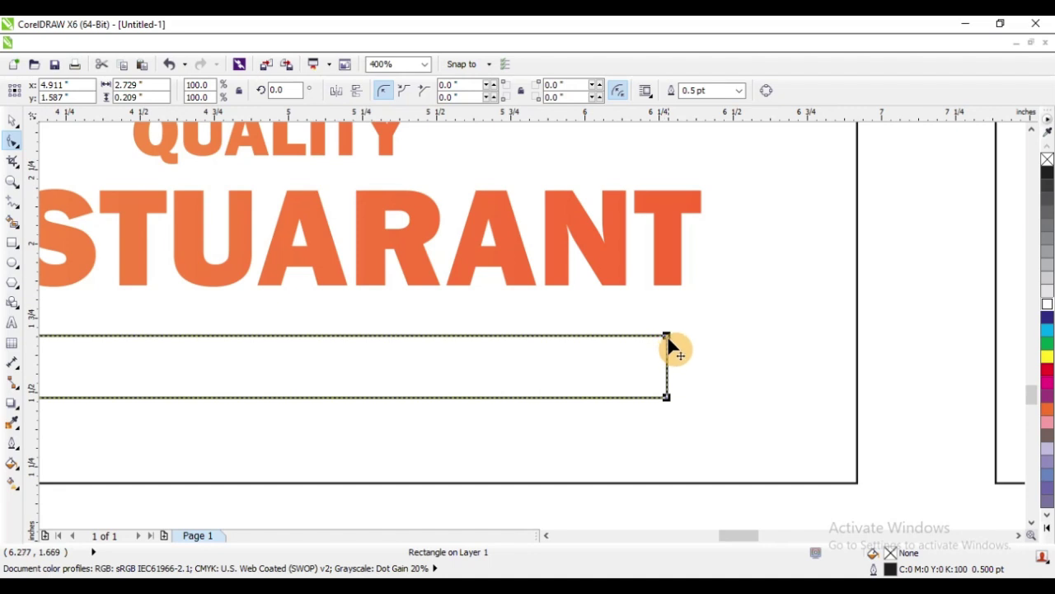
{"action": "left_click_drag", "start_coordinate": [667, 335], "coordinate": [700, 424]}
{"action": "key", "text": "space"}
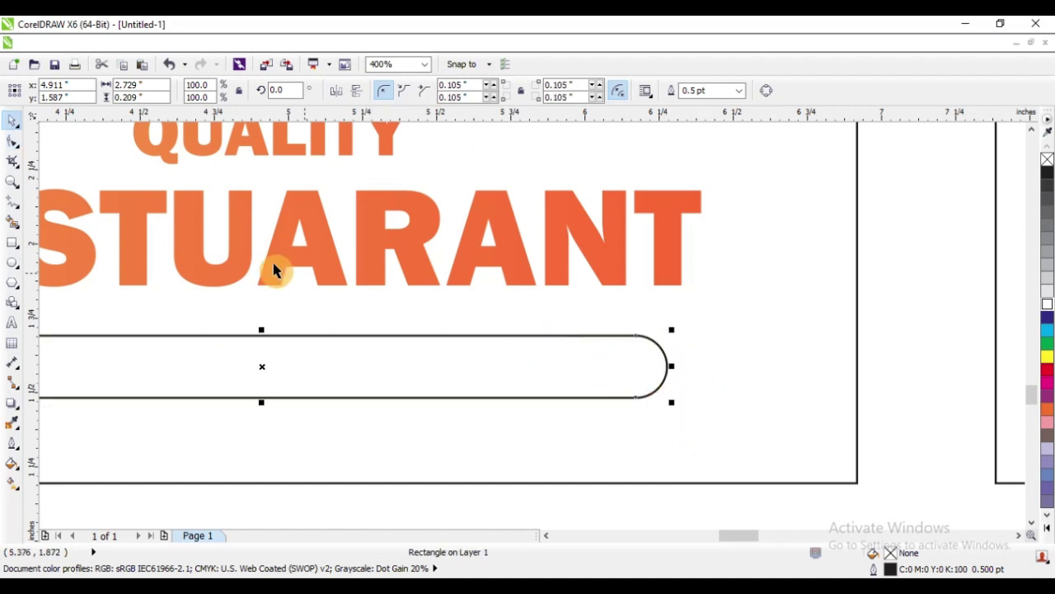
- Fill the rounded bar with an orange sampled from the RESTUARANT text and remove its outline
{"action": "left_click", "coordinate": [23, 435]}
{"action": "left_click", "coordinate": [377, 235]}
{"action": "left_click", "coordinate": [437, 363]}
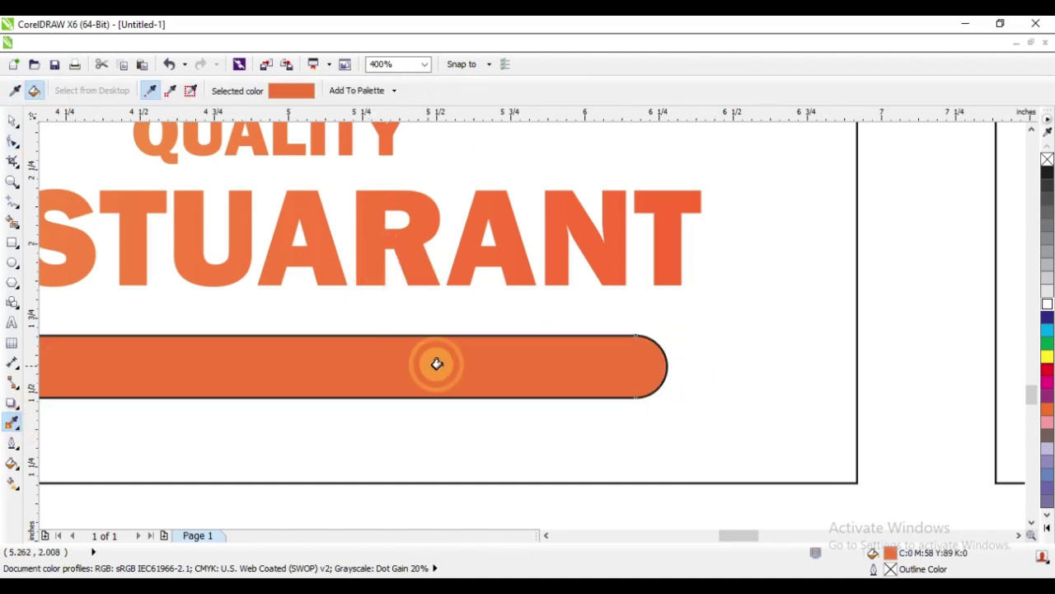
{"action": "key", "text": "space"}
{"action": "right_click", "coordinate": [1047, 163]}
{"action": "scroll", "coordinate": [627, 346], "scroll_direction": "down", "scroll_amount": 1}
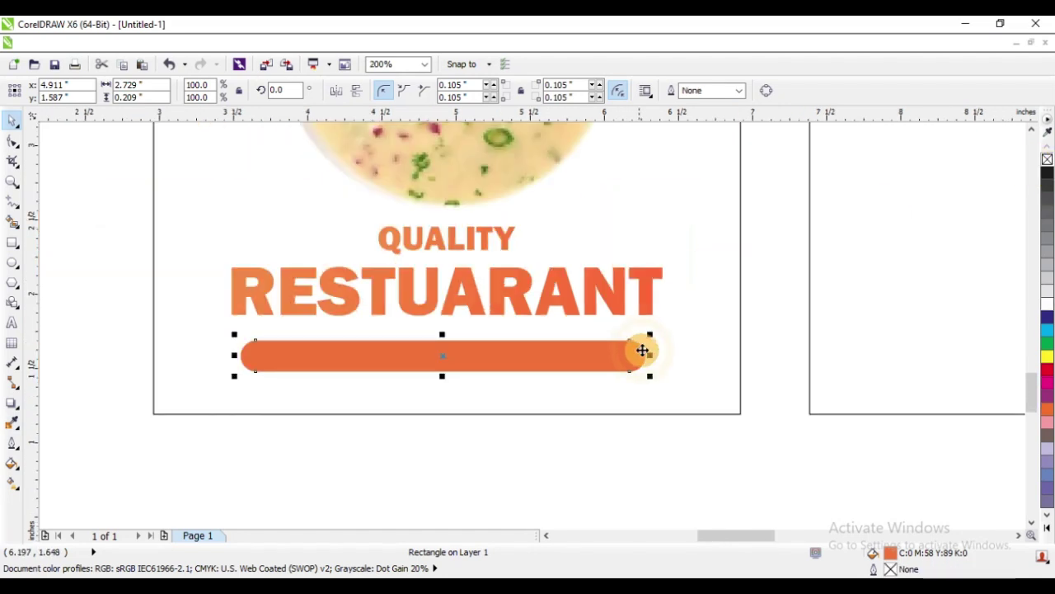
- Center the orange bar horizontally in the first pack and move it up closer to RESTUARANT
{"action": "left_click", "coordinate": [685, 353], "text": "shift"}
{"action": "key", "text": "c"}
{"action": "scroll", "coordinate": [448, 399], "scroll_direction": "down", "scroll_amount": 2}
{"action": "left_click", "coordinate": [257, 290]}
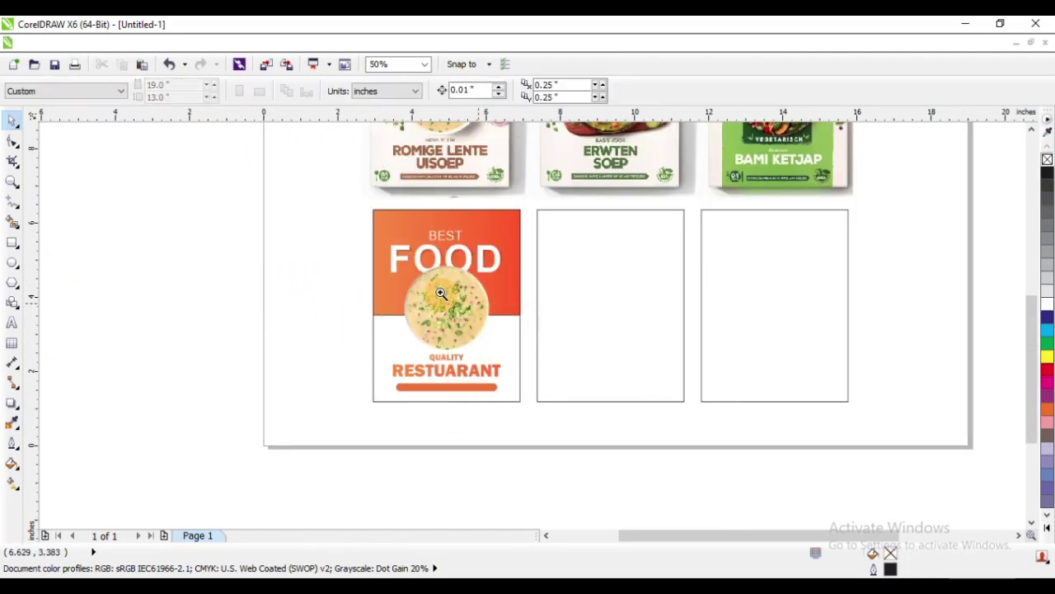
{"action": "key", "text": "F2"}
{"action": "left_click_drag", "start_coordinate": [259, 261], "coordinate": [681, 431]}
{"action": "key", "text": "F2"}
{"action": "left_click_drag", "start_coordinate": [325, 311], "coordinate": [661, 497]}
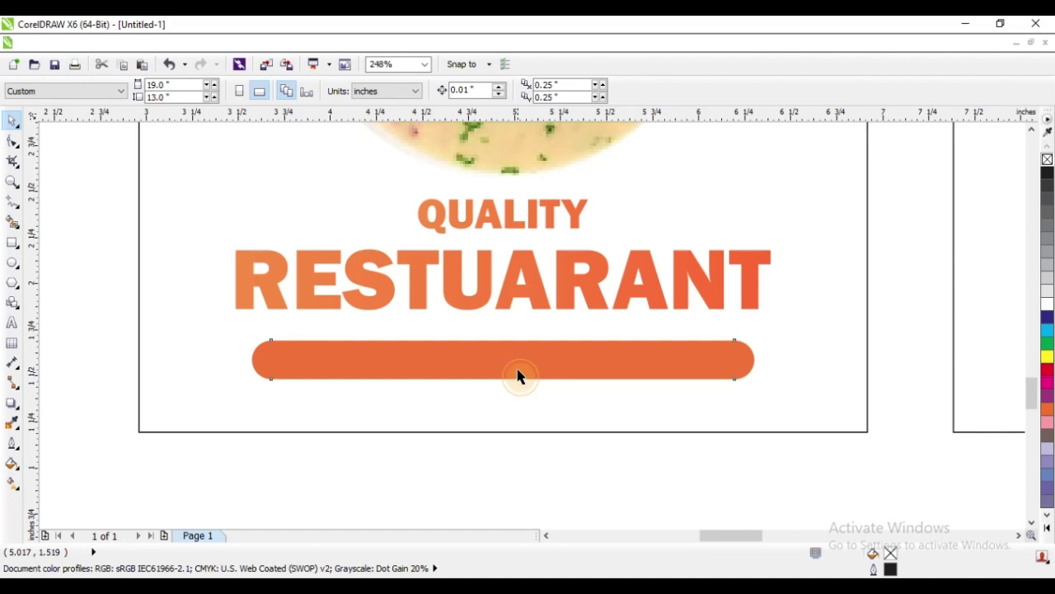
{"action": "left_click_drag", "start_coordinate": [518, 376], "coordinate": [513, 356]}
- Copy the QUALITY text onto the orange bar, shrinking the copy to about 10.7 pt and filling it white
{"action": "left_click_drag", "start_coordinate": [483, 224], "coordinate": [522, 346]}
{"action": "scroll", "coordinate": [522, 347], "scroll_direction": "up", "scroll_amount": 1}
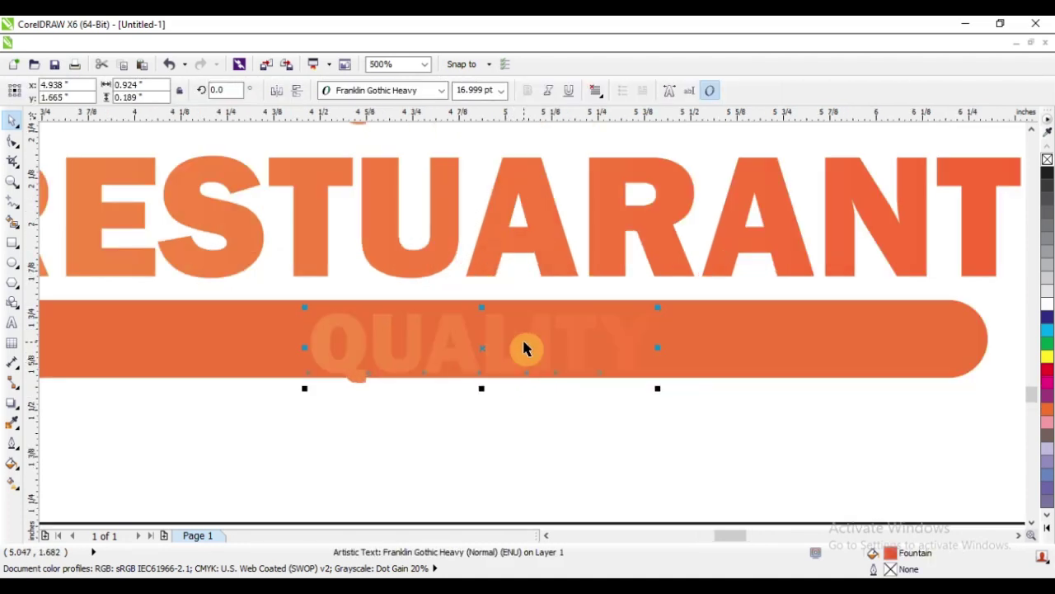
{"action": "left_click_drag", "start_coordinate": [659, 308], "coordinate": [597, 321]}
{"action": "left_click", "coordinate": [1047, 307]}
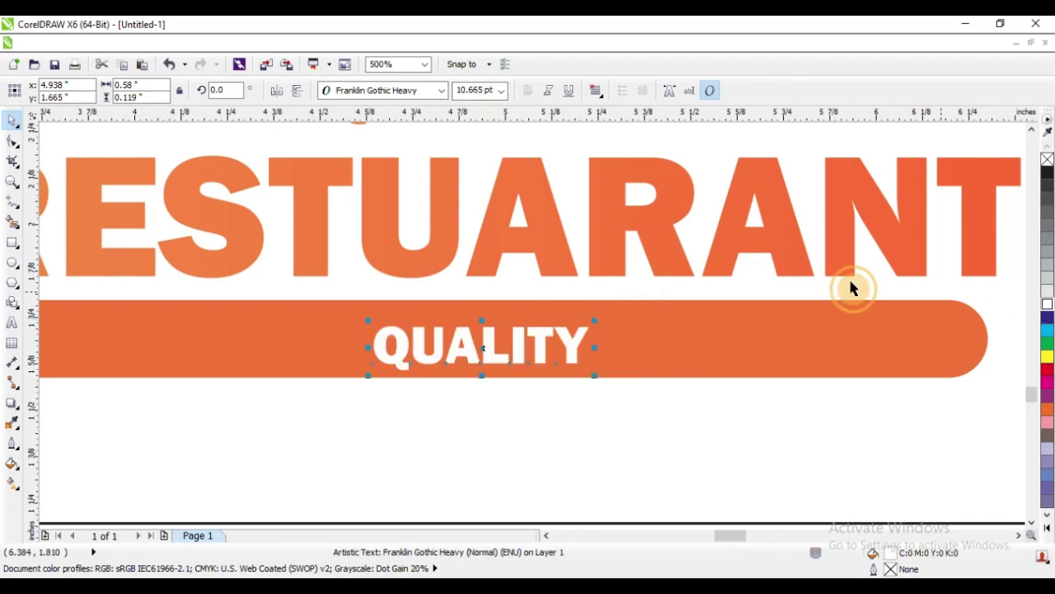
- Align the white QUALITY text and the orange bar to the same vertical center
{"action": "scroll", "coordinate": [624, 314], "scroll_direction": "down", "scroll_amount": 2}
{"action": "left_click", "coordinate": [645, 316], "text": "shift"}
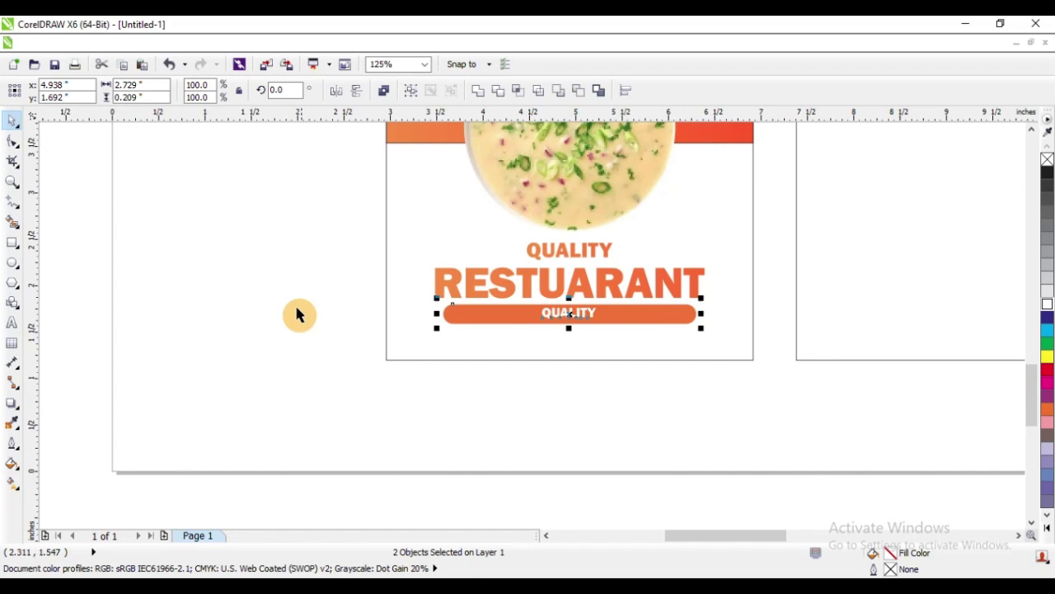
{"action": "left_click", "coordinate": [372, 281]}
- Change the white bar text to PROFESSIONAL QUALITY and center it horizontally on the orange bar
{"action": "scroll", "coordinate": [729, 350], "scroll_direction": "up", "scroll_amount": 1}
{"action": "double_click", "coordinate": [618, 267]}
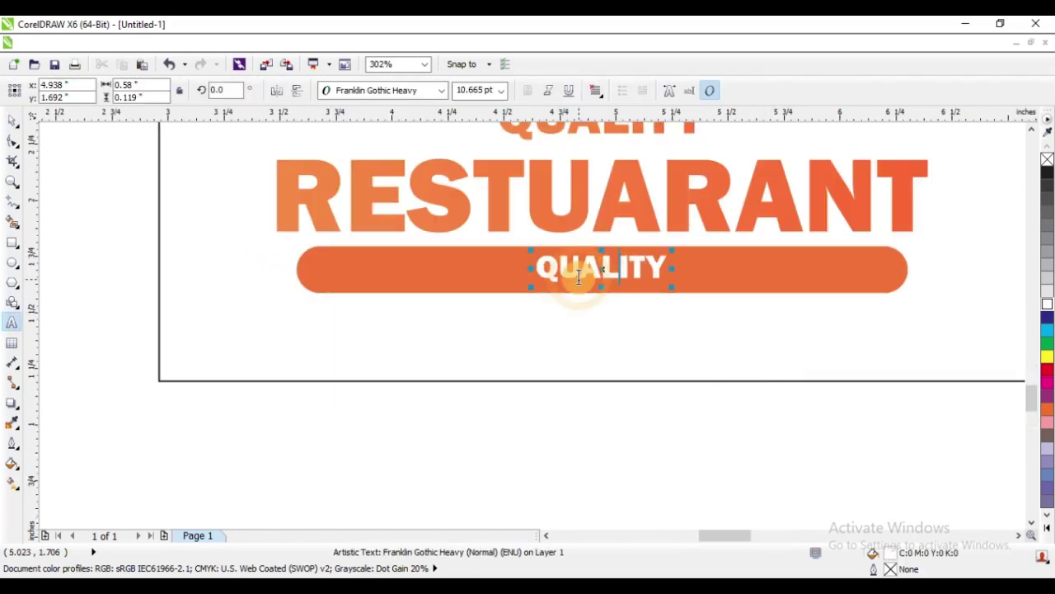
{"action": "type", "text": "PROFESS"}
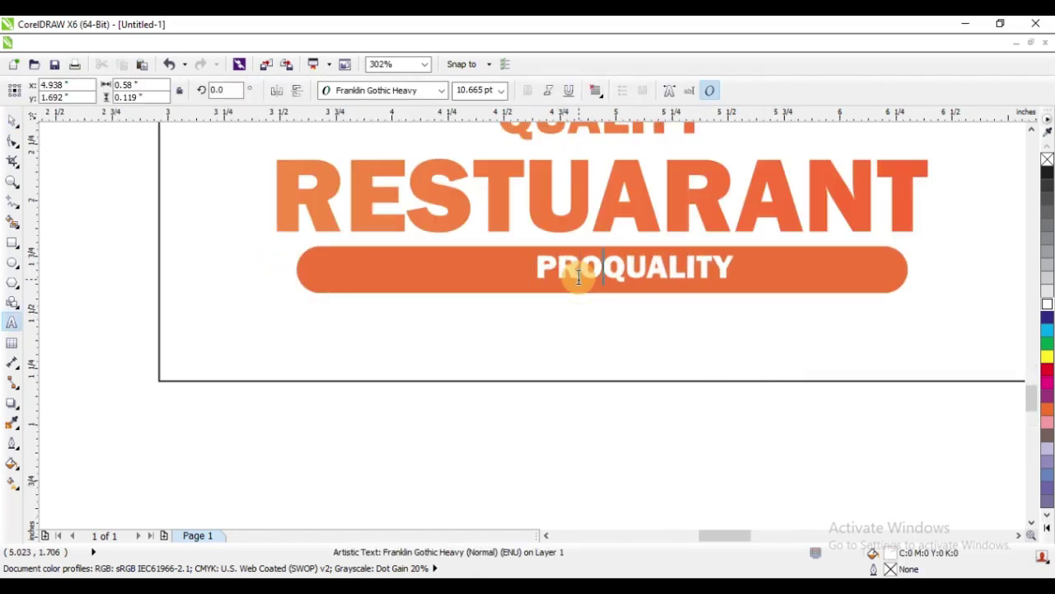
{"action": "type", "text": "IONAL"}
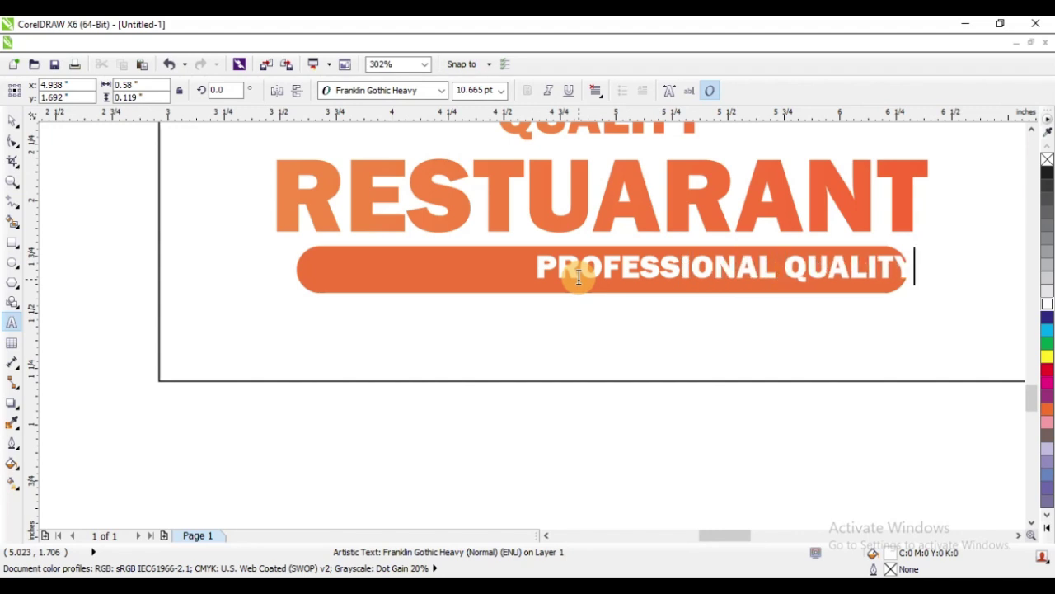
{"action": "key", "text": "ctrl+space"}
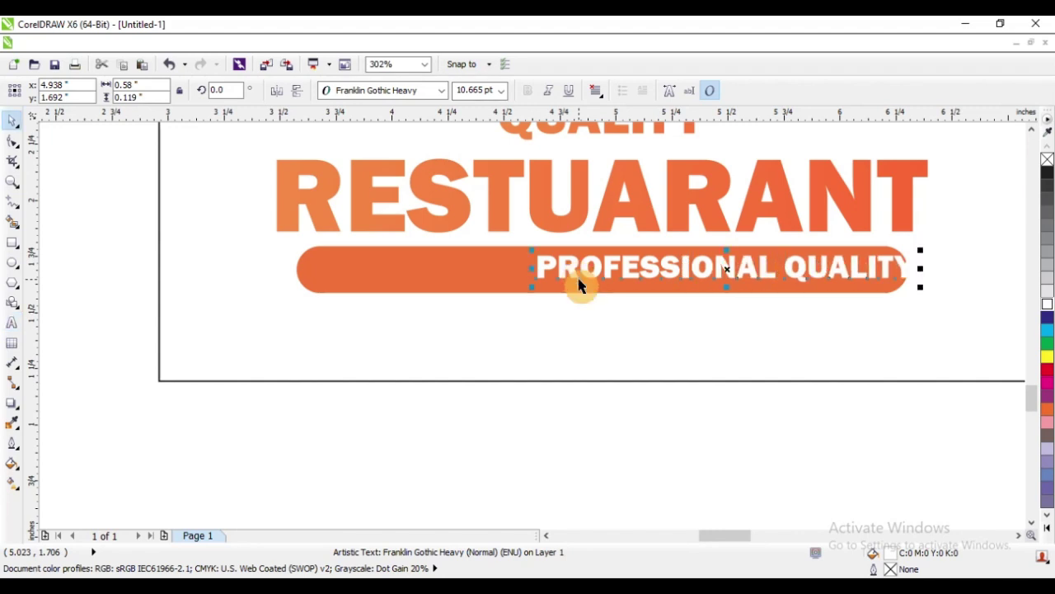
{"action": "left_click", "coordinate": [446, 279], "text": "shift"}
{"action": "key", "text": "c"}
{"action": "left_click", "coordinate": [116, 229]}
{"action": "left_click", "coordinate": [117, 234]}
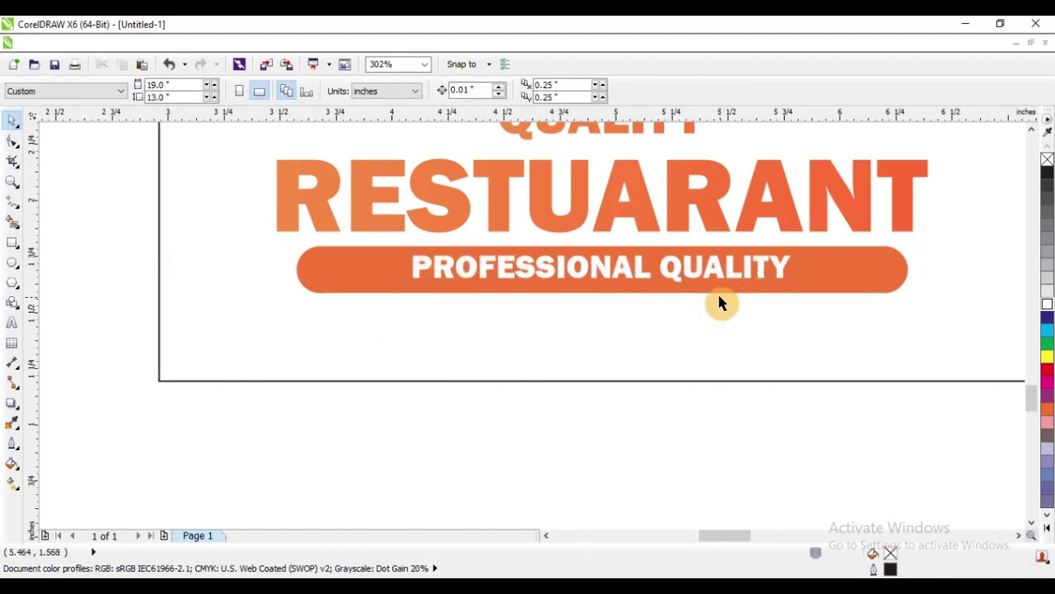
- Extend the bar text to WITH PROFESSIONAL QUALITY TEST and center it horizontally on the orange bar
{"action": "double_click", "coordinate": [718, 271]}
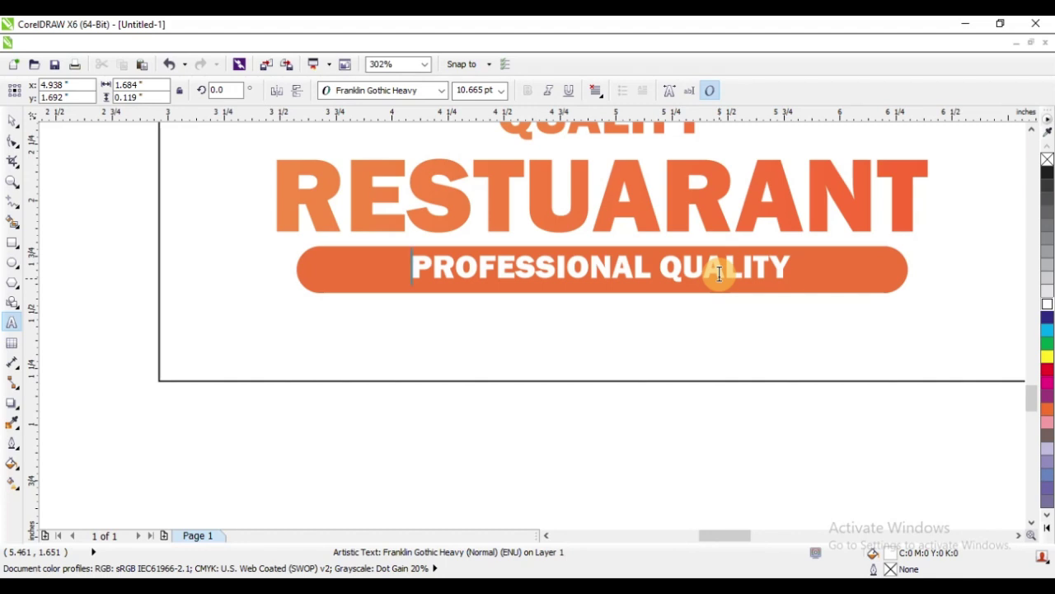
{"action": "type", "text": "WITH"}
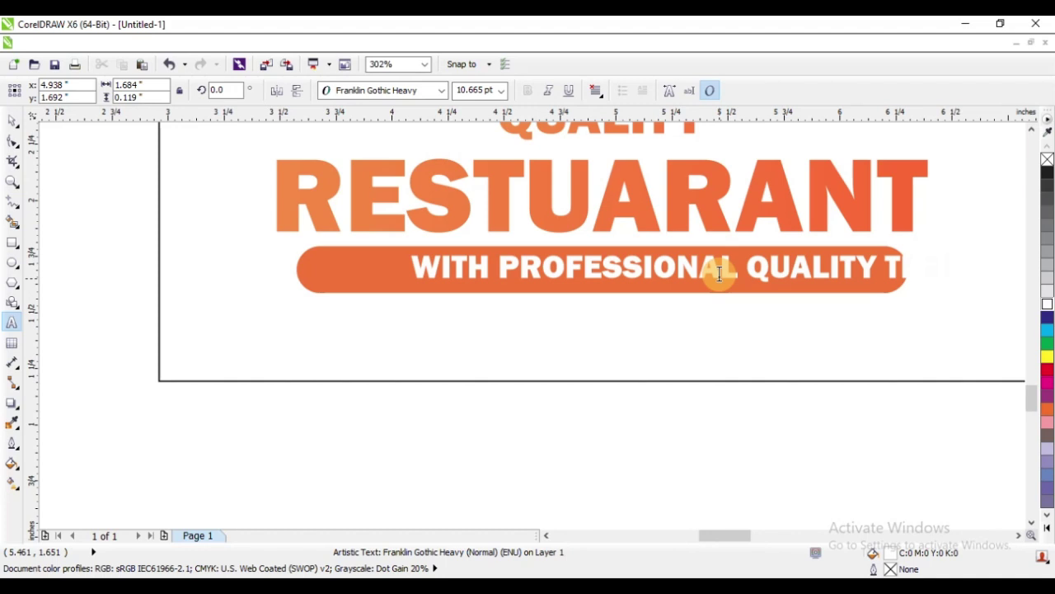
{"action": "key", "text": "ctrl+space"}
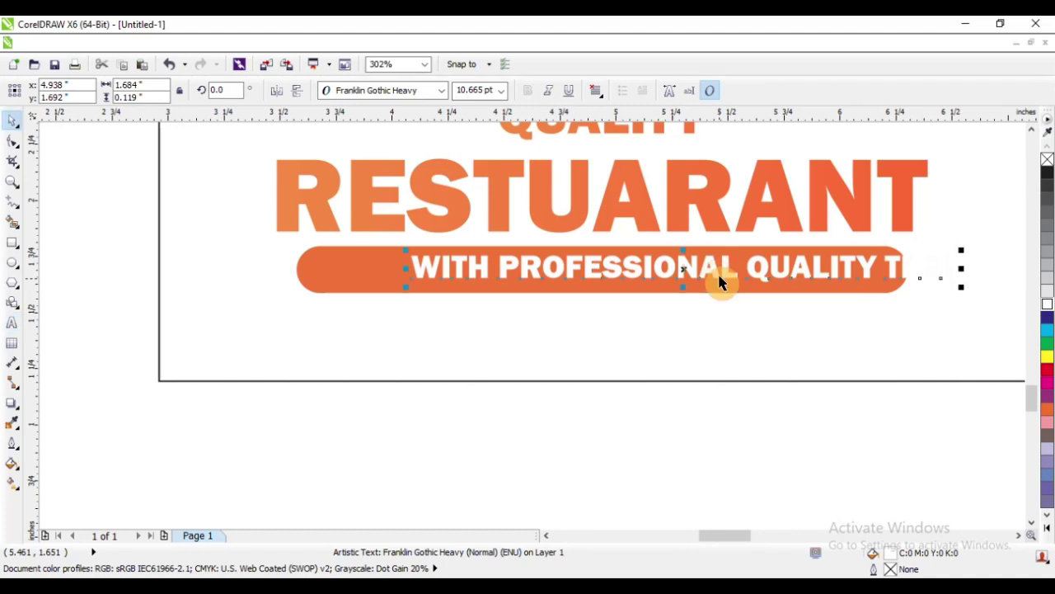
{"action": "left_click", "coordinate": [366, 279], "text": "shift"}
{"action": "key", "text": "c"}
{"action": "left_click", "coordinate": [551, 319]}
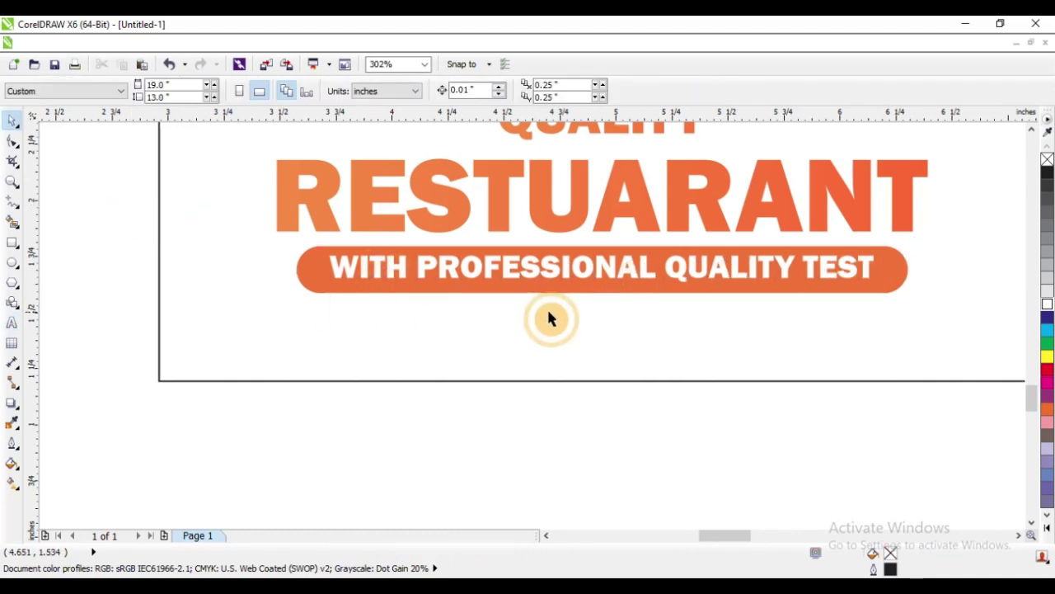
{"action": "left_click", "coordinate": [594, 279]}
{"action": "scroll", "coordinate": [513, 302], "scroll_direction": "down", "scroll_amount": 2}
{"action": "scroll", "coordinate": [510, 305], "scroll_direction": "up", "scroll_amount": 2}
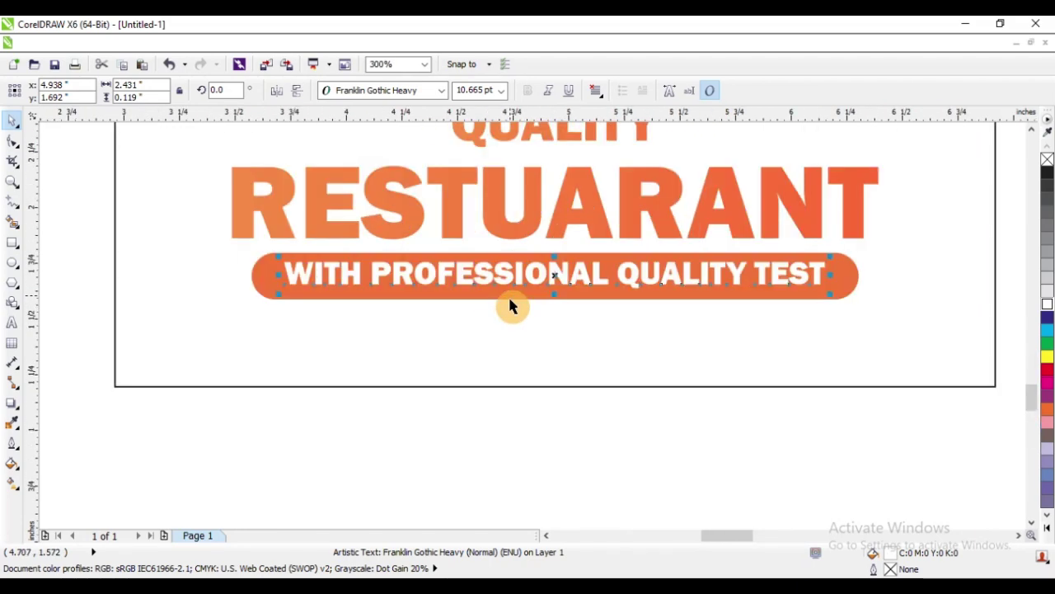
{"action": "left_click", "coordinate": [508, 301], "text": "shift"}
{"action": "scroll", "coordinate": [495, 309], "scroll_direction": "down", "scroll_amount": 3}
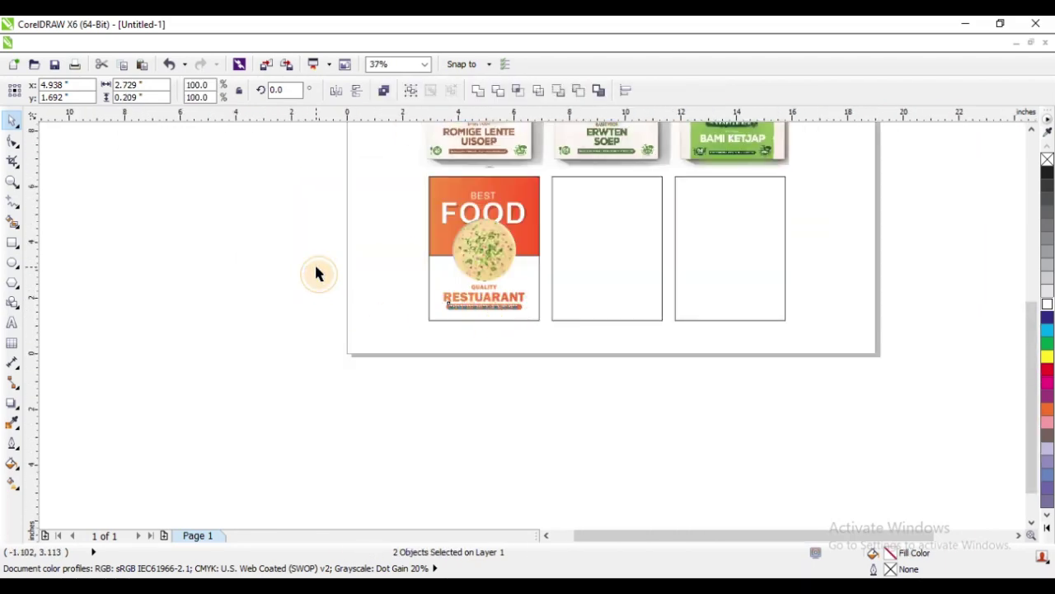
{"action": "left_click", "coordinate": [319, 274]}
- Shrink the WITH PROFESSIONAL QUALITY TEST text to about 8.1 pt, keeping it centered on the orange bar
{"action": "scroll", "coordinate": [518, 342], "scroll_direction": "up", "scroll_amount": 2}
{"action": "left_click", "coordinate": [554, 238]}
{"action": "scroll", "coordinate": [569, 238], "scroll_direction": "up", "scroll_amount": 2}
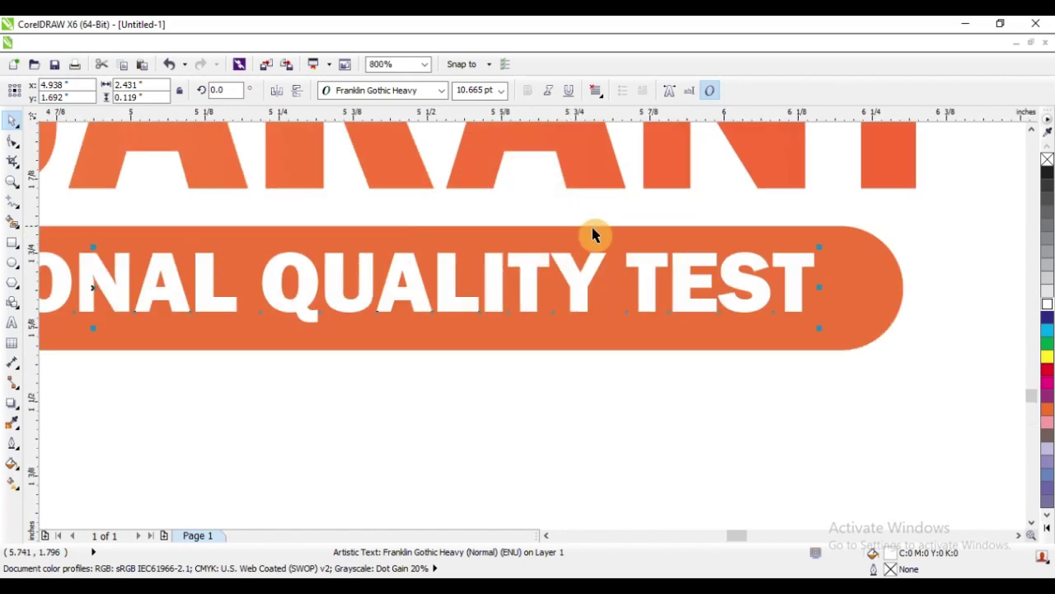
{"action": "left_click_drag", "start_coordinate": [817, 246], "coordinate": [631, 288]}
{"action": "scroll", "coordinate": [598, 316], "scroll_direction": "down", "scroll_amount": 2}
{"action": "scroll", "coordinate": [601, 309], "scroll_direction": "up", "scroll_amount": 1}
{"action": "scroll", "coordinate": [638, 344], "scroll_direction": "down", "scroll_amount": 3}
{"action": "scroll", "coordinate": [514, 320], "scroll_direction": "down", "scroll_amount": 1}
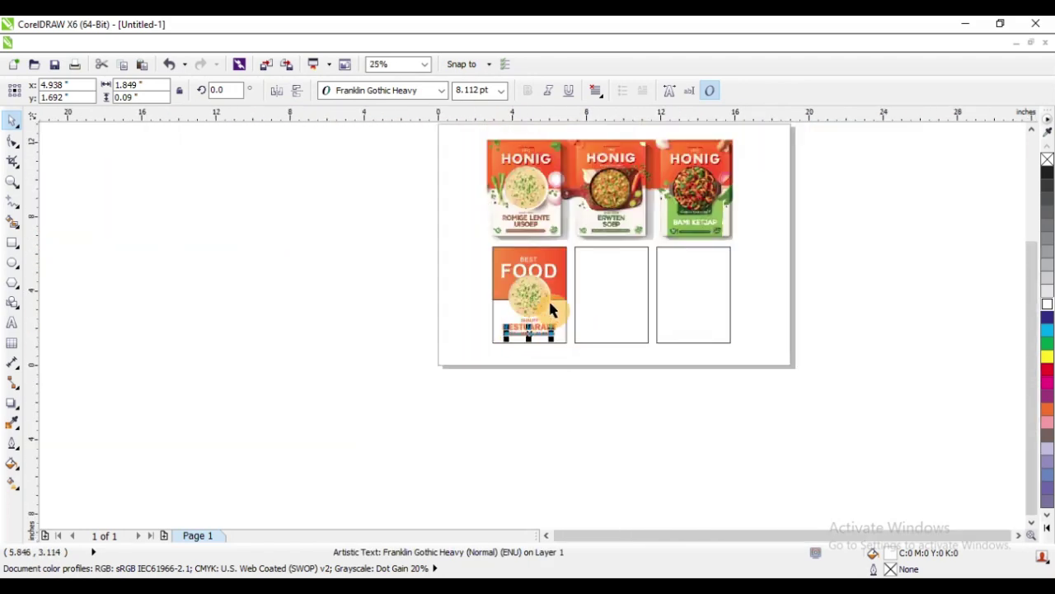
- Narrow the orange bar symmetrically so it fits closely around the tagline text
{"action": "scroll", "coordinate": [575, 298], "scroll_direction": "up", "scroll_amount": 2}
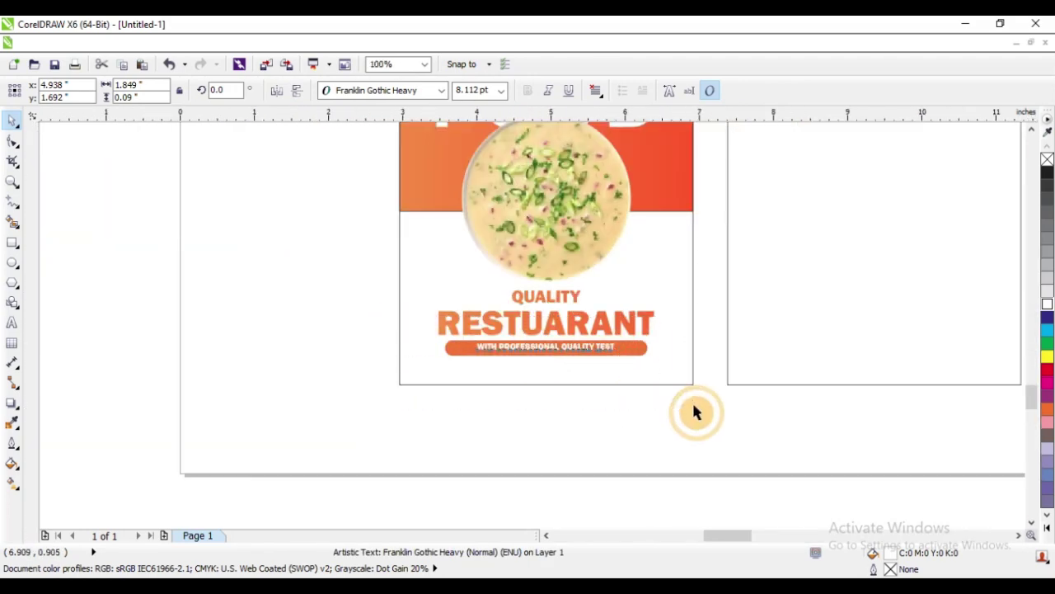
{"action": "scroll", "coordinate": [820, 301], "scroll_direction": "up", "scroll_amount": 2}
{"action": "left_click", "coordinate": [820, 301]}
{"action": "left_click_drag", "start_coordinate": [886, 280], "coordinate": [804, 282]}
{"action": "scroll", "coordinate": [310, 353], "scroll_direction": "down", "scroll_amount": 4}
{"action": "left_click", "coordinate": [491, 414]}
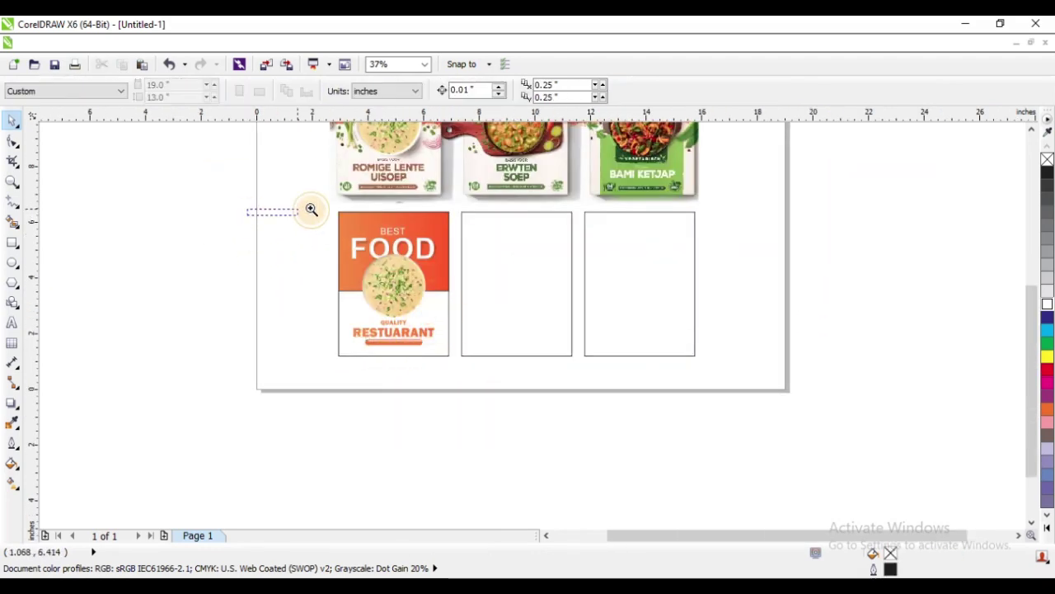
{"action": "scroll", "coordinate": [398, 314], "scroll_direction": "down", "scroll_amount": 1}
{"action": "key", "text": "F2"}
{"action": "left_click_drag", "start_coordinate": [244, 240], "coordinate": [541, 424]}
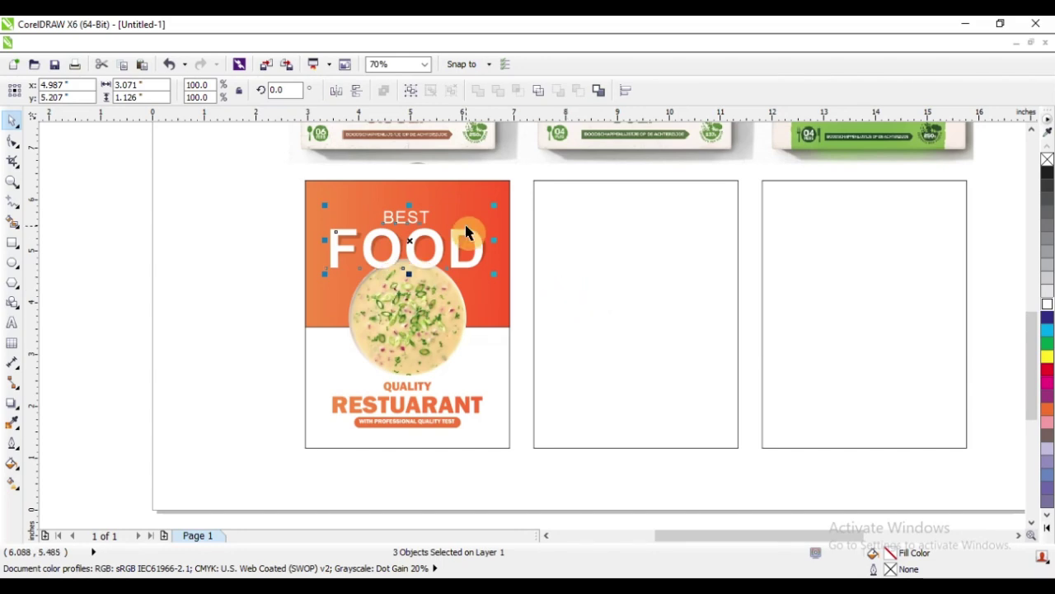
- Move the BEST and FOOD titles together slightly higher on the first pack, clear of the soup bowl
{"action": "left_click", "coordinate": [423, 232]}
{"action": "scroll", "coordinate": [478, 294], "scroll_direction": "up", "scroll_amount": 3}
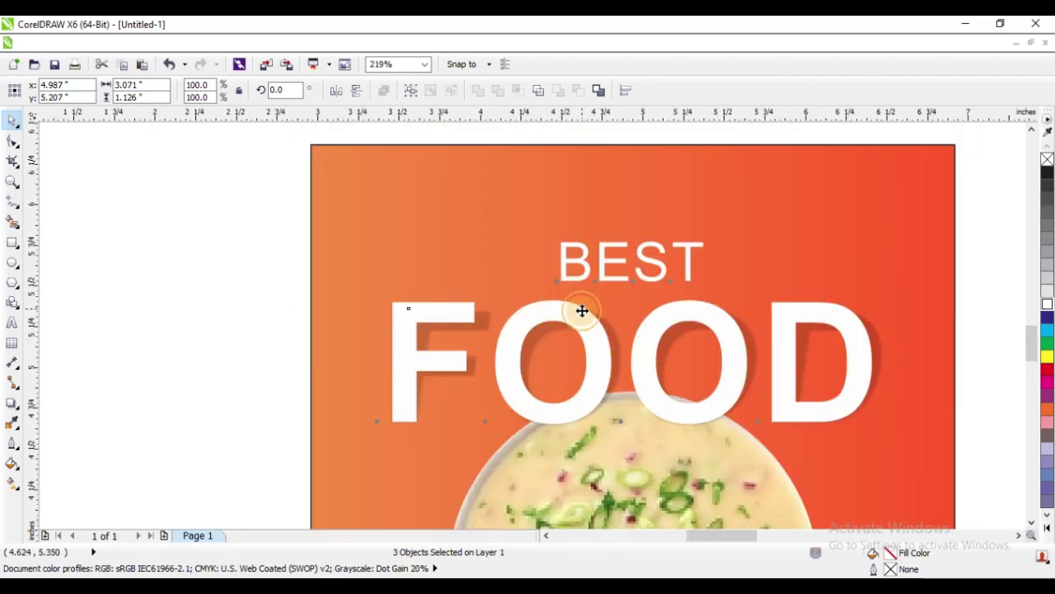
{"action": "left_click_drag", "start_coordinate": [582, 310], "coordinate": [568, 266]}
{"action": "scroll", "coordinate": [429, 283], "scroll_direction": "down", "scroll_amount": 4}
{"action": "left_click", "coordinate": [298, 304]}
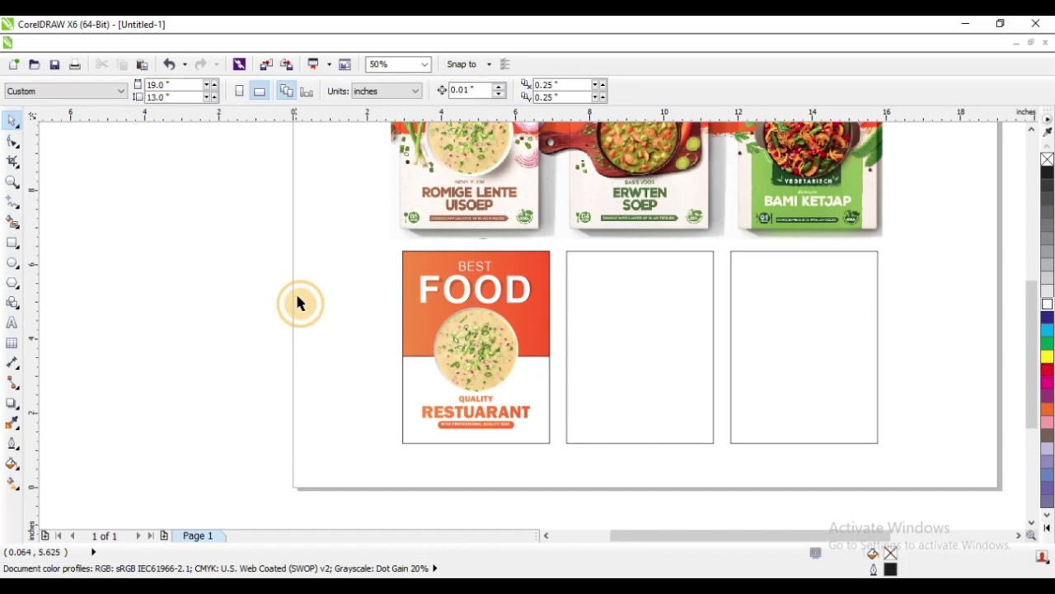
- Compare the first pack with the reference packaging, examining the ingredients around the soup bowl
{"action": "scroll", "coordinate": [298, 304], "scroll_direction": "down", "scroll_amount": 2}
{"action": "key", "text": "F2"}
{"action": "left_click_drag", "start_coordinate": [266, 170], "coordinate": [804, 423]}
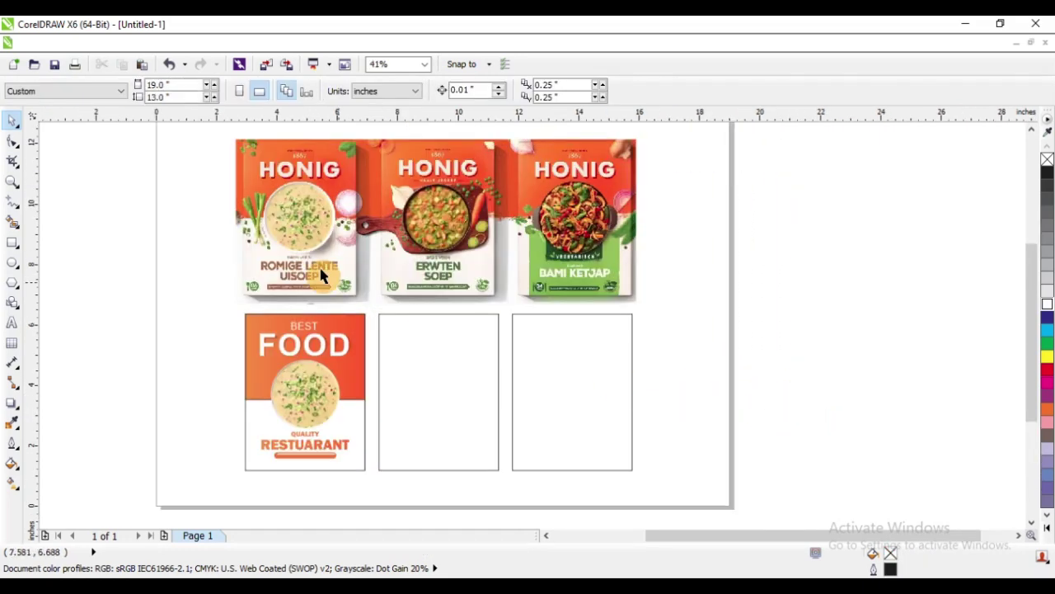
{"action": "scroll", "coordinate": [383, 287], "scroll_direction": "up", "scroll_amount": 4}
{"action": "scroll", "coordinate": [295, 238], "scroll_direction": "down", "scroll_amount": 4}
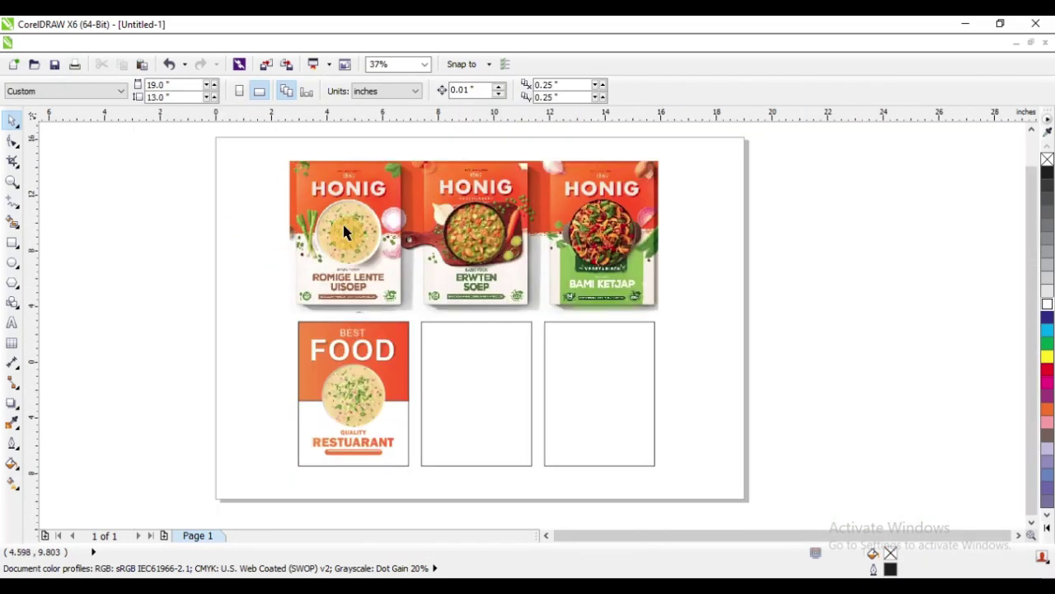
{"action": "scroll", "coordinate": [342, 221], "scroll_direction": "down", "scroll_amount": 2}
{"action": "key", "text": "F2"}
{"action": "left_click_drag", "start_coordinate": [280, 185], "coordinate": [639, 386]}
- Draw a circle about 0.83 in across and place it over the round onion slice in the reference picture
{"action": "key", "text": "F2"}
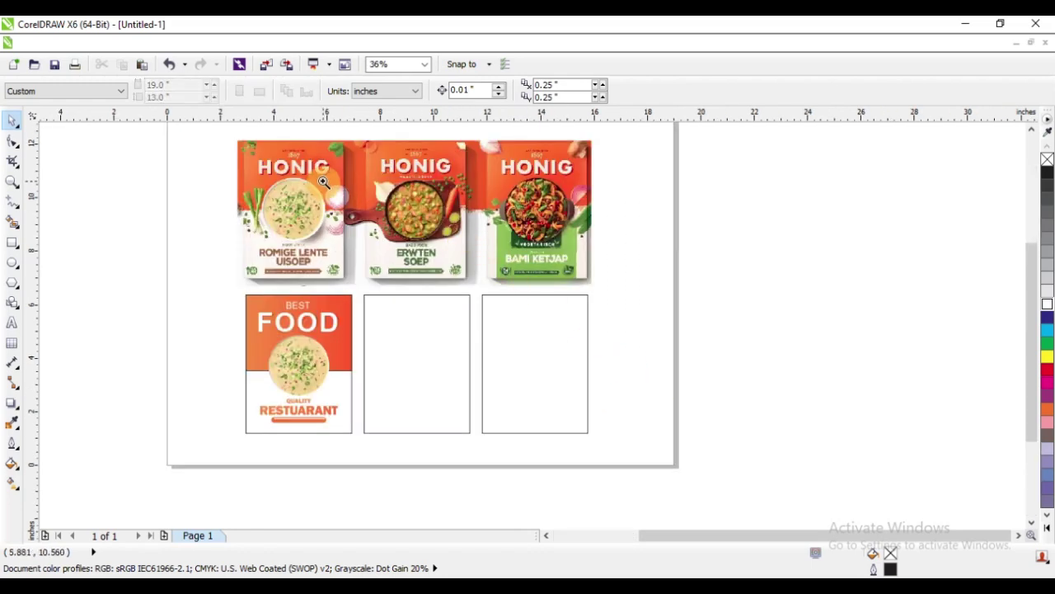
{"action": "left_click", "coordinate": [358, 236]}
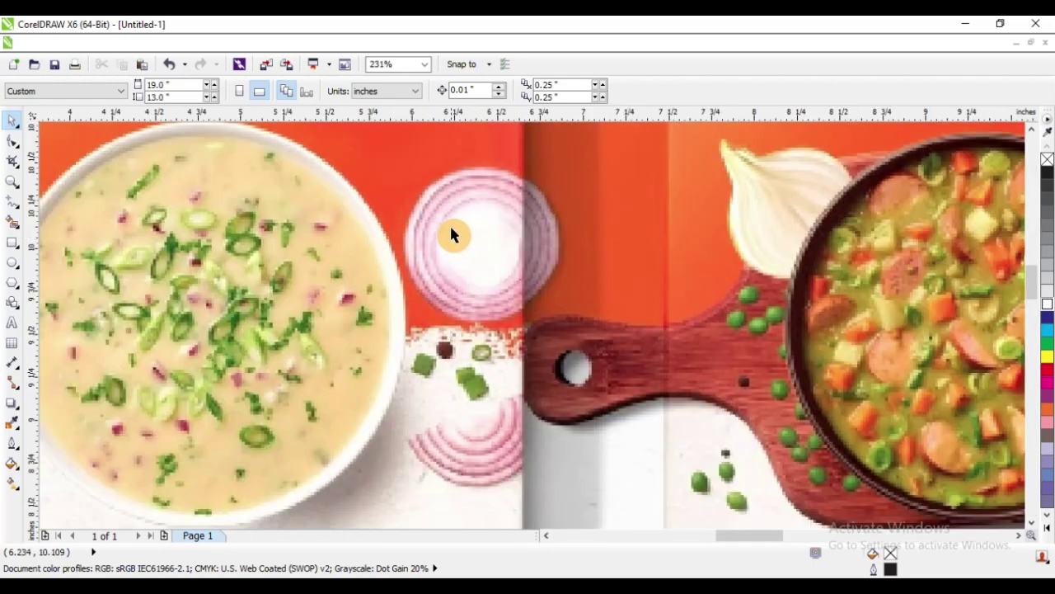
{"action": "key", "text": "F7"}
{"action": "left_click_drag", "start_coordinate": [427, 198], "coordinate": [549, 339]}
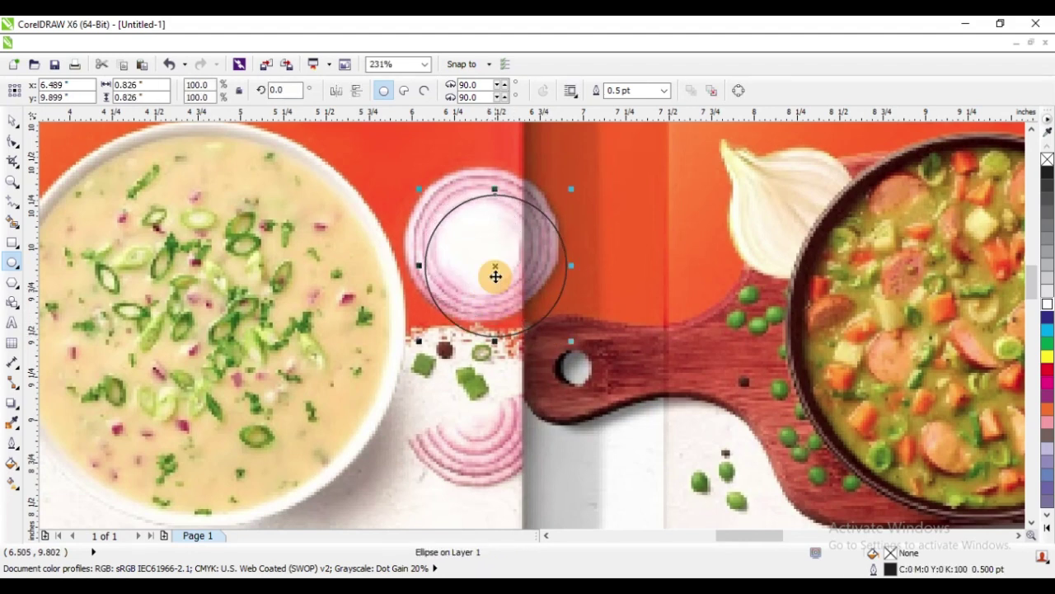
{"action": "left_click_drag", "start_coordinate": [494, 275], "coordinate": [475, 256]}
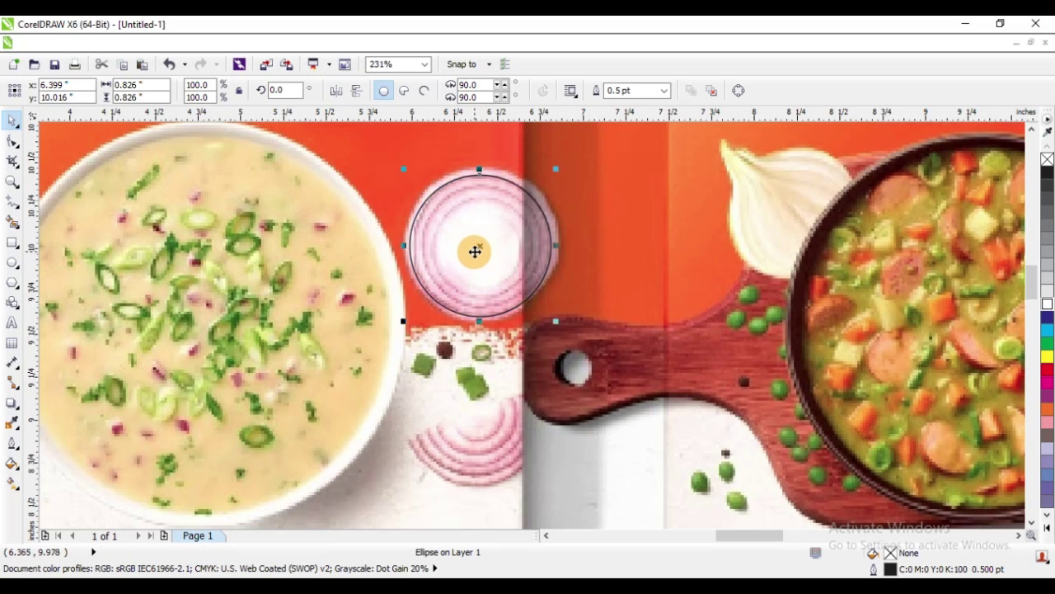
- Intersect the circle with the reference picture and move the resulting round onion cutout to the empty page area beside it
{"action": "left_click", "coordinate": [487, 158], "text": "shift"}
{"action": "left_click", "coordinate": [498, 90]}
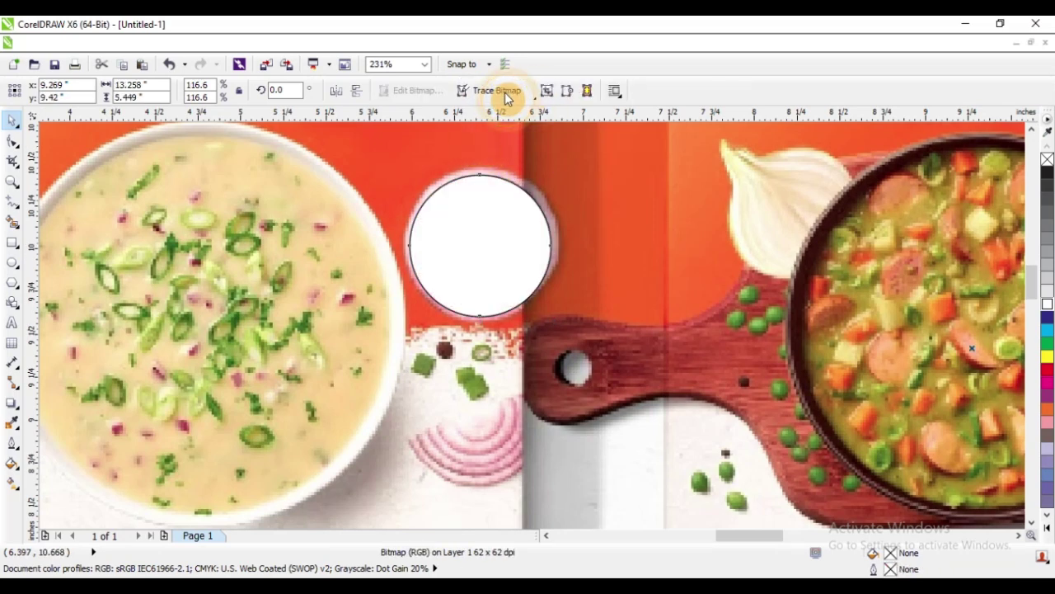
{"action": "key", "text": "ctrl+z"}
{"action": "left_click", "coordinate": [516, 89]}
{"action": "scroll", "coordinate": [435, 227], "scroll_direction": "down", "scroll_amount": 3}
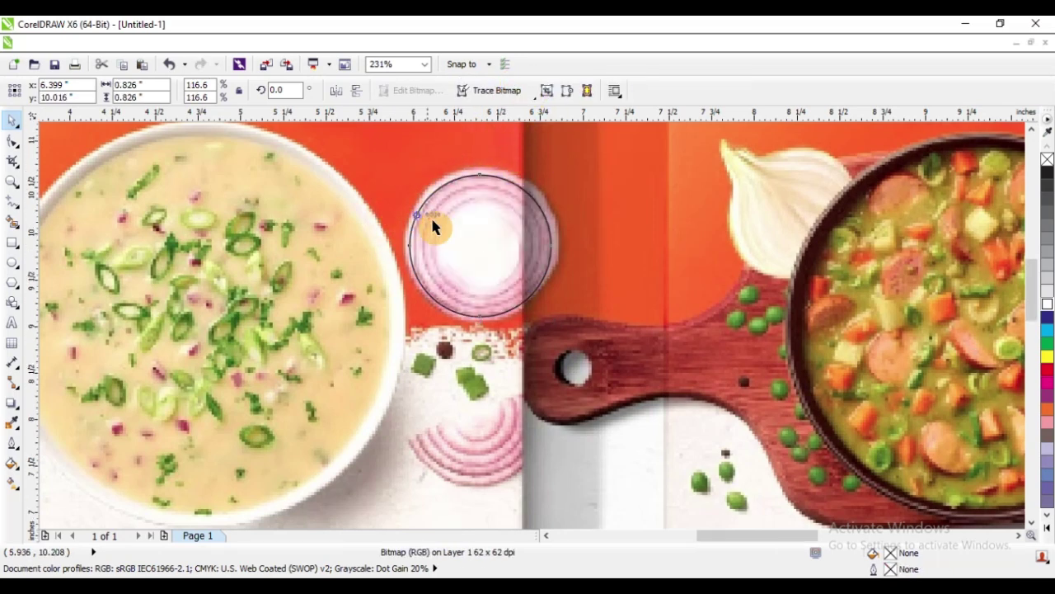
{"action": "left_click_drag", "start_coordinate": [451, 235], "coordinate": [204, 340]}
{"action": "left_click", "coordinate": [219, 206]}
- Place the onion slice beside the soup bowl at the first pack's right edge and bring it to the front
{"action": "scroll", "coordinate": [235, 272], "scroll_direction": "down", "scroll_amount": 4}
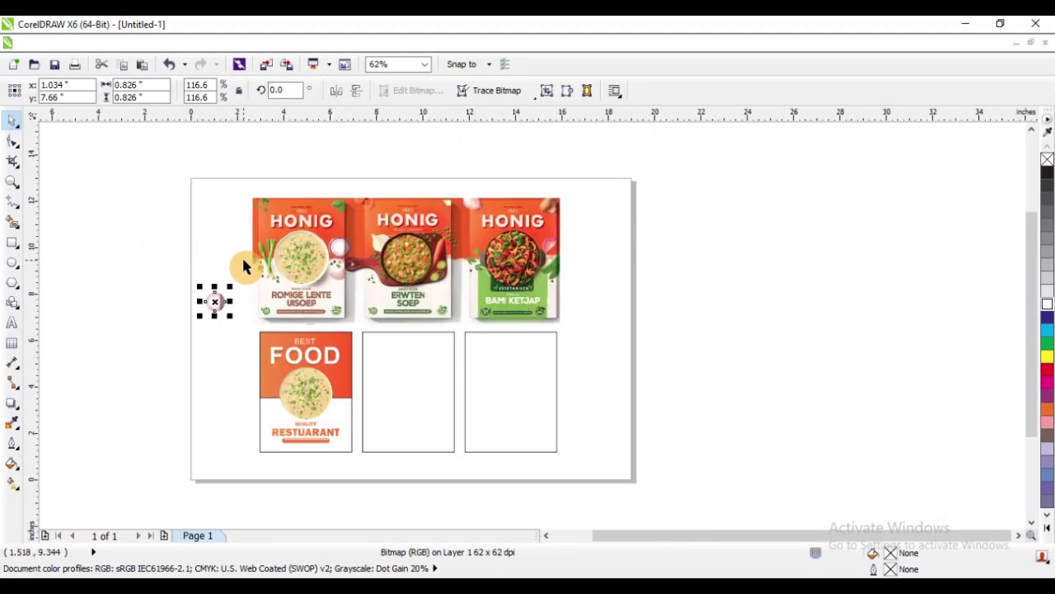
{"action": "scroll", "coordinate": [223, 277], "scroll_direction": "up", "scroll_amount": 4}
{"action": "left_click_drag", "start_coordinate": [371, 169], "coordinate": [616, 353]}
{"action": "scroll", "coordinate": [610, 354], "scroll_direction": "up", "scroll_amount": 5}
{"action": "key", "text": "shift+Page_Up"}
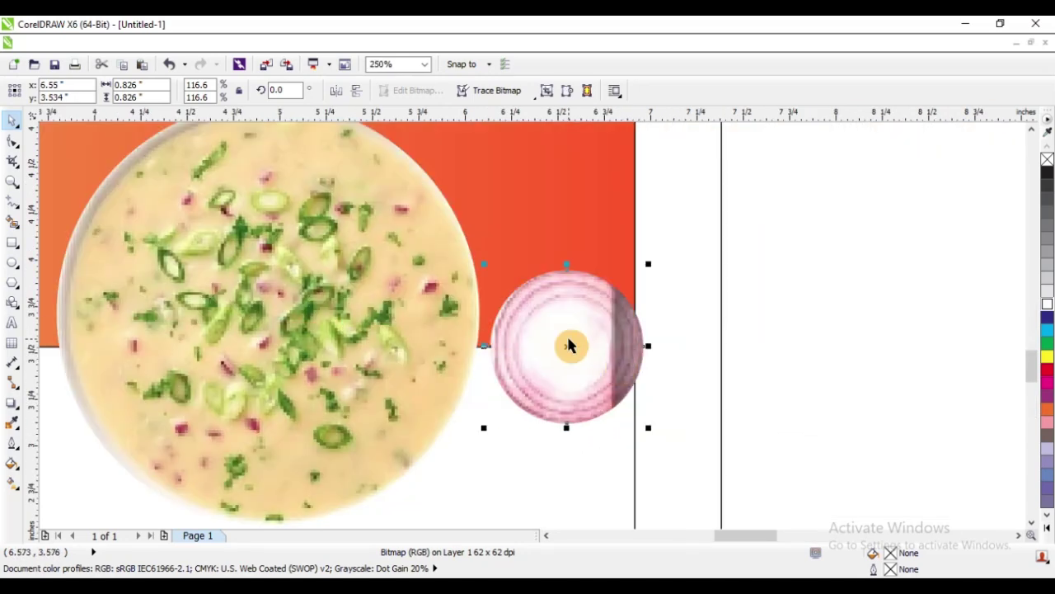
- Copy the onion slice around the soup bowl so two slices sit on each side
{"action": "scroll", "coordinate": [565, 338], "scroll_direction": "down", "scroll_amount": 5}
{"action": "left_click_drag", "start_coordinate": [209, 207], "coordinate": [654, 477]}
{"action": "left_click_drag", "start_coordinate": [578, 352], "coordinate": [384, 269]}
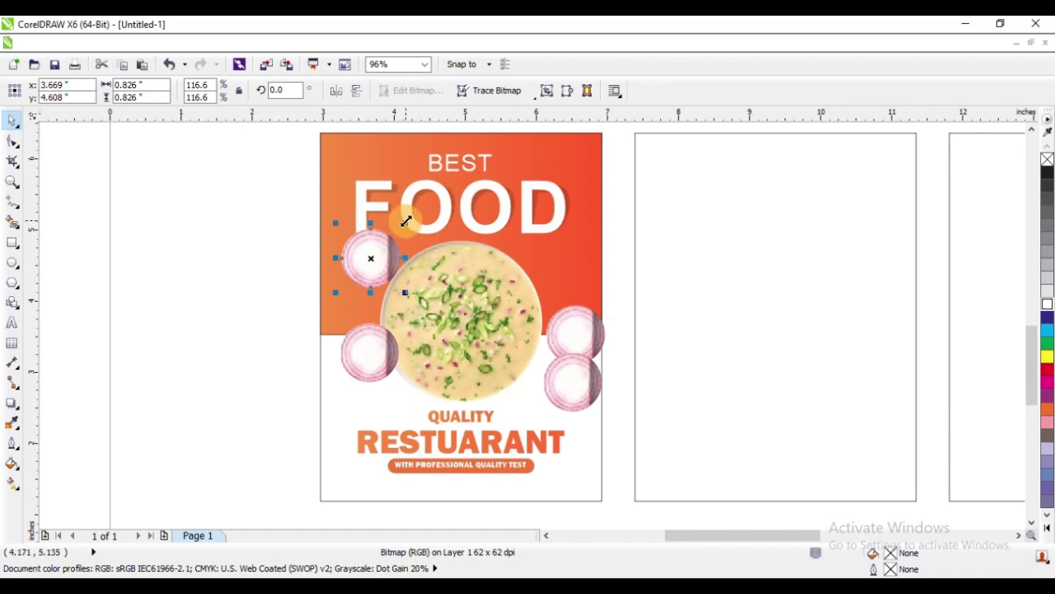
- Mirror the upper-left onion slice horizontally, enlarge it to about 1.17 in and place it across the pack's left edge
{"action": "left_click_drag", "start_coordinate": [406, 221], "coordinate": [405, 239]}
{"action": "left_click", "coordinate": [338, 91]}
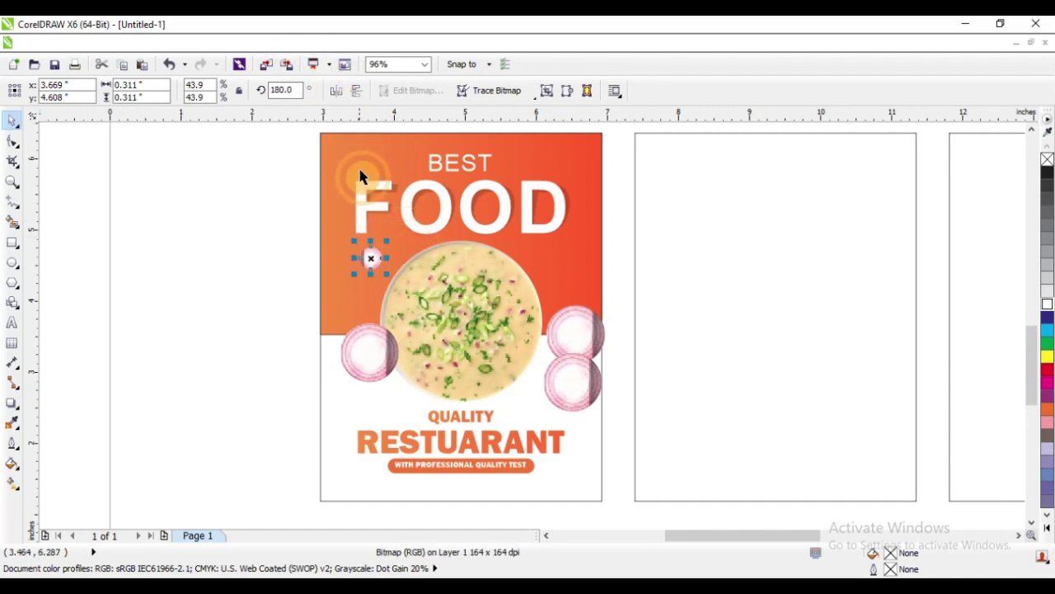
{"action": "scroll", "coordinate": [379, 268], "scroll_direction": "up", "scroll_amount": 2}
{"action": "left_click_drag", "start_coordinate": [330, 277], "coordinate": [186, 400]}
{"action": "left_click", "coordinate": [134, 225]}
{"action": "scroll", "coordinate": [340, 282], "scroll_direction": "down", "scroll_amount": 4}
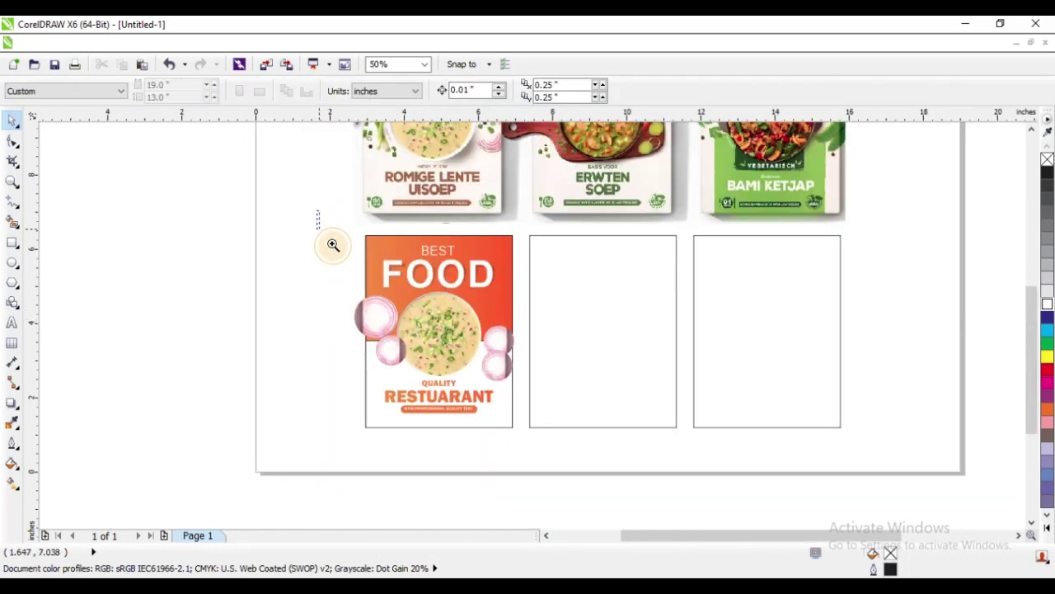
{"action": "scroll", "coordinate": [581, 342], "scroll_direction": "up", "scroll_amount": 1}
{"action": "left_click_drag", "start_coordinate": [247, 297], "coordinate": [239, 299]}
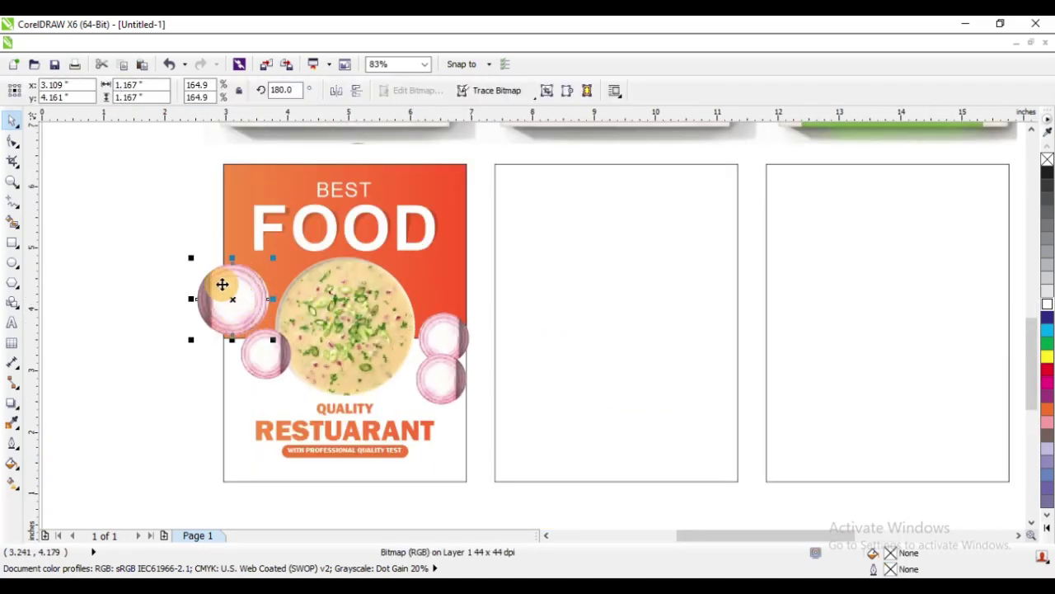
{"action": "left_click", "coordinate": [179, 212]}
{"action": "left_click", "coordinate": [226, 299]}
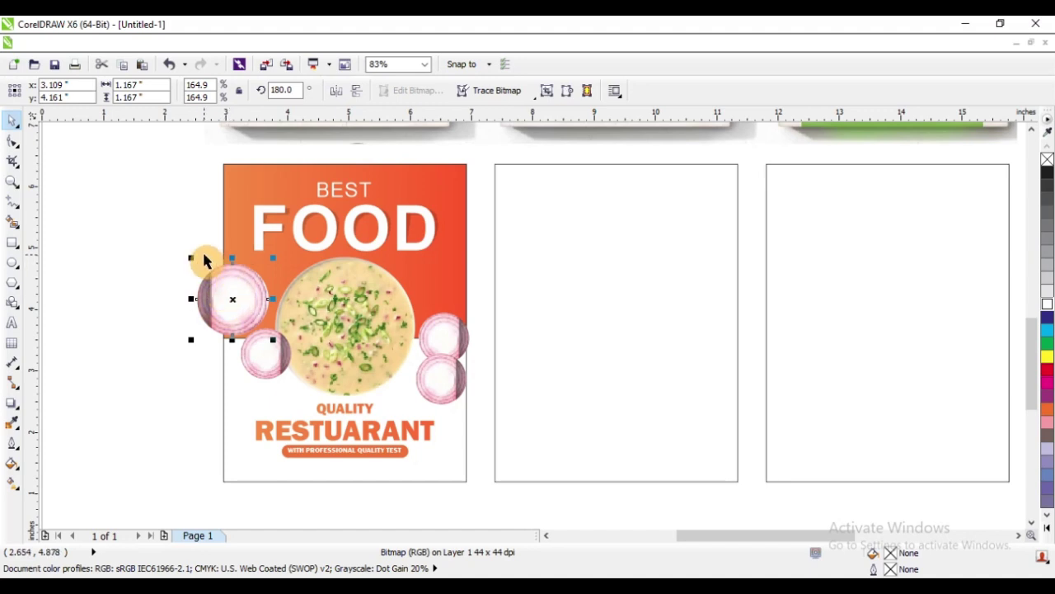
{"action": "left_click", "coordinate": [436, 326], "text": "shift"}
{"action": "left_click", "coordinate": [178, 351]}
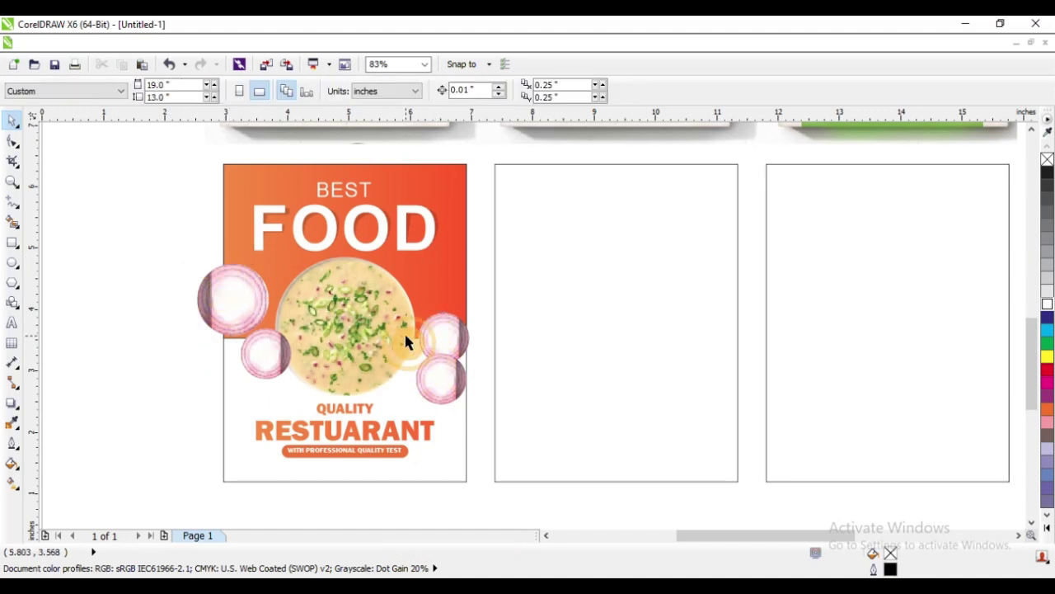
- Move the upper-right and lower-left onion slices across the pack's side edges and mirror the lower-left slice horizontally
{"action": "left_click_drag", "start_coordinate": [439, 336], "coordinate": [452, 314]}
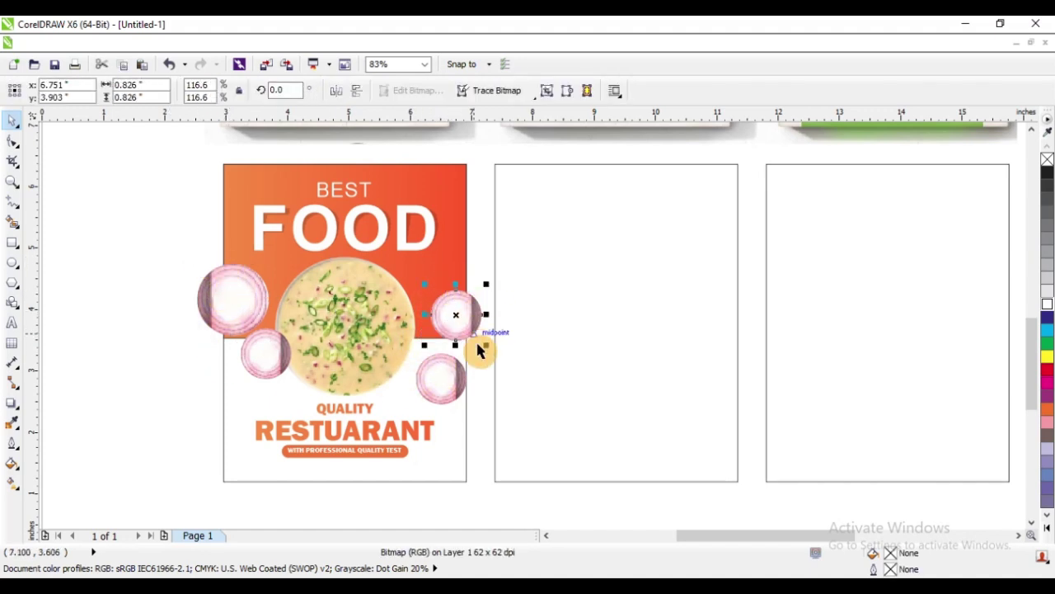
{"action": "left_click_drag", "start_coordinate": [267, 368], "coordinate": [233, 389]}
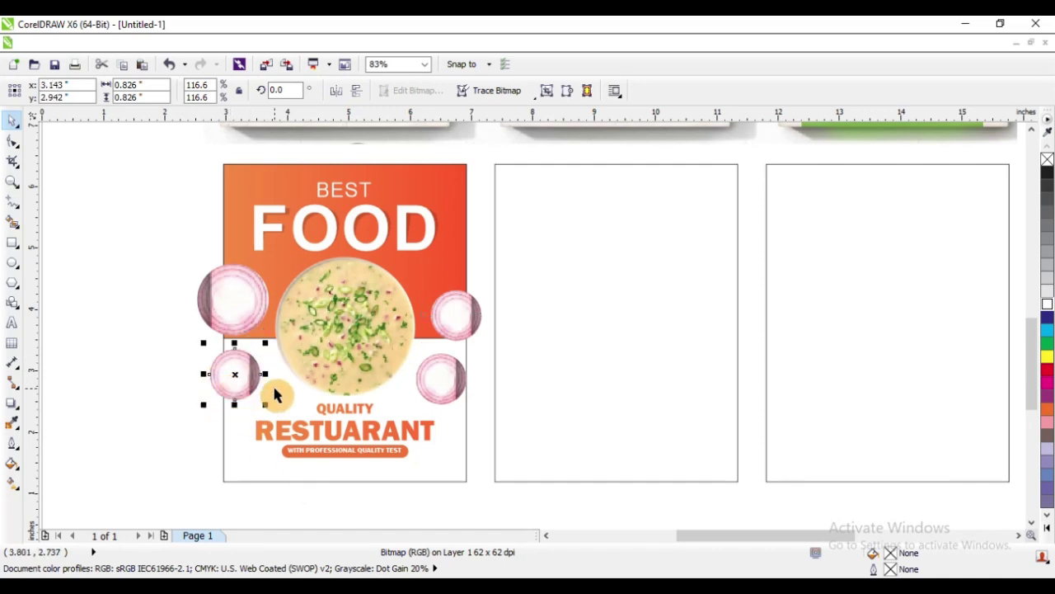
{"action": "left_click", "coordinate": [331, 92]}
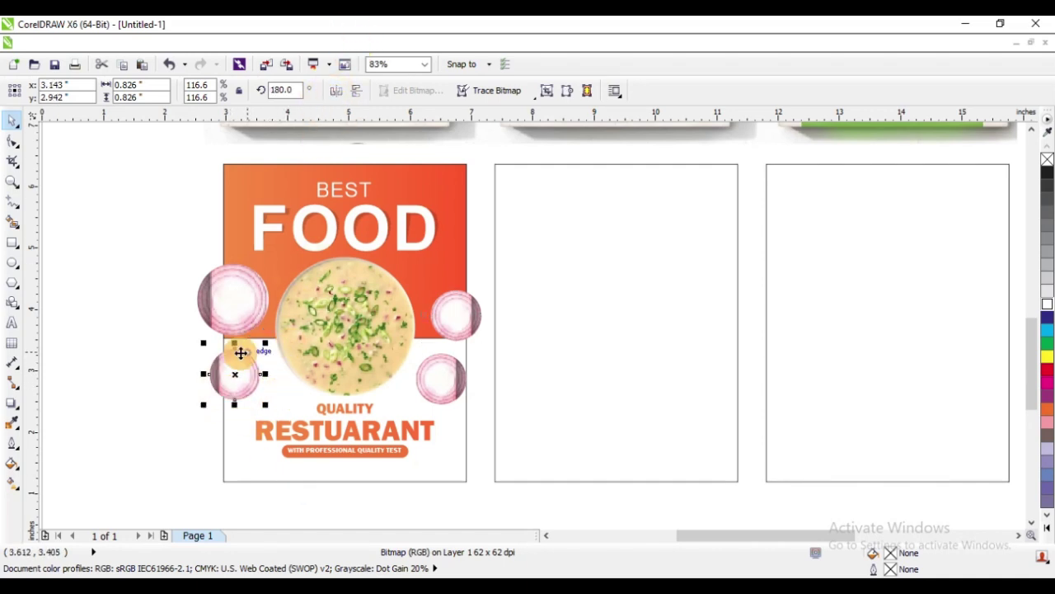
{"action": "scroll", "coordinate": [205, 392], "scroll_direction": "up", "scroll_amount": 2}
{"action": "left_click", "coordinate": [151, 326]}
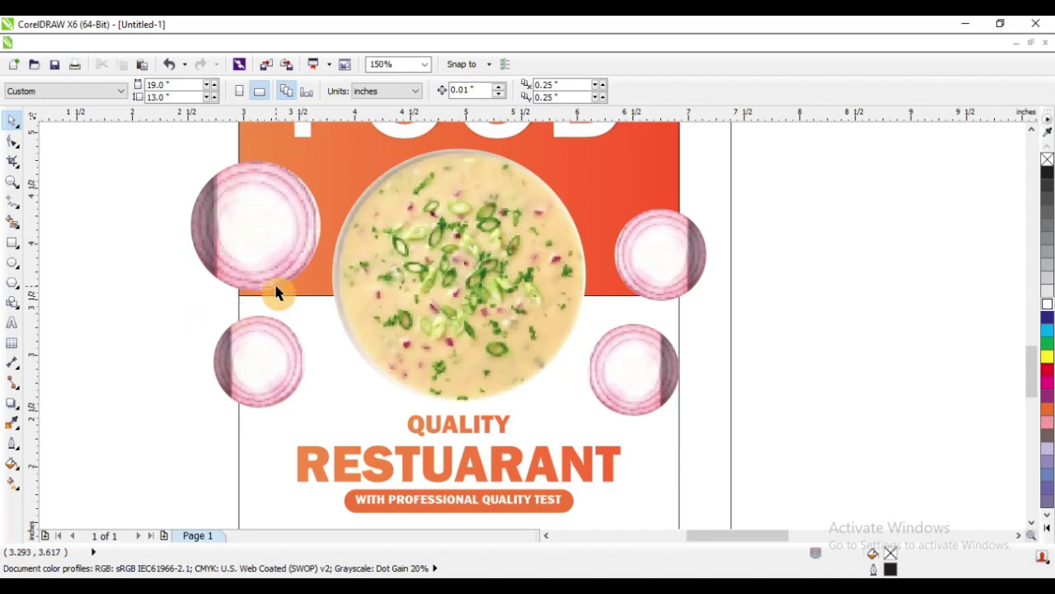
- Crop the upper-right onion slice to the pack outline with Intersect and delete the original slice
{"action": "left_click", "coordinate": [332, 338]}
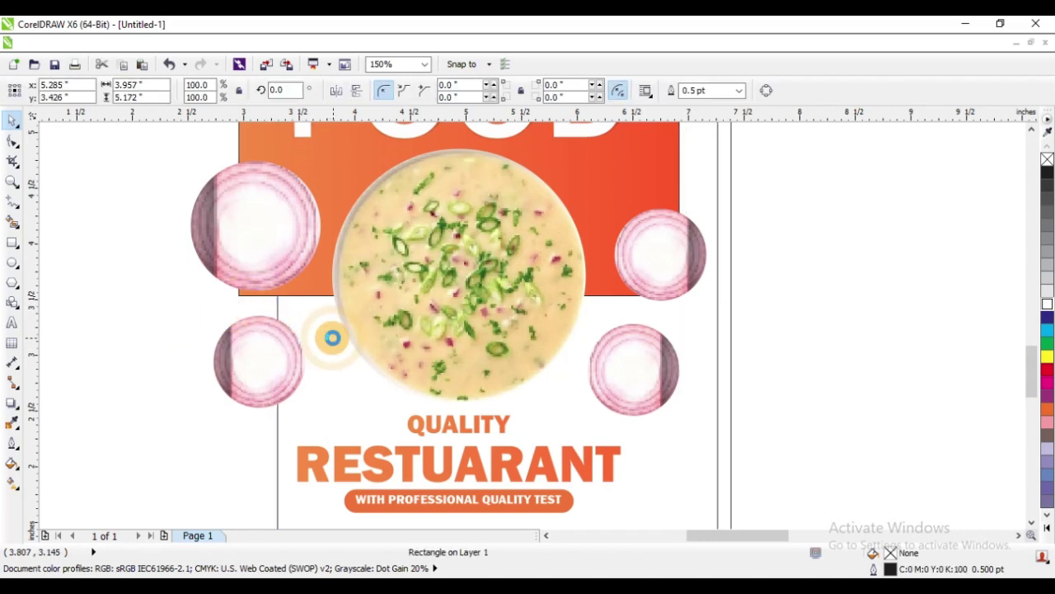
{"action": "left_click", "coordinate": [702, 251], "text": "shift"}
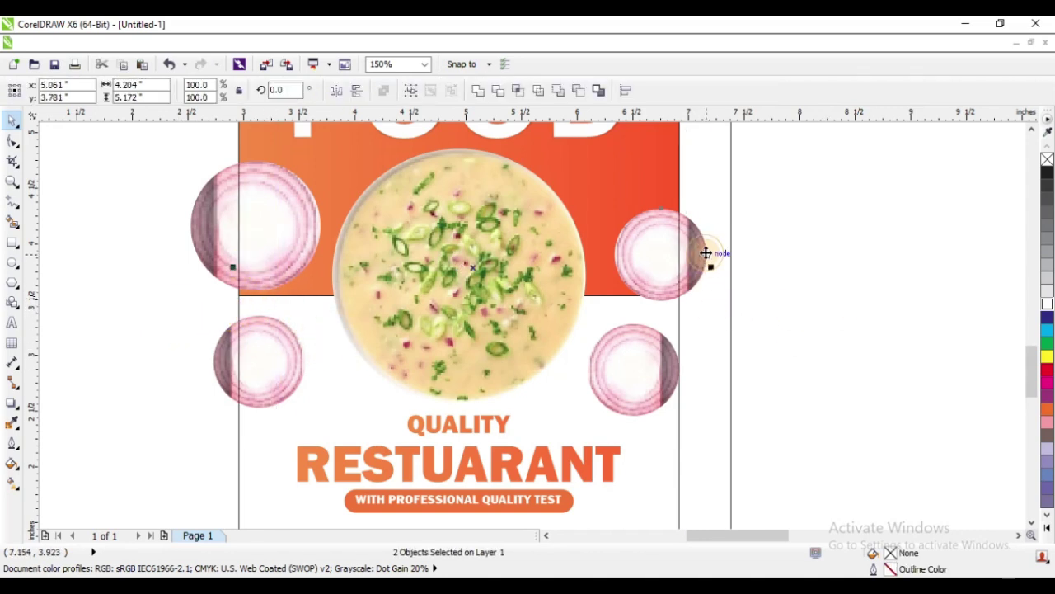
{"action": "left_click", "coordinate": [511, 94]}
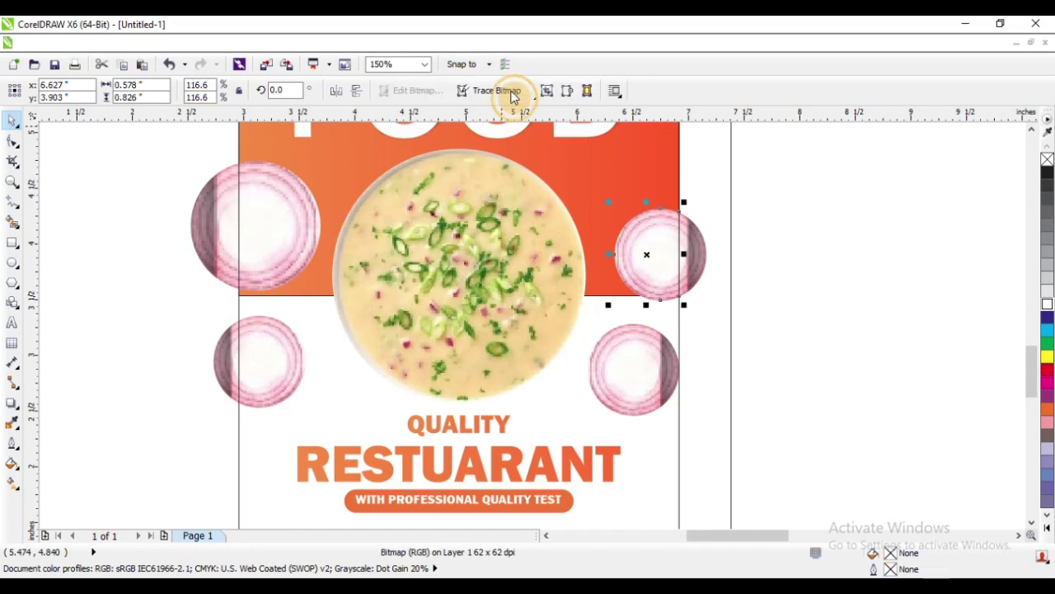
{"action": "left_click", "coordinate": [719, 290]}
- Crop the large upper-left onion slice to the pack outline with Intersect and delete the original slice
{"action": "left_click", "coordinate": [678, 228]}
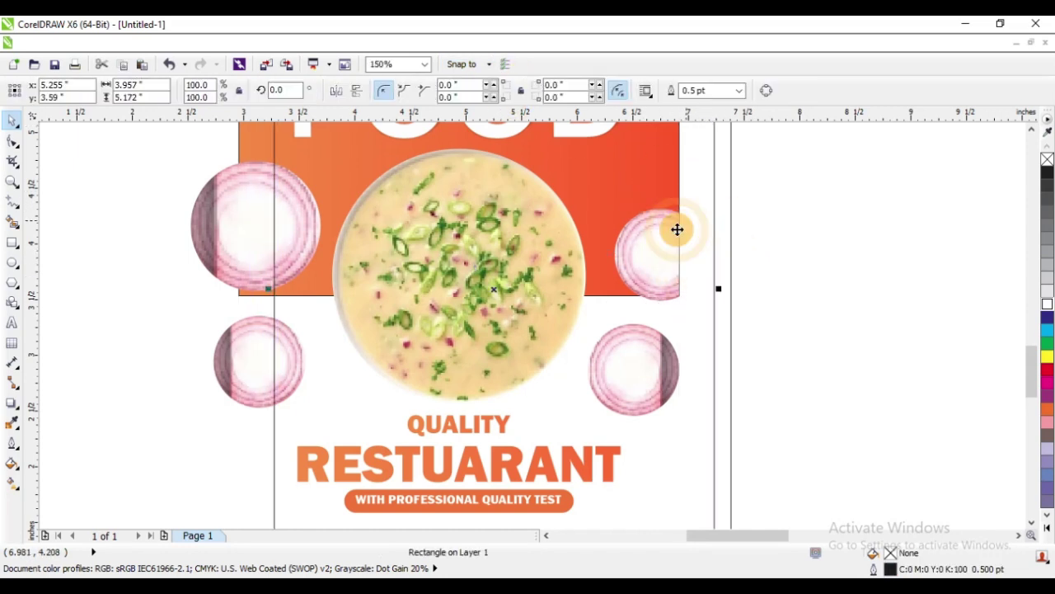
{"action": "left_click", "coordinate": [227, 212], "text": "shift"}
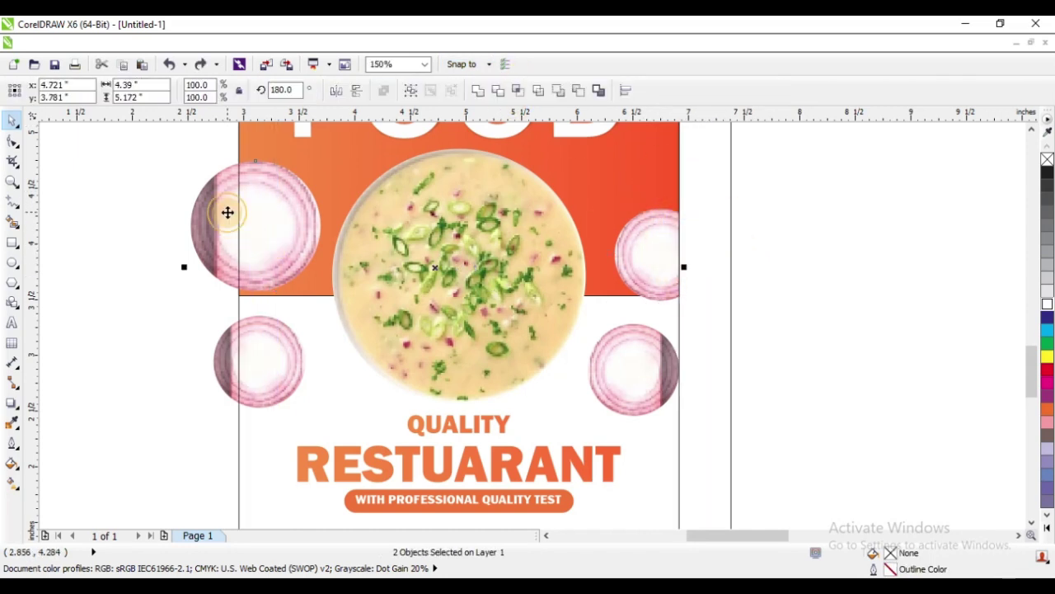
{"action": "left_click", "coordinate": [519, 92]}
{"action": "key", "text": "Delete"}
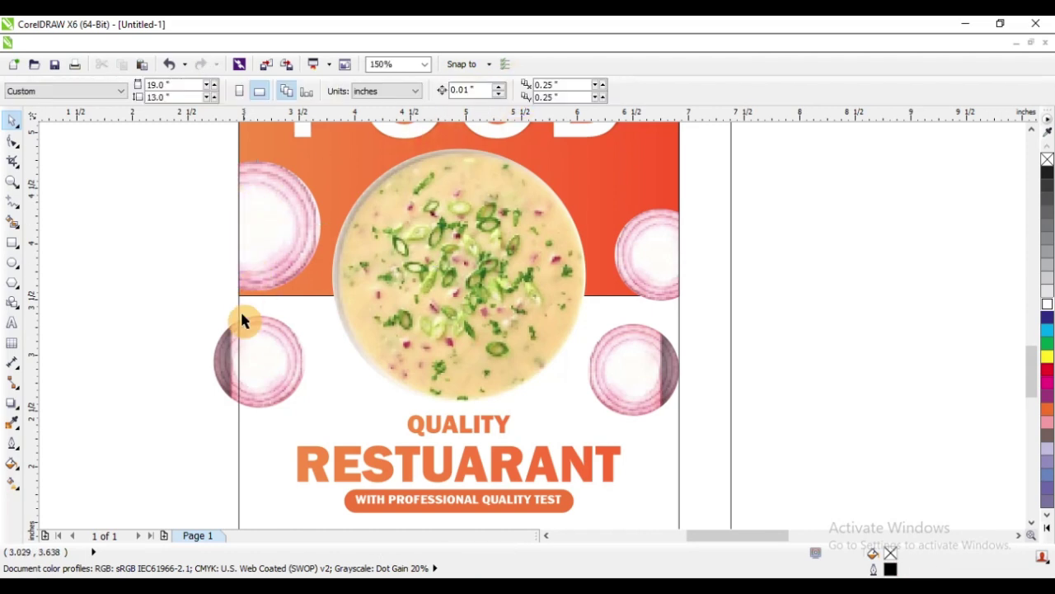
- Crop the lower-left onion slice to the pack outline with Intersect and delete the original slice
{"action": "left_click", "coordinate": [226, 344]}
{"action": "left_click", "coordinate": [346, 375]}
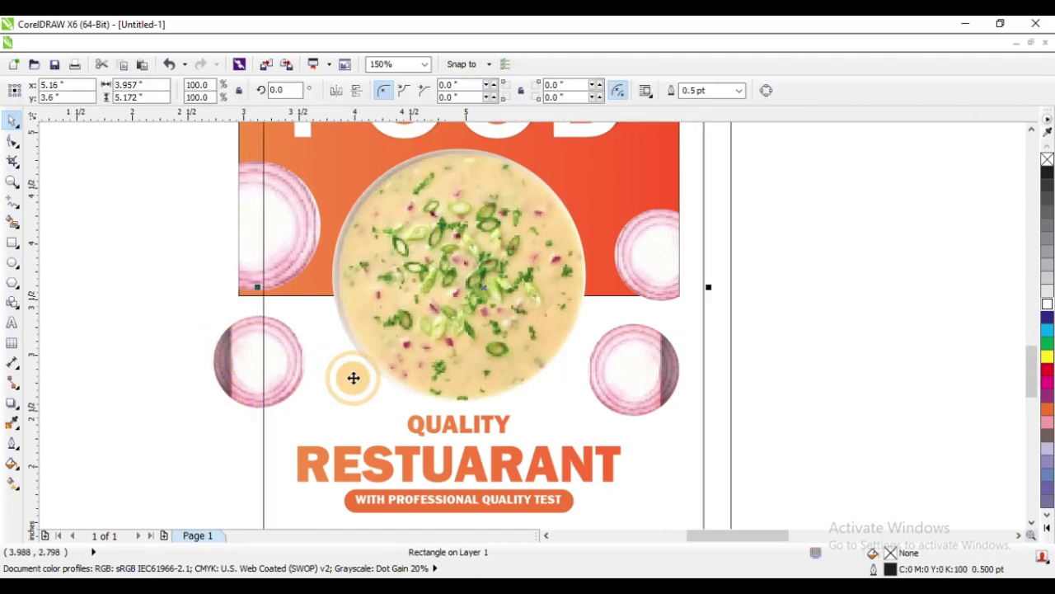
{"action": "left_click", "coordinate": [215, 352], "text": "shift"}
{"action": "left_click", "coordinate": [520, 92]}
{"action": "left_click", "coordinate": [258, 315]}
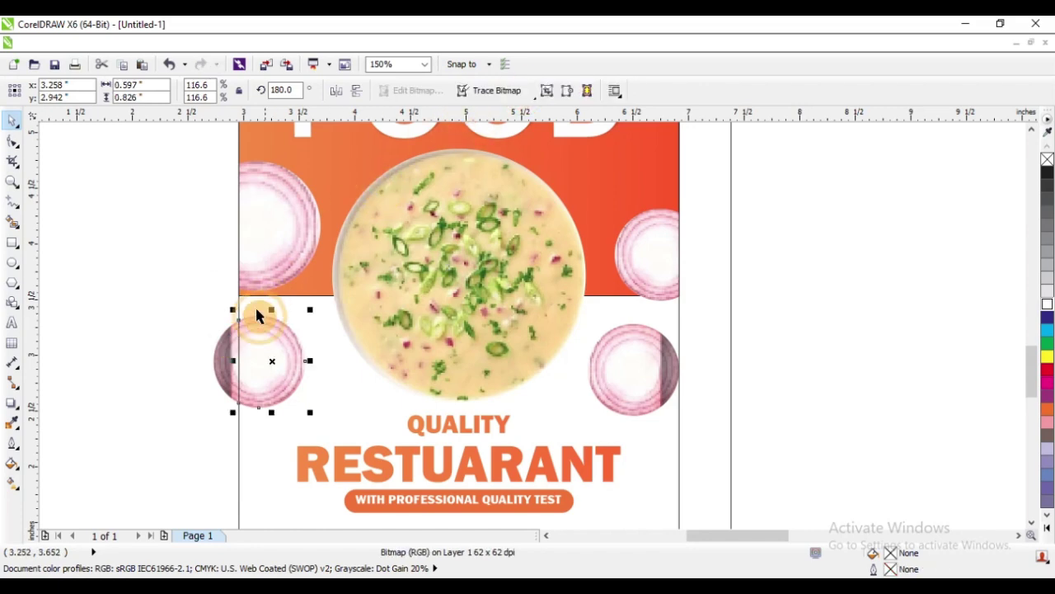
{"action": "left_click", "coordinate": [200, 297]}
- Enlarge the lower-right onion slice to about 1.24 in and move it across the pack's right edge
{"action": "scroll", "coordinate": [271, 294], "scroll_direction": "down", "scroll_amount": 4}
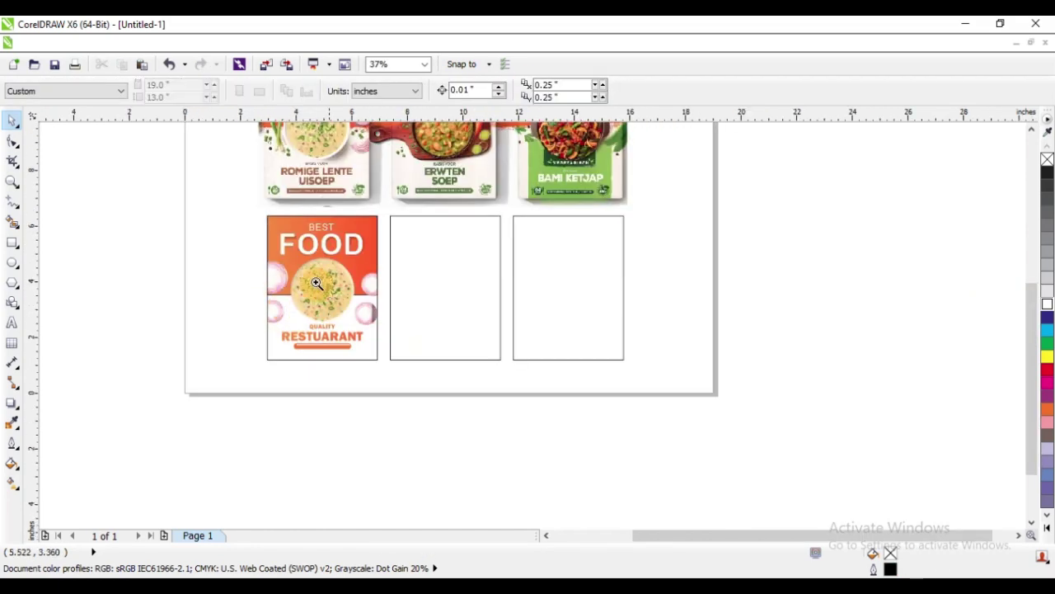
{"action": "left_click_drag", "start_coordinate": [241, 256], "coordinate": [513, 392]}
{"action": "left_click", "coordinate": [505, 312]}
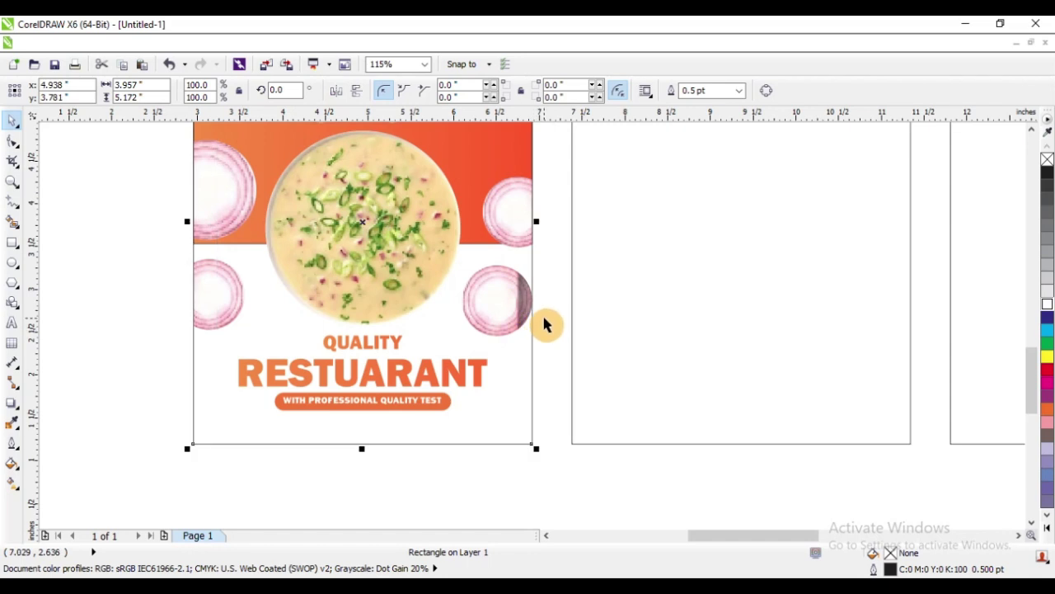
{"action": "left_click_drag", "start_coordinate": [451, 363], "coordinate": [452, 361]}
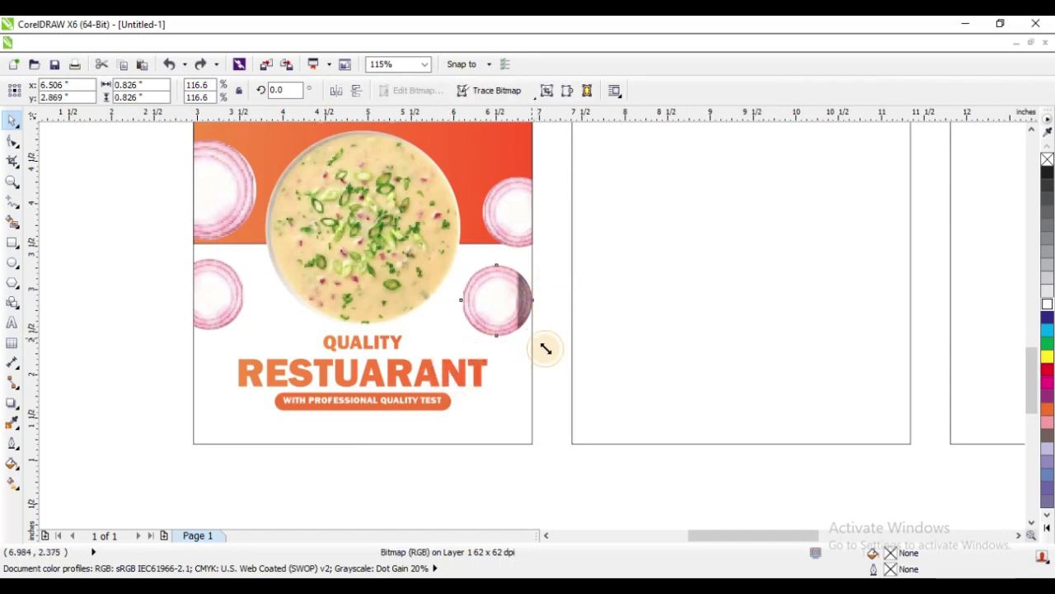
{"action": "left_click_drag", "start_coordinate": [545, 348], "coordinate": [581, 387]}
{"action": "left_click_drag", "start_coordinate": [548, 349], "coordinate": [550, 316]}
- Crop the enlarged lower-right onion slice to the pack outline with Intersect and delete the original slice
{"action": "left_click", "coordinate": [530, 381]}
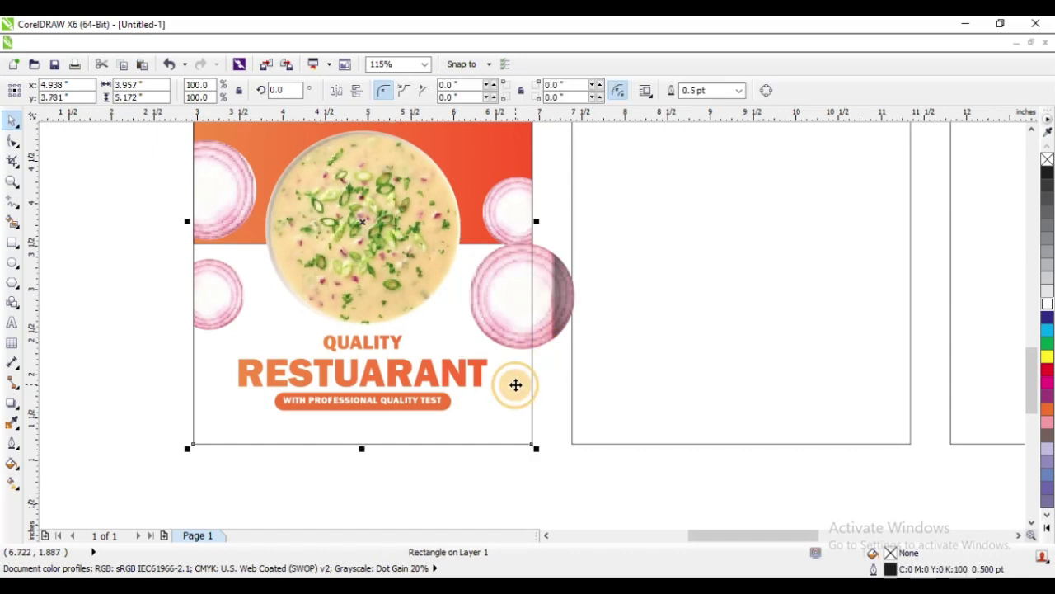
{"action": "left_click", "coordinate": [549, 306], "text": "shift"}
{"action": "left_click", "coordinate": [513, 89]}
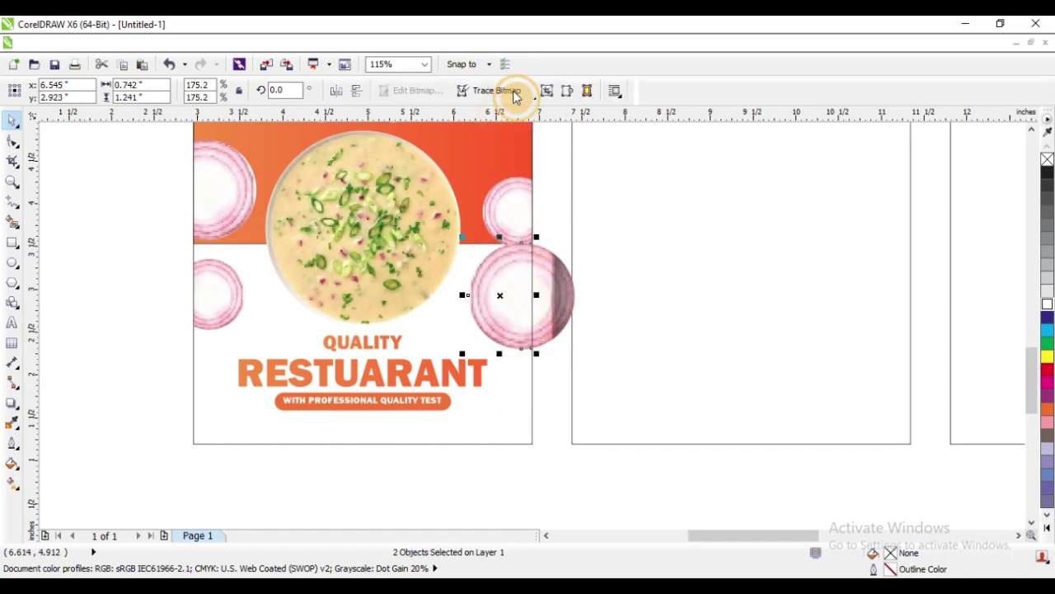
{"action": "left_click", "coordinate": [552, 275]}
{"action": "key", "text": "Delete"}
{"action": "scroll", "coordinate": [384, 376], "scroll_direction": "down", "scroll_amount": 3}
{"action": "left_click_drag", "start_coordinate": [306, 258], "coordinate": [660, 419]}
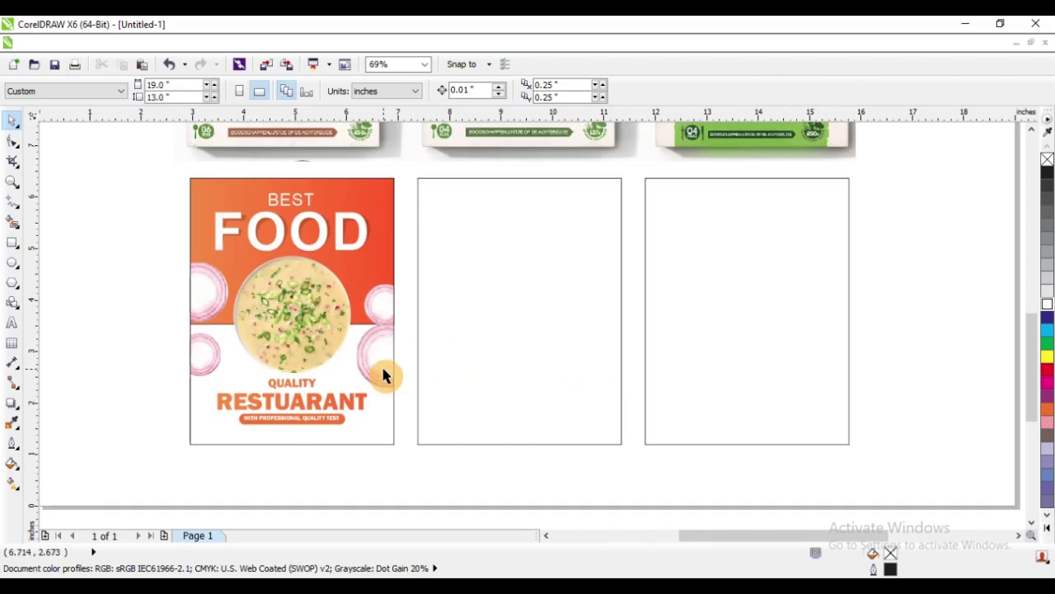
- Move the lower-left onion slice up so it overlaps the bottom of the large upper-left slice
{"action": "left_click", "coordinate": [382, 351]}
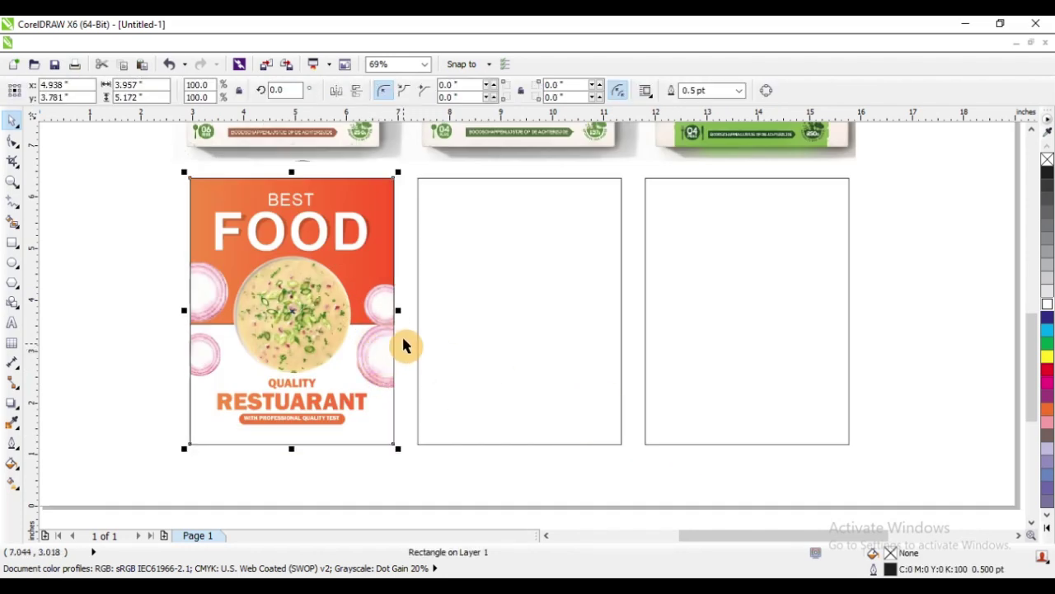
{"action": "left_click", "coordinate": [140, 309]}
{"action": "scroll", "coordinate": [141, 310], "scroll_direction": "down", "scroll_amount": 3}
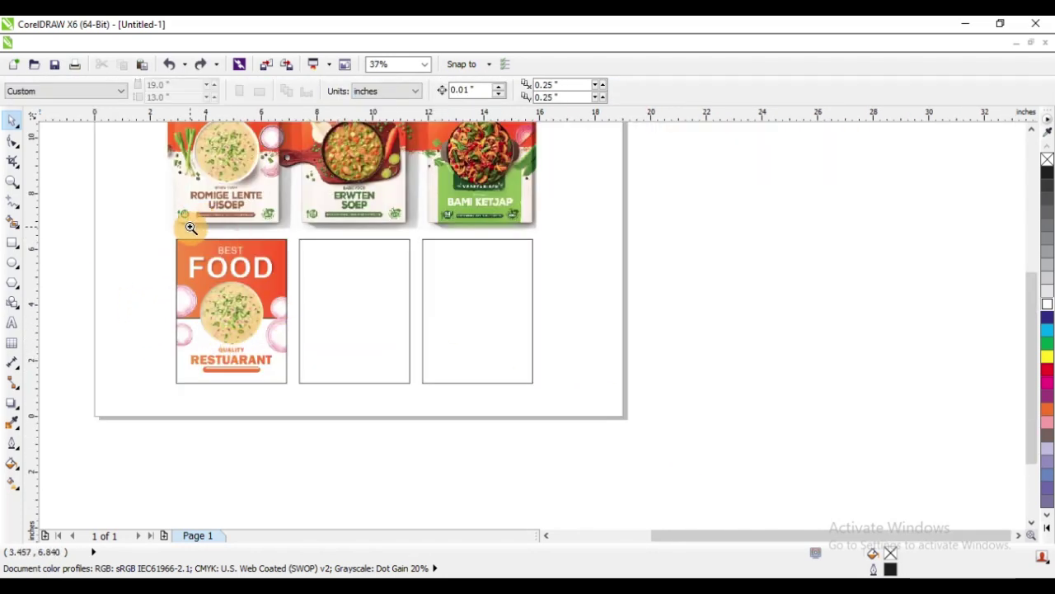
{"action": "left_click_drag", "start_coordinate": [162, 229], "coordinate": [426, 382]}
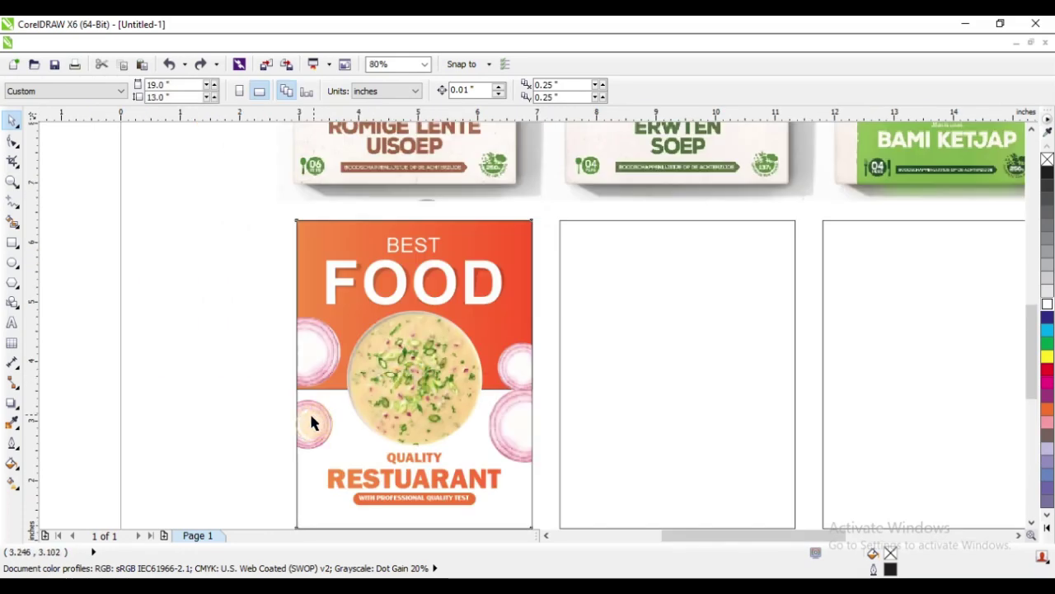
{"action": "left_click", "coordinate": [311, 423]}
{"action": "left_click_drag", "start_coordinate": [248, 365], "coordinate": [354, 464]}
{"action": "left_click_drag", "start_coordinate": [316, 421], "coordinate": [316, 383]}
{"action": "scroll", "coordinate": [310, 382], "scroll_direction": "up", "scroll_amount": 3}
{"action": "scroll", "coordinate": [313, 381], "scroll_direction": "down", "scroll_amount": 3}
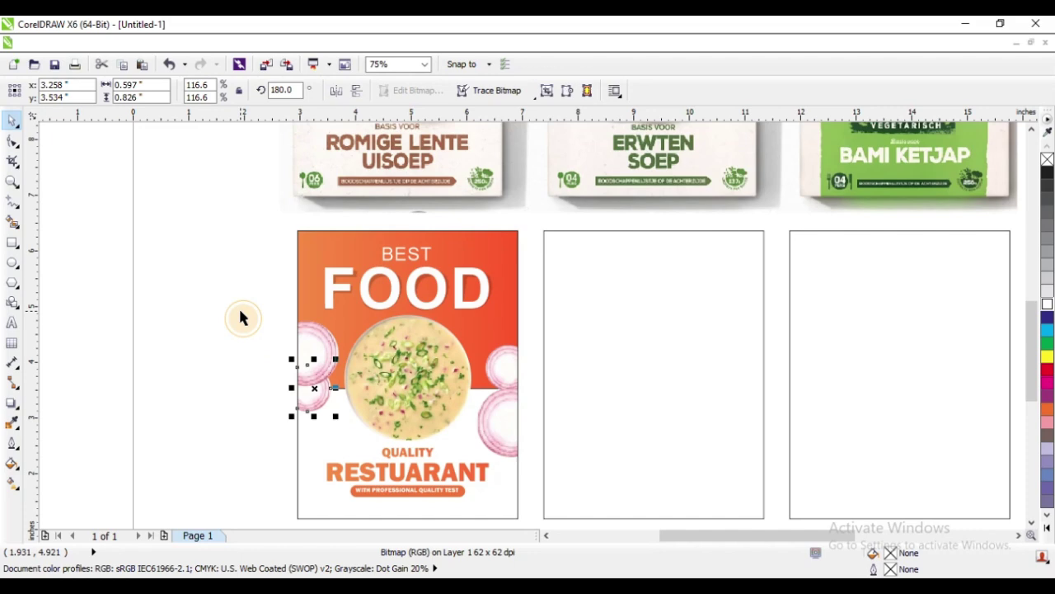
- Compare the first pack with the reference image and examine the green leaf at the first reference pack's upper-right corner
{"action": "left_click", "coordinate": [240, 312]}
{"action": "scroll", "coordinate": [329, 345], "scroll_direction": "down", "scroll_amount": 1}
{"action": "key", "text": "F2"}
{"action": "left_click_drag", "start_coordinate": [207, 211], "coordinate": [596, 436]}
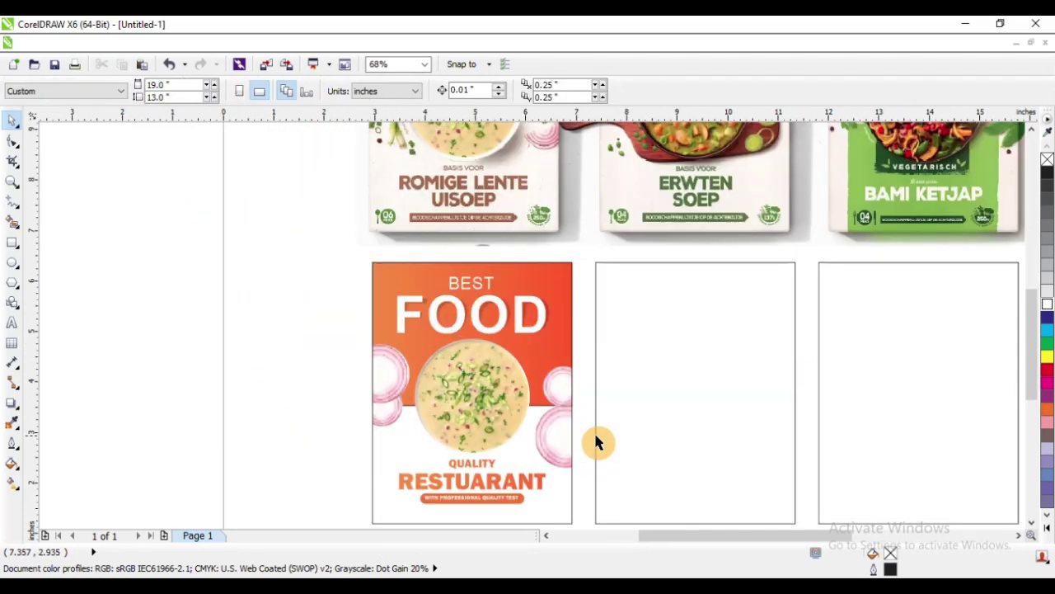
{"action": "key", "text": "z"}
{"action": "left_click_drag", "start_coordinate": [332, 165], "coordinate": [859, 318]}
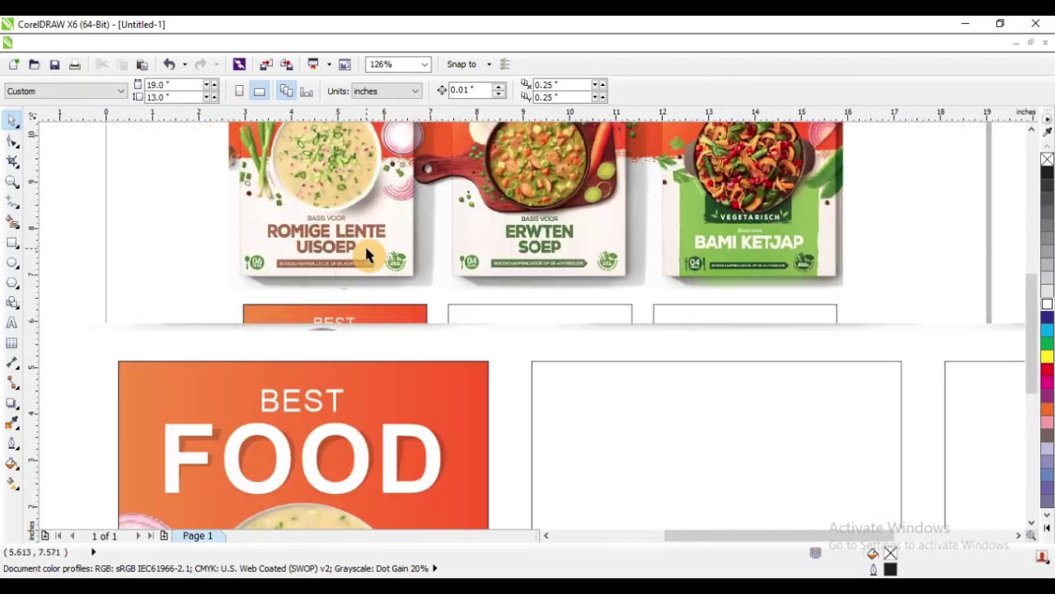
{"action": "scroll", "coordinate": [368, 252], "scroll_direction": "down", "scroll_amount": 2}
{"action": "key", "text": "F2"}
{"action": "left_click_drag", "start_coordinate": [319, 201], "coordinate": [688, 387]}
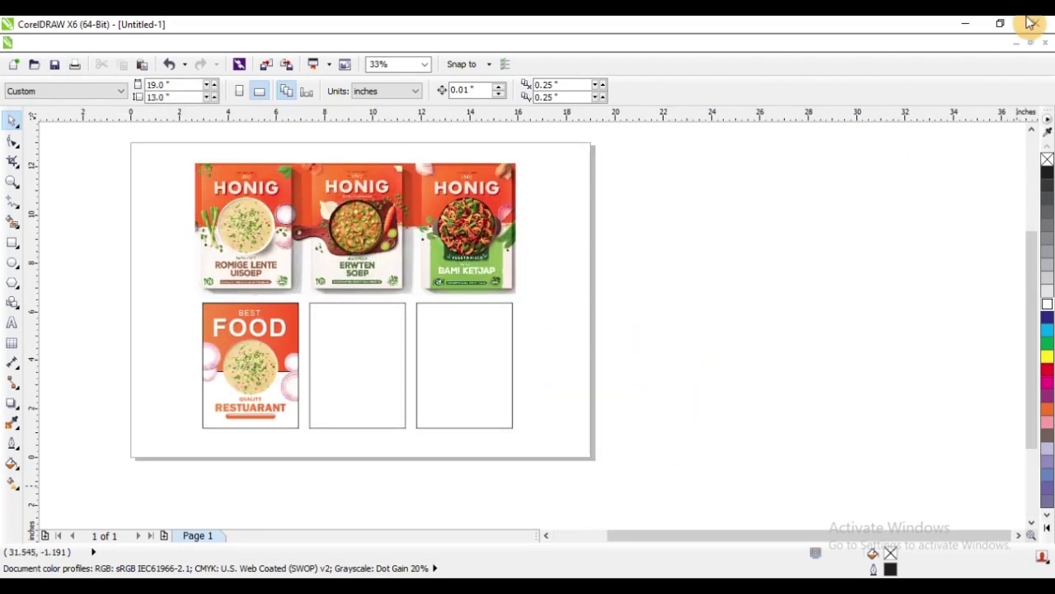
{"action": "left_click_drag", "start_coordinate": [268, 158], "coordinate": [325, 199]}
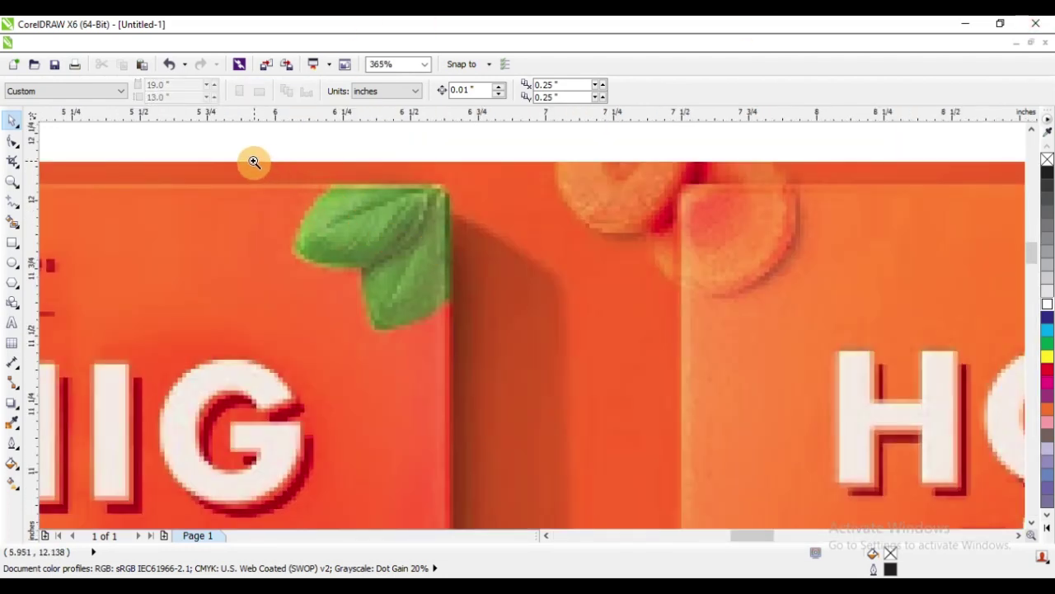
{"action": "left_click_drag", "start_coordinate": [254, 163], "coordinate": [589, 356]}
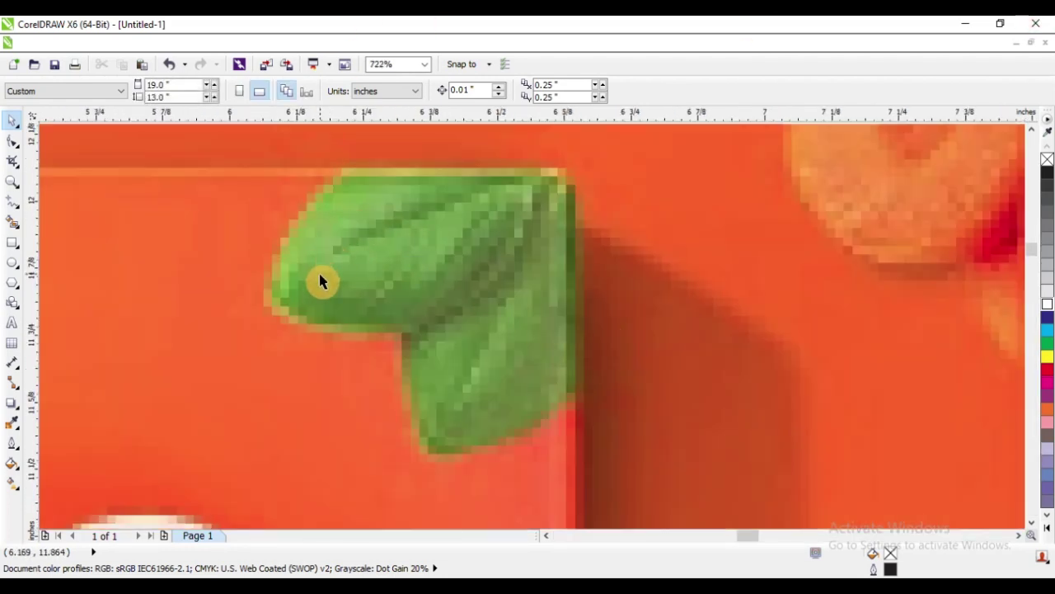
{"action": "mouse_move", "coordinate": [283, 289]}
{"action": "left_mouse_down"}
{"action": "mouse_move", "coordinate": [332, 233]}
{"action": "mouse_move", "coordinate": [405, 199]}
{"action": "mouse_move", "coordinate": [487, 186]}
{"action": "left_mouse_up"}
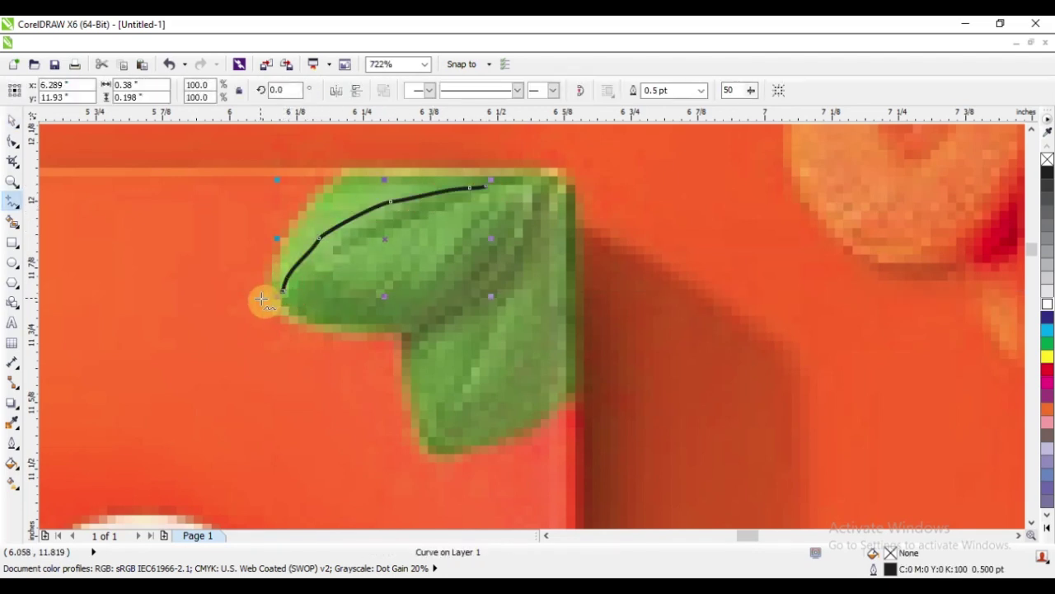
{"action": "mouse_move", "coordinate": [283, 293]}
{"action": "left_mouse_down"}
{"action": "mouse_move", "coordinate": [326, 300]}
{"action": "mouse_move", "coordinate": [451, 276]}
{"action": "mouse_move", "coordinate": [492, 240]}
{"action": "left_mouse_up"}
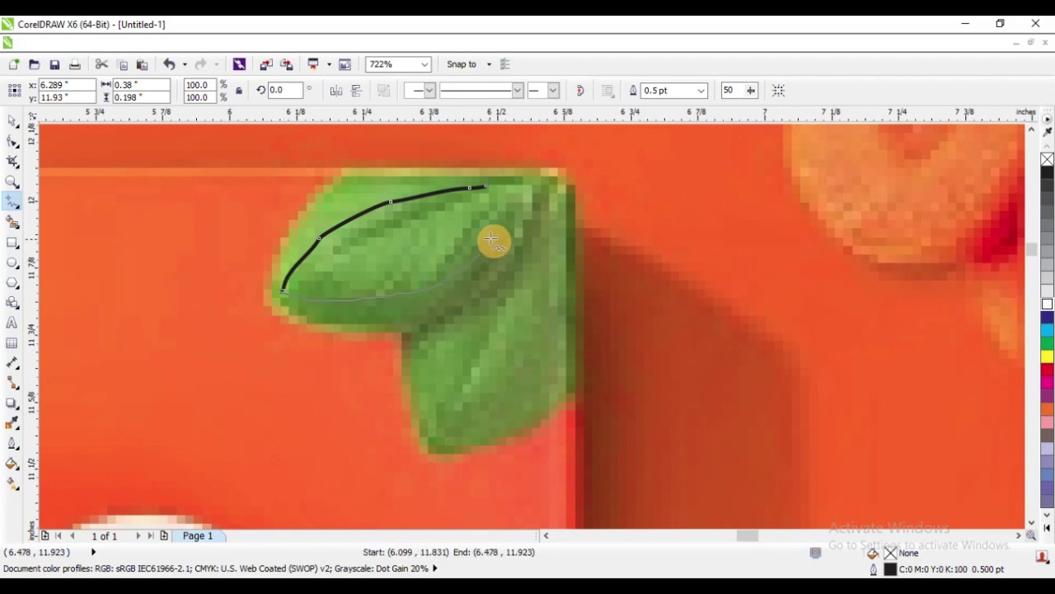
{"action": "left_click_drag", "start_coordinate": [489, 188], "coordinate": [486, 188]}
{"action": "key", "text": "space"}
{"action": "scroll", "coordinate": [400, 253], "scroll_direction": "down", "scroll_amount": 4}
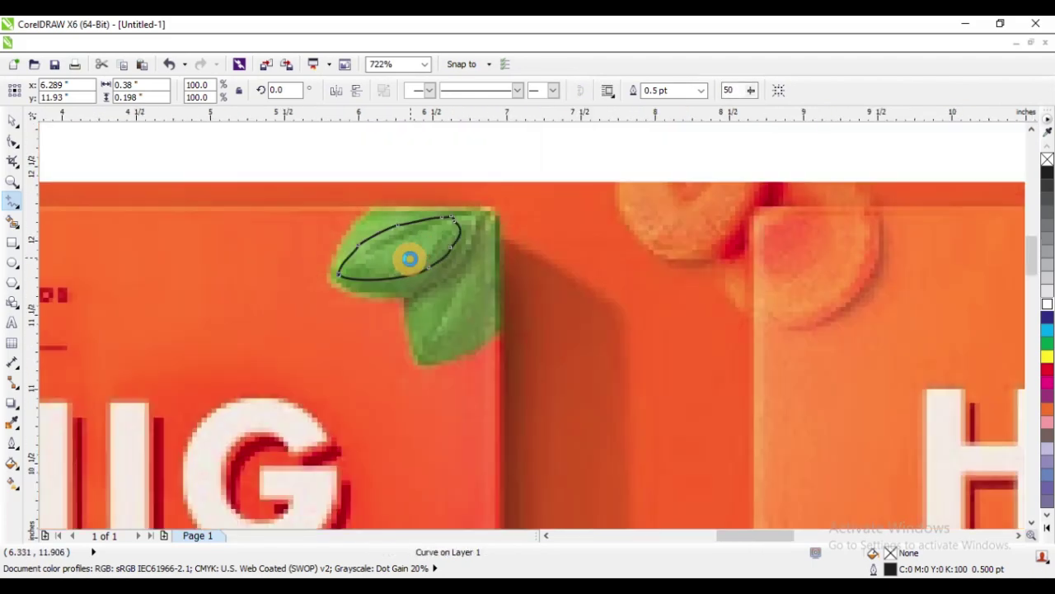
{"action": "key", "text": "Delete"}
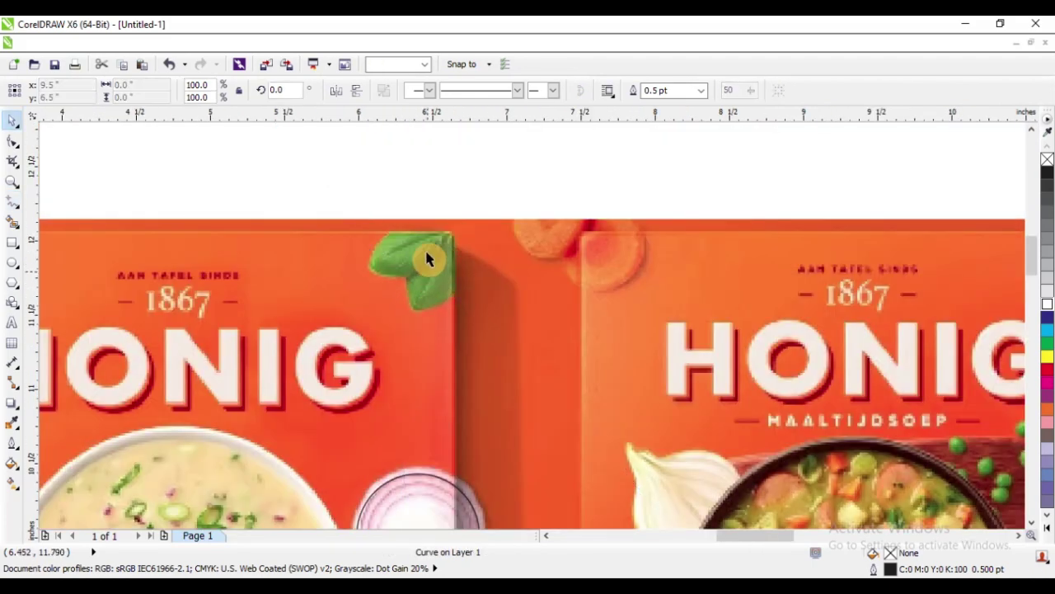
- Draw an upright rectangle about 0.62 in wide and 1.26 in high on the empty page area left of the first pack
{"action": "scroll", "coordinate": [428, 254], "scroll_direction": "down", "scroll_amount": 4}
{"action": "key", "text": "F2"}
{"action": "left_click_drag", "start_coordinate": [352, 275], "coordinate": [472, 378]}
{"action": "left_click_drag", "start_coordinate": [351, 165], "coordinate": [464, 282]}
{"action": "key", "text": "F6"}
{"action": "mouse_move", "coordinate": [376, 259]}
{"action": "left_mouse_down"}
{"action": "mouse_move", "coordinate": [429, 374]}
{"action": "mouse_move", "coordinate": [475, 369]}
{"action": "mouse_move", "coordinate": [443, 388]}
{"action": "left_mouse_up"}
{"action": "key", "text": "space"}
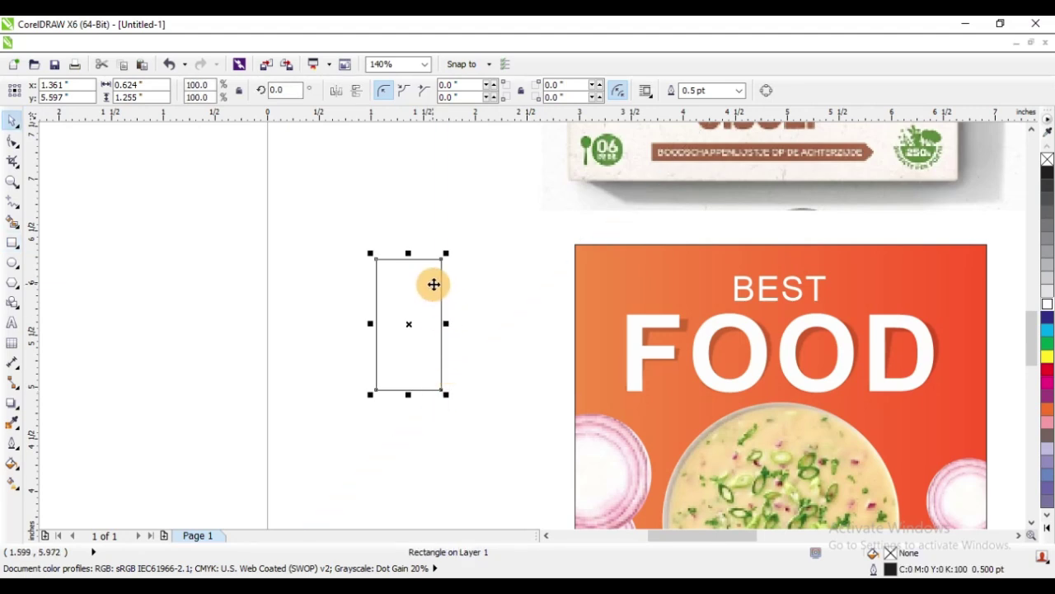
- Convert the rectangle to curves and delete its upper-left corner node
{"action": "left_click_drag", "start_coordinate": [319, 214], "coordinate": [638, 401]}
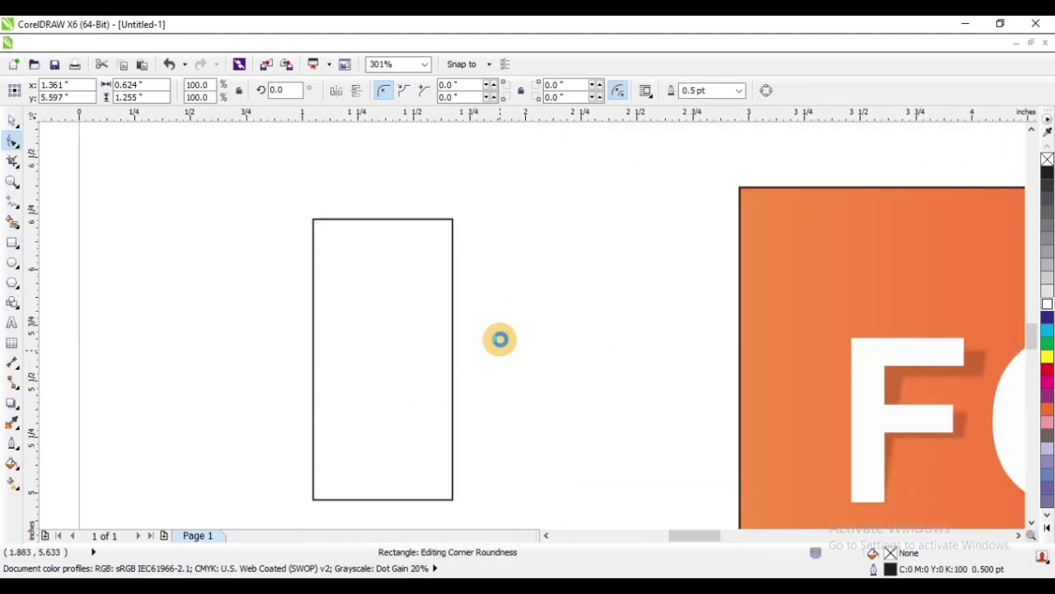
{"action": "key", "text": "ctrl+q"}
{"action": "left_click_drag", "start_coordinate": [290, 203], "coordinate": [358, 271]}
{"action": "key", "text": "Delete"}
{"action": "key", "text": "ctrl+z"}
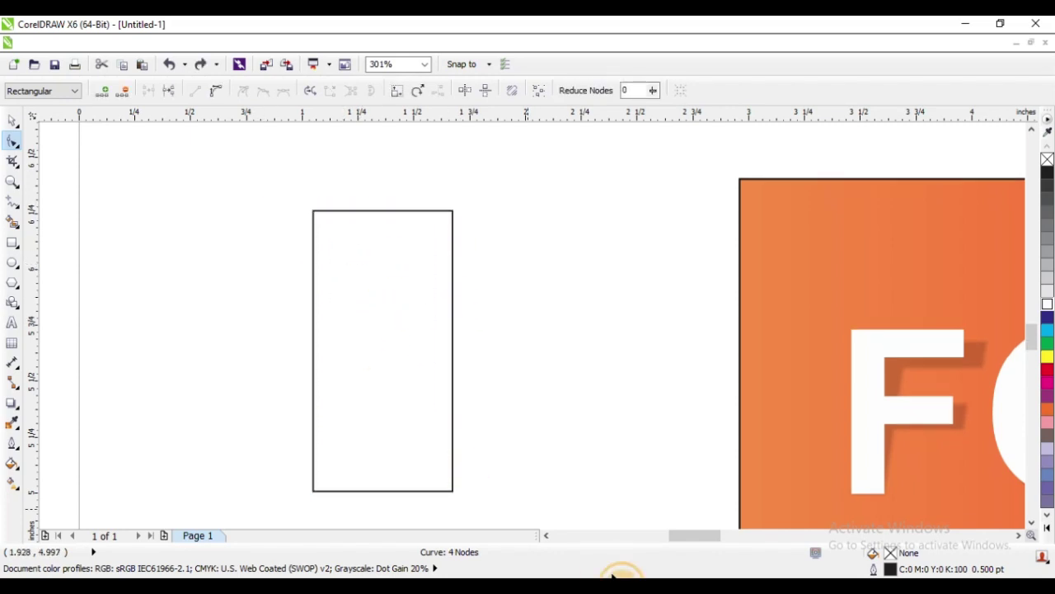
{"action": "key", "text": "Delete"}
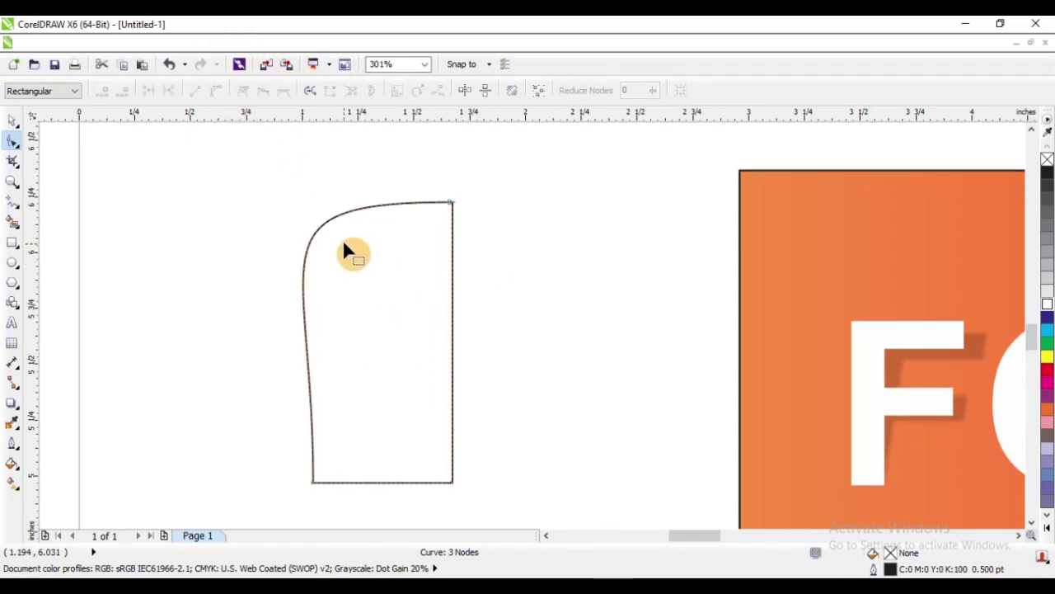
{"action": "scroll", "coordinate": [348, 242], "scroll_direction": "down", "scroll_amount": 1}
{"action": "left_click_drag", "start_coordinate": [310, 313], "coordinate": [374, 382]}
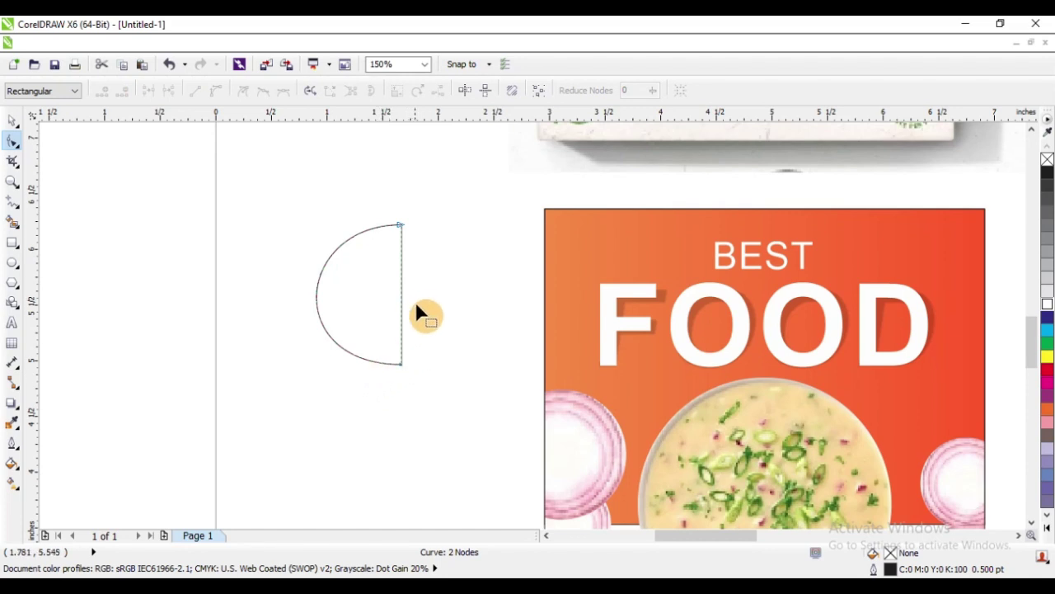
{"action": "key", "text": "ctrl+z"}
- Delete the shape's lower-right node and bend its lower-right edge inward to form a pointed bottom tip
{"action": "key", "text": "Delete"}
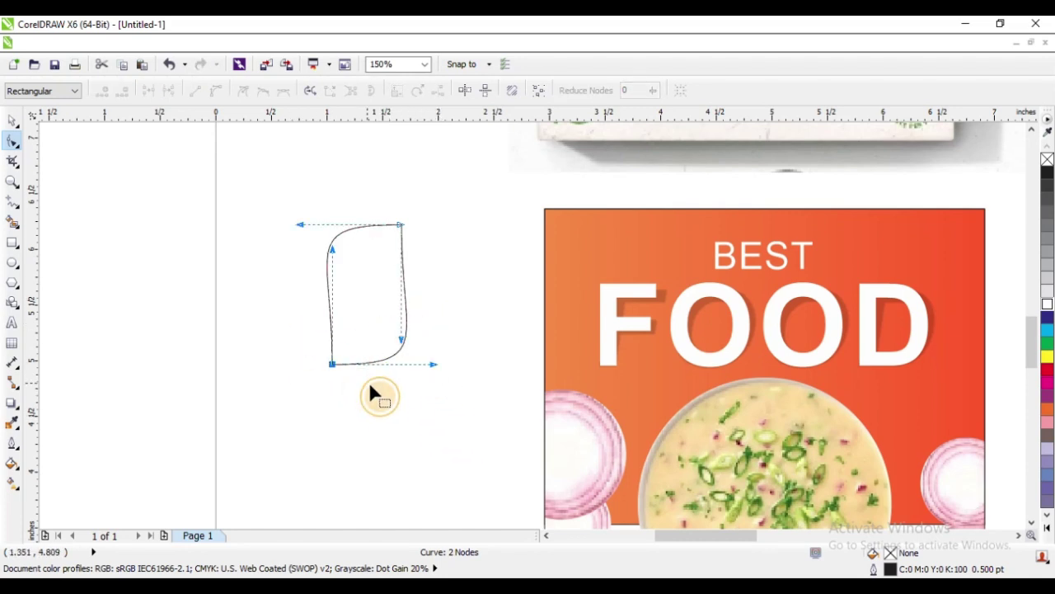
{"action": "left_click", "coordinate": [428, 370]}
{"action": "left_click_drag", "start_coordinate": [433, 364], "coordinate": [397, 277]}
{"action": "key", "text": "space"}
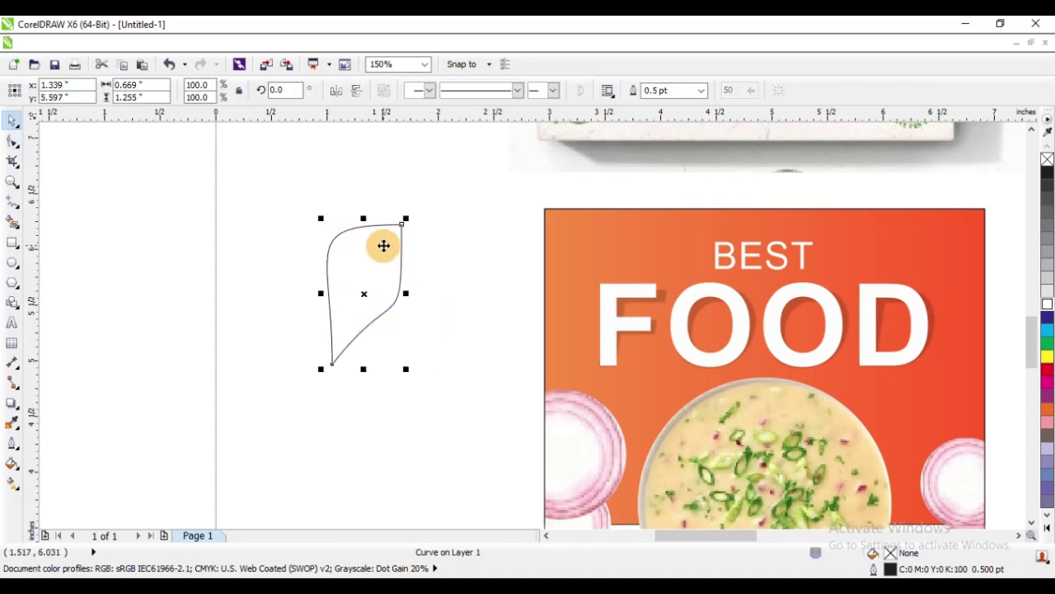
- Rotate the leaf outline to about 173.4 degrees
{"action": "left_click", "coordinate": [387, 238]}
{"action": "left_click_drag", "start_coordinate": [405, 218], "coordinate": [308, 365]}
{"action": "left_click", "coordinate": [358, 344]}
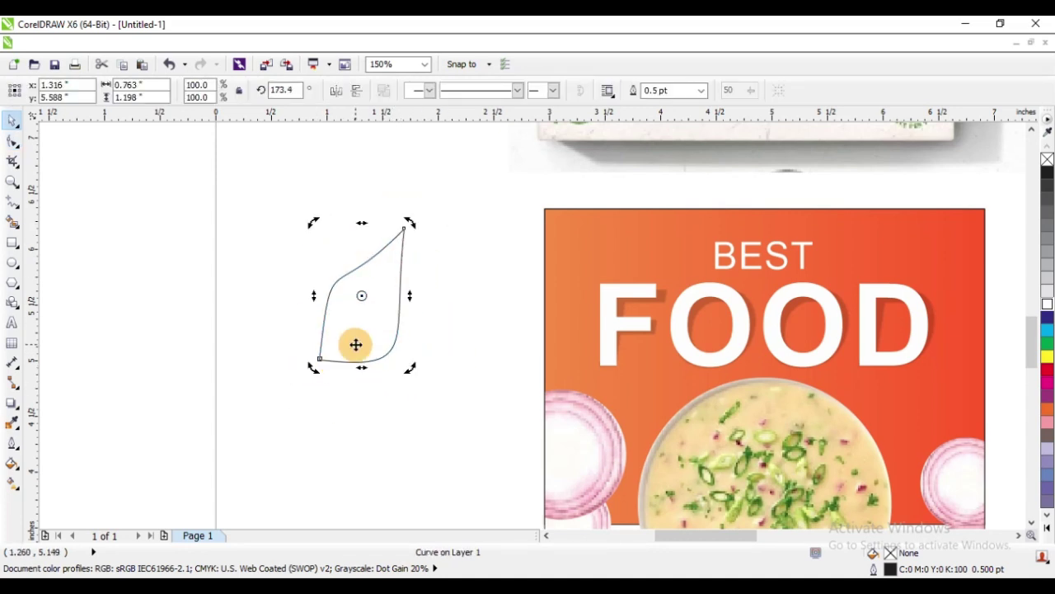
- Adjust the lower node's curve handles to shape the outline into a slender leaf with two pointed ends
{"action": "key", "text": "space"}
{"action": "left_click", "coordinate": [333, 364]}
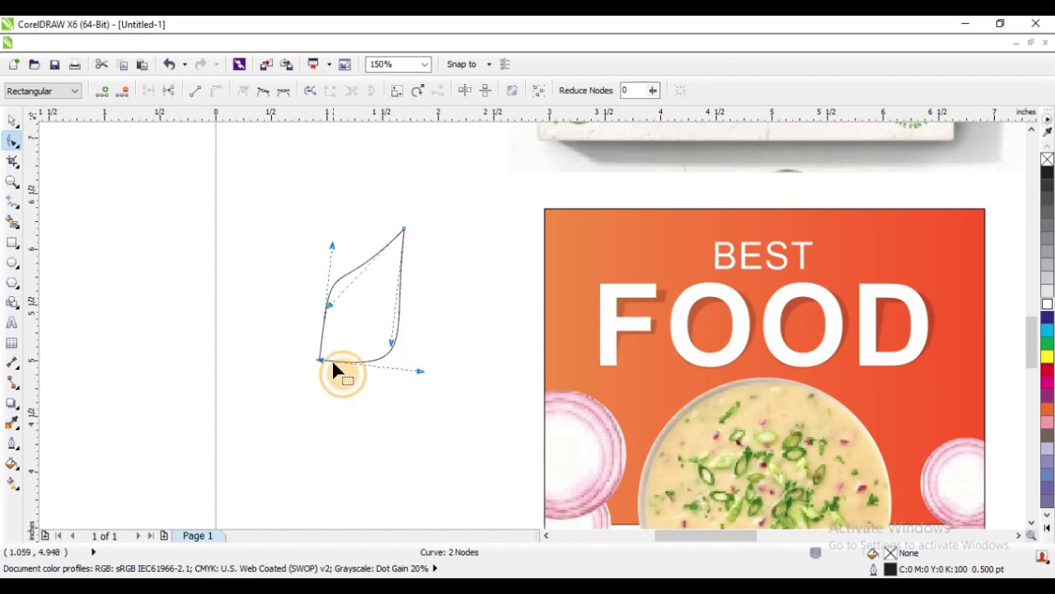
{"action": "left_click_drag", "start_coordinate": [419, 376], "coordinate": [400, 303]}
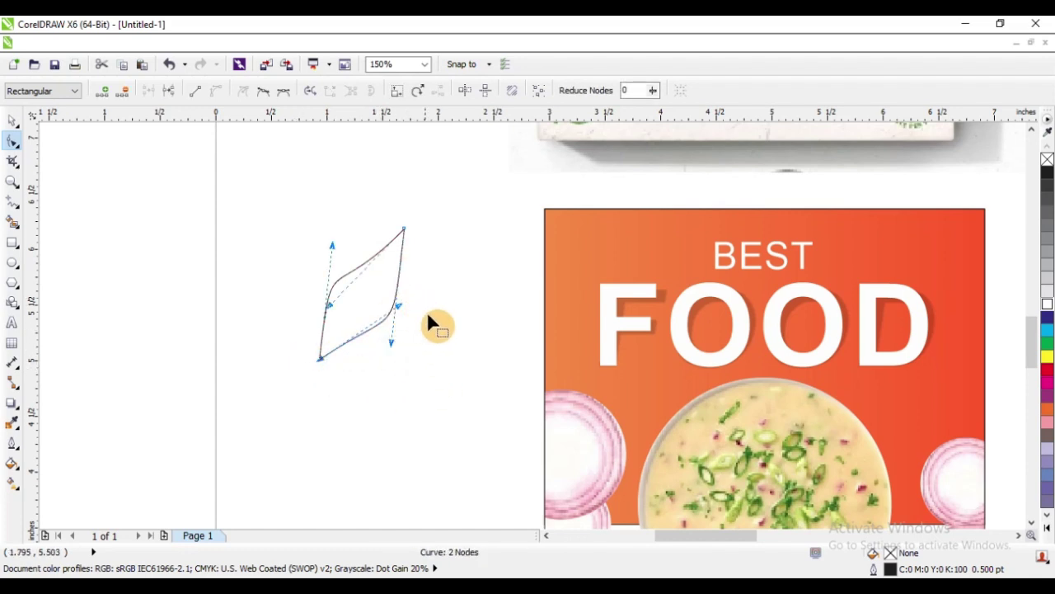
{"action": "left_click_drag", "start_coordinate": [331, 244], "coordinate": [402, 303]}
- Set the leaf's rotation centre on its lower tip and create a copy rotated counterclockwise around it
{"action": "key", "text": "space"}
{"action": "left_click", "coordinate": [372, 299]}
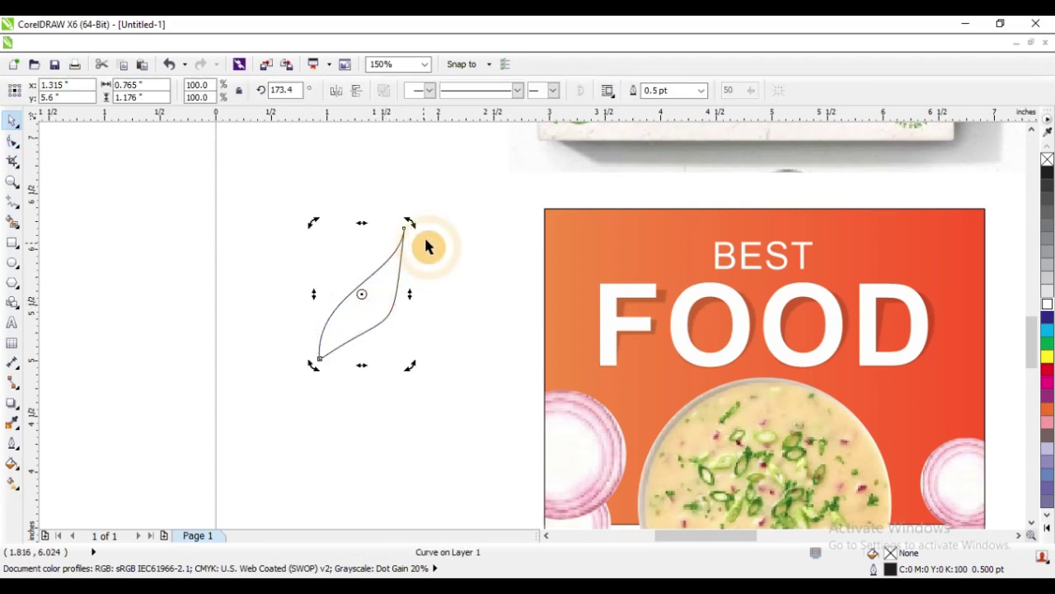
{"action": "left_click_drag", "start_coordinate": [361, 295], "coordinate": [336, 341]}
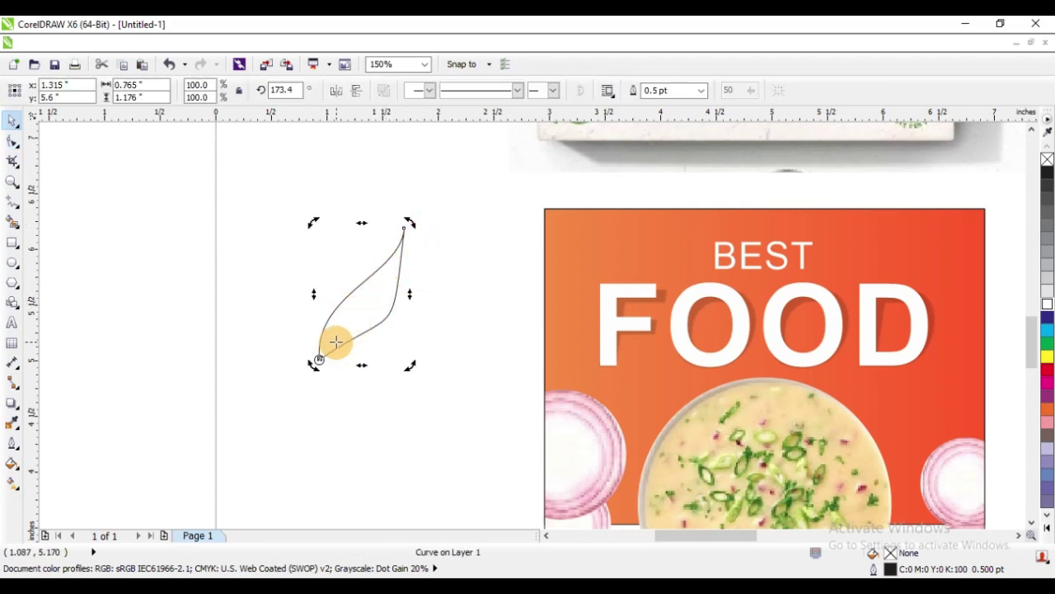
{"action": "left_click_drag", "start_coordinate": [412, 224], "coordinate": [331, 213]}
{"action": "left_click", "coordinate": [411, 200]}
- Fill both leaves with green (C:100 M:0 Y:100 K:0)
{"action": "left_click", "coordinate": [335, 271]}
{"action": "left_click", "coordinate": [385, 285], "text": "shift"}
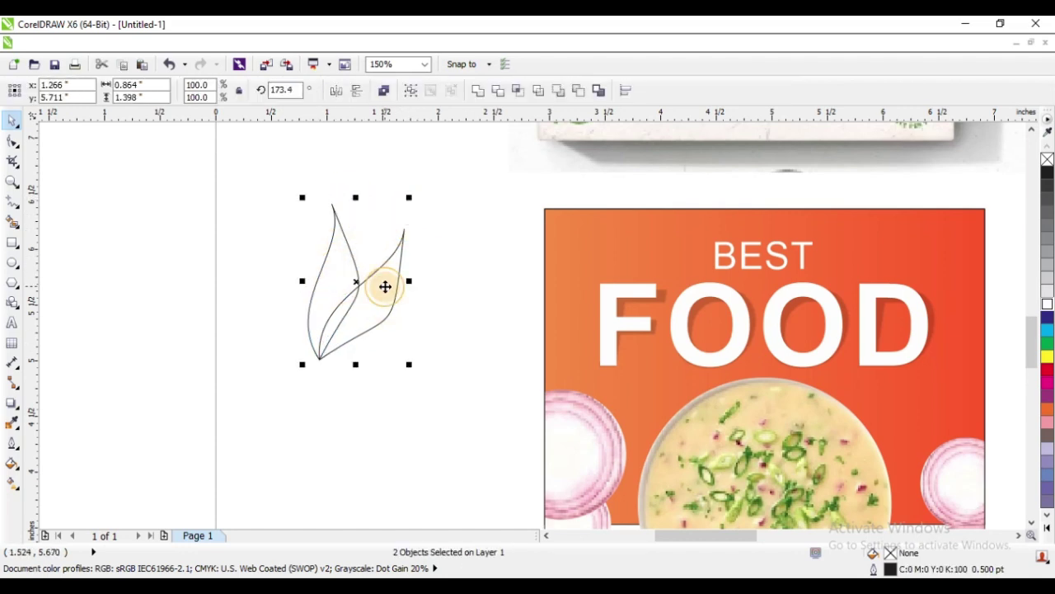
{"action": "left_click", "coordinate": [1049, 343]}
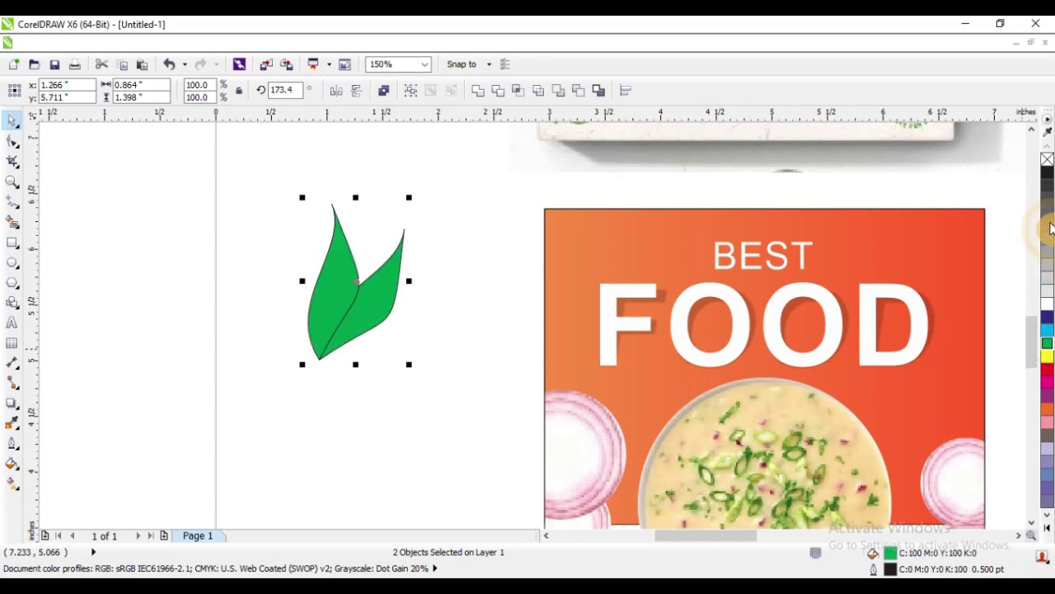
- Remove the outline from both green leaves
{"action": "right_click", "coordinate": [1047, 162]}
{"action": "left_click", "coordinate": [462, 258]}
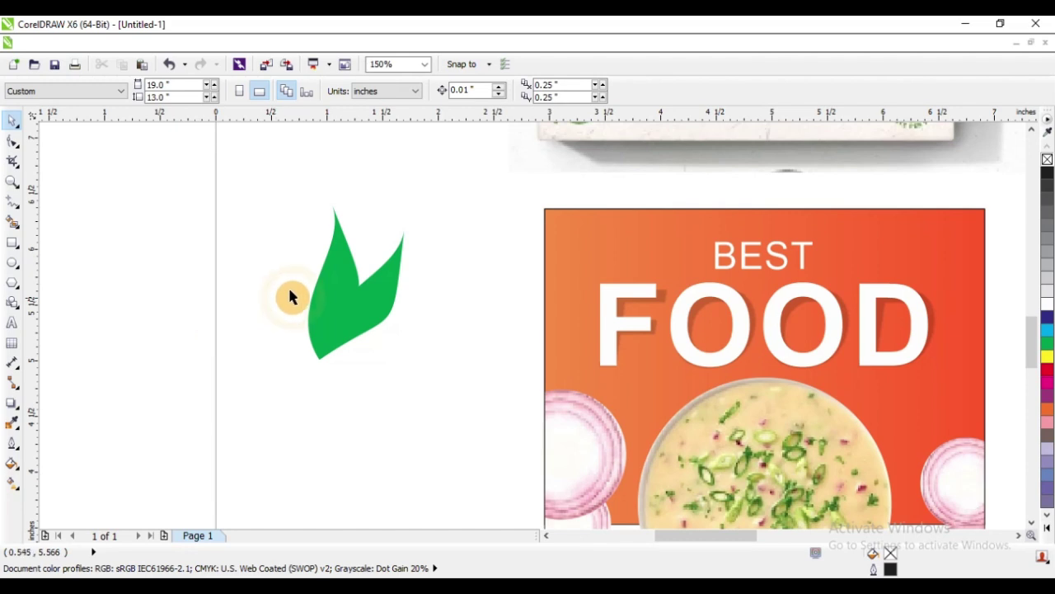
{"action": "key", "text": "space"}
{"action": "key", "text": "space"}
- Create a third leaf rotated around the shared lower tip between the other two and give it a white outline
{"action": "left_click", "coordinate": [338, 263]}
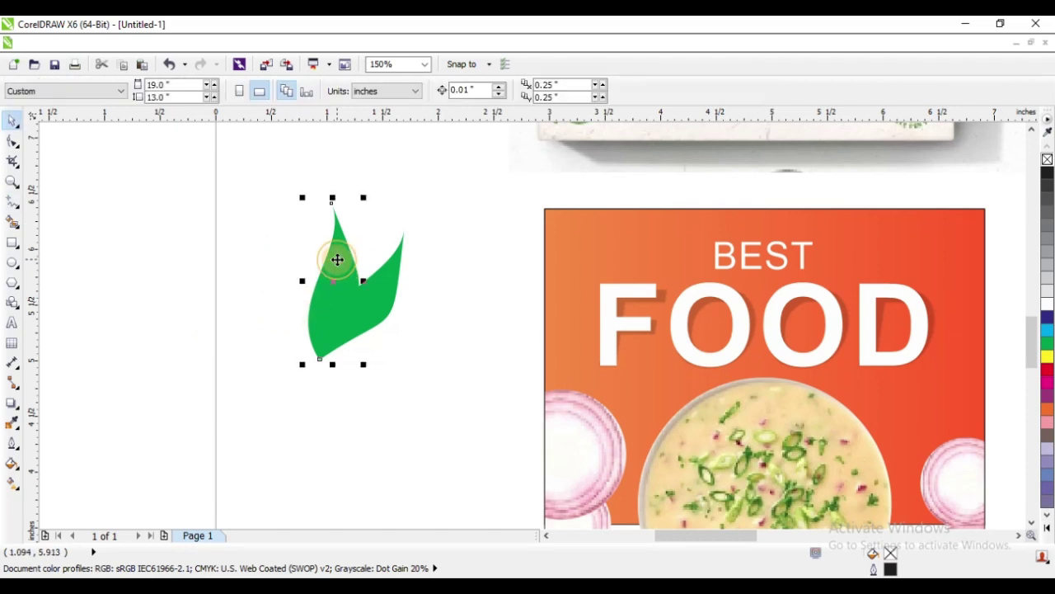
{"action": "left_click", "coordinate": [338, 259]}
{"action": "left_click", "coordinate": [343, 266]}
{"action": "left_click_drag", "start_coordinate": [365, 189], "coordinate": [396, 210]}
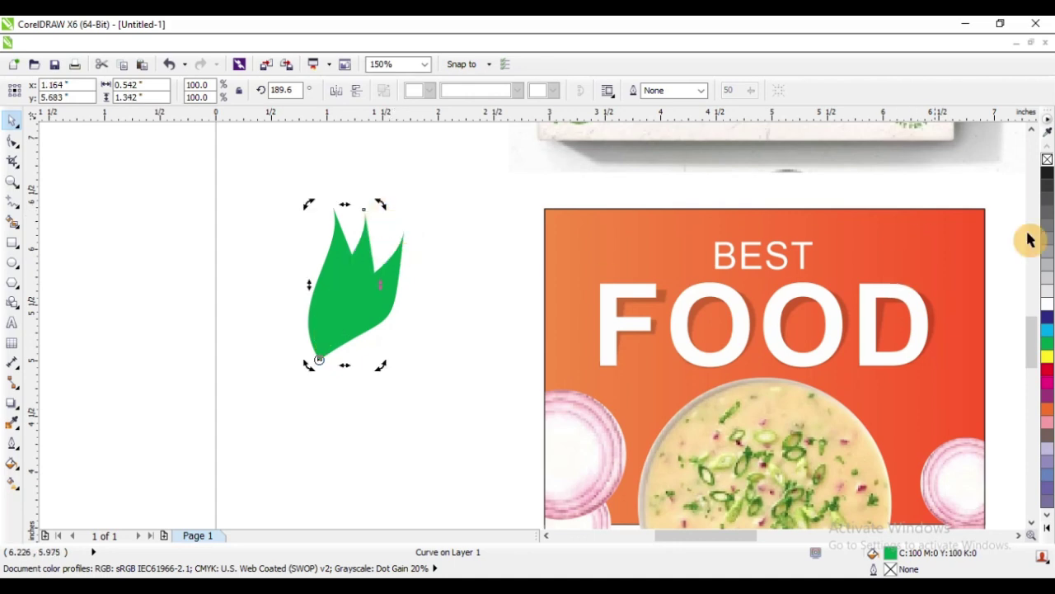
{"action": "right_click", "coordinate": [1047, 304]}
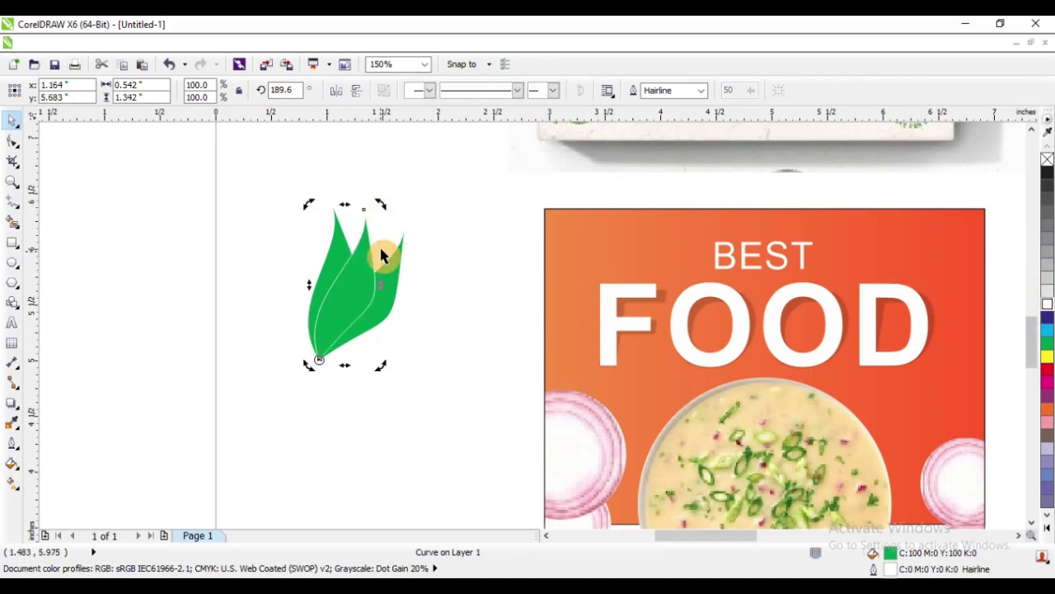
{"action": "left_click", "coordinate": [243, 238]}
- Group the three leaves and move the group to the first pack's upper-right corner
{"action": "scroll", "coordinate": [255, 231], "scroll_direction": "down", "scroll_amount": 2}
{"action": "left_click_drag", "start_coordinate": [264, 207], "coordinate": [377, 369]}
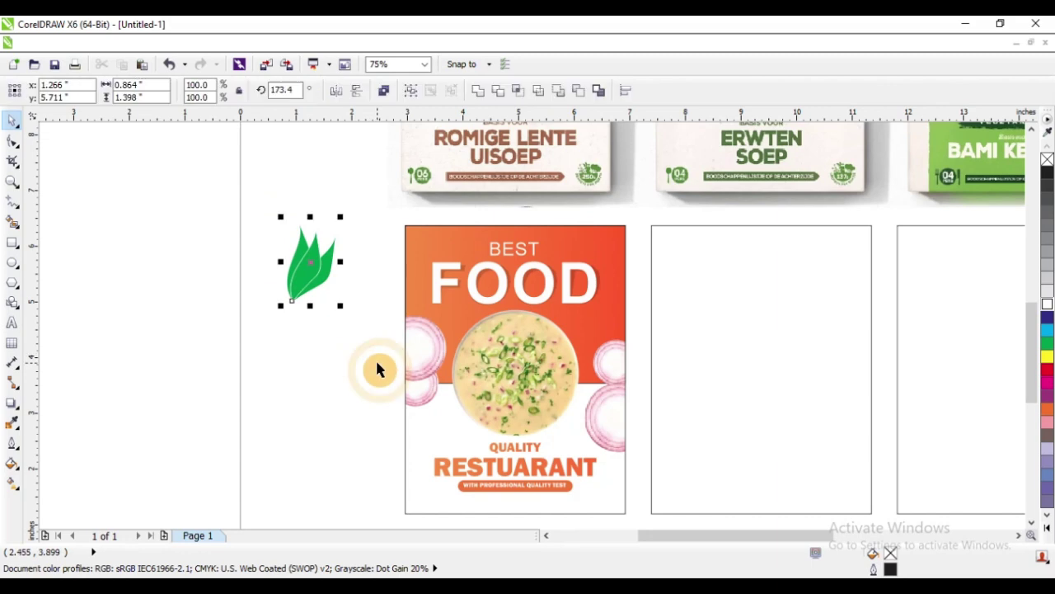
{"action": "key", "text": "ctrl+g"}
{"action": "left_click_drag", "start_coordinate": [312, 262], "coordinate": [632, 234]}
{"action": "scroll", "coordinate": [631, 234], "scroll_direction": "up", "scroll_amount": 2}
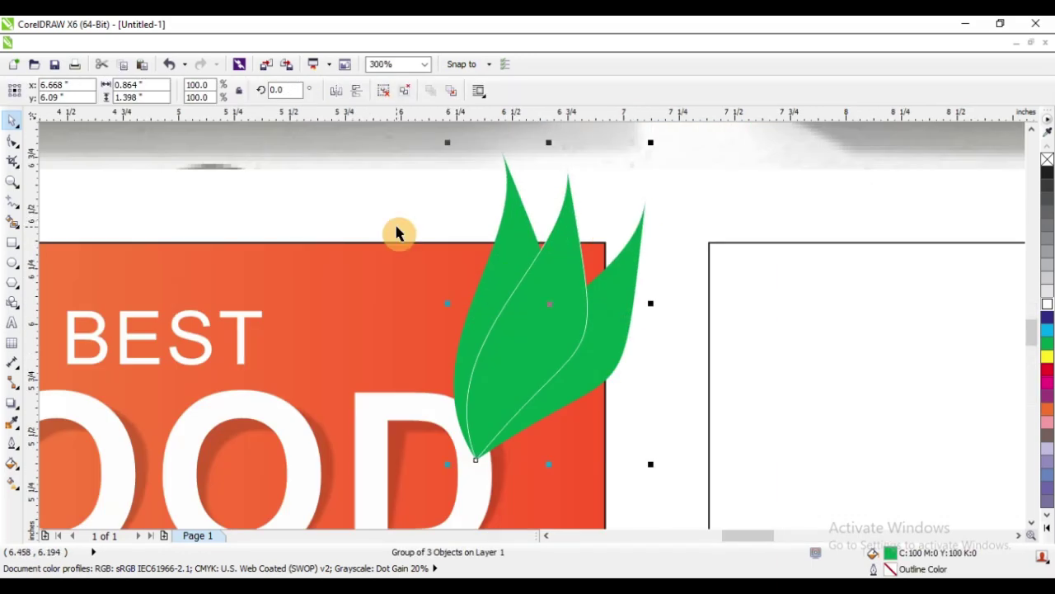
- Mirror the leaf group horizontally and vertically and scale it down to about 86.7%
{"action": "left_click", "coordinate": [335, 89]}
{"action": "left_click", "coordinate": [356, 90]}
{"action": "scroll", "coordinate": [500, 242], "scroll_direction": "down", "scroll_amount": 2}
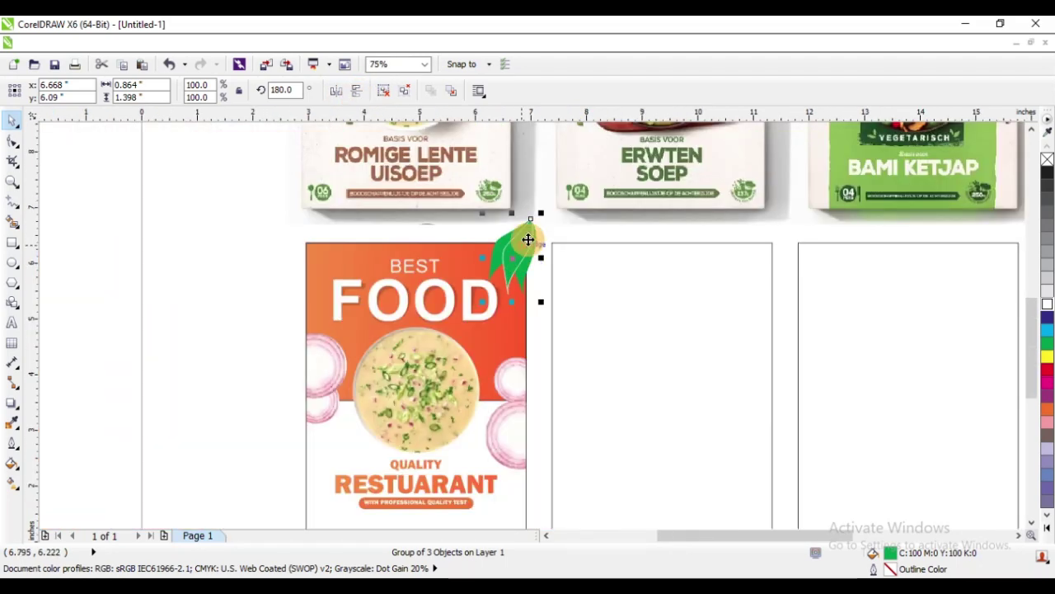
{"action": "left_click_drag", "start_coordinate": [541, 215], "coordinate": [536, 223]}
{"action": "scroll", "coordinate": [513, 264], "scroll_direction": "up", "scroll_amount": 1}
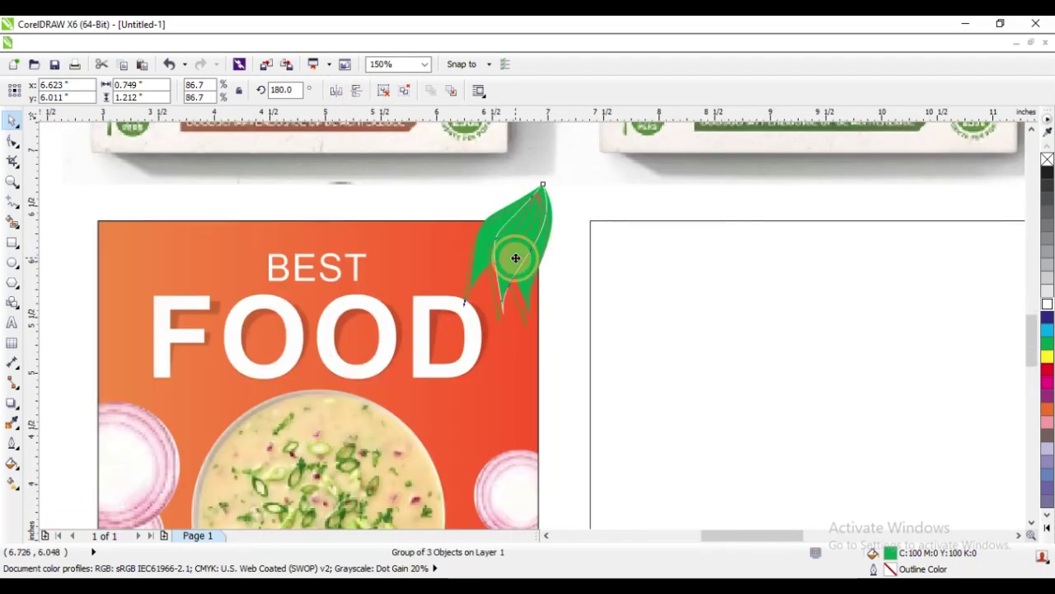
- Place a copy of the leaf group on the first pack's upper-left corner
{"action": "left_click_drag", "start_coordinate": [515, 258], "coordinate": [127, 249]}
{"action": "right_click", "coordinate": [137, 240]}
{"action": "scroll", "coordinate": [452, 231], "scroll_direction": "down", "scroll_amount": 1}
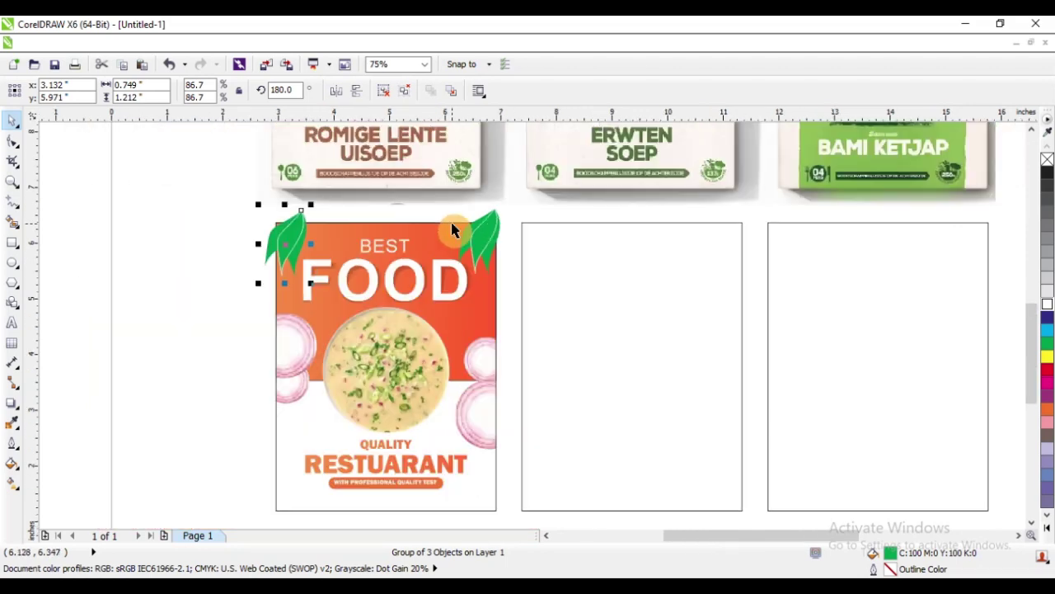
- PowerClip both leaf groups inside the first pack's rectangle
{"action": "left_click", "coordinate": [493, 237], "text": "shift"}
{"action": "left_click", "coordinate": [225, 42]}
{"action": "mouse_move", "coordinate": [299, 259]}
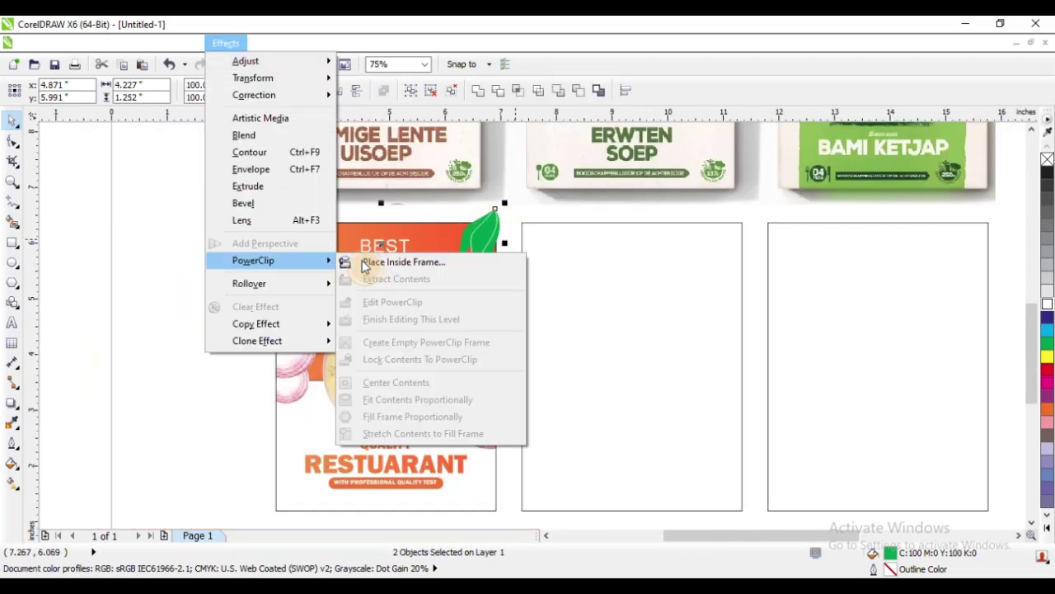
{"action": "left_click", "coordinate": [401, 259]}
{"action": "left_click", "coordinate": [272, 423]}
{"action": "left_click", "coordinate": [214, 318]}
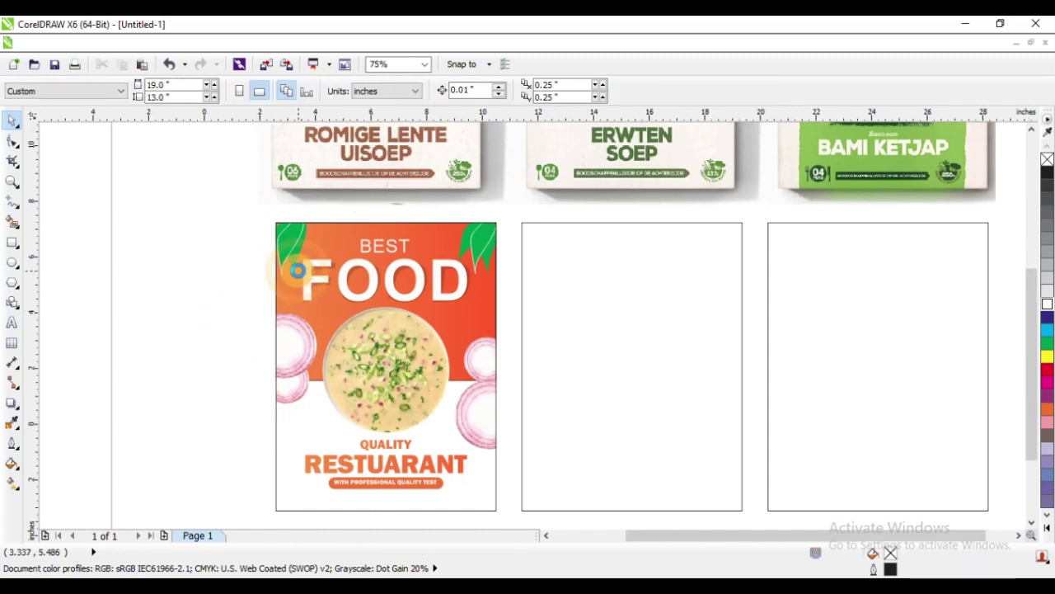
- Copy the upper-right leaf group within the pack to its left edge, beneath the onion slices
{"action": "scroll", "coordinate": [220, 214], "scroll_direction": "down", "scroll_amount": 1}
{"action": "left_click_drag", "start_coordinate": [219, 214], "coordinate": [773, 416]}
{"action": "key", "text": "space"}
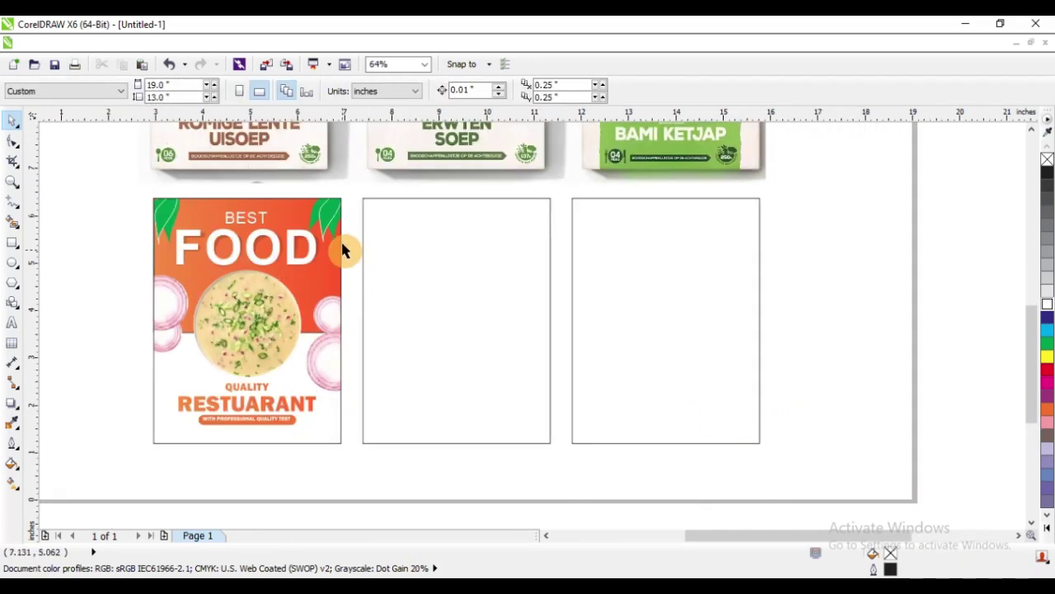
{"action": "left_click", "coordinate": [327, 221], "text": "ctrl"}
{"action": "left_click_drag", "start_coordinate": [330, 212], "coordinate": [162, 378]}
- Mirror the copied leaf group vertically and horizontally and move it up over the left onion slices
{"action": "left_click", "coordinate": [355, 91]}
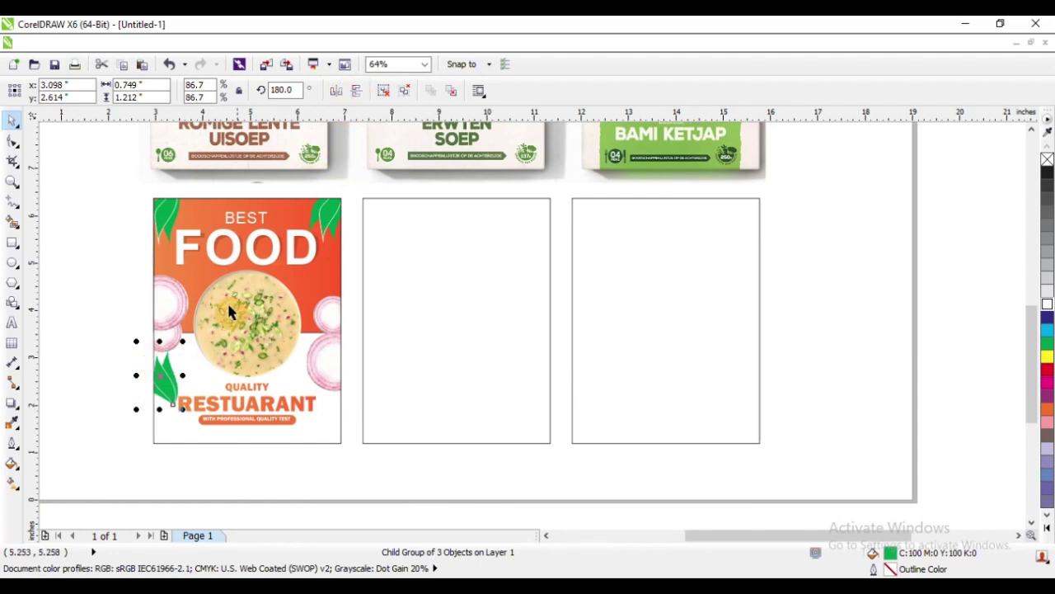
{"action": "left_click", "coordinate": [335, 91]}
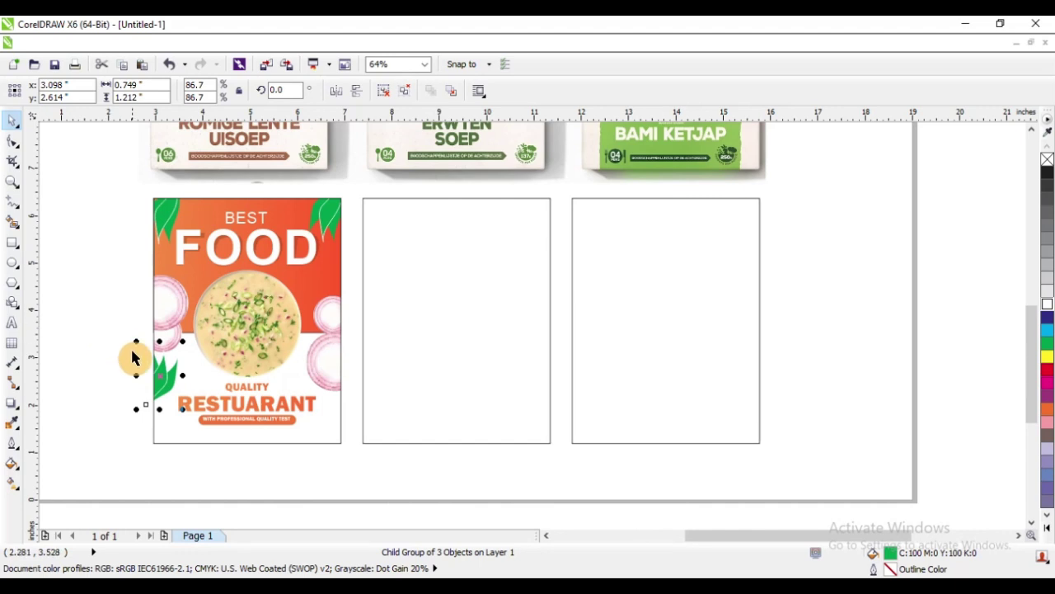
{"action": "left_click_drag", "start_coordinate": [153, 381], "coordinate": [147, 306]}
{"action": "left_click", "coordinate": [99, 243]}
{"action": "scroll", "coordinate": [176, 305], "scroll_direction": "down", "scroll_amount": 1}
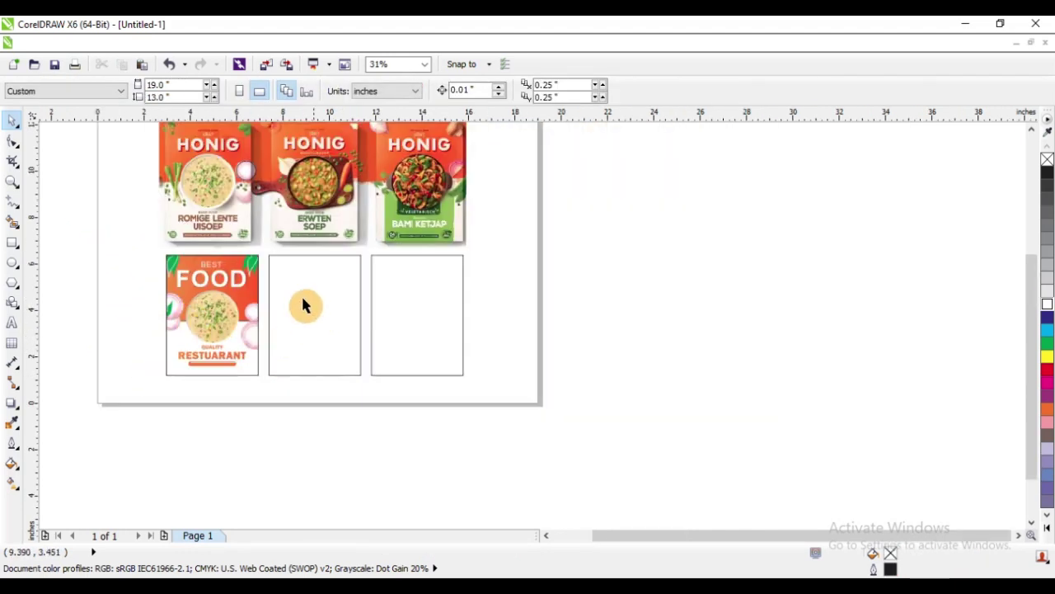
- Delete the two blank pack rectangles beside the finished first pack
{"action": "key", "text": "F2"}
{"action": "left_click_drag", "start_coordinate": [112, 202], "coordinate": [676, 431]}
{"action": "scroll", "coordinate": [350, 404], "scroll_direction": "down", "scroll_amount": 2}
{"action": "left_click_drag", "start_coordinate": [206, 195], "coordinate": [657, 450]}
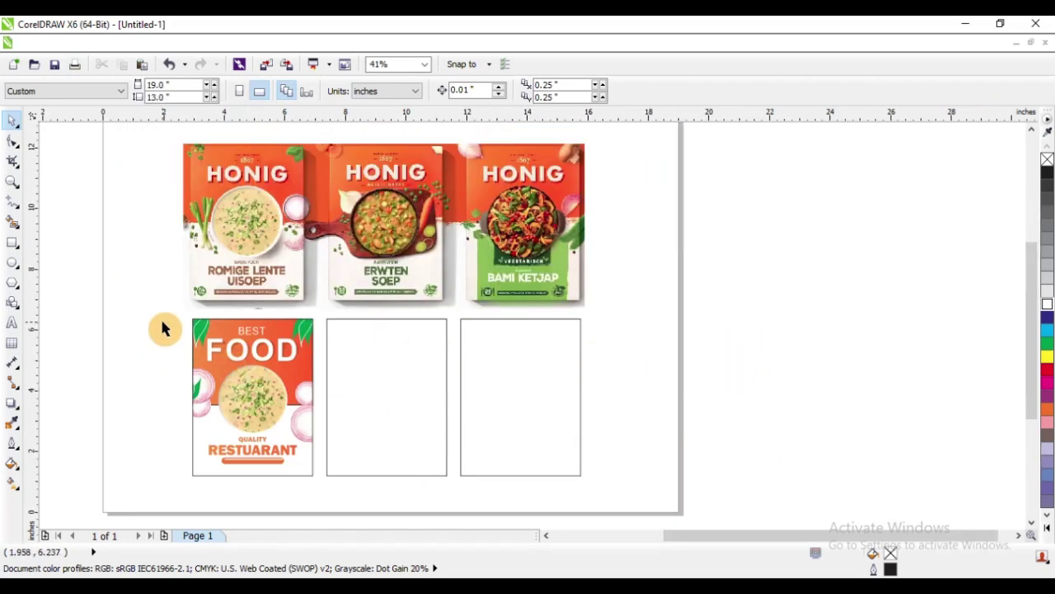
{"action": "left_click_drag", "start_coordinate": [323, 324], "coordinate": [654, 507]}
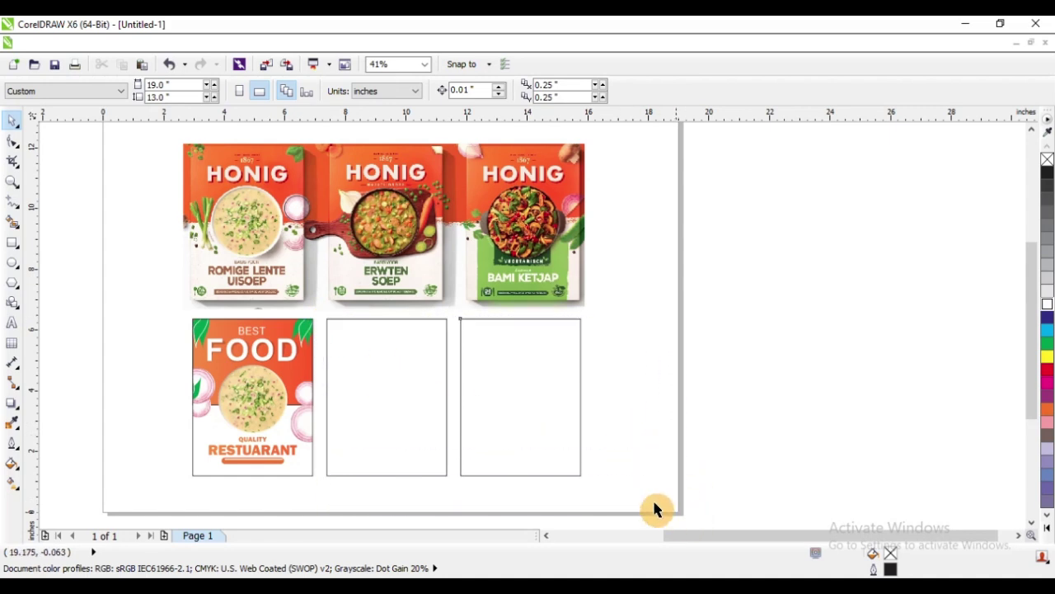
{"action": "key", "text": "Delete"}
- Place a copy of the complete first pack design beside the original
{"action": "left_click_drag", "start_coordinate": [361, 452], "coordinate": [363, 455]}
{"action": "left_click_drag", "start_coordinate": [252, 391], "coordinate": [391, 387]}
{"action": "right_click", "coordinate": [391, 386]}
{"action": "left_click", "coordinate": [544, 375]}
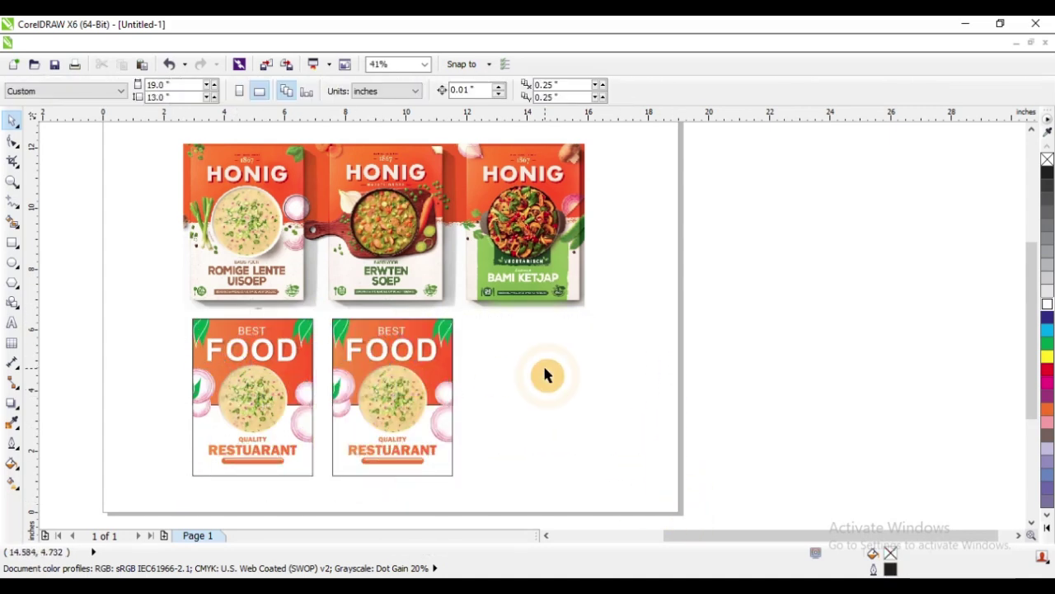
- Draw a circle about 2.063 inches across over the soup bowl on the middle reference pack
{"action": "scroll", "coordinate": [389, 305], "scroll_direction": "down", "scroll_amount": 2}
{"action": "key", "text": "F2"}
{"action": "left_click_drag", "start_coordinate": [341, 235], "coordinate": [502, 345]}
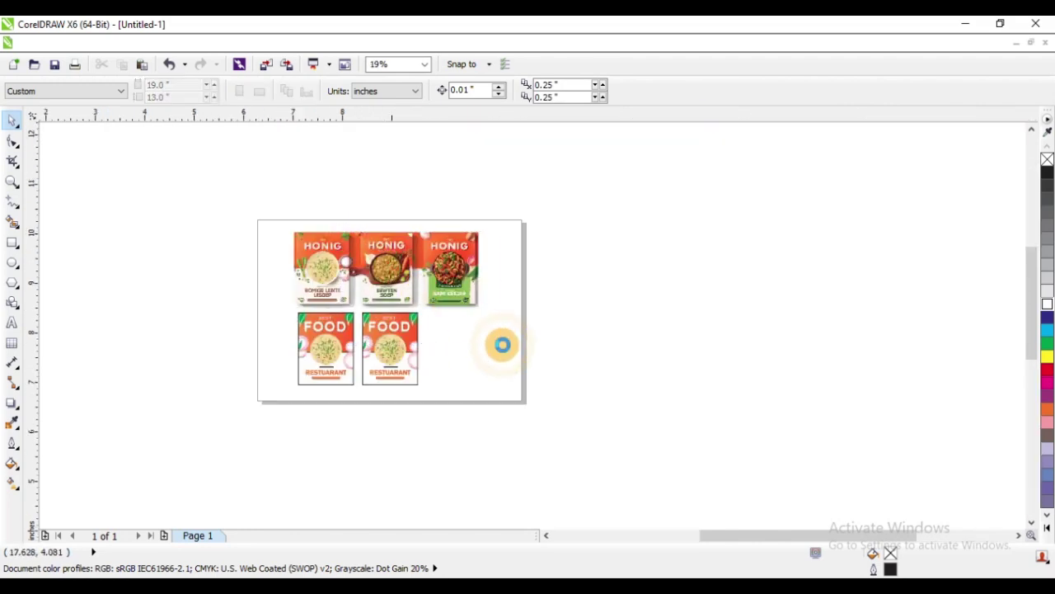
{"action": "key", "text": "F2"}
{"action": "left_click_drag", "start_coordinate": [580, 342], "coordinate": [580, 343]}
{"action": "key", "text": "F7"}
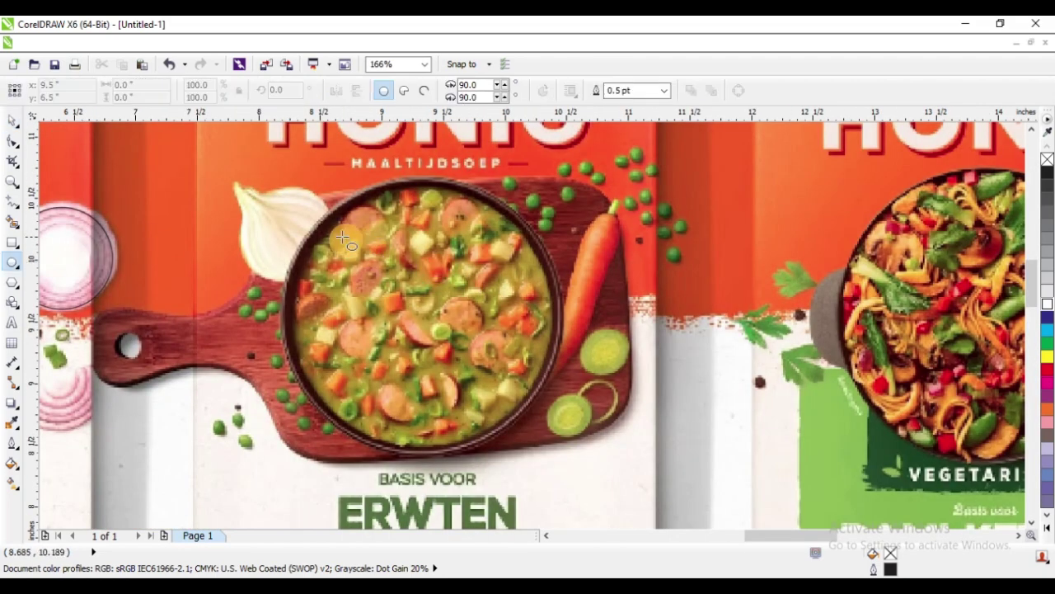
{"action": "left_click_drag", "start_coordinate": [295, 204], "coordinate": [559, 468]}
- Fit the circle to the soup bowl at about 2.213 inches across and copy it onto the noodle bowl
{"action": "key", "text": "space"}
{"action": "left_click_drag", "start_coordinate": [433, 329], "coordinate": [429, 306]}
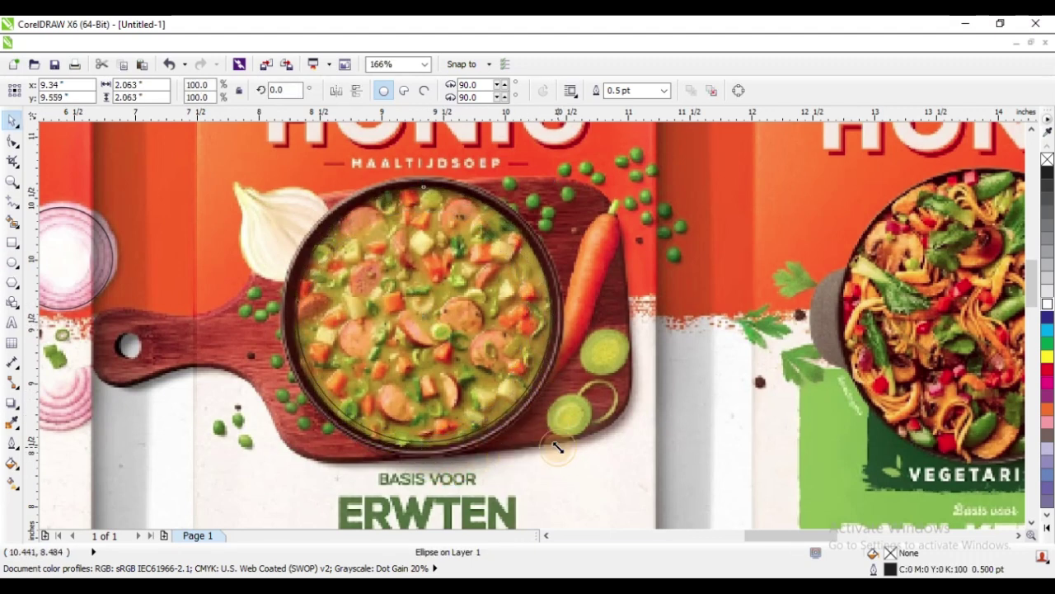
{"action": "left_click_drag", "start_coordinate": [557, 446], "coordinate": [565, 455]}
{"action": "scroll", "coordinate": [277, 404], "scroll_direction": "down", "scroll_amount": 3}
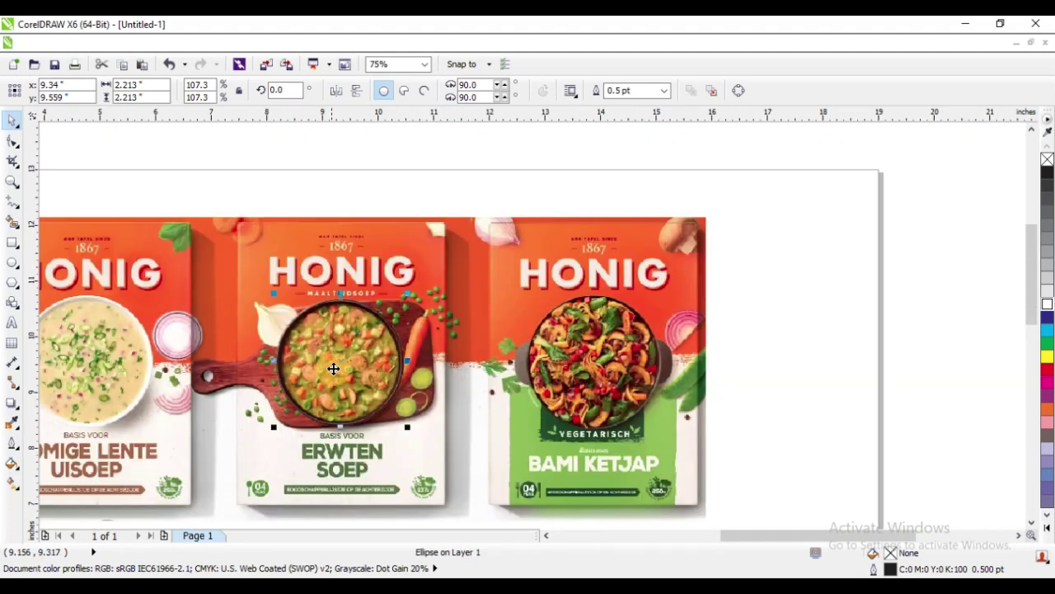
{"action": "left_click_drag", "start_coordinate": [335, 370], "coordinate": [588, 374]}
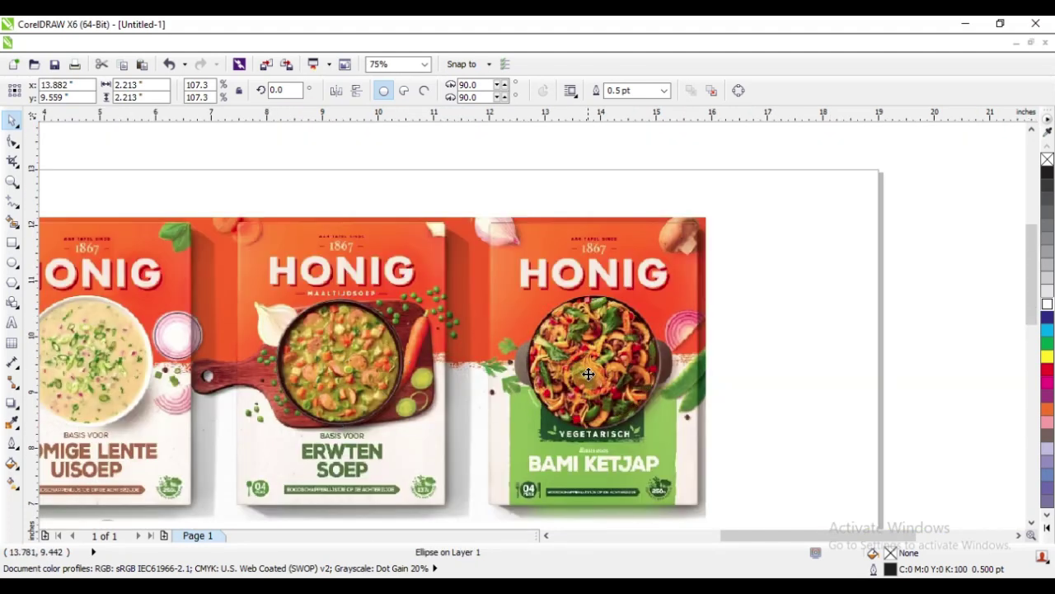
- Intersect each circle with the reference image to crop out the soup and noodle bowls
{"action": "left_click", "coordinate": [399, 228], "text": "shift"}
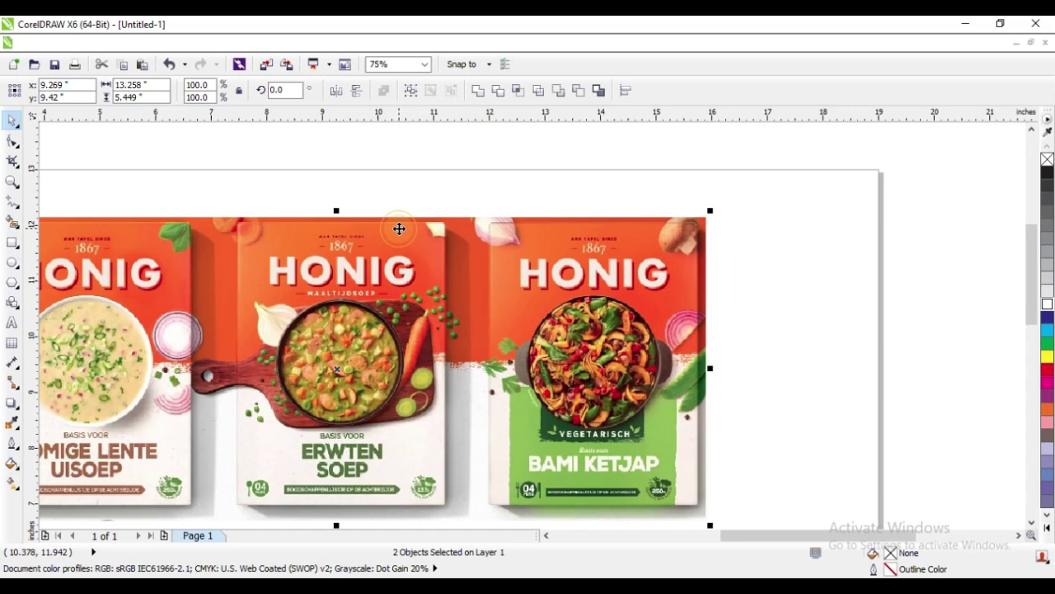
{"action": "left_click", "coordinate": [520, 93]}
{"action": "left_click", "coordinate": [557, 168]}
{"action": "left_click", "coordinate": [582, 327]}
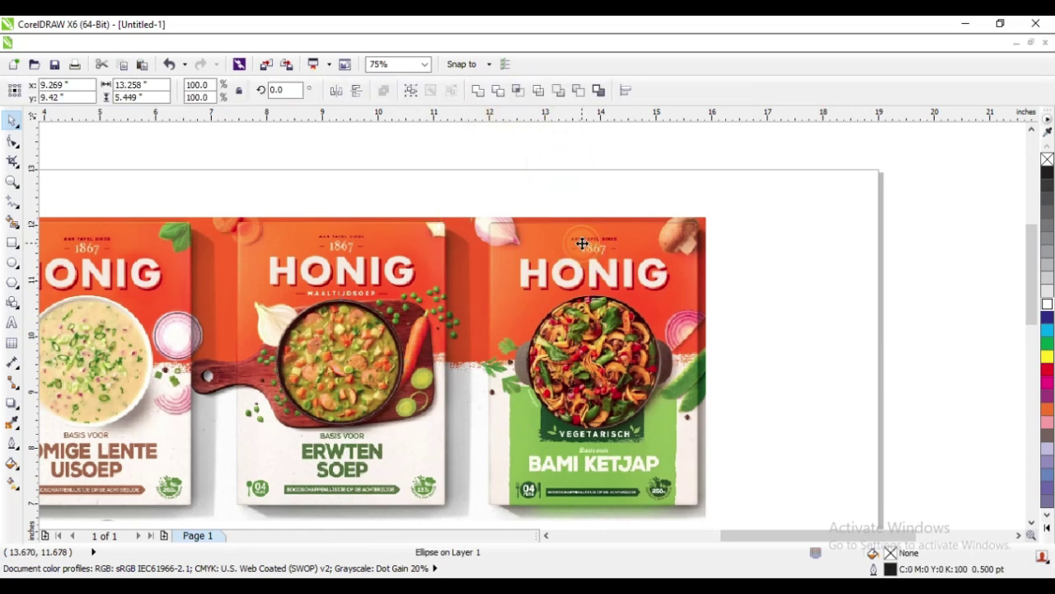
{"action": "left_click", "coordinate": [574, 198], "text": "shift"}
{"action": "left_click", "coordinate": [532, 89]}
{"action": "left_click", "coordinate": [372, 170]}
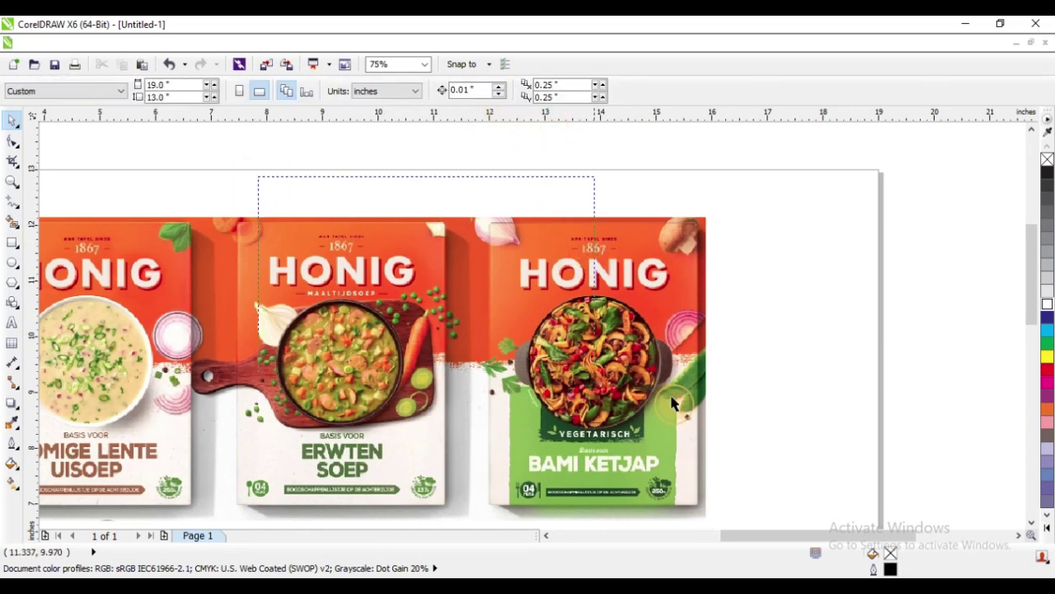
- Move both cropped bowls and their circles to the empty area beside the second pack
{"action": "left_click_drag", "start_coordinate": [672, 398], "coordinate": [732, 480]}
{"action": "scroll", "coordinate": [472, 243], "scroll_direction": "down", "scroll_amount": 1}
{"action": "left_click_drag", "start_coordinate": [541, 291], "coordinate": [589, 459]}
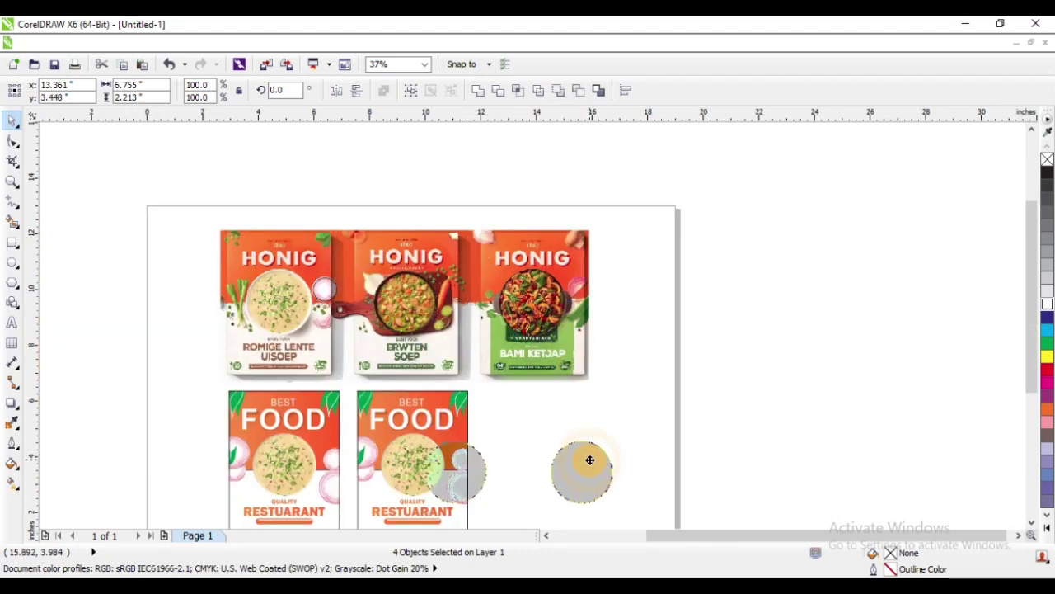
{"action": "scroll", "coordinate": [577, 453], "scroll_direction": "down", "scroll_amount": 2}
{"action": "scroll", "coordinate": [584, 447], "scroll_direction": "up", "scroll_amount": 3}
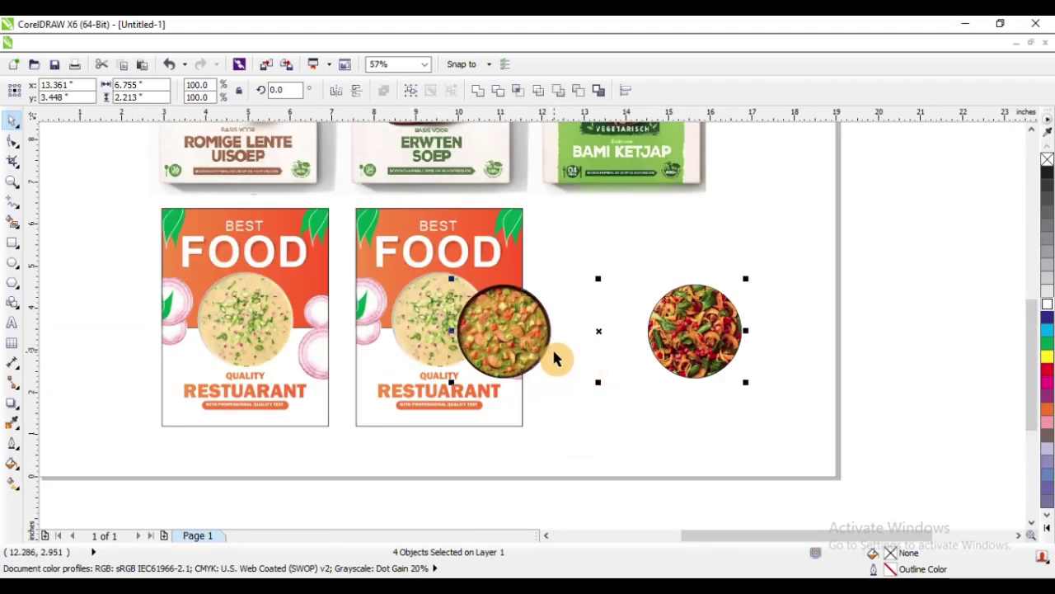
{"action": "left_click_drag", "start_coordinate": [500, 338], "coordinate": [585, 272]}
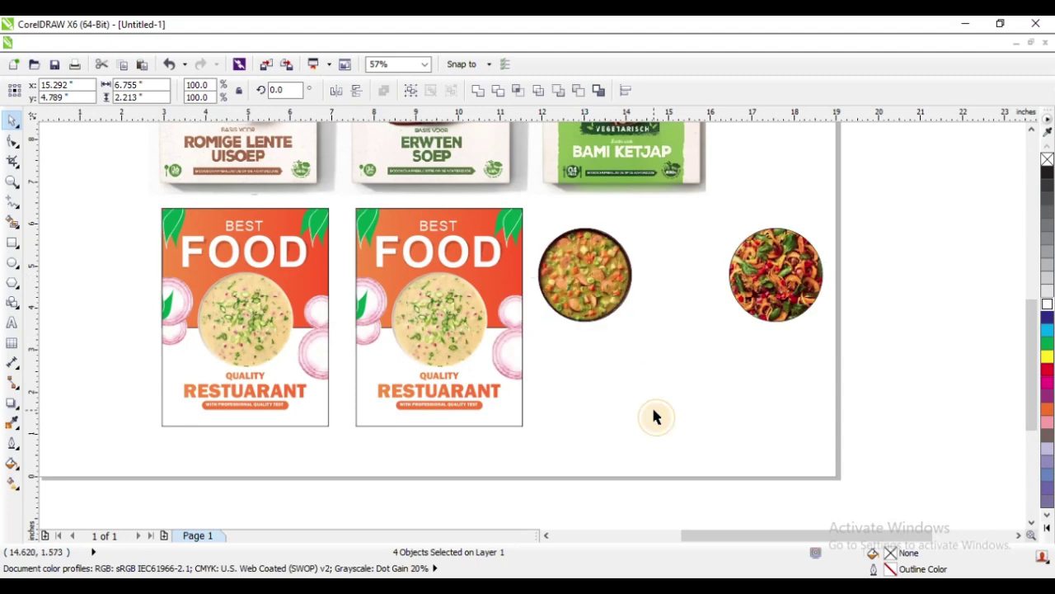
{"action": "left_click", "coordinate": [654, 418]}
- Delete the leftover circle outlines from the cropped soup and noodle bowls
{"action": "scroll", "coordinate": [421, 312], "scroll_direction": "down", "scroll_amount": 1}
{"action": "left_click_drag", "start_coordinate": [341, 240], "coordinate": [654, 401]}
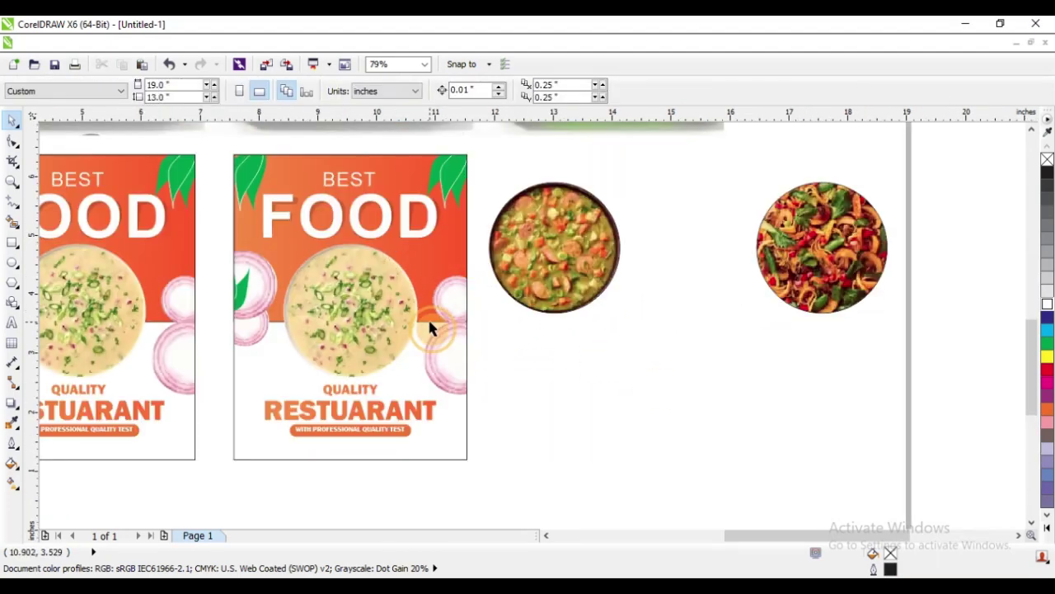
{"action": "left_click", "coordinate": [556, 219]}
{"action": "left_click_drag", "start_coordinate": [598, 240], "coordinate": [643, 314]}
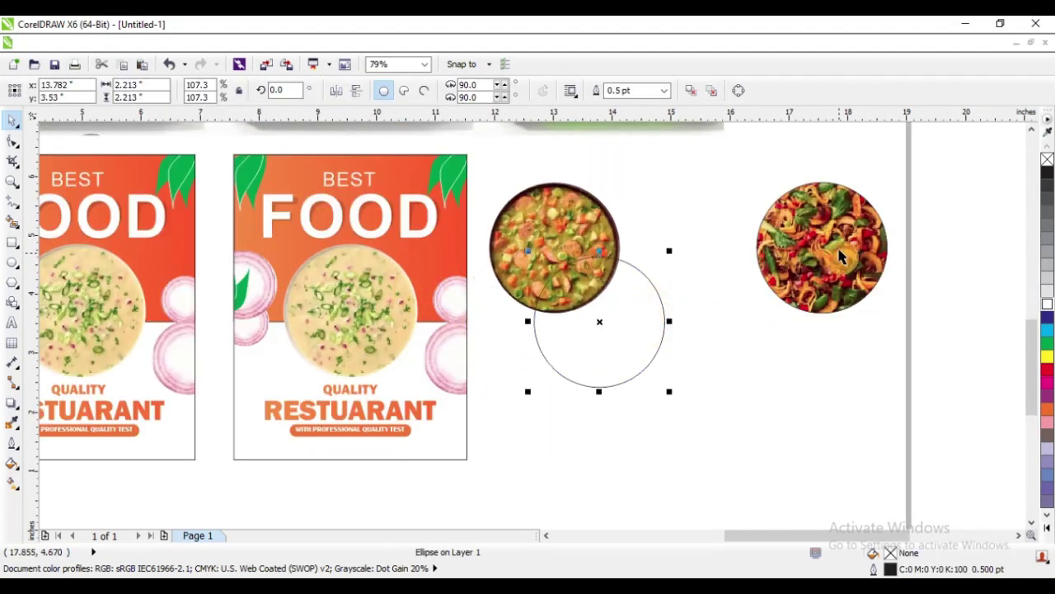
{"action": "key", "text": "Delete"}
{"action": "left_click_drag", "start_coordinate": [824, 254], "coordinate": [783, 369]}
{"action": "key", "text": "Delete"}
- Centre the cropped soup bowl horizontally and vertically on the second pack and cut it to the clipboard
{"action": "left_click", "coordinate": [589, 239]}
{"action": "left_click", "coordinate": [341, 305], "text": "shift"}
{"action": "key", "text": "c"}
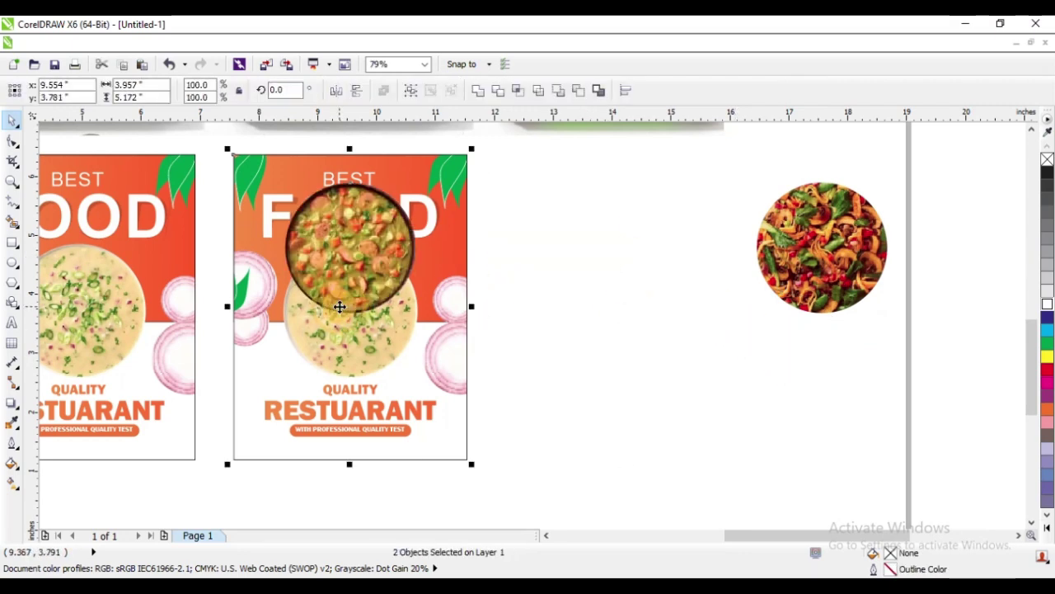
{"action": "key", "text": "e"}
{"action": "left_click", "coordinate": [642, 226]}
{"action": "left_click", "coordinate": [329, 286]}
{"action": "key", "text": "ctrl+x"}
{"action": "left_click", "coordinate": [347, 283]}
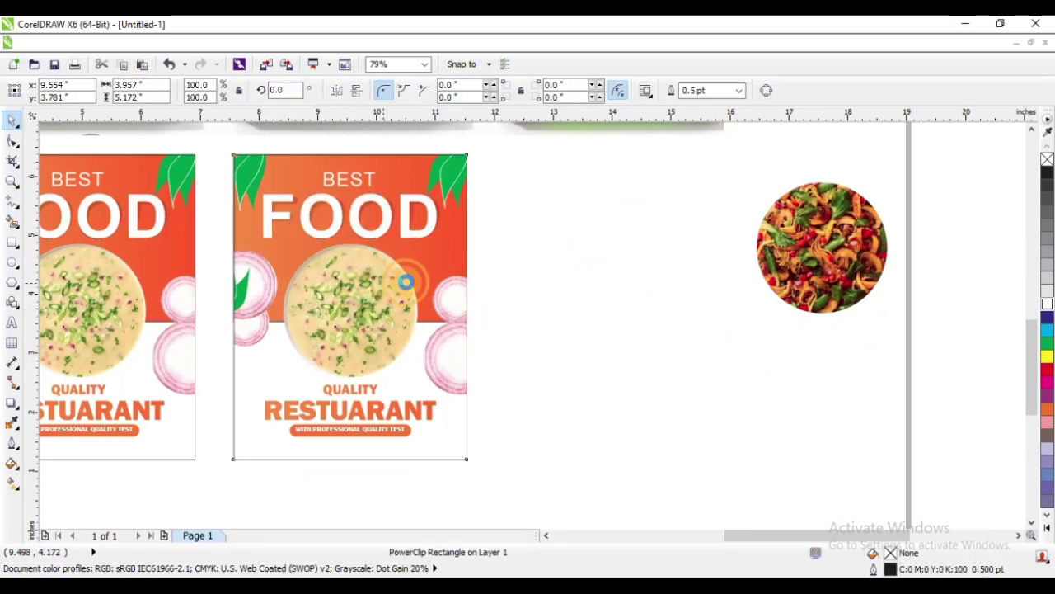
{"action": "key", "text": "Delete"}
{"action": "key", "text": "ctrl+z"}
- Remove the original cream soup bowl from the second pack to reveal the cropped vegetable soup bowl
{"action": "left_click", "coordinate": [537, 227]}
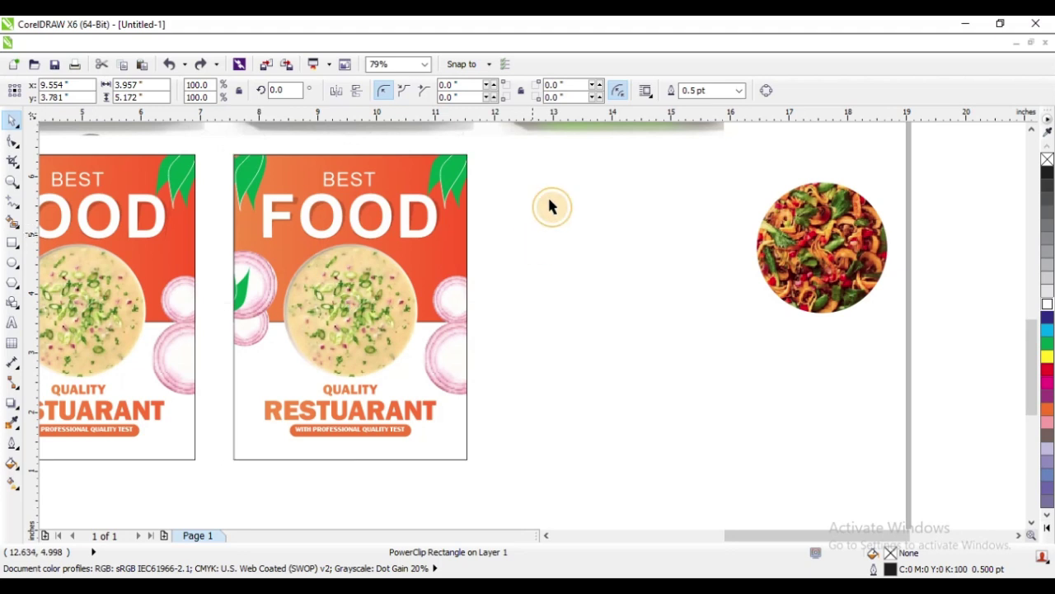
{"action": "left_click_drag", "start_coordinate": [555, 177], "coordinate": [266, 416]}
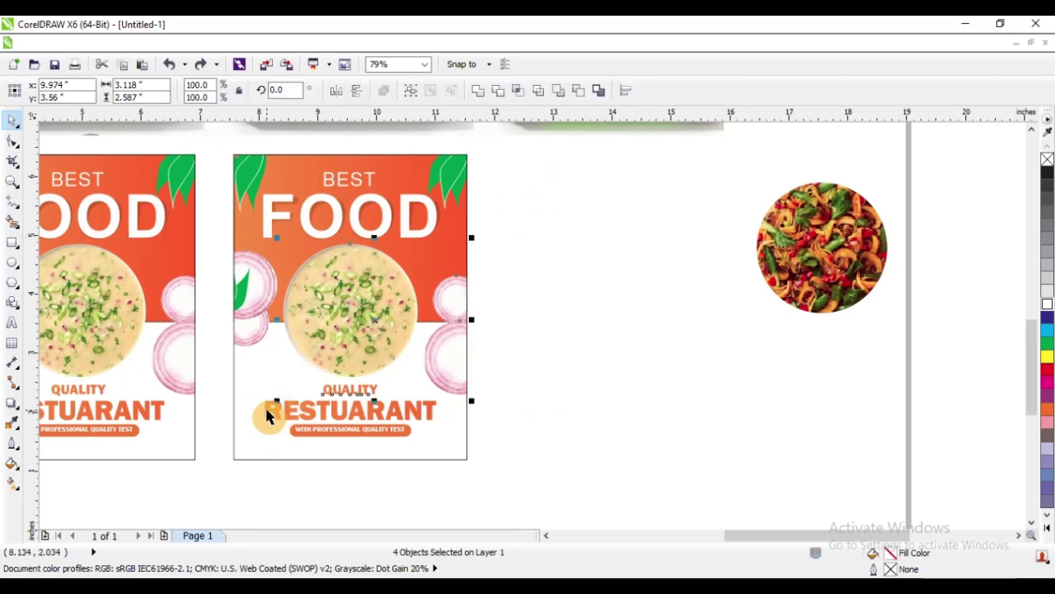
{"action": "left_click", "coordinate": [512, 281]}
{"action": "left_click", "coordinate": [384, 302]}
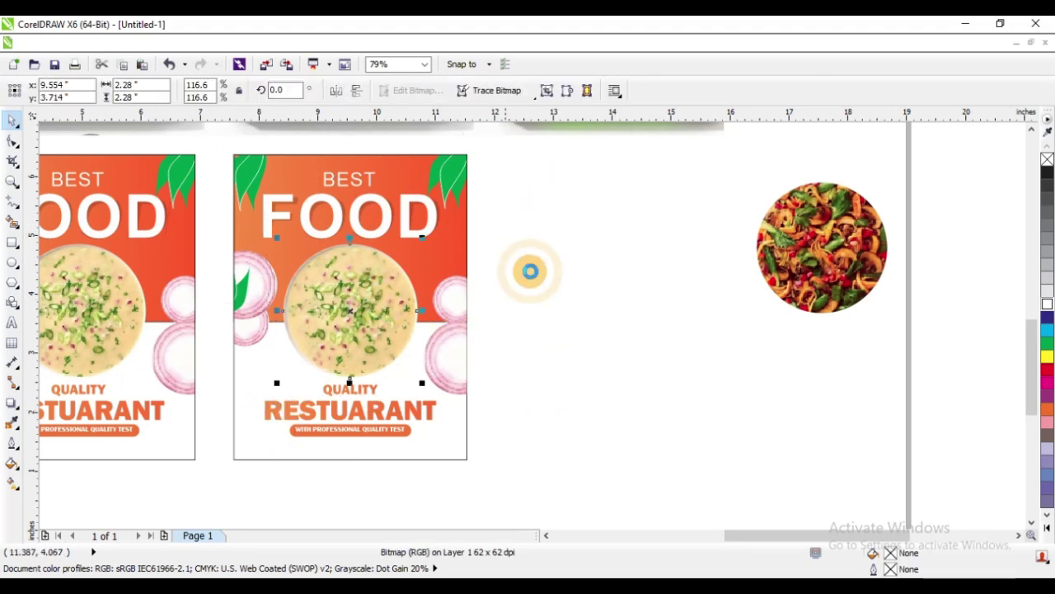
{"action": "left_click", "coordinate": [531, 270]}
{"action": "key", "text": "ctrl+z"}
{"action": "left_click", "coordinate": [549, 242]}
{"action": "scroll", "coordinate": [297, 330], "scroll_direction": "down", "scroll_amount": 2}
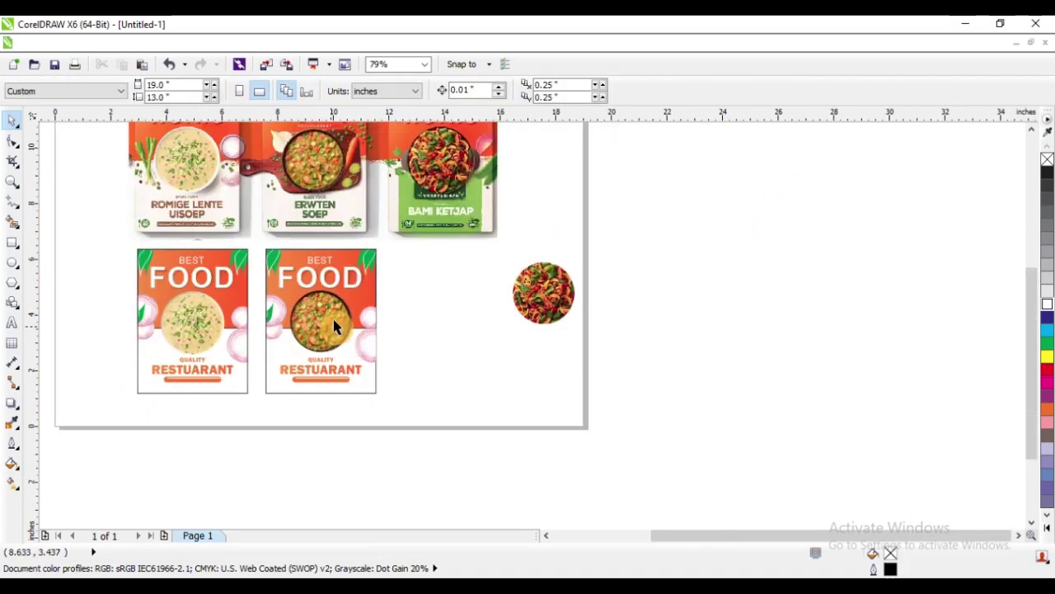
{"action": "key", "text": "F2"}
{"action": "left_click_drag", "start_coordinate": [247, 195], "coordinate": [670, 436]}
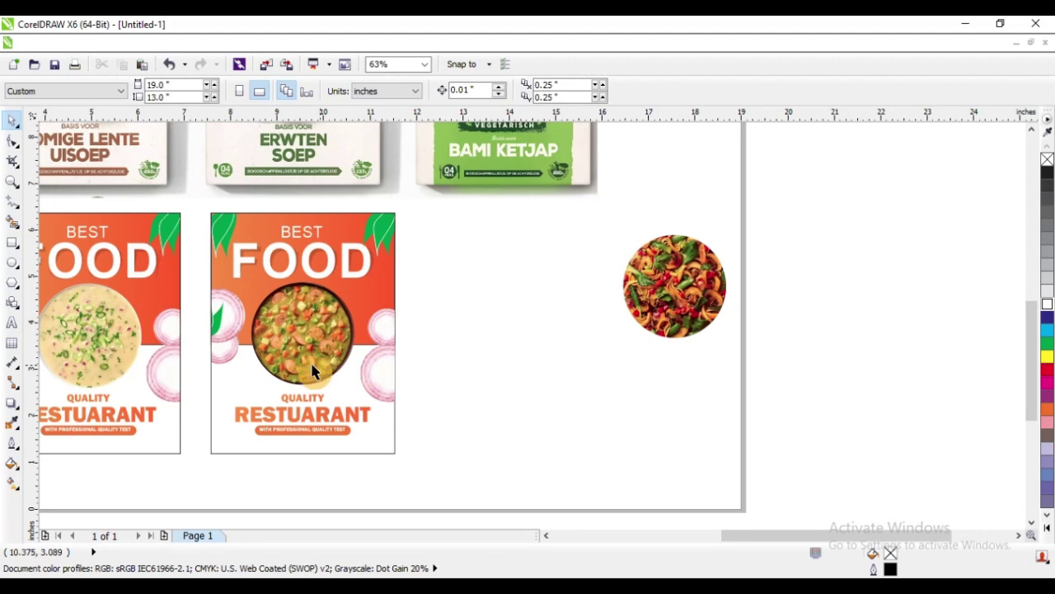
- Undo the bowl swap on the second pack and the deletion of the circle outlines around the cropped bowls
{"action": "key", "text": "ctrl+z"}
{"action": "key", "text": "ctrl+z"}
{"action": "key", "text": "ctrl+z"}
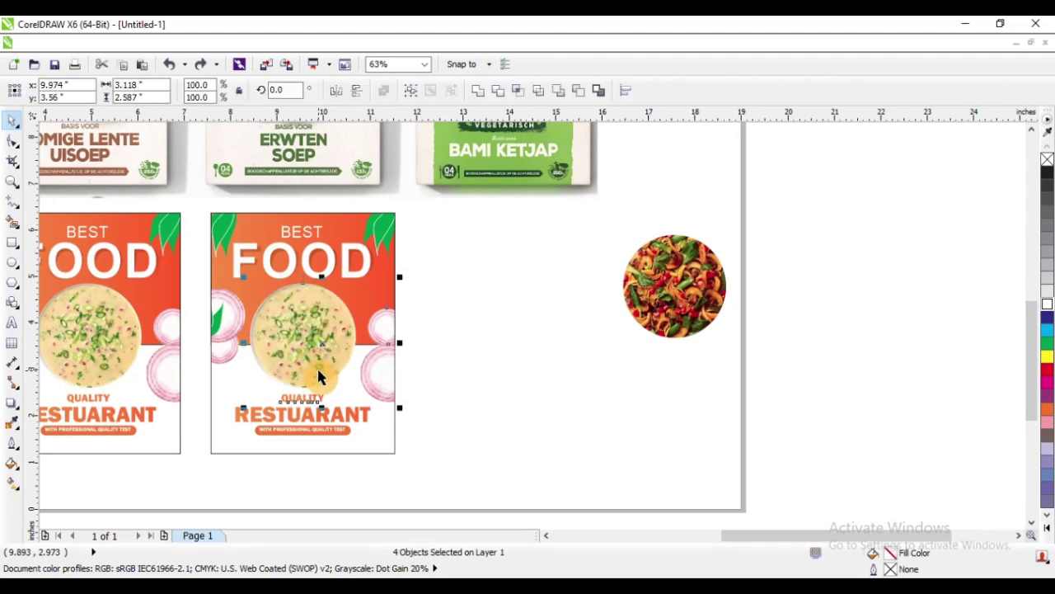
{"action": "key", "text": "ctrl+z"}
{"action": "key", "text": "ctrl+z"}
{"action": "key", "text": "ctrl+z"}
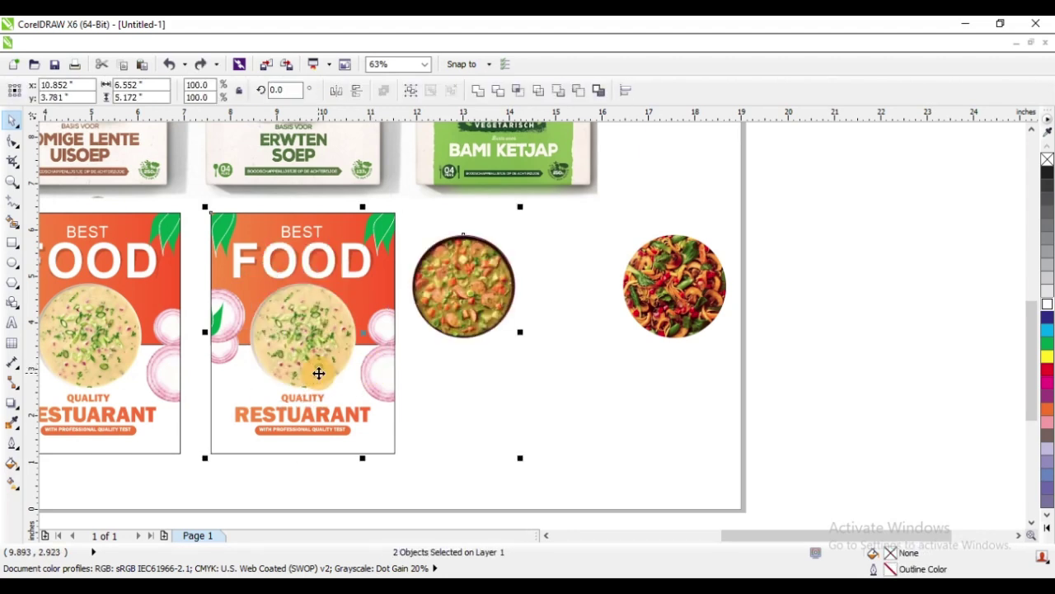
{"action": "key", "text": "ctrl+z"}
{"action": "key", "text": "ctrl+z"}
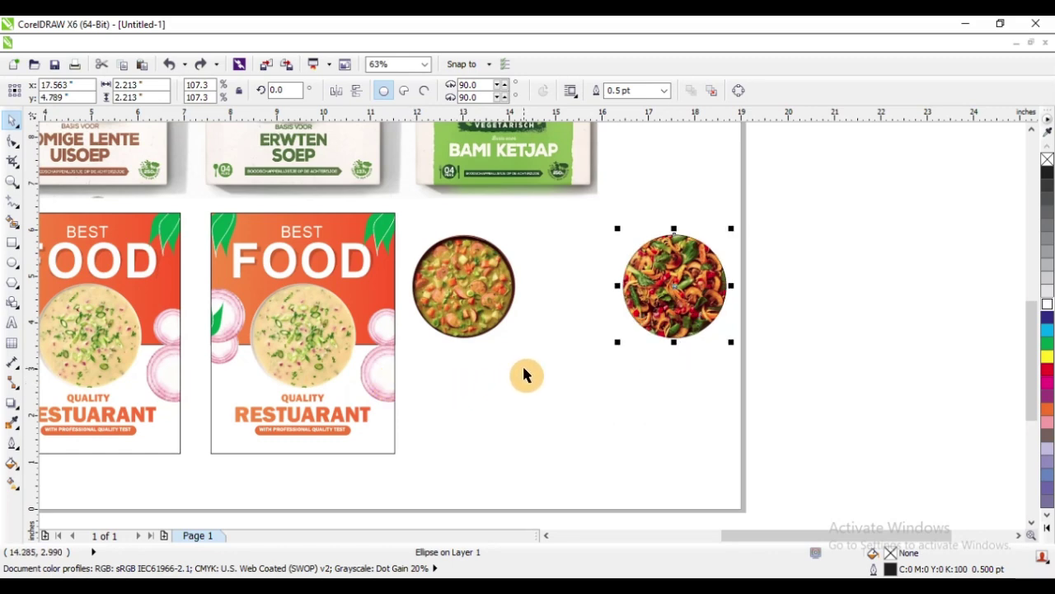
{"action": "key", "text": "ctrl+z"}
{"action": "key", "text": "ctrl+z"}
- Enlarge the circle around the cropped vegetable soup bowl to about 2.3 inches and place it behind the bowl with a white fill
{"action": "left_click", "coordinate": [564, 364]}
{"action": "key", "text": "F2"}
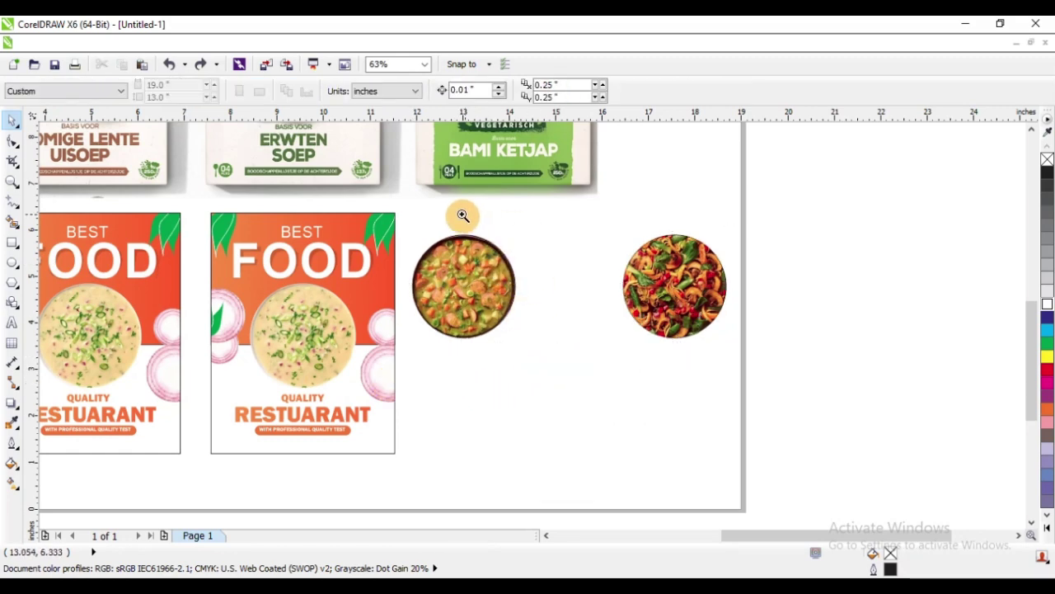
{"action": "left_click_drag", "start_coordinate": [462, 215], "coordinate": [544, 320]}
{"action": "left_click", "coordinate": [522, 301]}
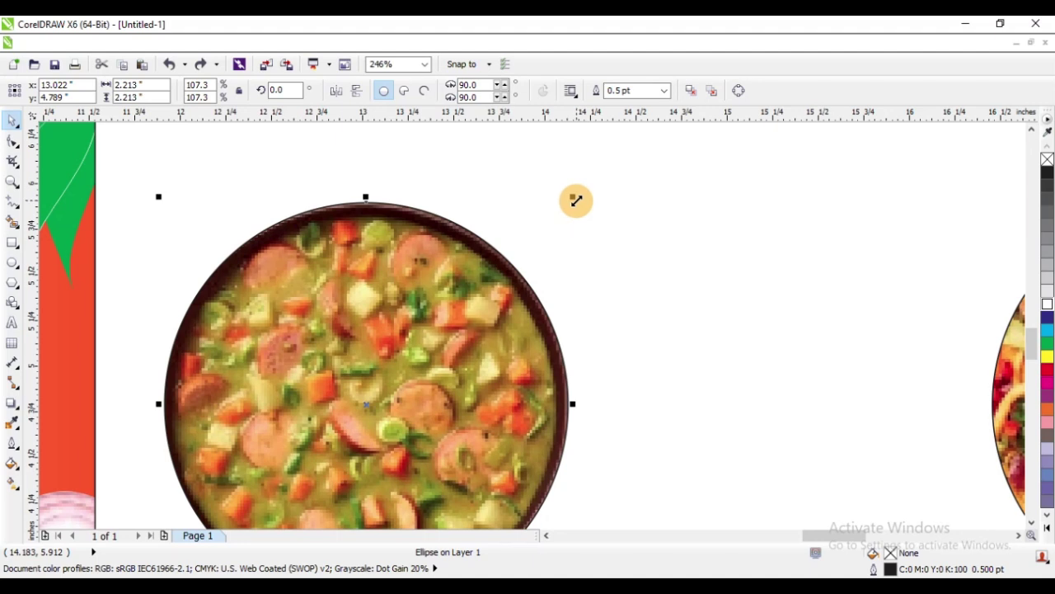
{"action": "left_click_drag", "start_coordinate": [575, 200], "coordinate": [582, 188]}
{"action": "left_click", "coordinate": [1047, 304]}
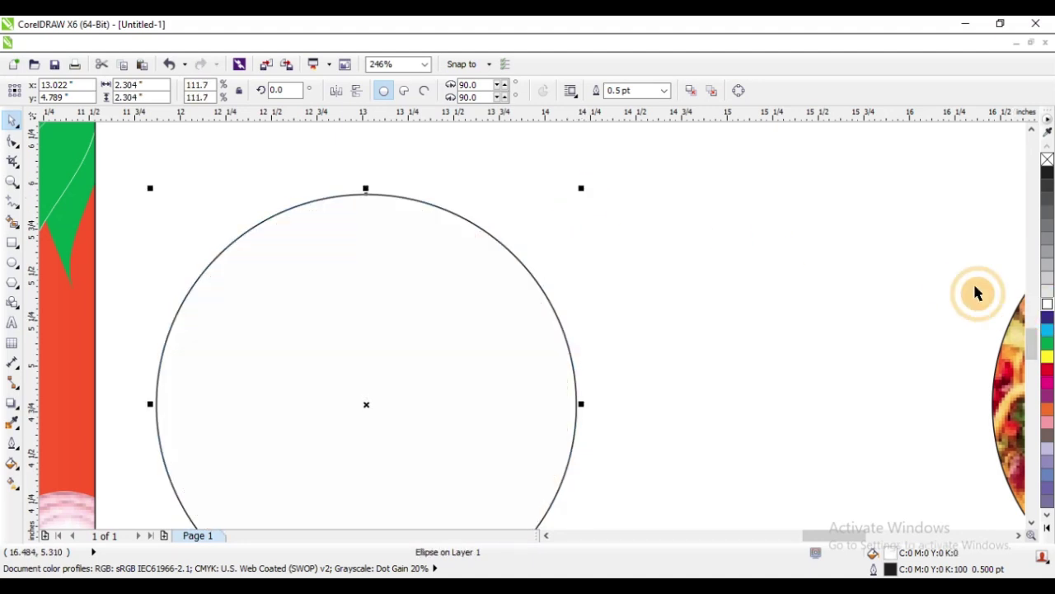
{"action": "key", "text": "shift+Page_Down"}
{"action": "left_click", "coordinate": [674, 214]}
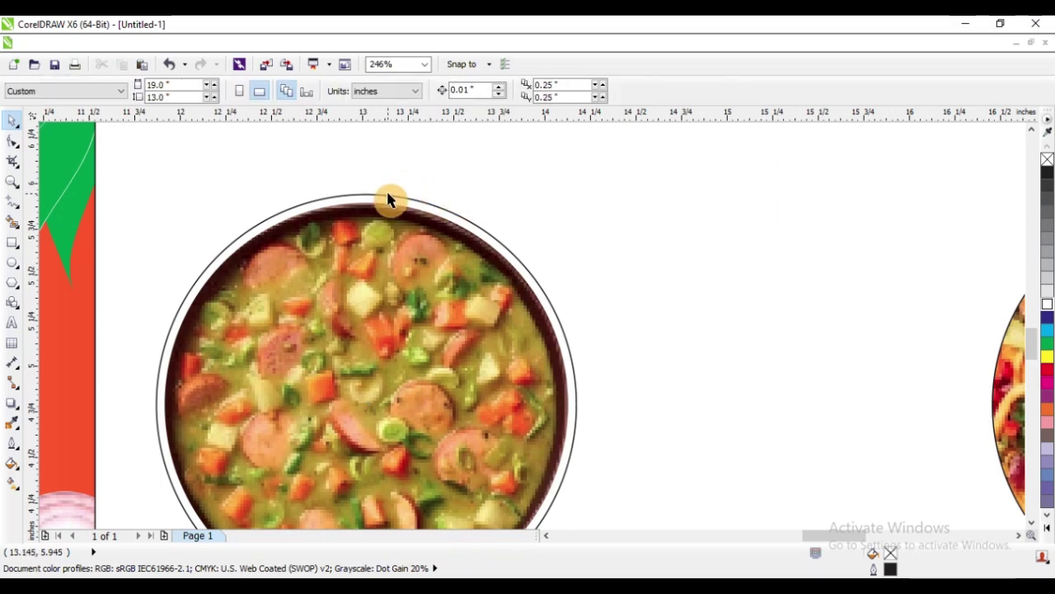
- Remove the outline from the white circle and group the circle with the vegetable soup bowl
{"action": "left_click_drag", "start_coordinate": [392, 196], "coordinate": [498, 200]}
{"action": "key", "text": "ctrl+z"}
{"action": "right_click", "coordinate": [1048, 162]}
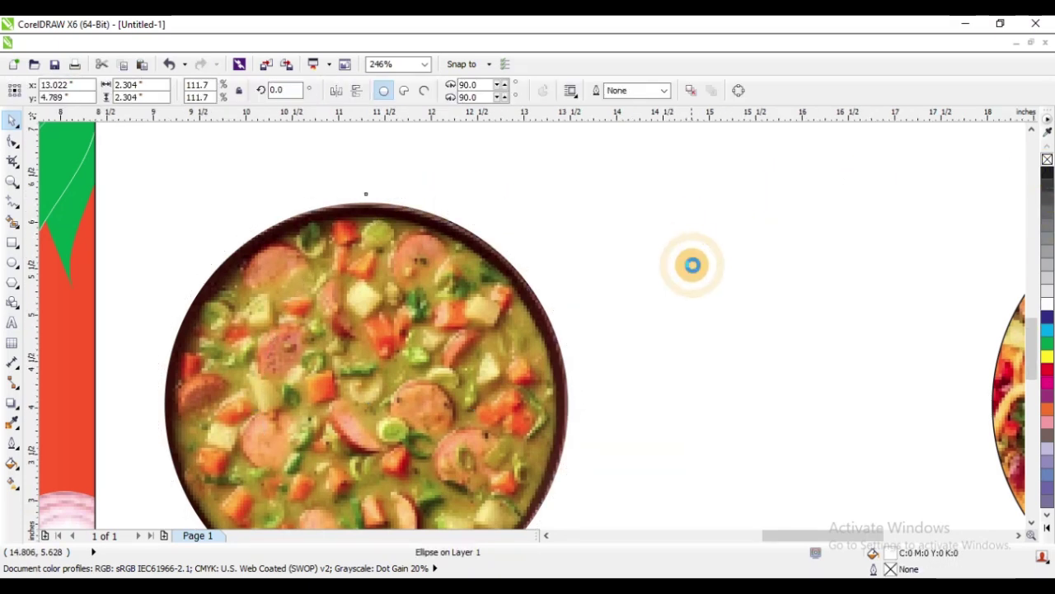
{"action": "scroll", "coordinate": [693, 264], "scroll_direction": "down", "scroll_amount": 4}
{"action": "left_click_drag", "start_coordinate": [724, 230], "coordinate": [544, 391]}
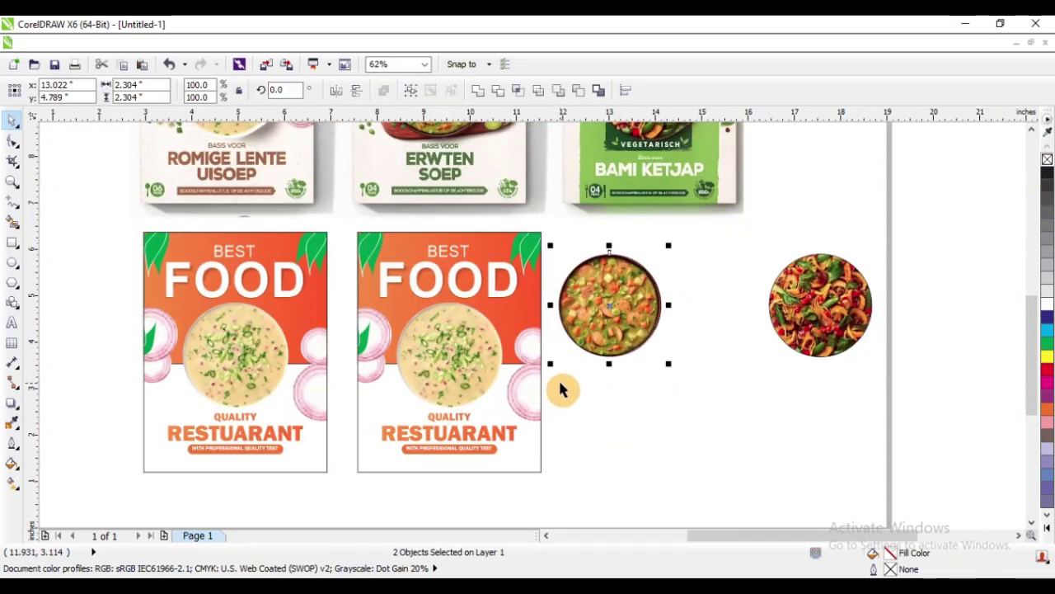
{"action": "key", "text": "ctrl+g"}
- Centre the grouped vegetable soup bowl horizontally and vertically on the second pack
{"action": "left_click", "coordinate": [475, 321]}
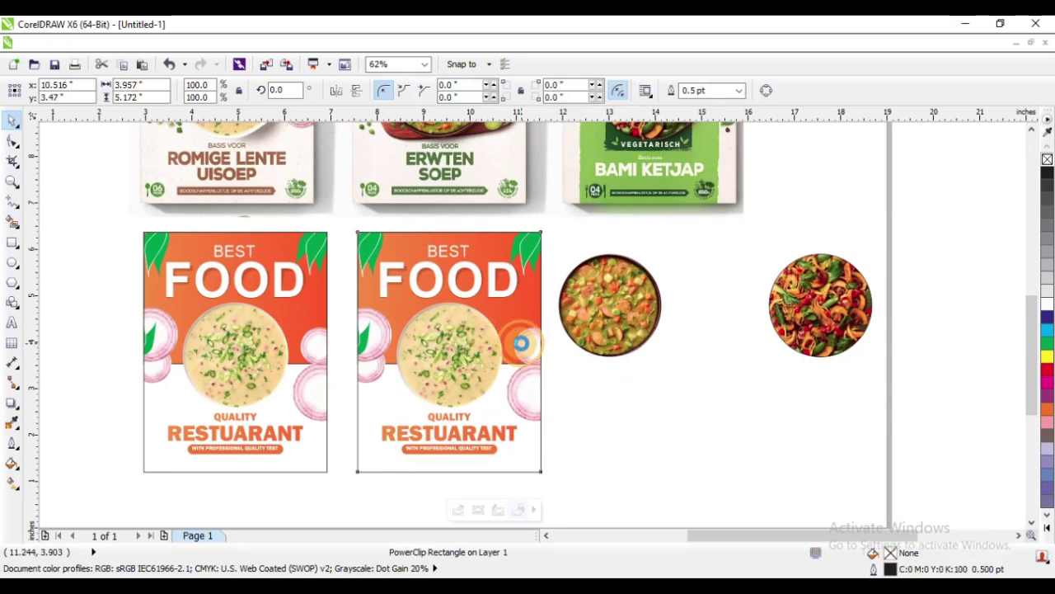
{"action": "left_click_drag", "start_coordinate": [581, 211], "coordinate": [409, 384]}
{"action": "key", "text": "ctrl+z"}
{"action": "left_click_drag", "start_coordinate": [624, 422], "coordinate": [402, 280]}
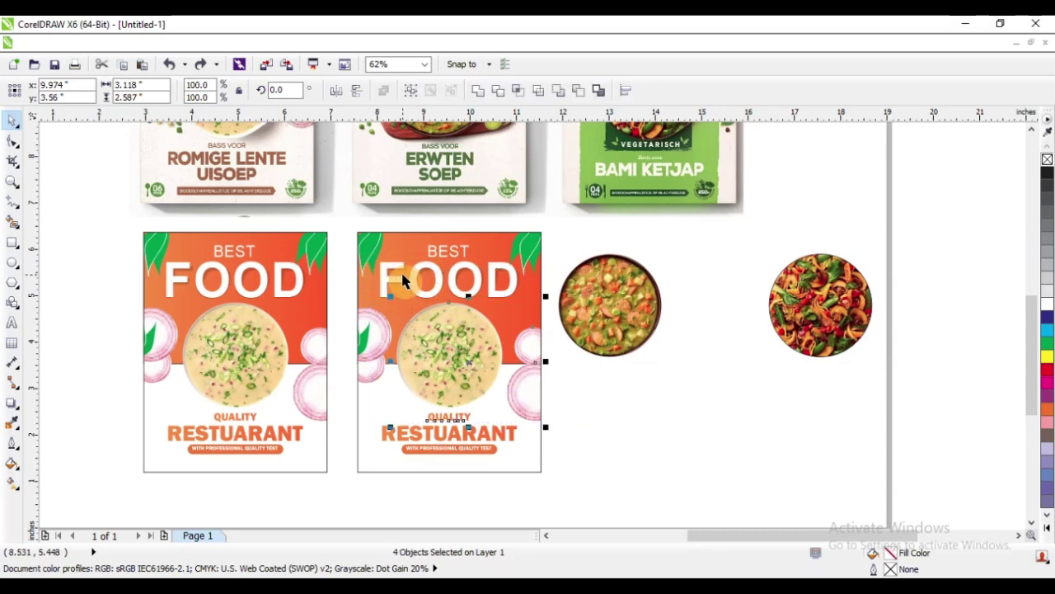
{"action": "left_click_drag", "start_coordinate": [399, 241], "coordinate": [728, 437]}
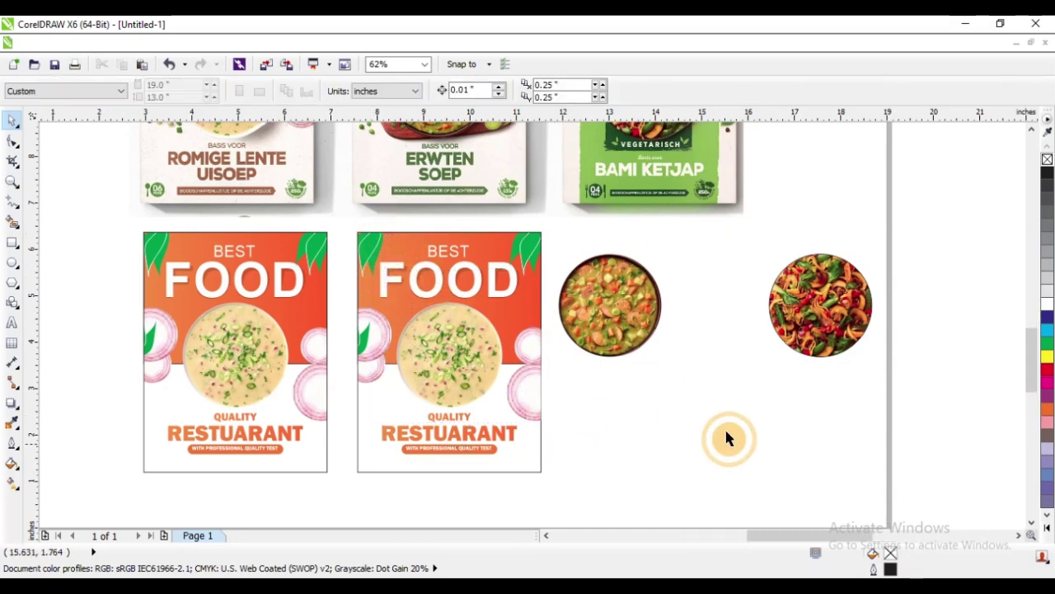
{"action": "left_click", "coordinate": [636, 253]}
{"action": "left_click", "coordinate": [347, 352], "text": "shift"}
{"action": "key", "text": "c"}
{"action": "key", "text": "e"}
{"action": "left_click", "coordinate": [607, 315]}
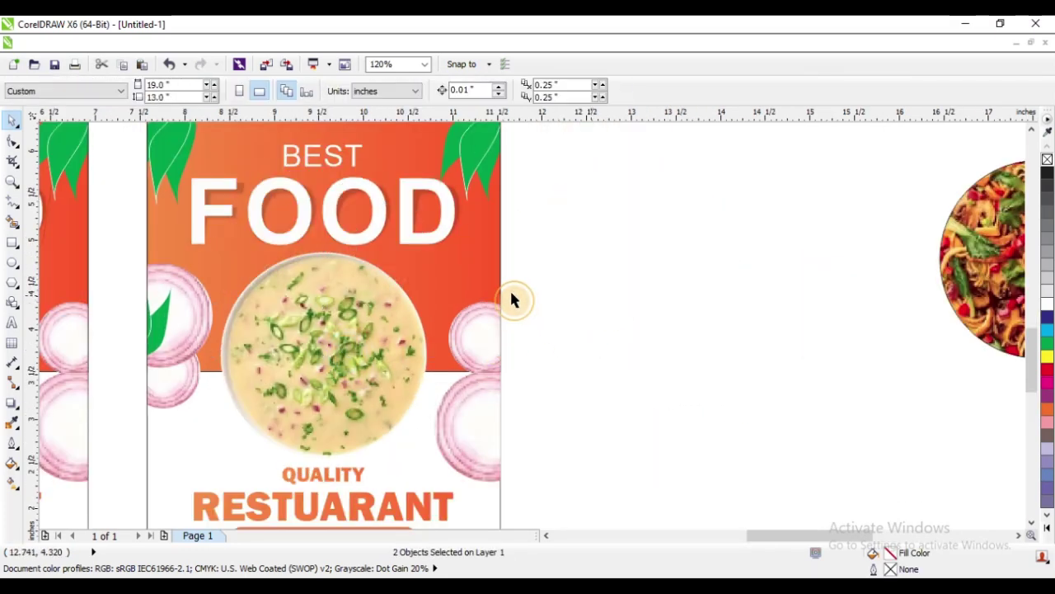
- Delete the original cream soup bowl from the second pack
{"action": "left_click", "coordinate": [393, 309]}
{"action": "key", "text": "Delete"}
{"action": "scroll", "coordinate": [305, 303], "scroll_direction": "down", "scroll_amount": 4}
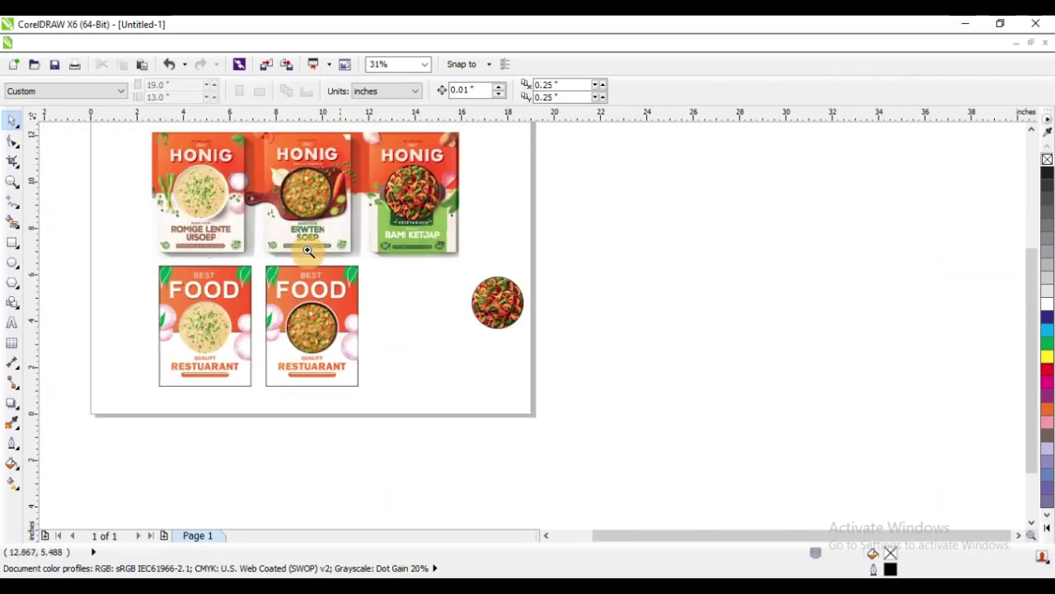
{"action": "key", "text": "F2"}
{"action": "left_click_drag", "start_coordinate": [219, 234], "coordinate": [540, 428]}
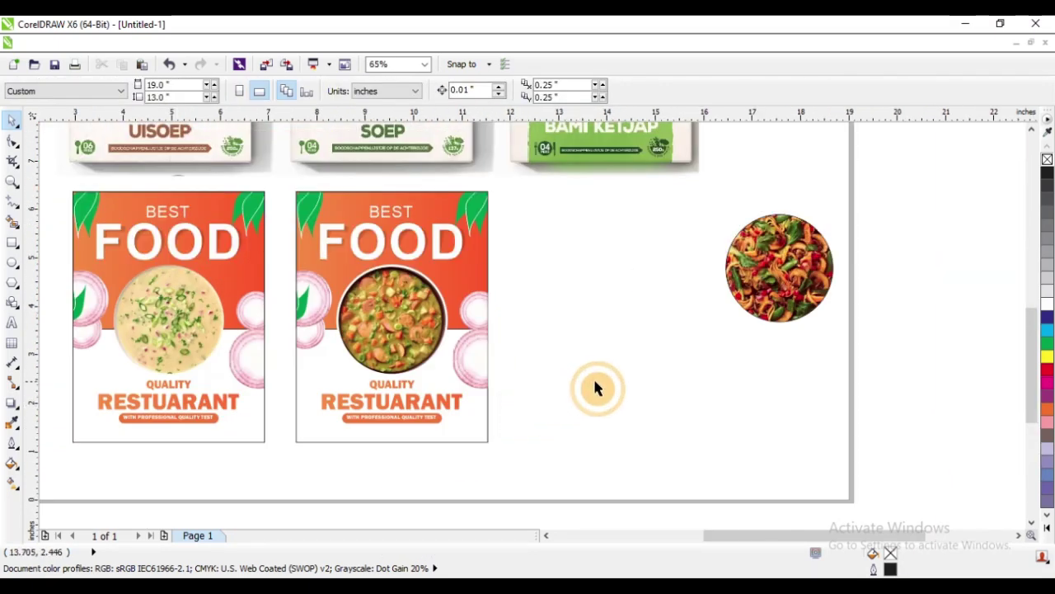
{"action": "left_click_drag", "start_coordinate": [462, 424], "coordinate": [405, 401]}
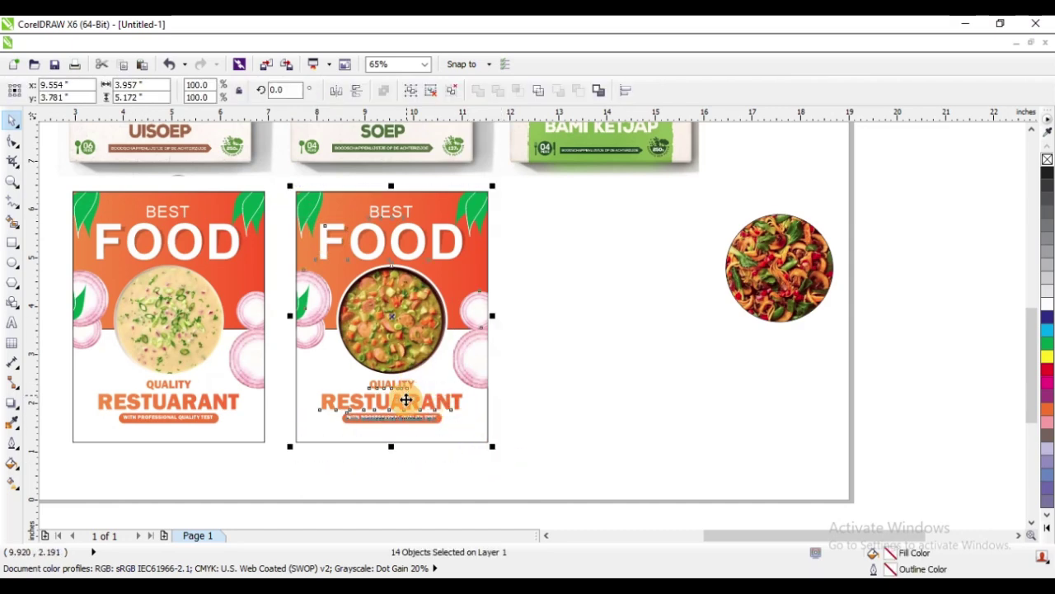
{"action": "scroll", "coordinate": [404, 400], "scroll_direction": "down", "scroll_amount": 2}
{"action": "left_click_drag", "start_coordinate": [355, 192], "coordinate": [671, 487]}
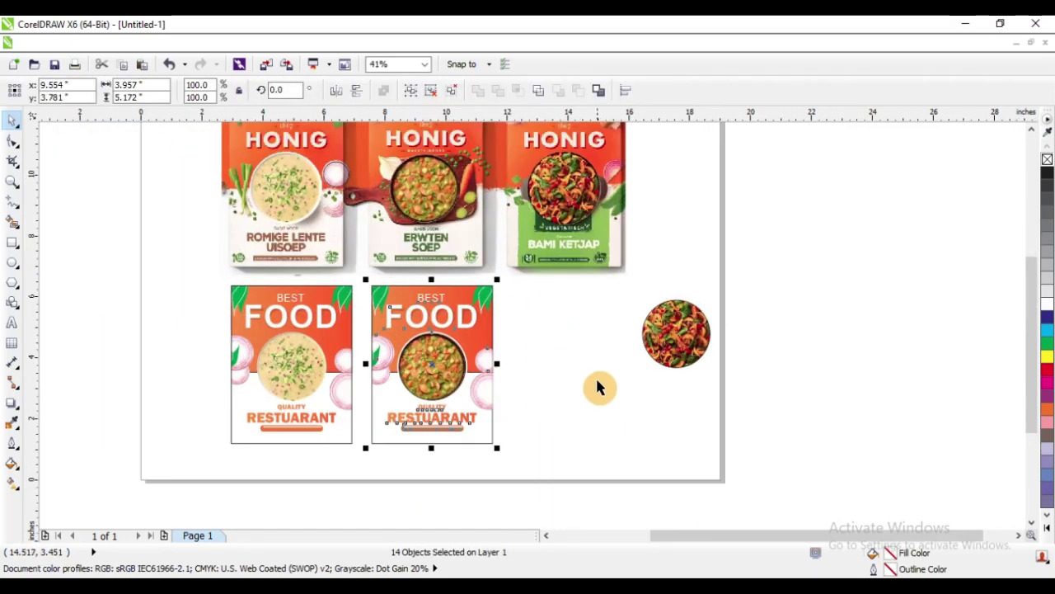
{"action": "left_click", "coordinate": [594, 378]}
- Try to recolour the RESTUARANT title on the second pack with green #617945 sampled from the ERWTEN SOEP title
{"action": "left_click_drag", "start_coordinate": [198, 207], "coordinate": [691, 475]}
{"action": "left_click", "coordinate": [18, 424]}
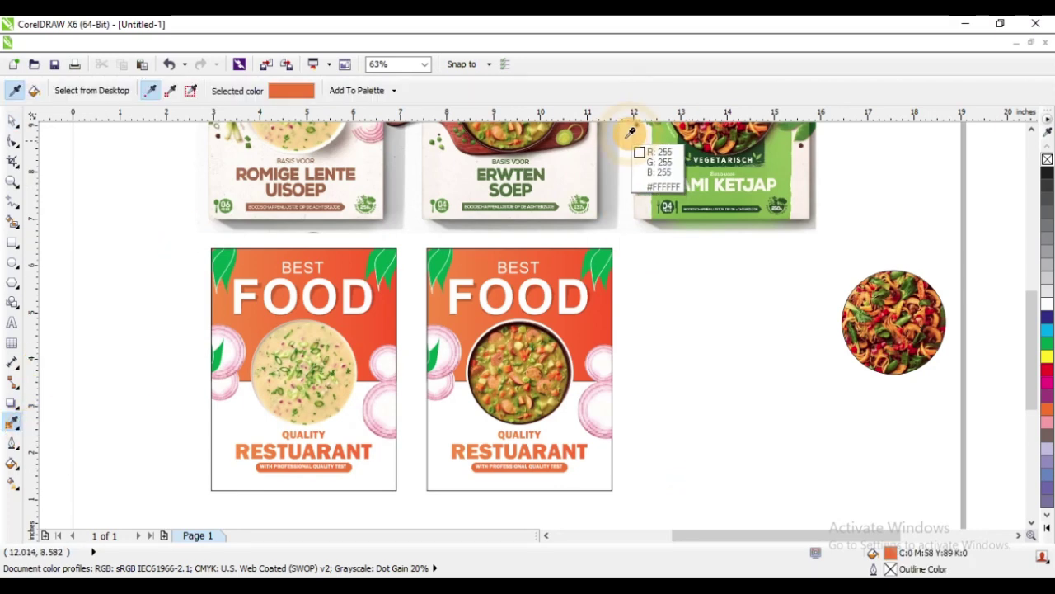
{"action": "left_click", "coordinate": [530, 163]}
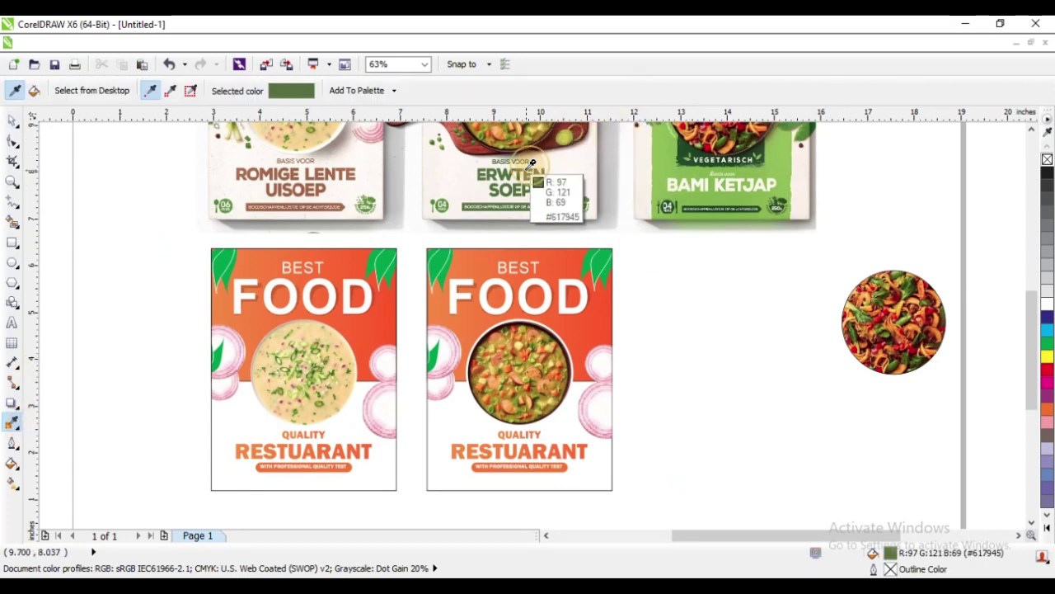
{"action": "key", "text": "F2"}
{"action": "left_click_drag", "start_coordinate": [394, 416], "coordinate": [641, 495]}
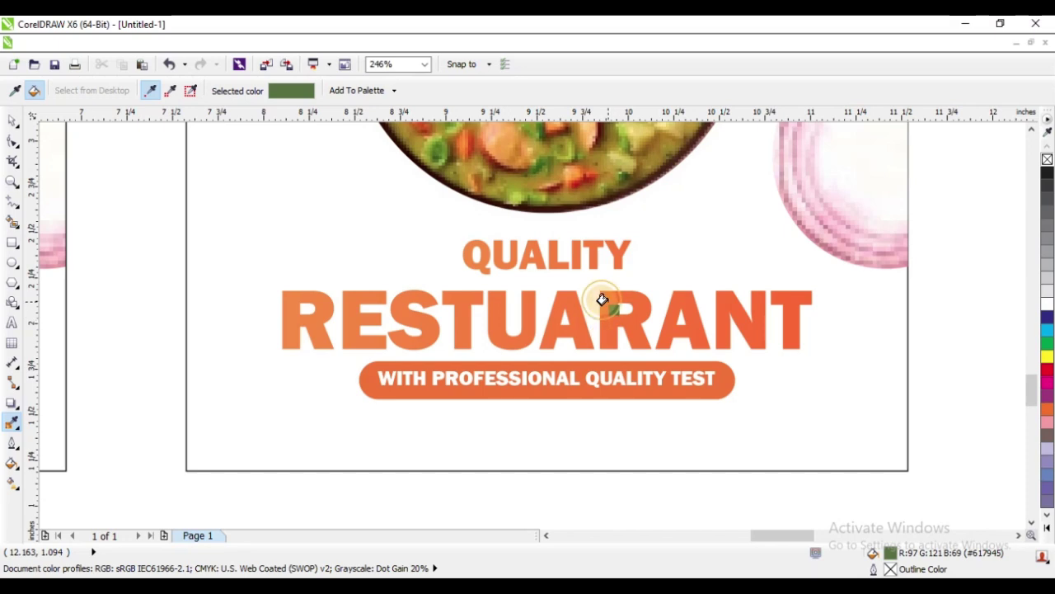
{"action": "left_click", "coordinate": [602, 300]}
{"action": "scroll", "coordinate": [413, 391], "scroll_direction": "down", "scroll_amount": 3}
{"action": "key", "text": "ctrl+z"}
{"action": "key", "text": "space"}
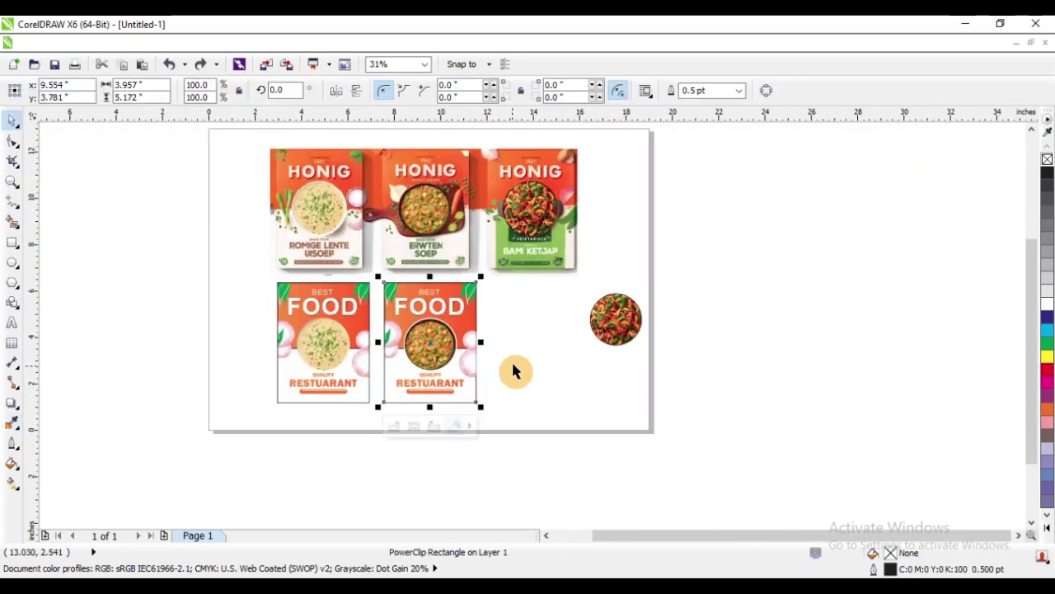
- Examine the title wording on the middle reference pack against the second pack's text
{"action": "left_click_drag", "start_coordinate": [398, 437], "coordinate": [370, 433]}
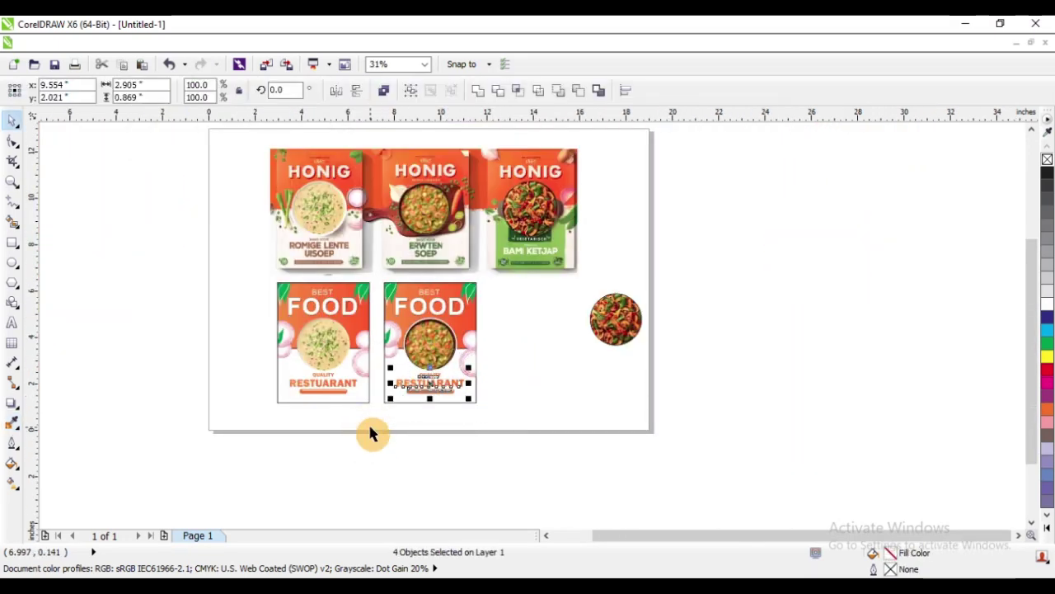
{"action": "key", "text": "F2"}
{"action": "left_click_drag", "start_coordinate": [307, 238], "coordinate": [630, 451]}
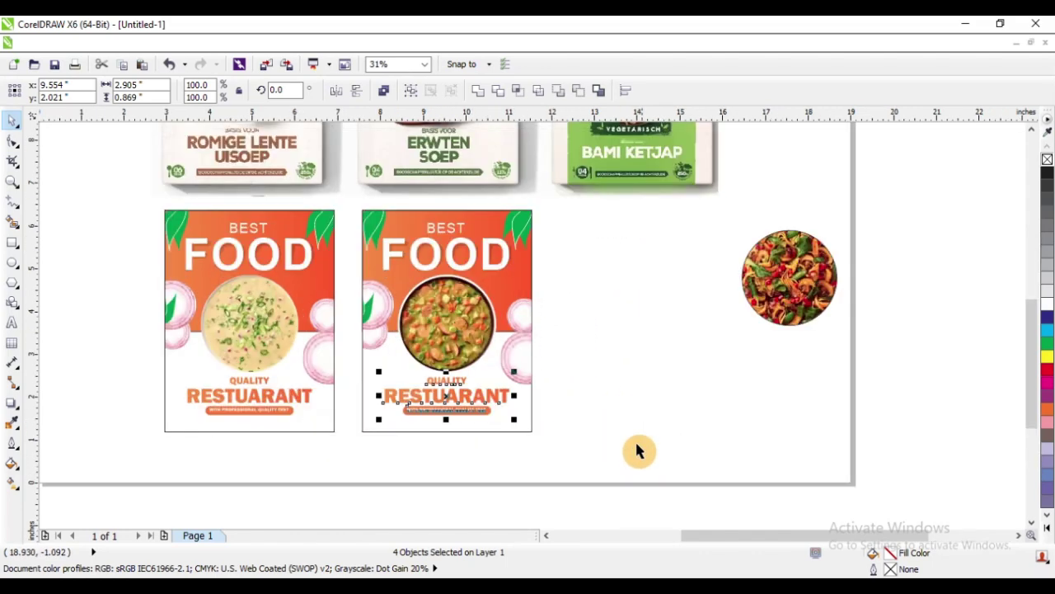
{"action": "left_click_drag", "start_coordinate": [439, 405], "coordinate": [664, 470]}
{"action": "key", "text": "F8"}
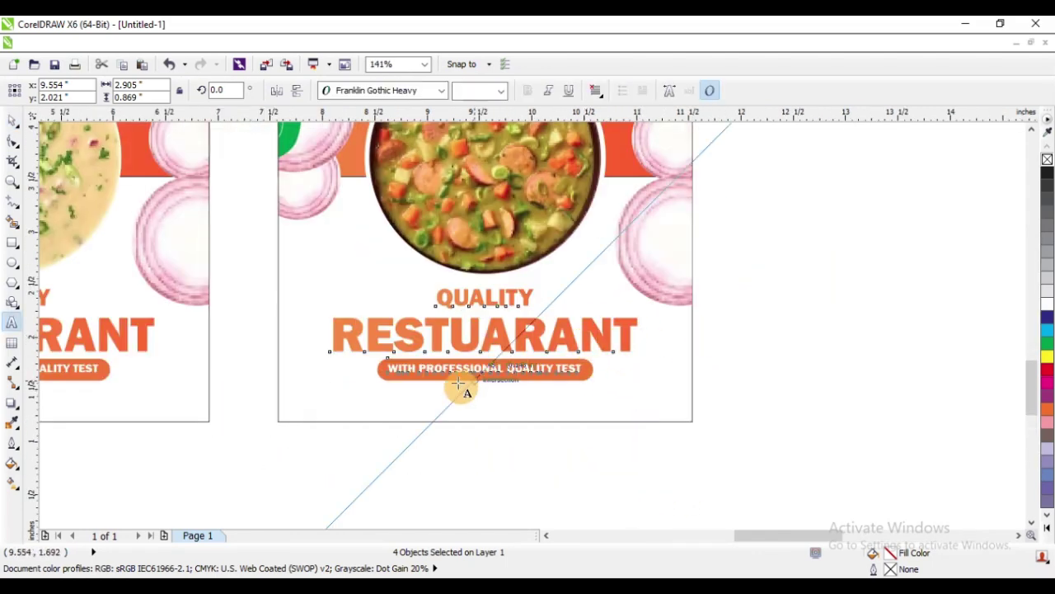
{"action": "scroll", "coordinate": [432, 417], "scroll_direction": "down", "scroll_amount": 2}
{"action": "scroll", "coordinate": [452, 404], "scroll_direction": "down", "scroll_amount": 2}
{"action": "scroll", "coordinate": [535, 314], "scroll_direction": "up", "scroll_amount": 3}
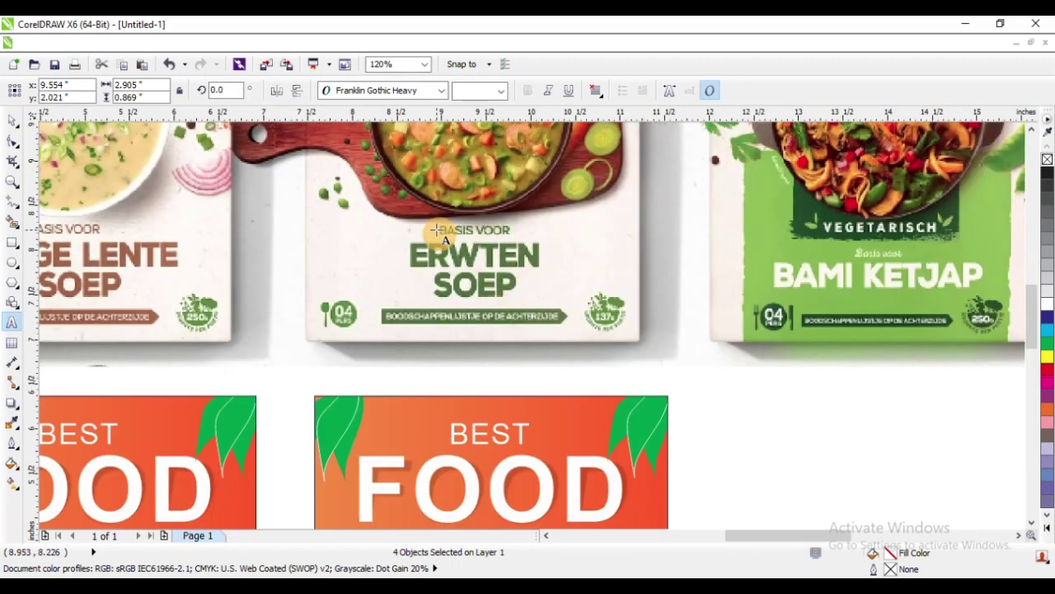
{"action": "scroll", "coordinate": [425, 213], "scroll_direction": "down", "scroll_amount": 6}
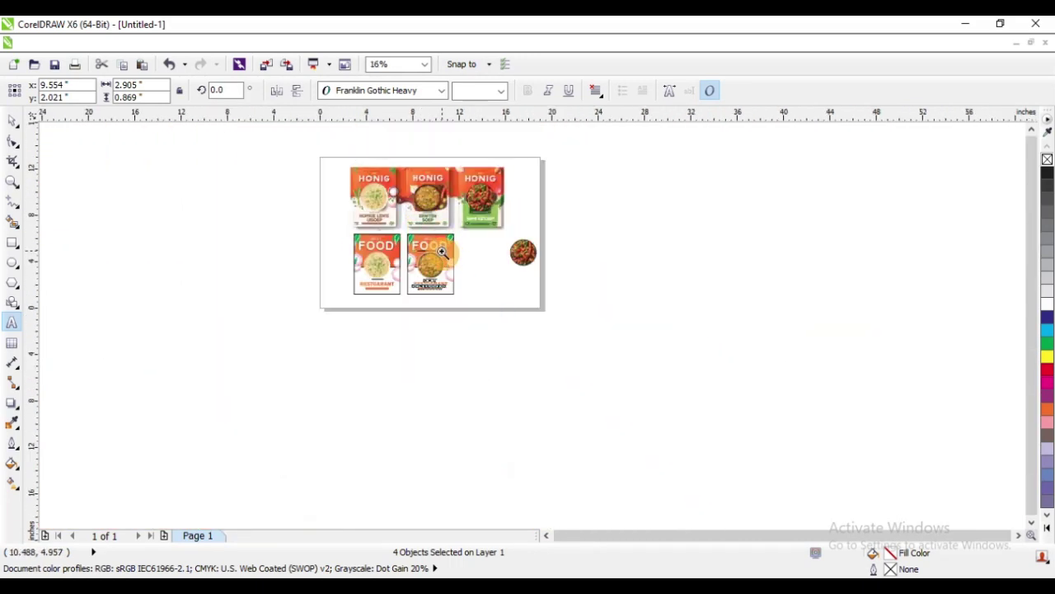
- Replace the RESTUARANT title on the second pack with SHOP
{"action": "scroll", "coordinate": [443, 276], "scroll_direction": "up", "scroll_amount": 4}
{"action": "scroll", "coordinate": [443, 276], "scroll_direction": "up", "scroll_amount": 2}
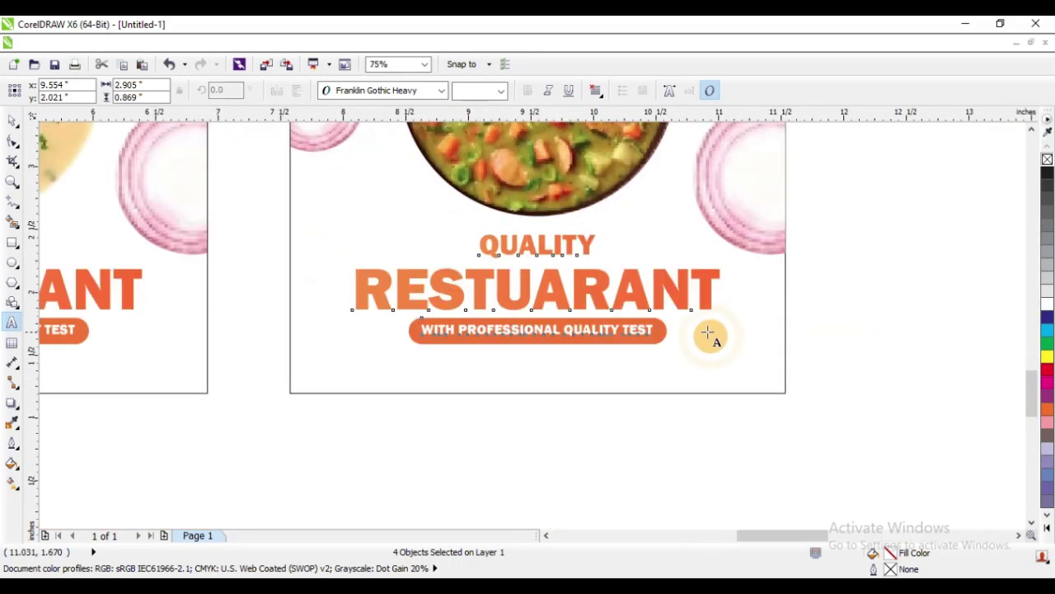
{"action": "left_click", "coordinate": [545, 291]}
{"action": "double_click", "coordinate": [545, 290]}
{"action": "type", "text": "S"}
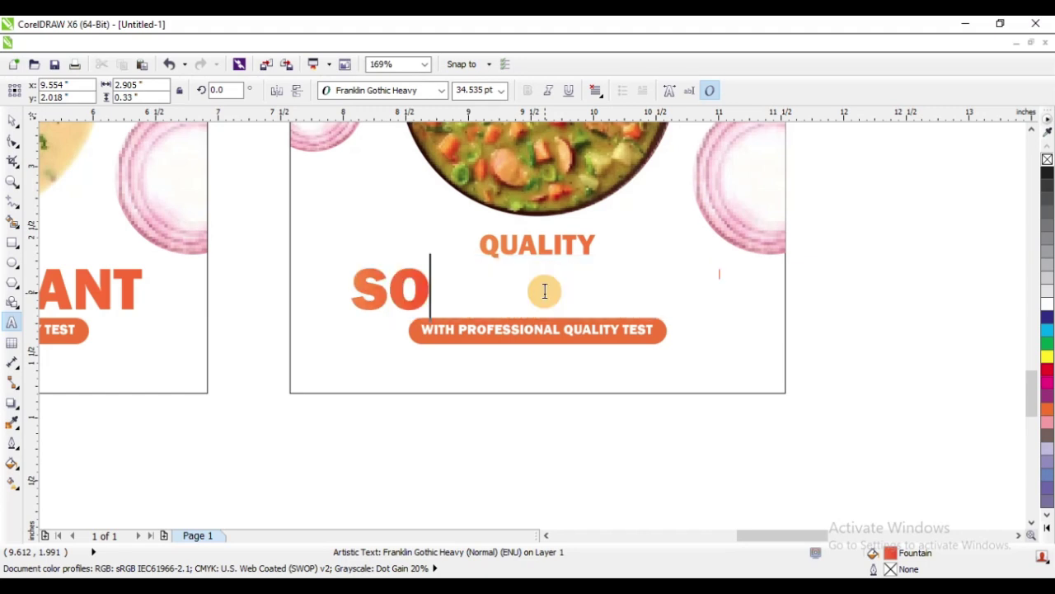
{"action": "type", "text": "O"}
{"action": "key", "text": "ctrl+a"}
{"action": "type", "text": "SH"}
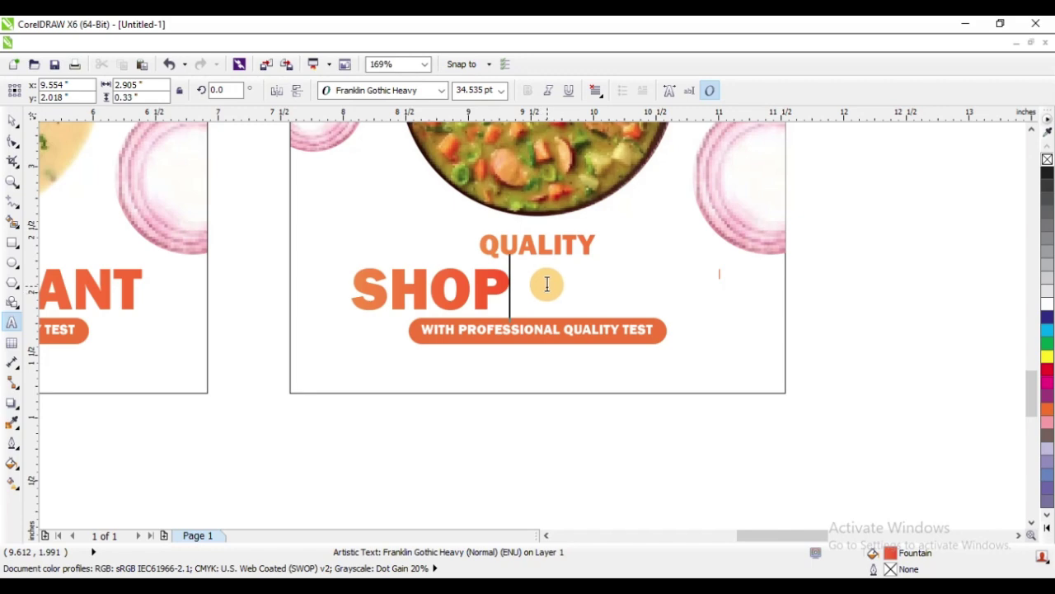
- Centre the SHOP title horizontally on the second pack
{"action": "key", "text": "ctrl+space"}
{"action": "left_click", "coordinate": [558, 282], "text": "shift"}
{"action": "key", "text": "c"}
{"action": "left_click", "coordinate": [582, 434]}
{"action": "scroll", "coordinate": [426, 379], "scroll_direction": "down", "scroll_amount": 3}
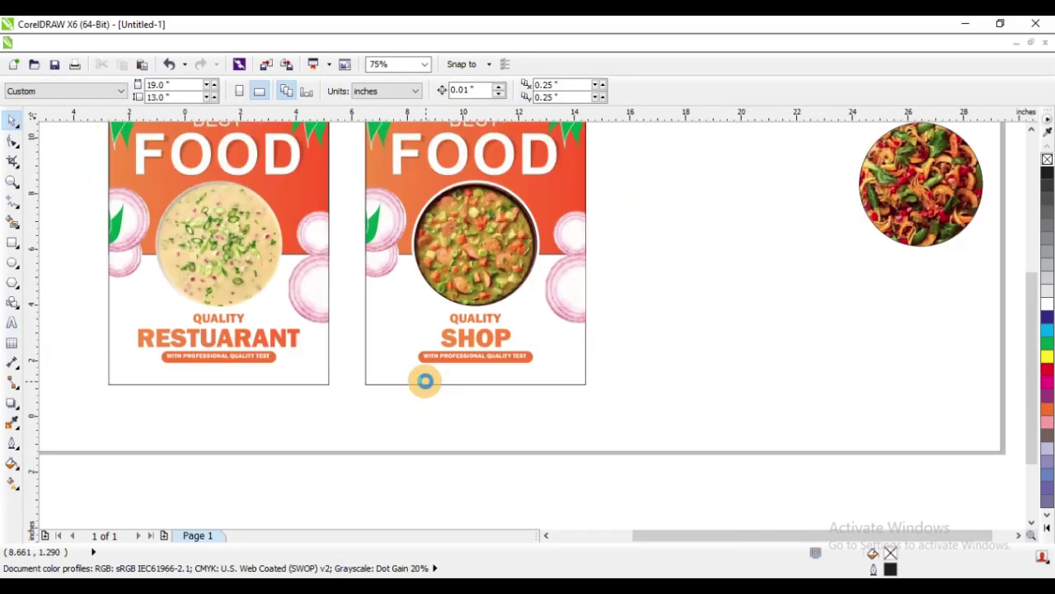
- Recolour the SHOP title on the second pack with green #5E7B49 sampled from the ERWTEN SOEP title
{"action": "key", "text": "F2"}
{"action": "left_click_drag", "start_coordinate": [257, 201], "coordinate": [700, 394]}
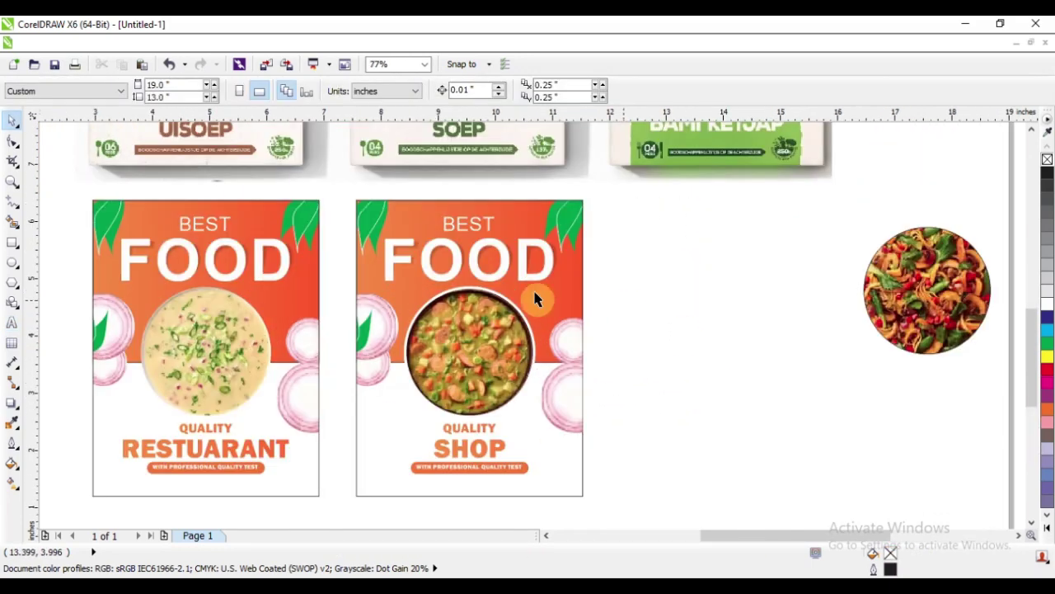
{"action": "left_click", "coordinate": [13, 422]}
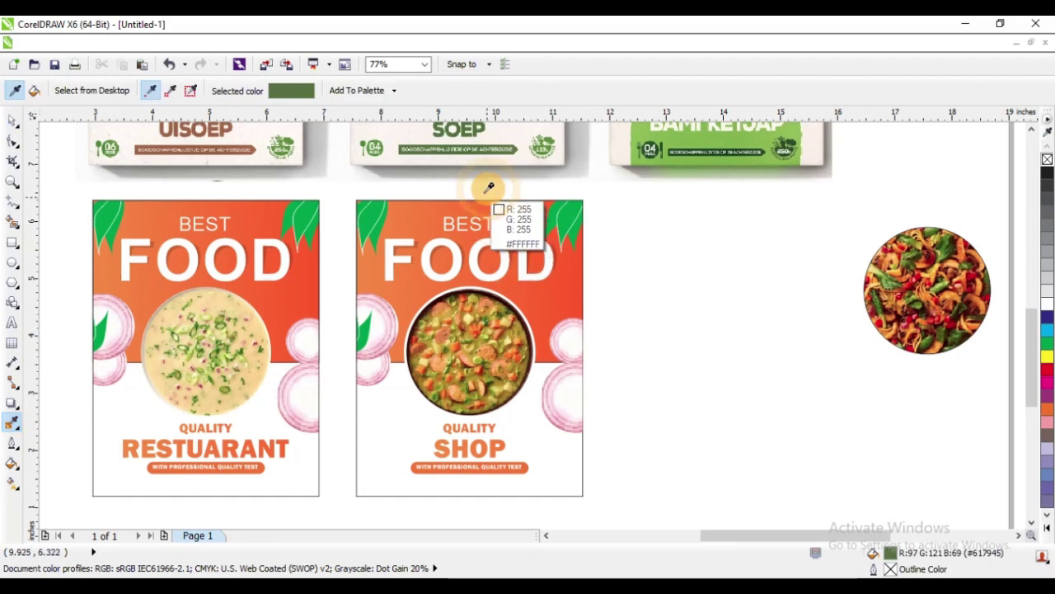
{"action": "left_click", "coordinate": [471, 115]}
{"action": "scroll", "coordinate": [471, 471], "scroll_direction": "up", "scroll_amount": 4}
{"action": "left_click", "coordinate": [439, 369]}
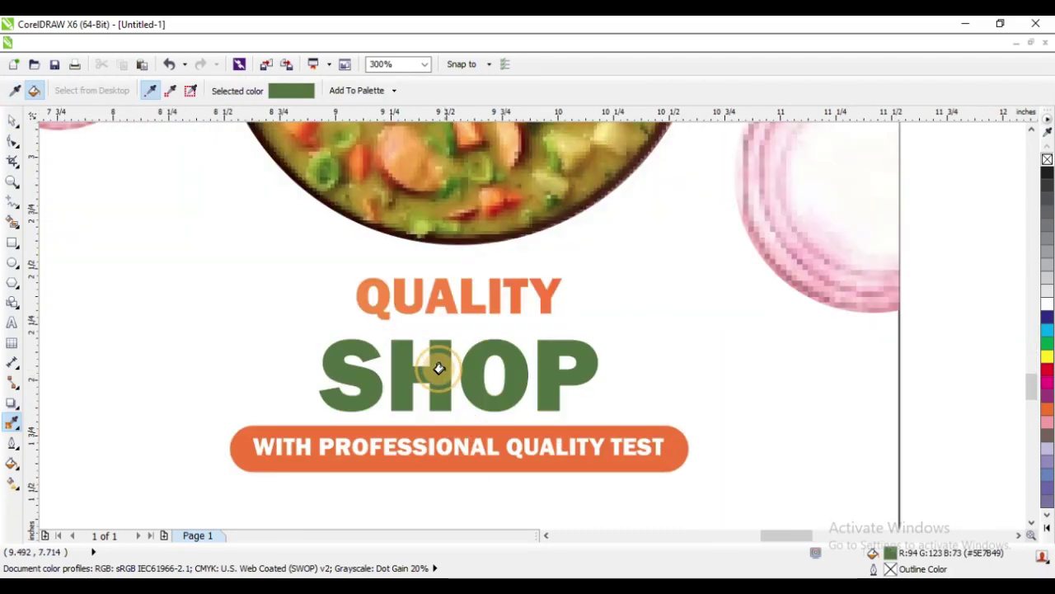
- Apply the same sampled green to the QUALITY text and the tagline badge on the second pack
{"action": "left_click", "coordinate": [438, 294]}
{"action": "scroll", "coordinate": [242, 451], "scroll_direction": "up", "scroll_amount": 4}
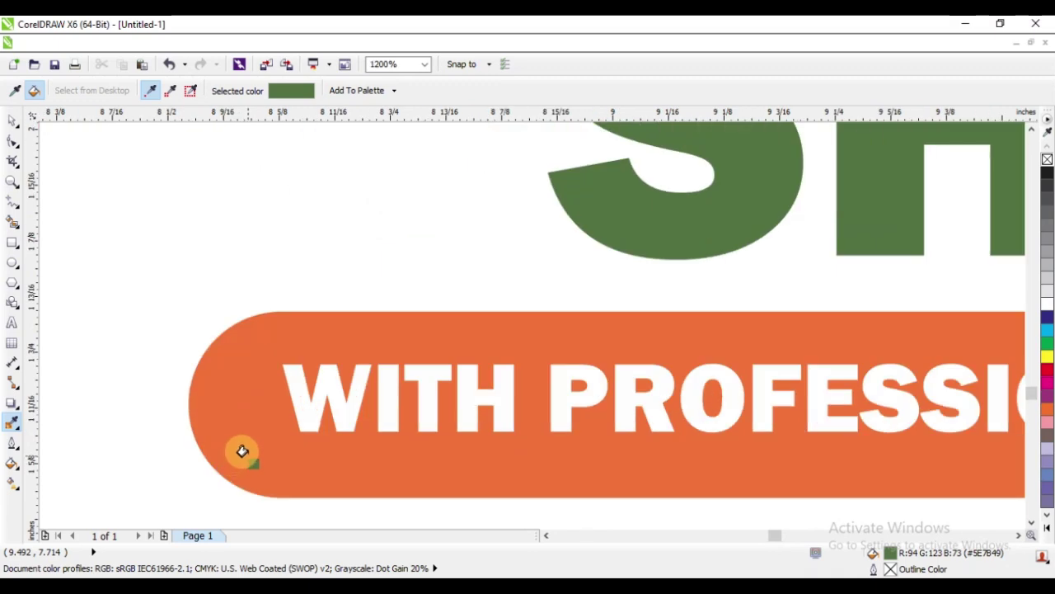
{"action": "left_click", "coordinate": [242, 451]}
{"action": "scroll", "coordinate": [236, 396], "scroll_direction": "down", "scroll_amount": 6}
{"action": "key", "text": "space"}
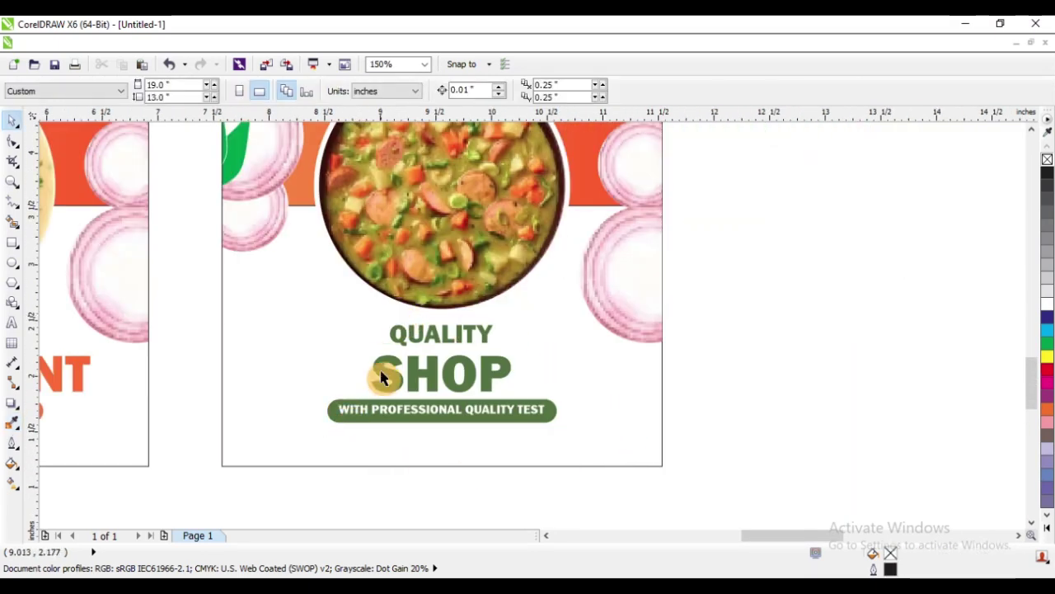
- Duplicate the complete second pack horizontally beneath the BAMI KETJAP reference pack to make a third pack
{"action": "key", "text": "z"}
{"action": "left_click_drag", "start_coordinate": [327, 323], "coordinate": [680, 470]}
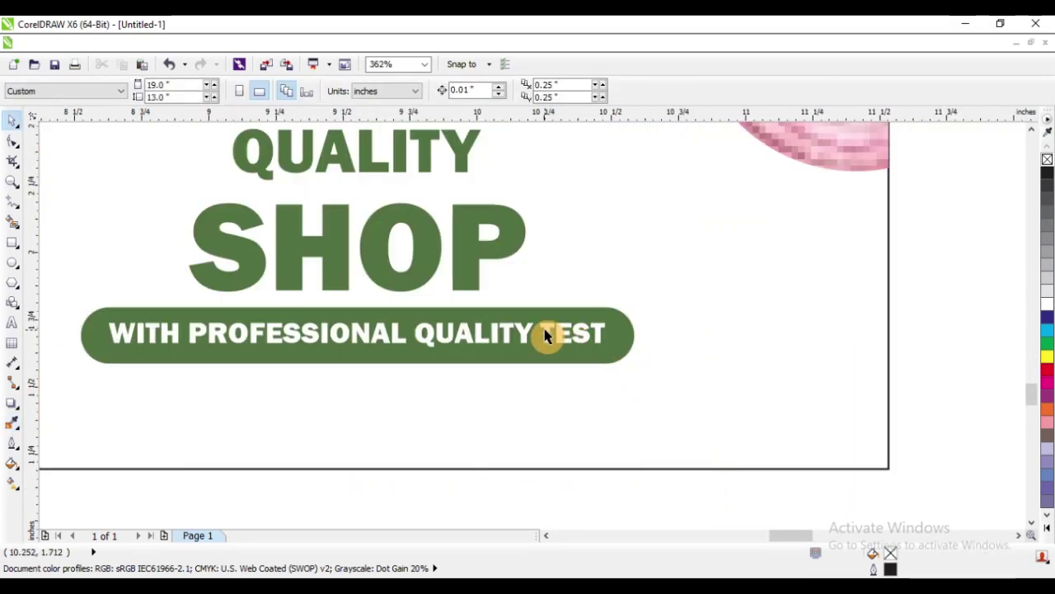
{"action": "scroll", "coordinate": [428, 414], "scroll_direction": "down", "scroll_amount": 5}
{"action": "key", "text": "F2"}
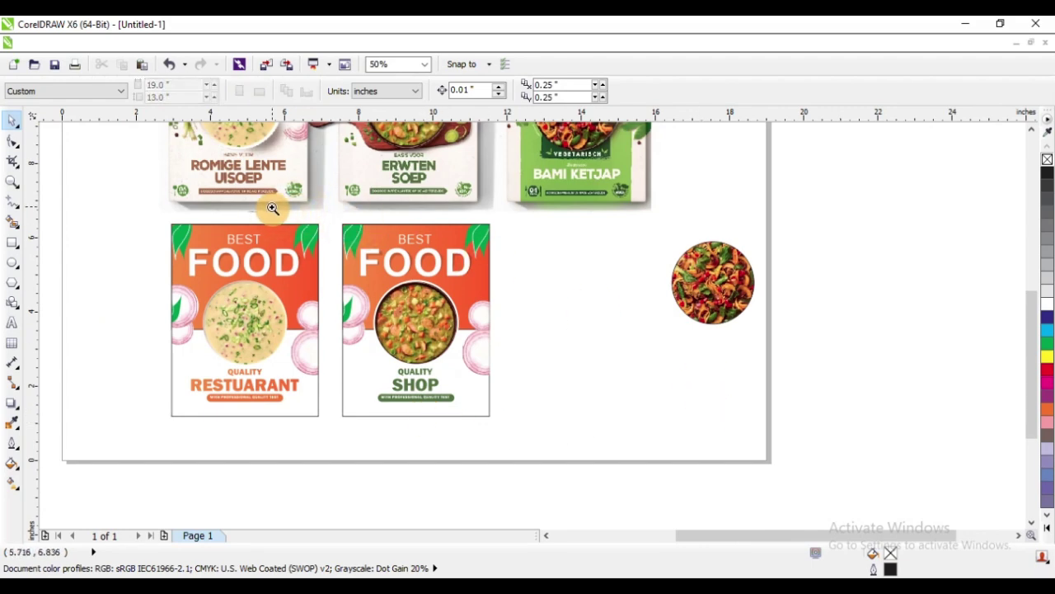
{"action": "left_click_drag", "start_coordinate": [272, 208], "coordinate": [742, 478]}
{"action": "scroll", "coordinate": [387, 363], "scroll_direction": "down", "scroll_amount": 2}
{"action": "key", "text": "F2"}
{"action": "left_click_drag", "start_coordinate": [321, 234], "coordinate": [577, 437]}
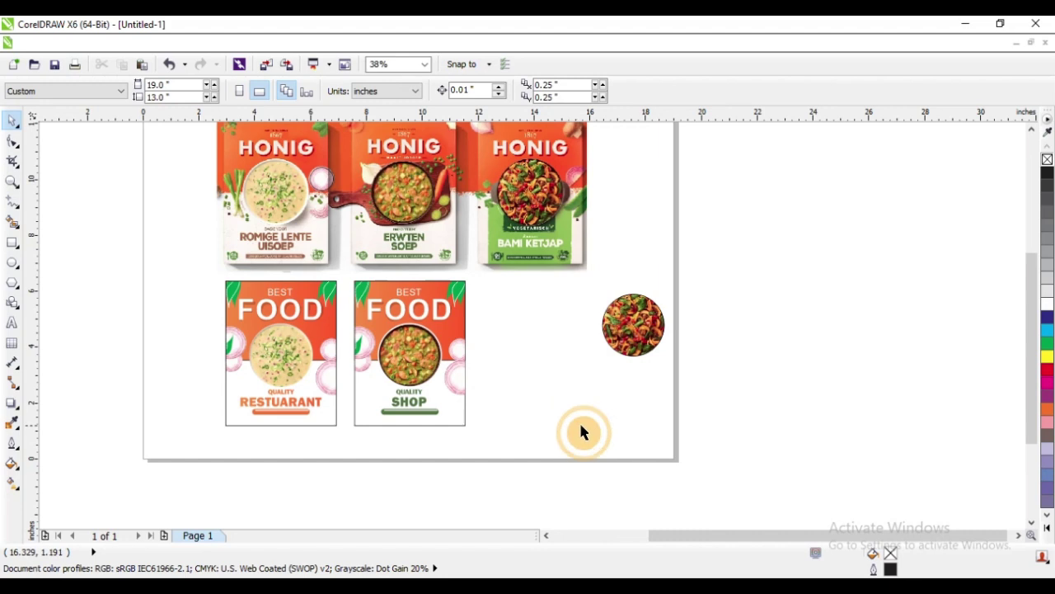
{"action": "left_click_drag", "start_coordinate": [347, 283], "coordinate": [346, 281]}
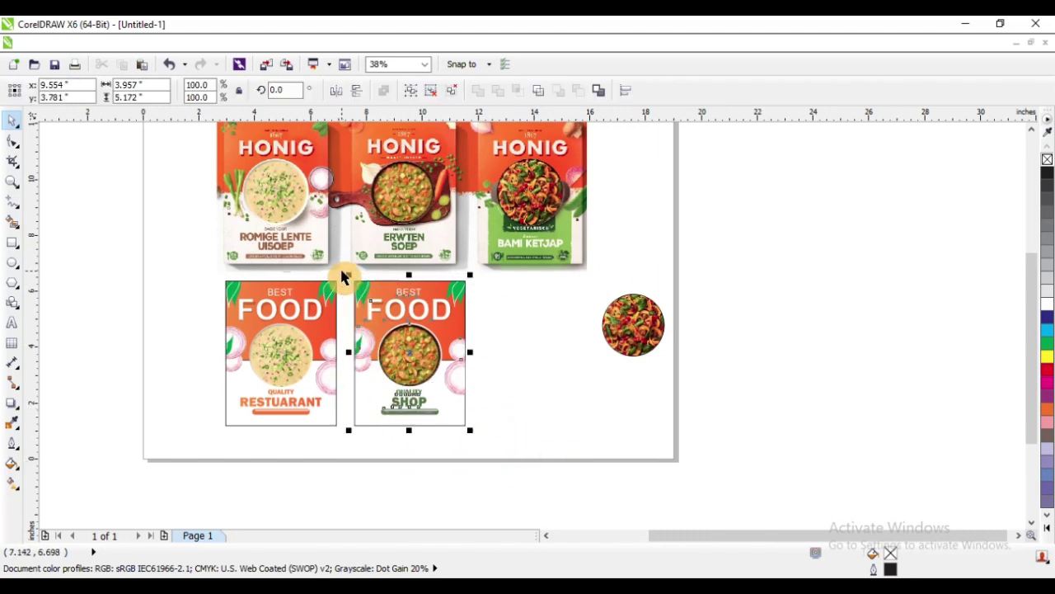
{"action": "left_click_drag", "start_coordinate": [365, 328], "coordinate": [498, 328]}
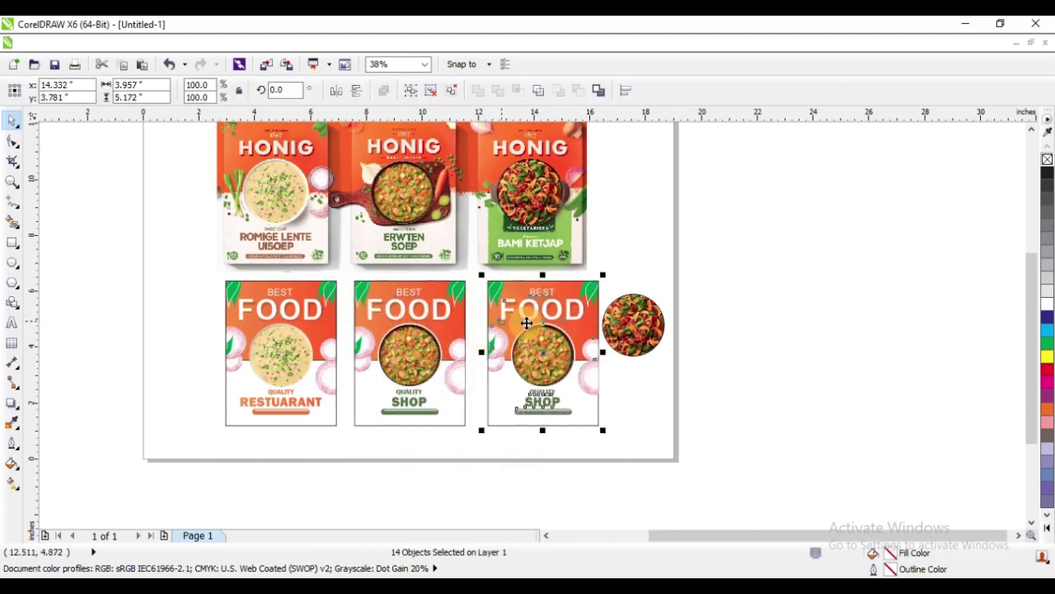
{"action": "left_click", "coordinate": [742, 314]}
- Draw a rectangle about 2.32 by 2.475 inches over the bowl's lower half and the text of the third pack
{"action": "key", "text": "F2"}
{"action": "left_click_drag", "start_coordinate": [429, 265], "coordinate": [713, 480]}
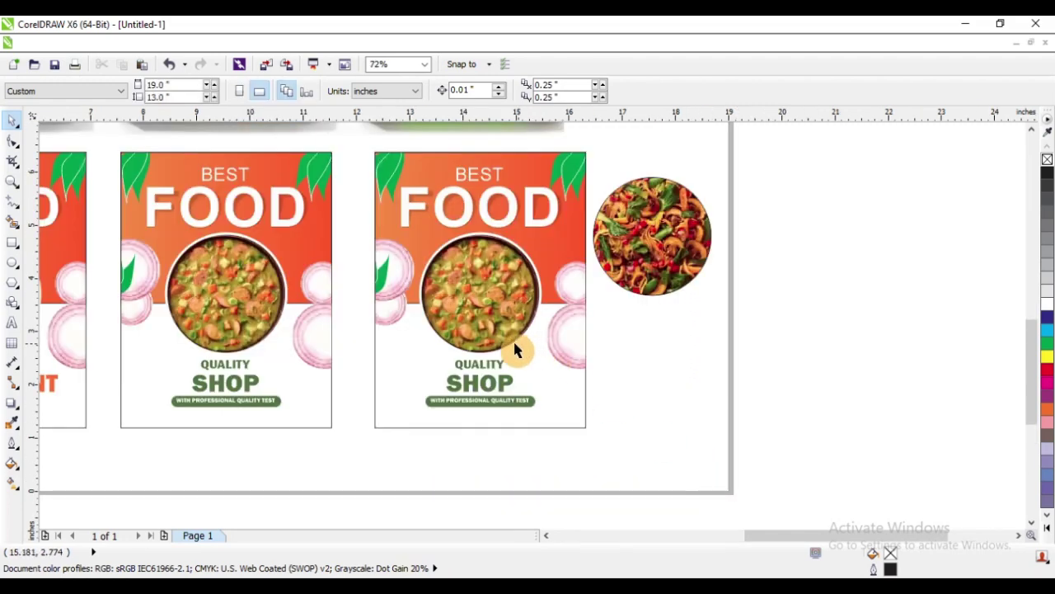
{"action": "key", "text": "F6"}
{"action": "mouse_move", "coordinate": [414, 302]}
{"action": "left_mouse_down"}
{"action": "mouse_move", "coordinate": [525, 442]}
{"action": "mouse_move", "coordinate": [539, 435]}
{"action": "left_mouse_up"}
{"action": "key", "text": "space"}
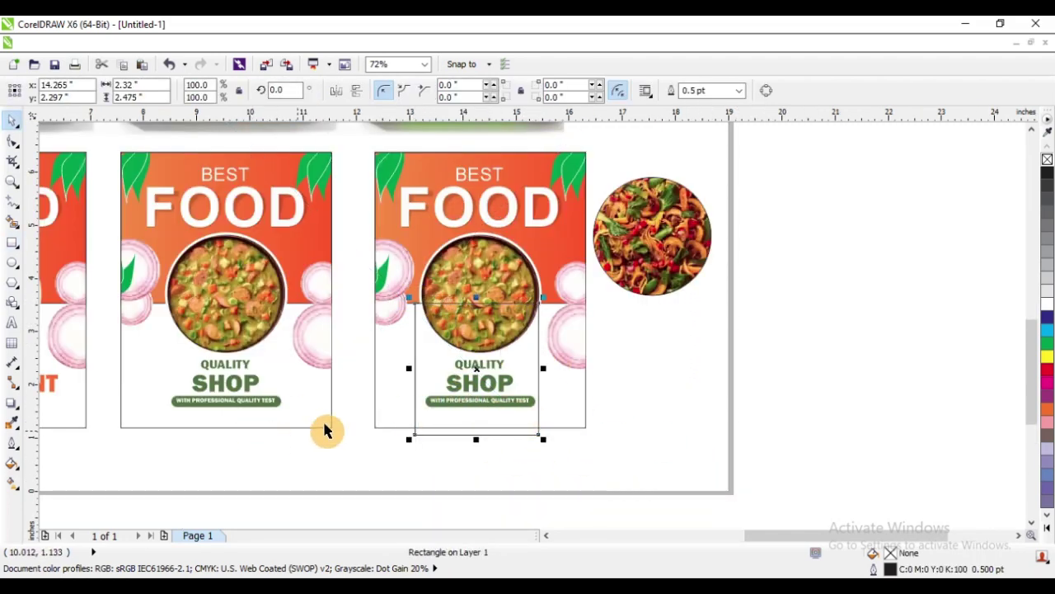
- Fill the new rectangle with light green #9EC25B sampled from the BAMI KETJAP reference pack
{"action": "scroll", "coordinate": [430, 425], "scroll_direction": "down", "scroll_amount": 2}
{"action": "key", "text": "F2"}
{"action": "left_click_drag", "start_coordinate": [336, 208], "coordinate": [639, 486]}
{"action": "left_click", "coordinate": [13, 422]}
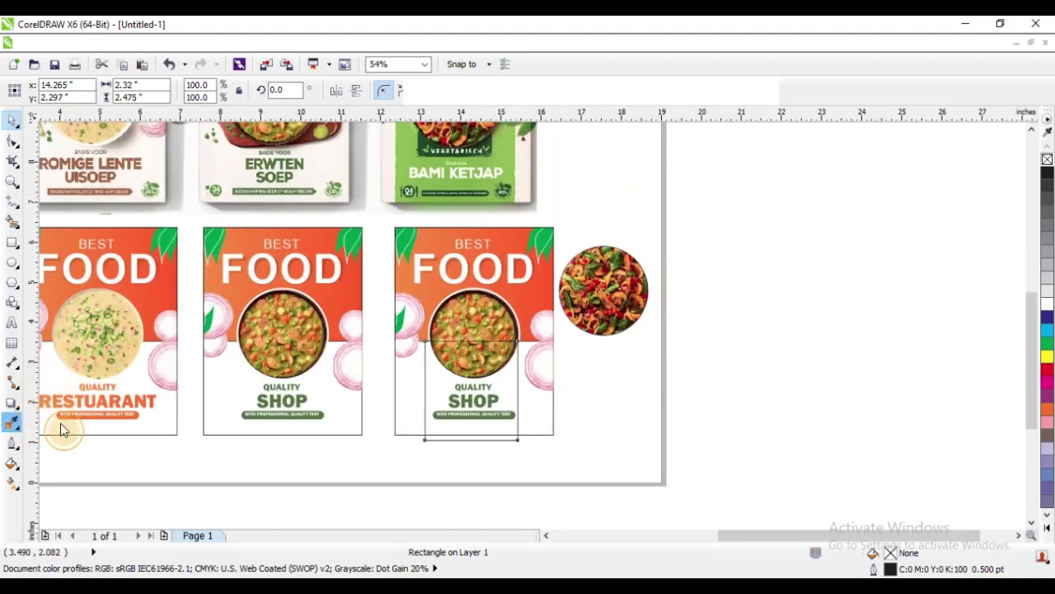
{"action": "left_click", "coordinate": [506, 167]}
{"action": "scroll", "coordinate": [433, 436], "scroll_direction": "up", "scroll_amount": 5}
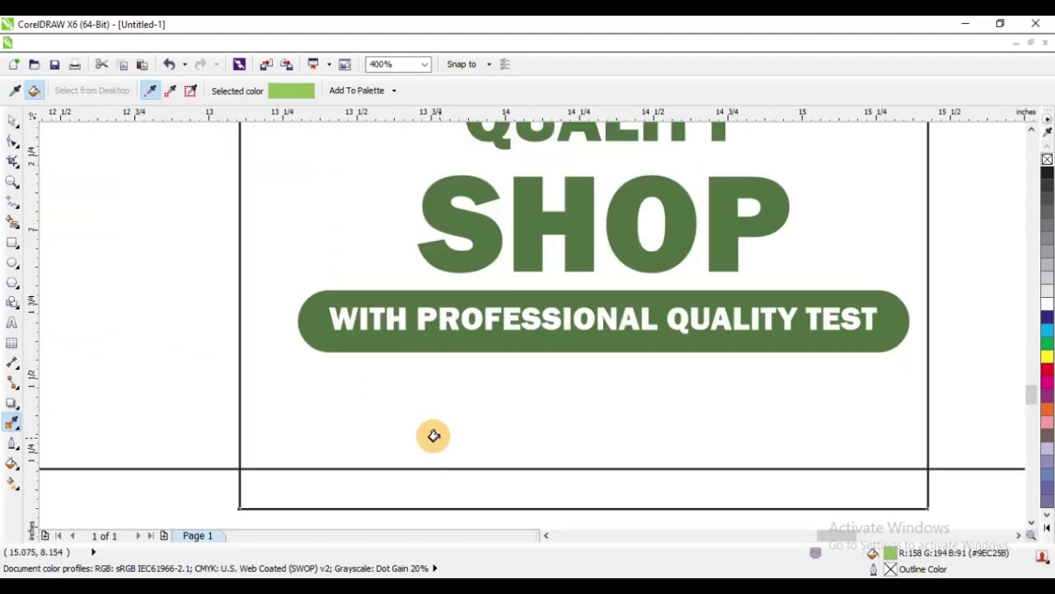
{"action": "left_click", "coordinate": [410, 437]}
{"action": "scroll", "coordinate": [417, 412], "scroll_direction": "down", "scroll_amount": 4}
{"action": "key", "text": "space"}
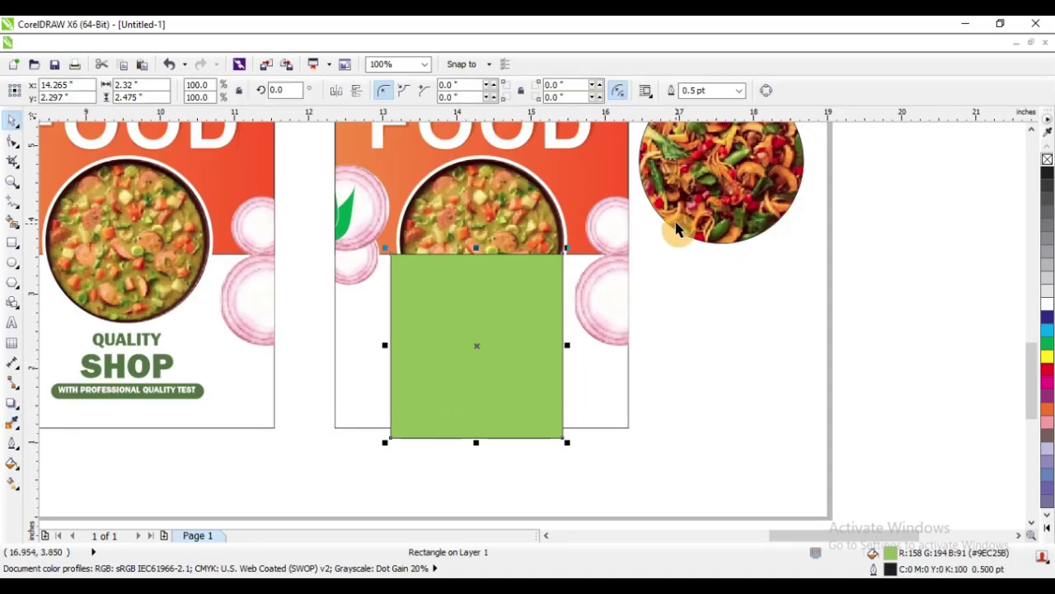
- Bring the third pack's QUALITY, SHOP and tagline badge objects in front of the green rectangle
{"action": "left_click", "coordinate": [671, 240]}
{"action": "left_click_drag", "start_coordinate": [691, 422], "coordinate": [354, 226]}
{"action": "key", "text": "shift+Page_Up"}
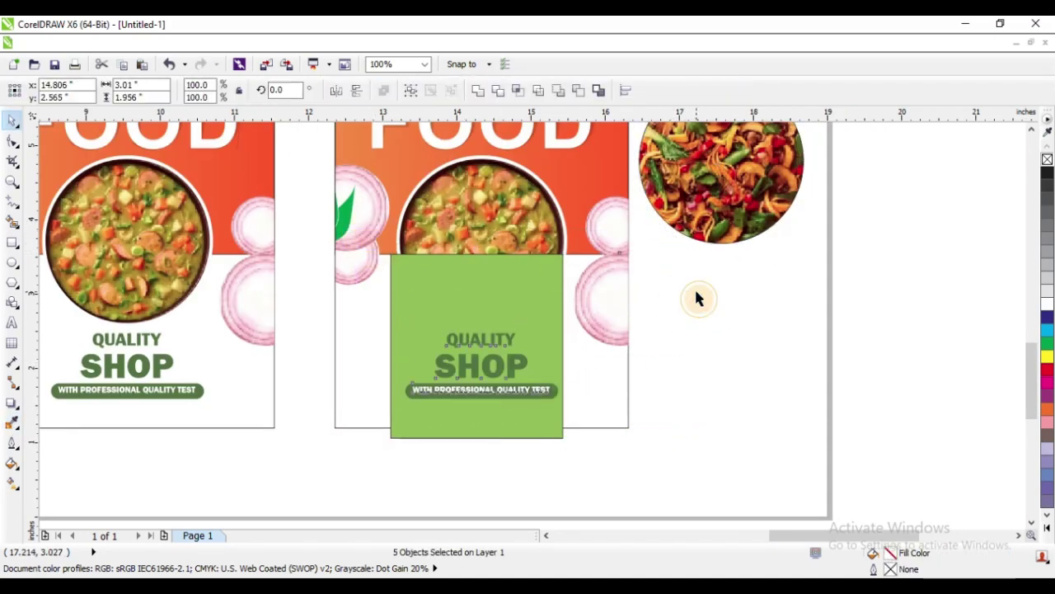
{"action": "left_click", "coordinate": [697, 297]}
- Enlarge the circle outline around the loose noodle bowl from its centre to about 2.315 inches in diameter
{"action": "scroll", "coordinate": [462, 365], "scroll_direction": "down", "scroll_amount": 4}
{"action": "left_click_drag", "start_coordinate": [387, 247], "coordinate": [624, 396]}
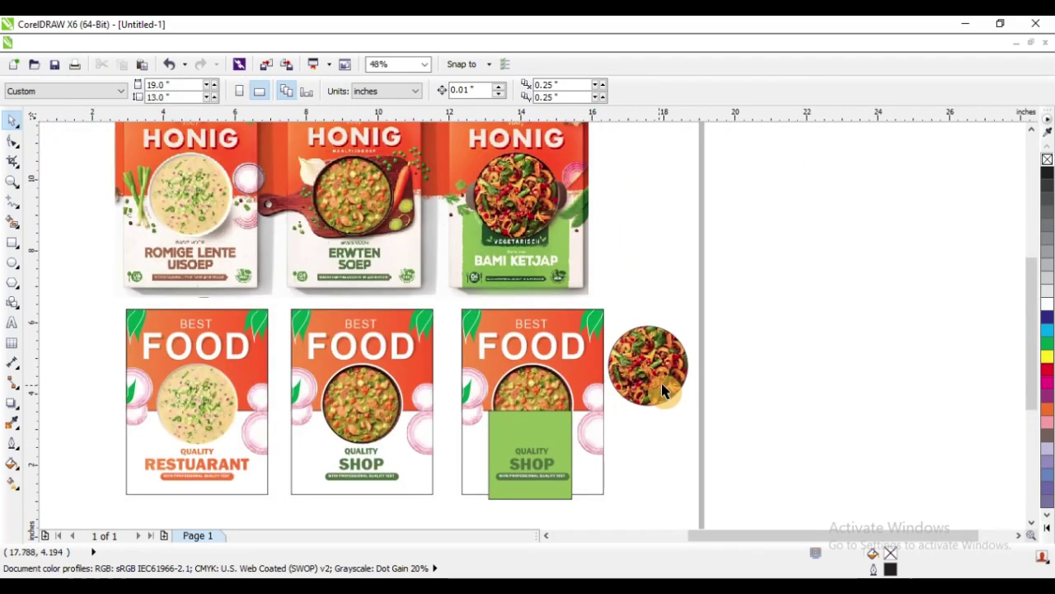
{"action": "left_click_drag", "start_coordinate": [414, 340], "coordinate": [775, 506]}
{"action": "left_click_drag", "start_coordinate": [655, 249], "coordinate": [733, 318]}
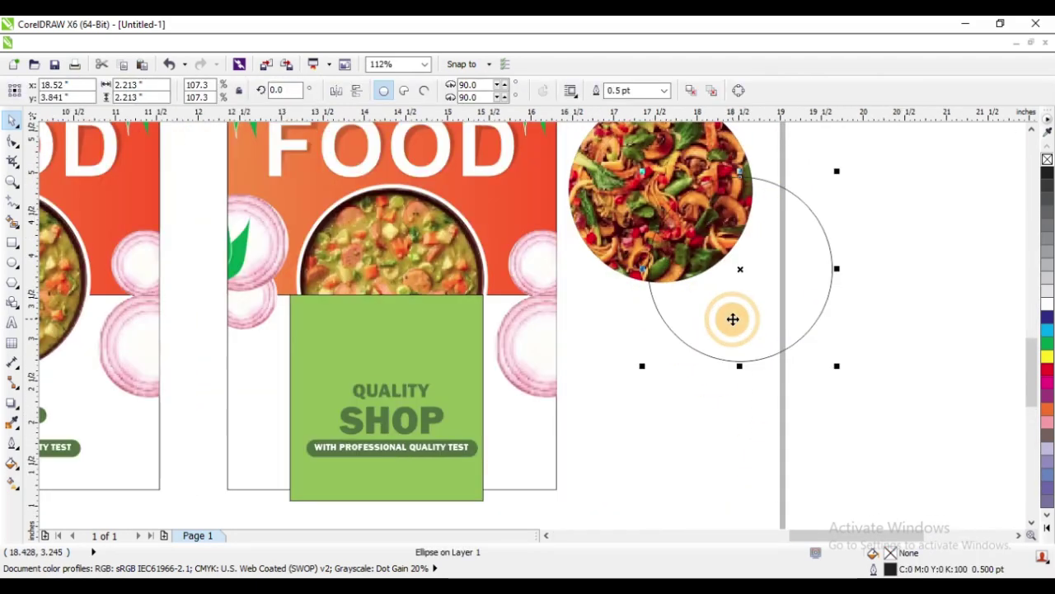
{"action": "key", "text": "ctrl+z"}
{"action": "scroll", "coordinate": [512, 387], "scroll_direction": "down", "scroll_amount": 2}
{"action": "key", "text": "F2"}
{"action": "left_click_drag", "start_coordinate": [562, 250], "coordinate": [655, 322]}
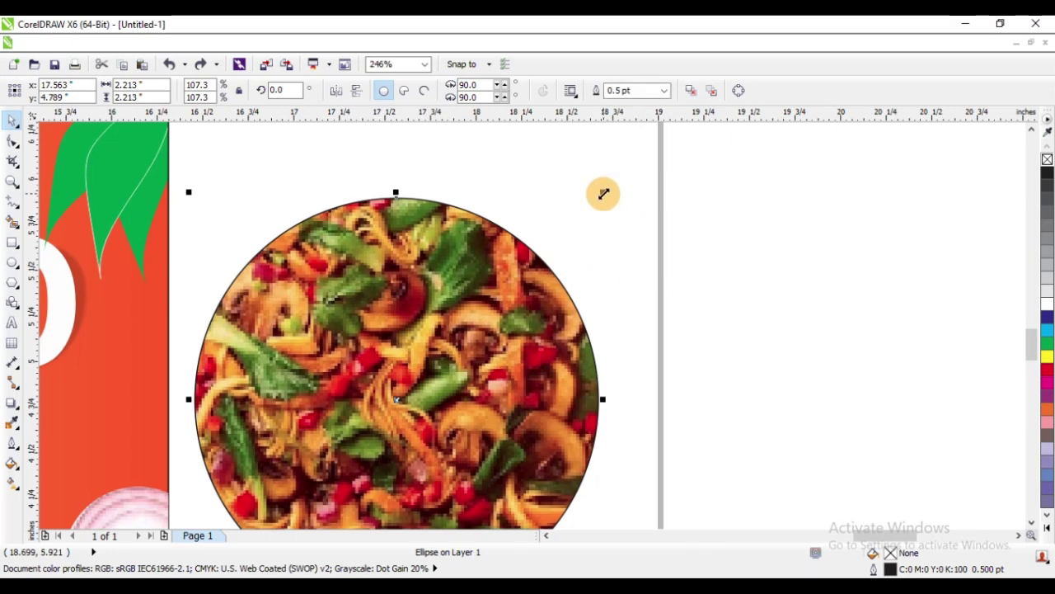
{"action": "left_click_drag", "start_coordinate": [603, 193], "coordinate": [612, 183]}
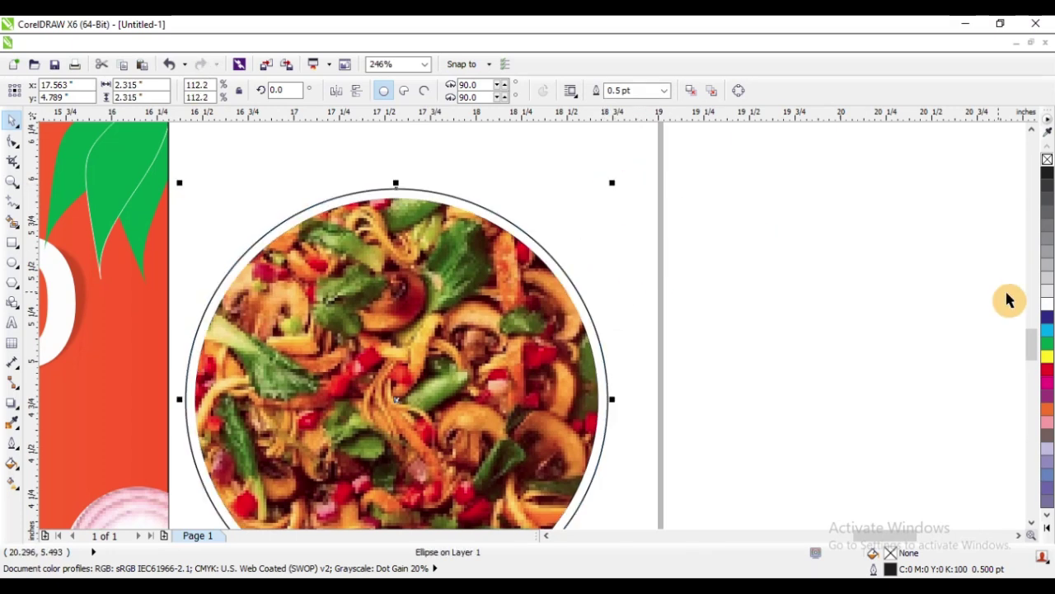
- Fill the enlarged circle with white, remove its outline and place it behind the noodle image
{"action": "left_click", "coordinate": [1048, 310]}
{"action": "right_click", "coordinate": [1048, 159]}
{"action": "key", "text": "ctrl+Page_Down"}
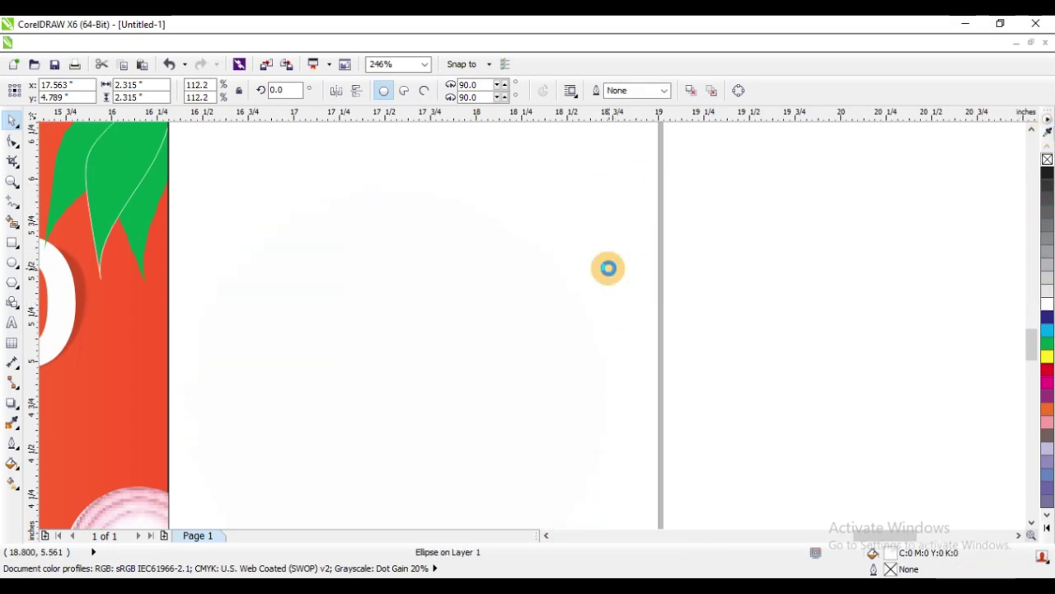
- Shrink the white circle to about 2.272 inches and group it with the noodle image
{"action": "scroll", "coordinate": [526, 256], "scroll_direction": "down", "scroll_amount": 1}
{"action": "scroll", "coordinate": [528, 262], "scroll_direction": "down", "scroll_amount": 3}
{"action": "scroll", "coordinate": [520, 226], "scroll_direction": "up", "scroll_amount": 4}
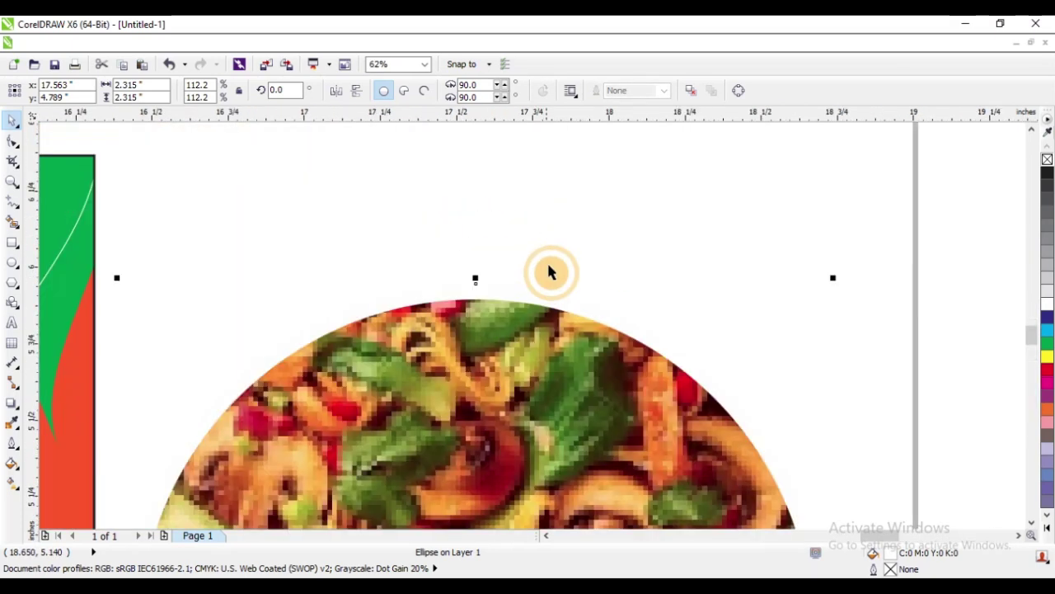
{"action": "left_click_drag", "start_coordinate": [835, 278], "coordinate": [824, 283]}
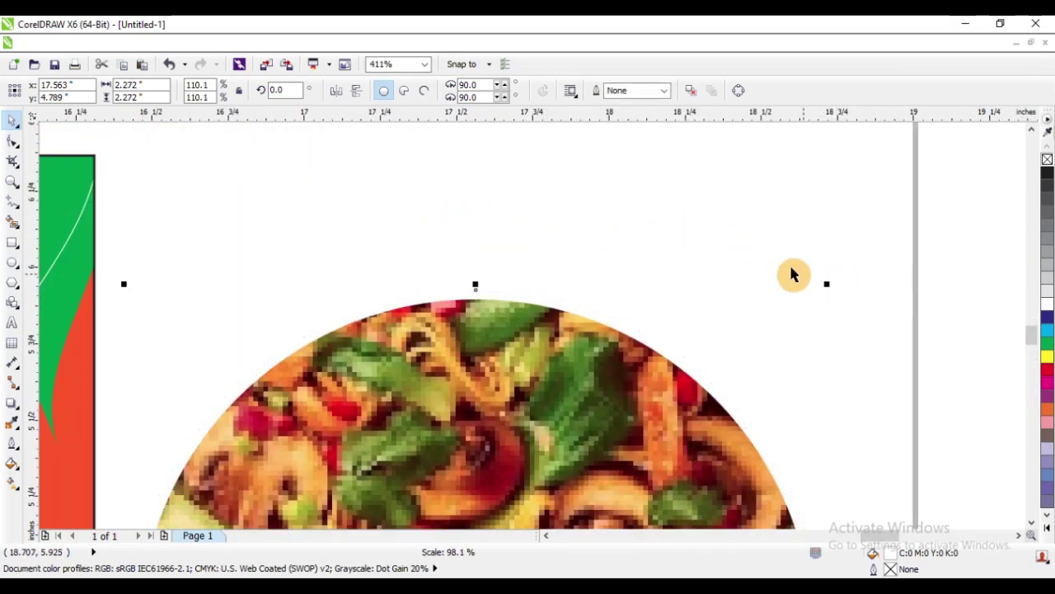
{"action": "scroll", "coordinate": [490, 258], "scroll_direction": "down", "scroll_amount": 3}
{"action": "left_click_drag", "start_coordinate": [620, 239], "coordinate": [377, 478]}
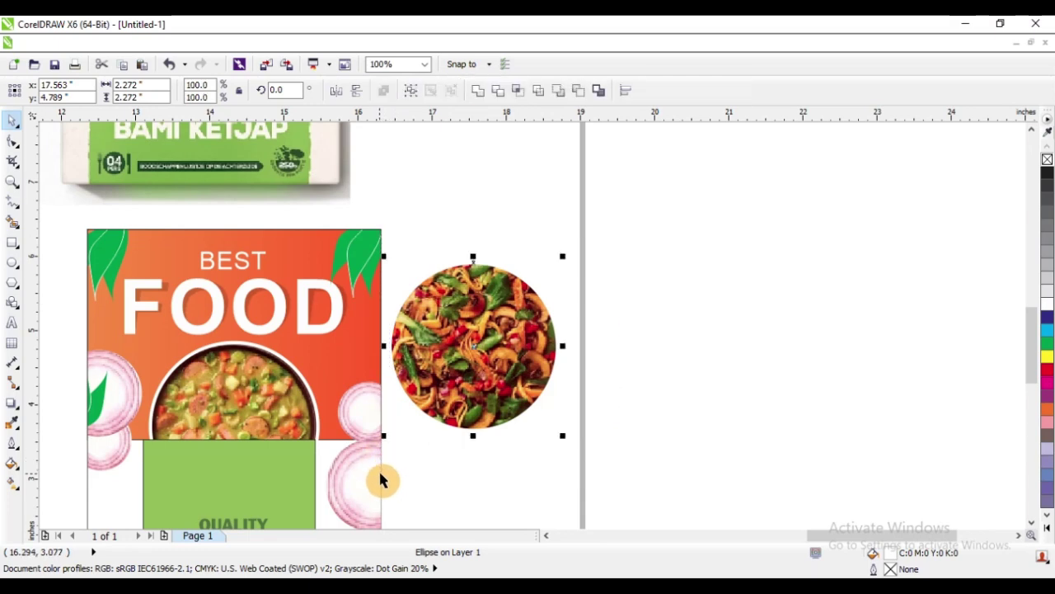
{"action": "left_click", "coordinate": [407, 93]}
- Centre the noodle bowl group on the third pack's soup bowl and delete the soup bowl
{"action": "scroll", "coordinate": [478, 207], "scroll_direction": "down", "scroll_amount": 2}
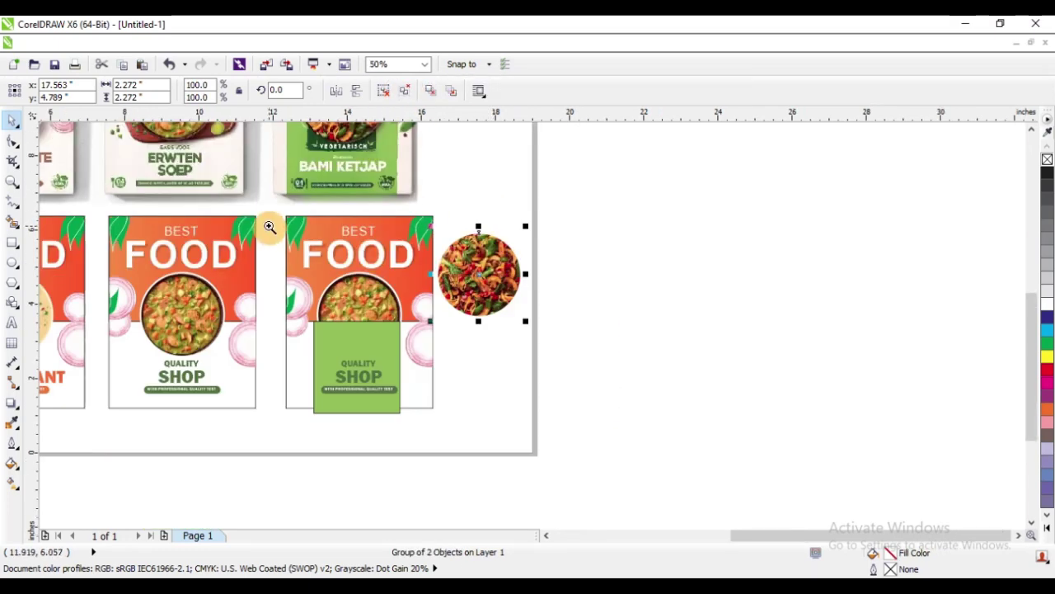
{"action": "scroll", "coordinate": [266, 228], "scroll_direction": "up", "scroll_amount": 2}
{"action": "left_click_drag", "start_coordinate": [486, 285], "coordinate": [420, 246]}
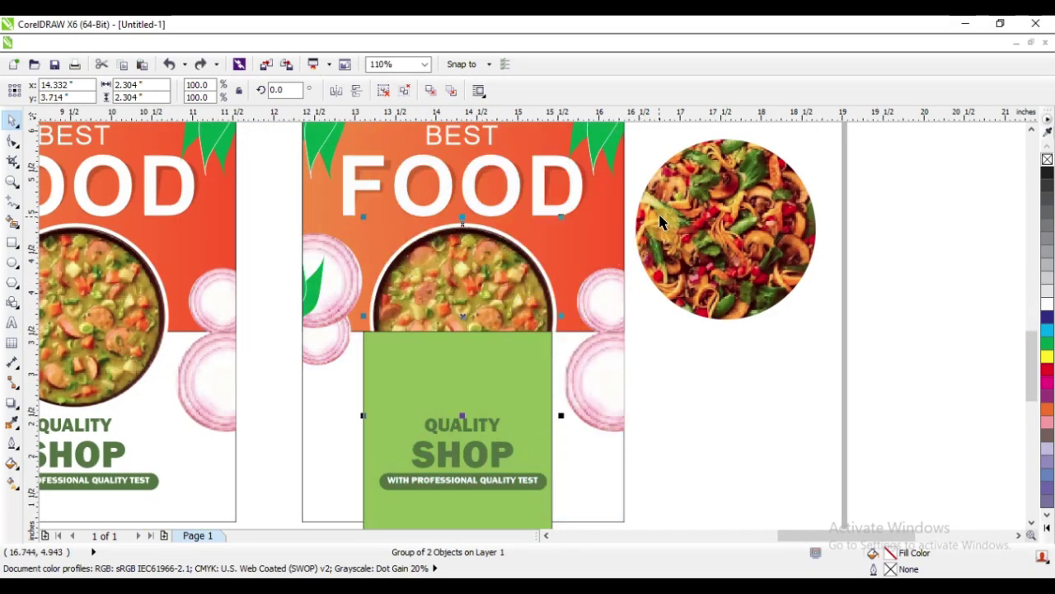
{"action": "left_click", "coordinate": [429, 249], "text": "shift"}
{"action": "key", "text": "c"}
{"action": "key", "text": "e"}
{"action": "left_click", "coordinate": [739, 272]}
{"action": "left_click", "coordinate": [478, 256]}
{"action": "key", "text": "Delete"}
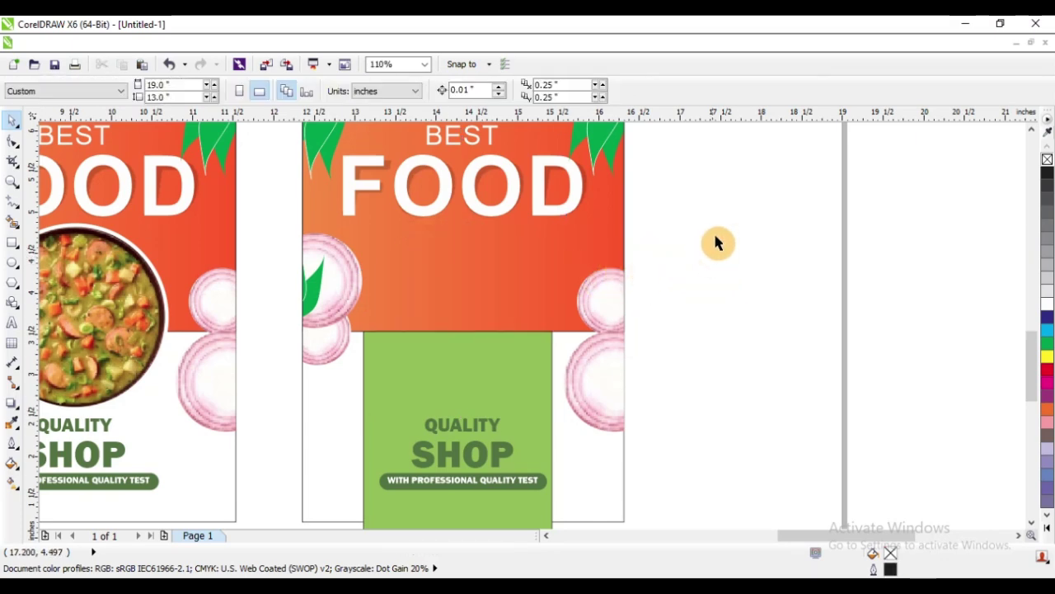
- Bring the noodle bowl and the text objects in front of the third pack's background and green rectangle
{"action": "left_click_drag", "start_coordinate": [334, 492], "coordinate": [307, 513]}
{"action": "key", "text": "ctrl+z"}
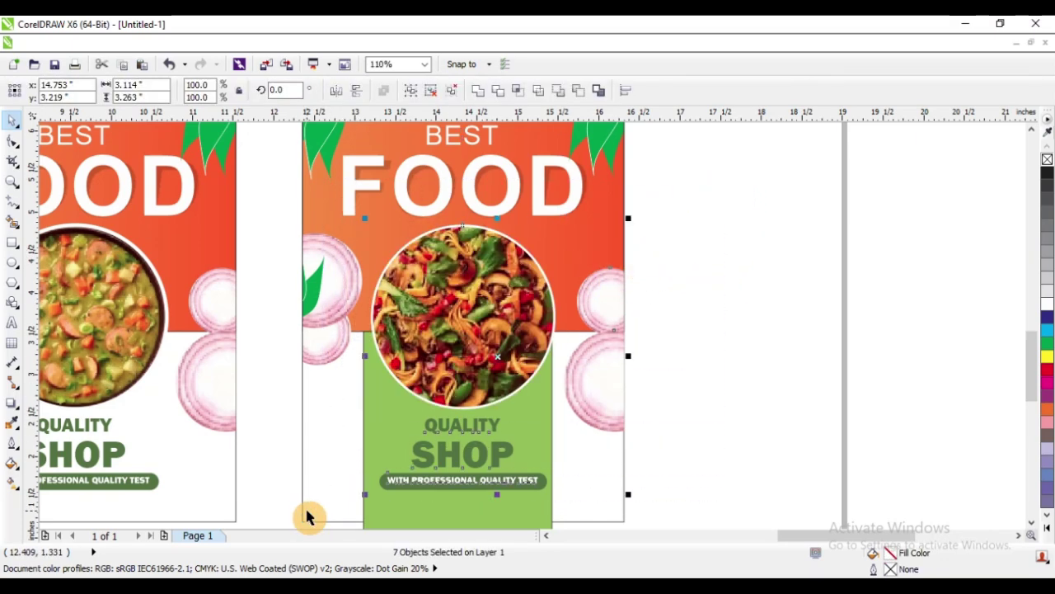
{"action": "left_click", "coordinate": [689, 308]}
- Centre the green rectangle horizontally on the third pack's frame
{"action": "scroll", "coordinate": [441, 311], "scroll_direction": "down", "scroll_amount": 2}
{"action": "key", "text": "F2"}
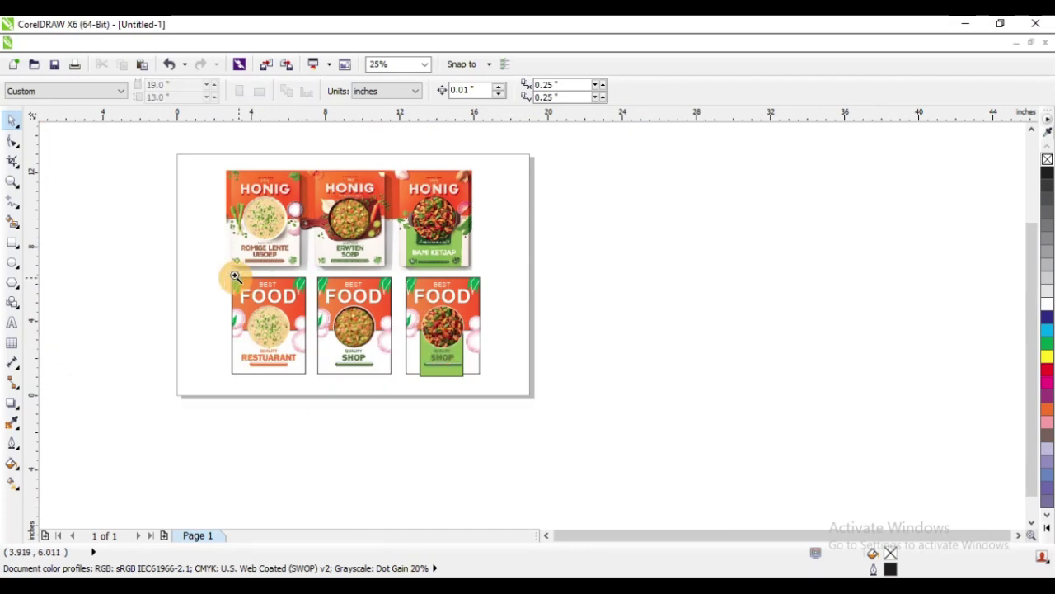
{"action": "left_click_drag", "start_coordinate": [217, 268], "coordinate": [611, 403]}
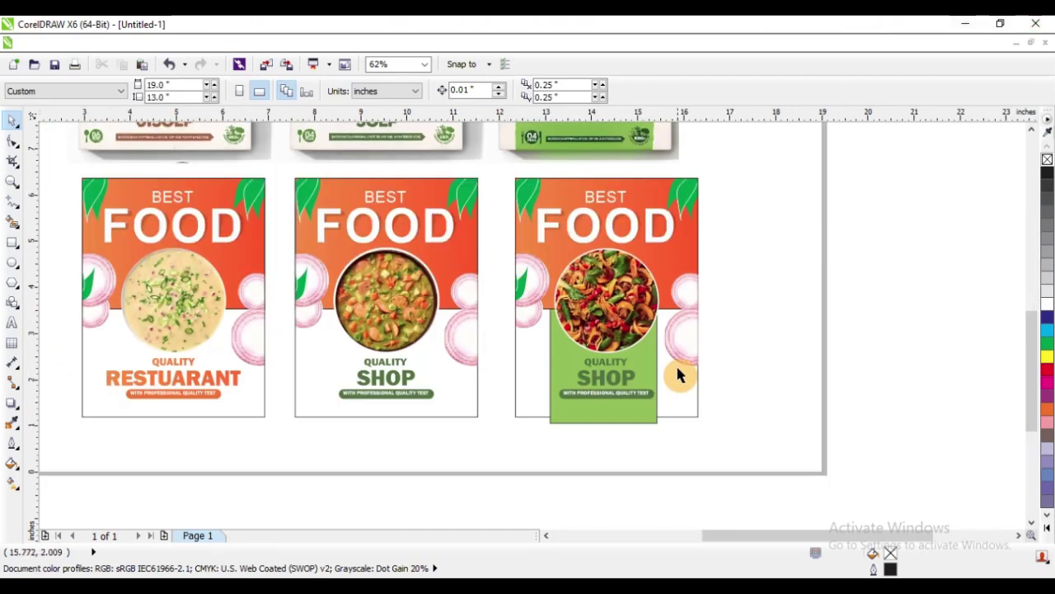
{"action": "key", "text": "F2"}
{"action": "left_click_drag", "start_coordinate": [500, 288], "coordinate": [729, 460]}
{"action": "left_click", "coordinate": [591, 424]}
{"action": "left_click", "coordinate": [667, 394], "text": "shift"}
{"action": "key", "text": "c"}
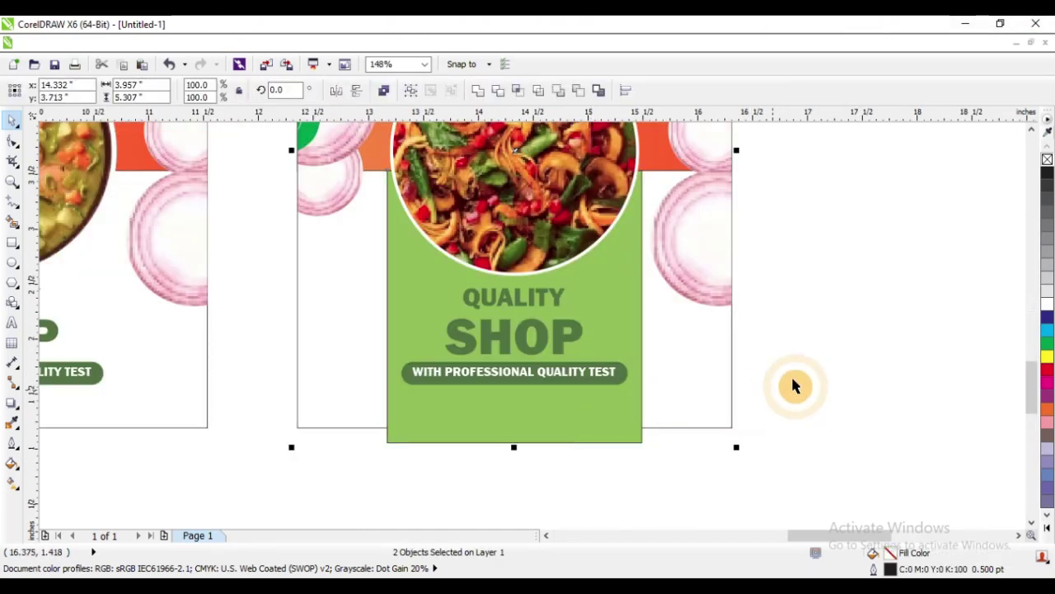
- Remove the outline from the third pack's green rectangle
{"action": "left_click", "coordinate": [793, 386]}
{"action": "left_click", "coordinate": [650, 405]}
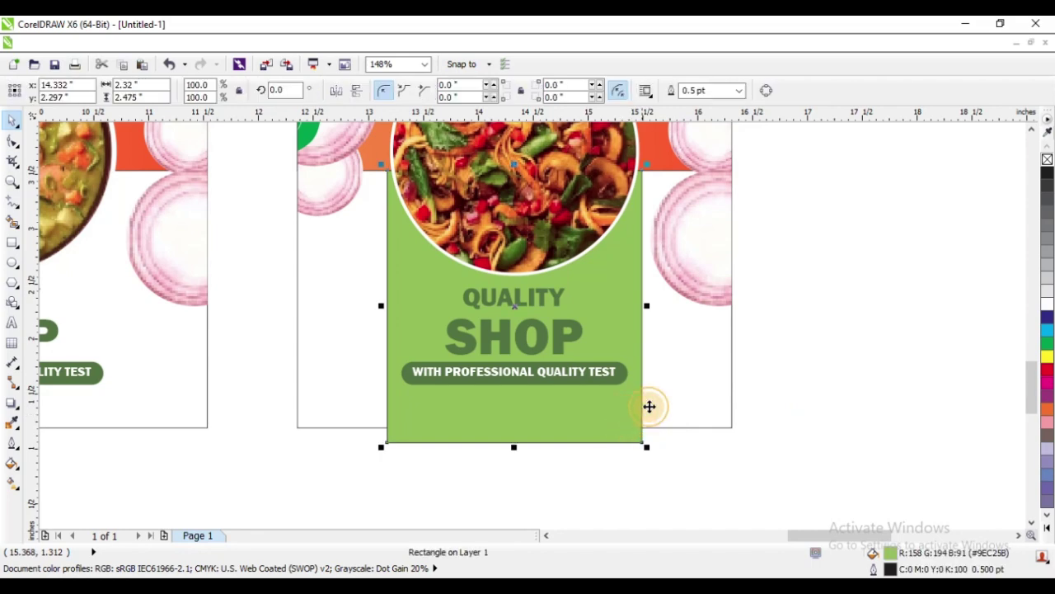
{"action": "right_click", "coordinate": [1047, 160]}
{"action": "left_click", "coordinate": [871, 253]}
- Fill the third pack's QUALITY and SHOP texts with white
{"action": "scroll", "coordinate": [530, 384], "scroll_direction": "down", "scroll_amount": 4}
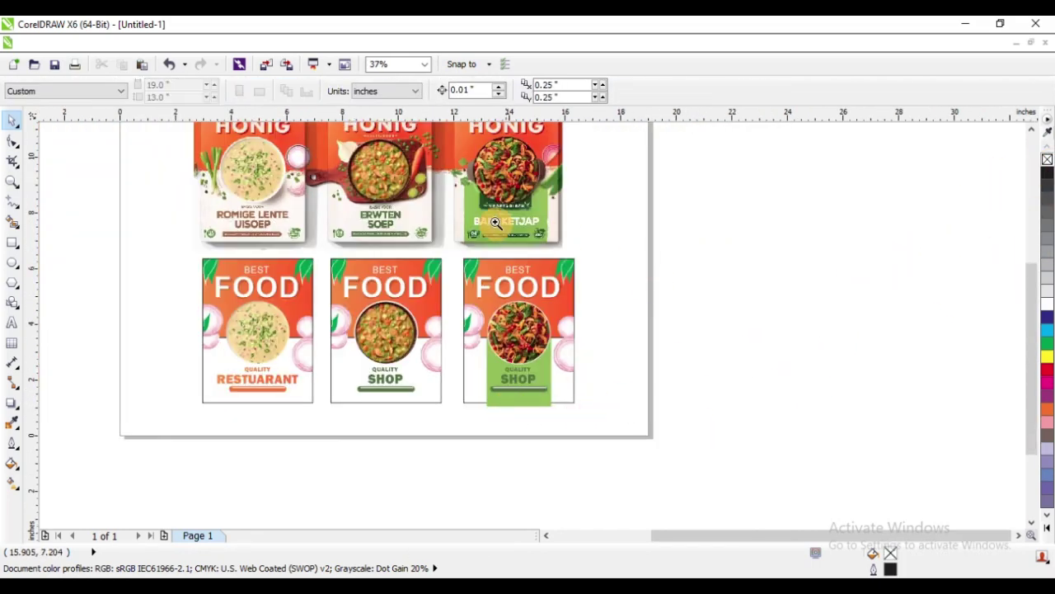
{"action": "left_click_drag", "start_coordinate": [324, 189], "coordinate": [678, 473]}
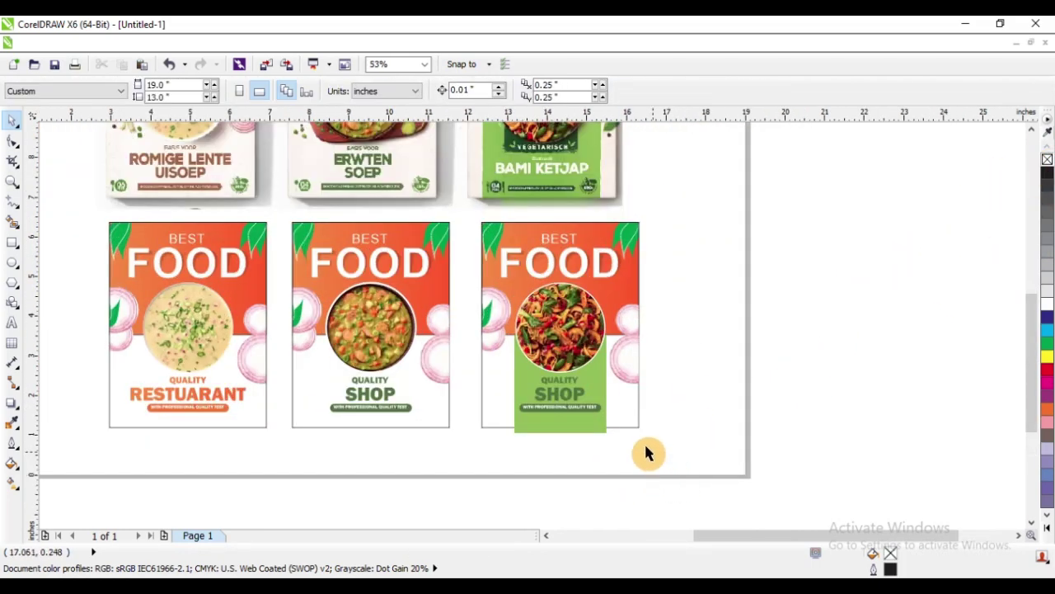
{"action": "left_click", "coordinate": [559, 397]}
{"action": "left_click_drag", "start_coordinate": [475, 338], "coordinate": [678, 448]}
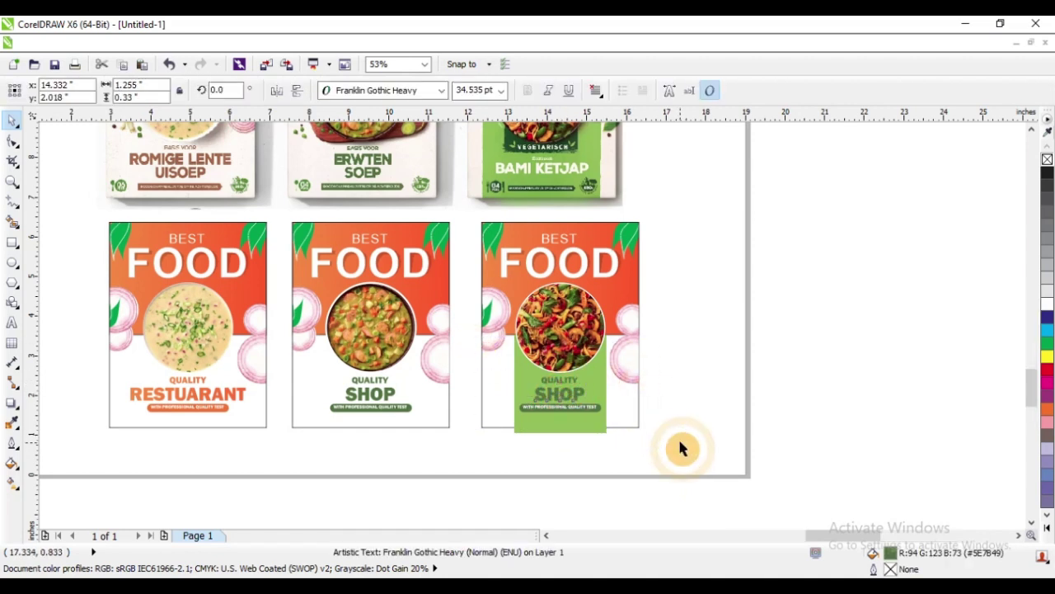
{"action": "left_click", "coordinate": [533, 294], "text": "shift"}
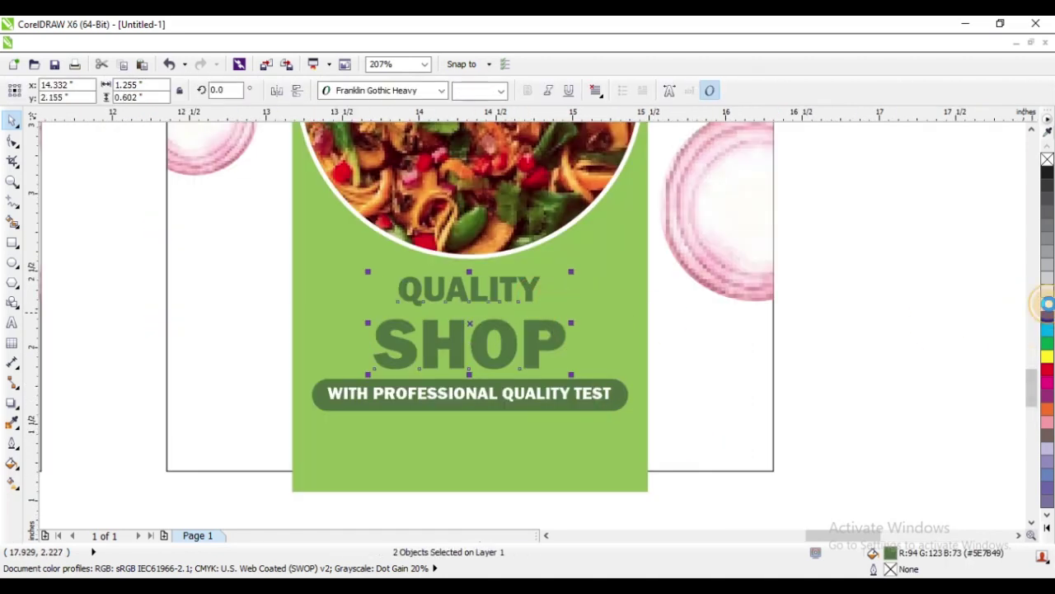
{"action": "left_click", "coordinate": [1045, 303]}
{"action": "left_click", "coordinate": [844, 276]}
{"action": "scroll", "coordinate": [544, 363], "scroll_direction": "down", "scroll_amount": 4}
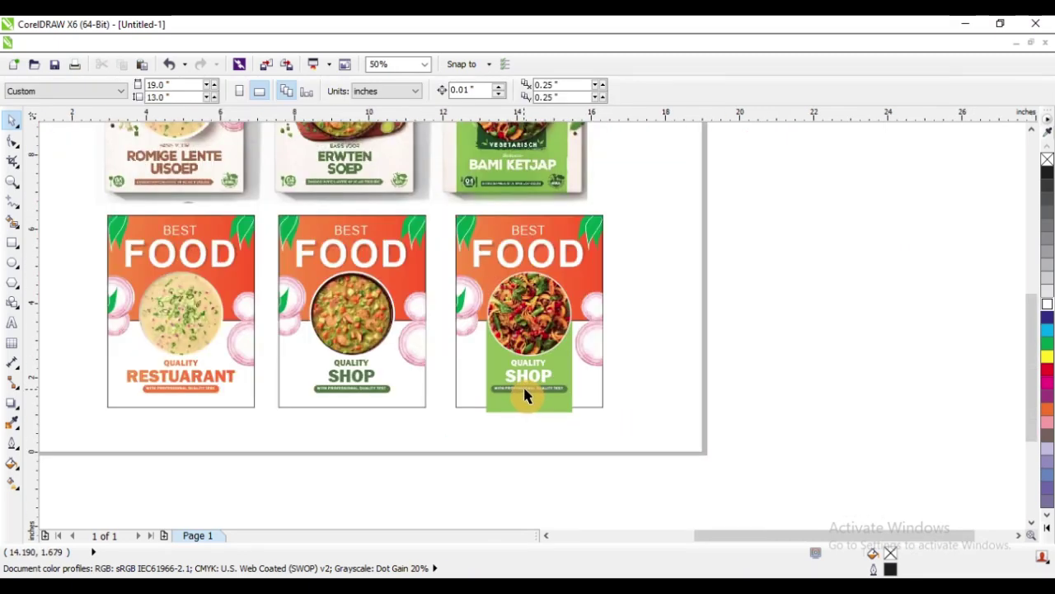
- PowerClip the green rectangle inside the third pack's frame
{"action": "left_click_drag", "start_coordinate": [273, 200], "coordinate": [686, 432]}
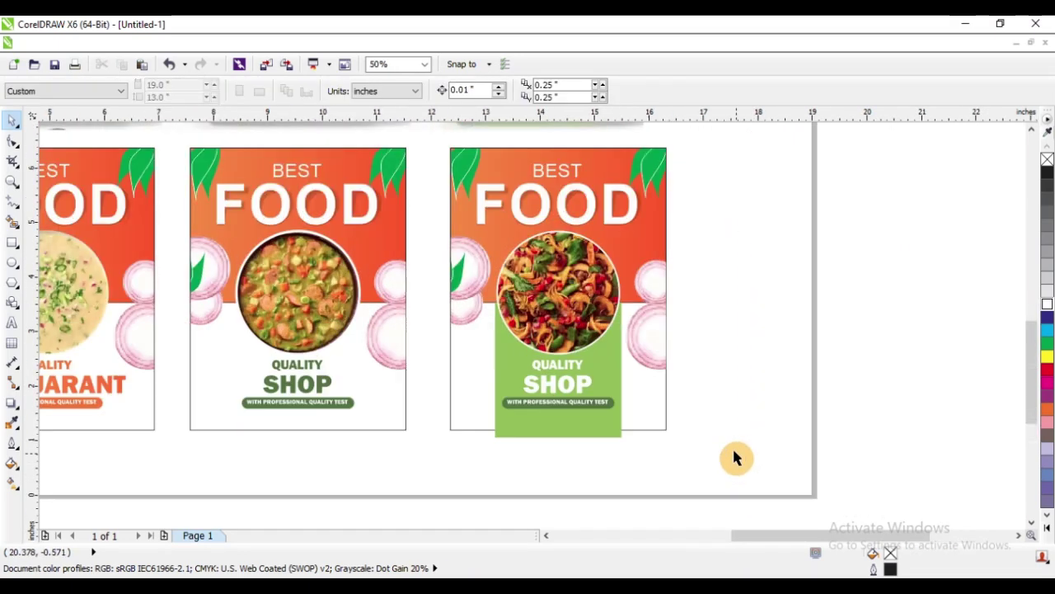
{"action": "left_click", "coordinate": [562, 432]}
{"action": "key", "text": "alt+c"}
{"action": "mouse_move", "coordinate": [290, 261]}
{"action": "left_click", "coordinate": [353, 262]}
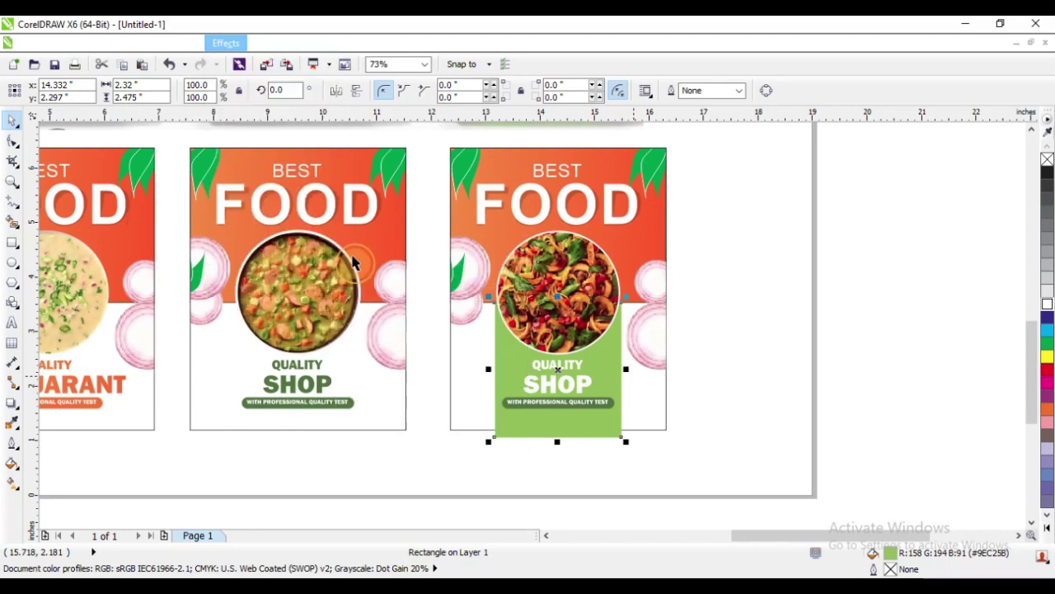
{"action": "left_click", "coordinate": [466, 388]}
{"action": "left_click", "coordinate": [763, 342]}
- Draw a circle about 2.295 inches in diameter over the first pack's soup bowl and centre it on the bowl
{"action": "scroll", "coordinate": [673, 293], "scroll_direction": "down", "scroll_amount": 2}
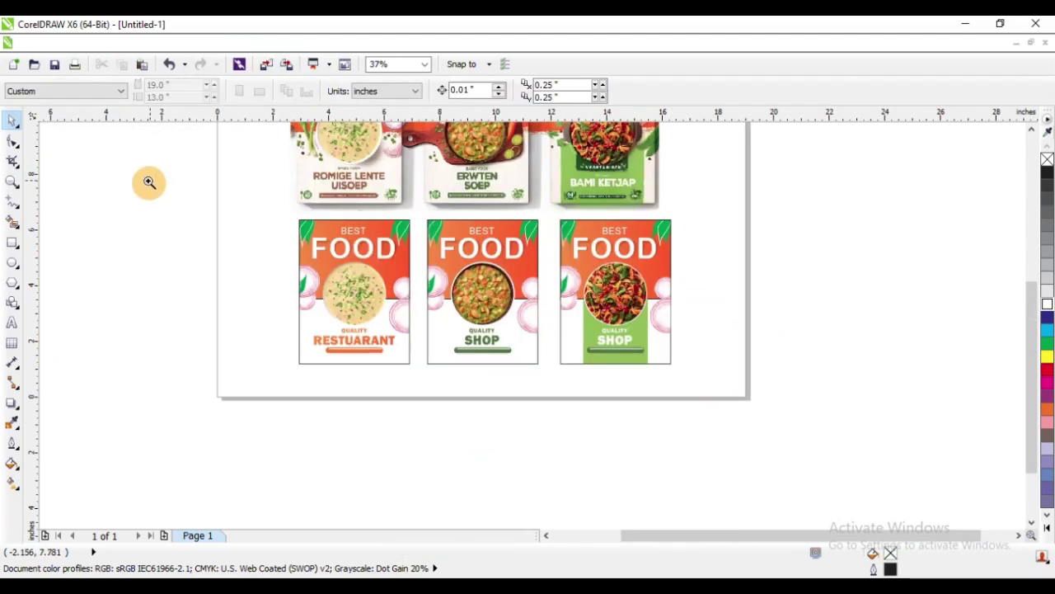
{"action": "left_click_drag", "start_coordinate": [149, 186], "coordinate": [730, 420]}
{"action": "left_click_drag", "start_coordinate": [178, 178], "coordinate": [829, 436]}
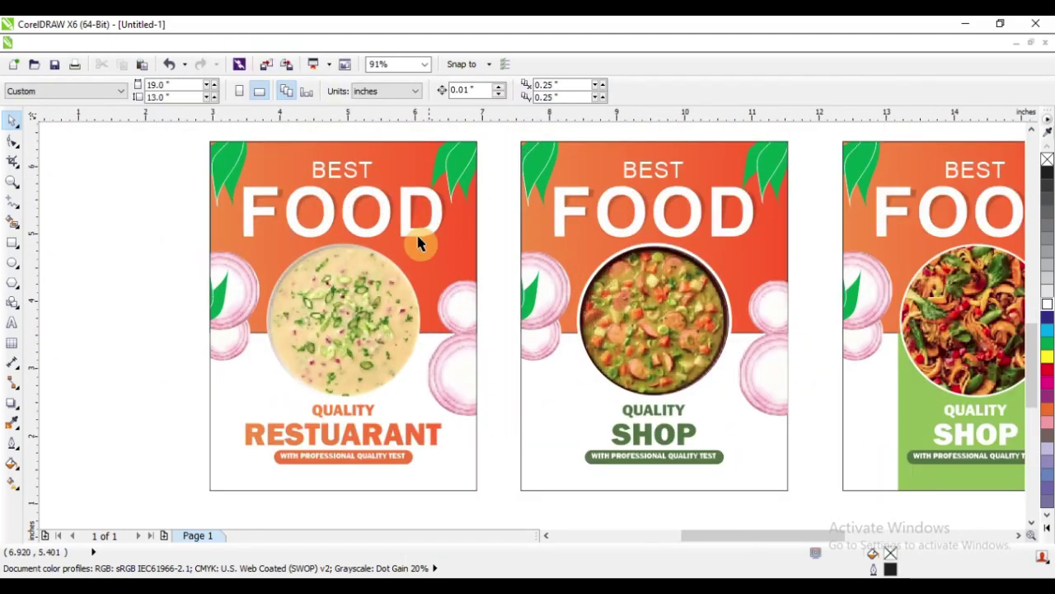
{"action": "key", "text": "F2"}
{"action": "left_click_drag", "start_coordinate": [212, 210], "coordinate": [602, 456]}
{"action": "key", "text": "F7"}
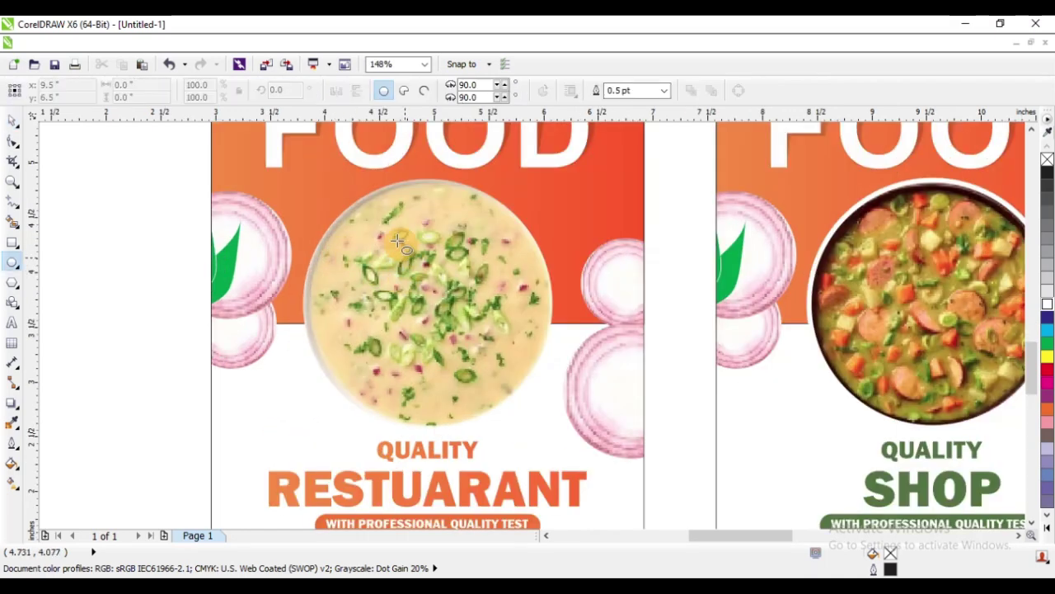
{"action": "left_click_drag", "start_coordinate": [306, 193], "coordinate": [560, 344]}
{"action": "key", "text": "space"}
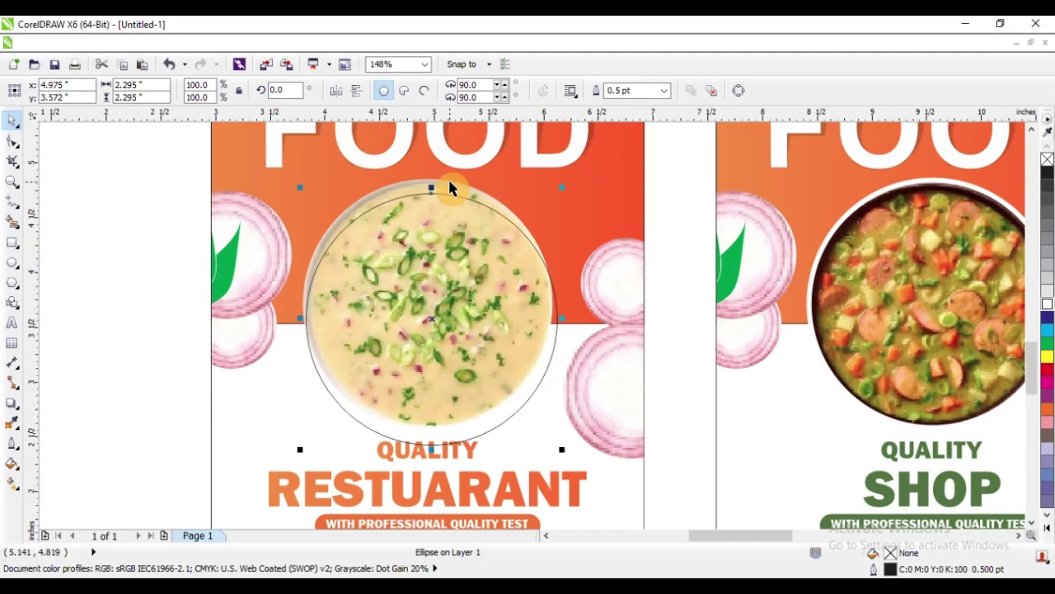
{"action": "left_click", "coordinate": [449, 182], "text": "shift"}
{"action": "key", "text": "c"}
{"action": "key", "text": "e"}
{"action": "left_click", "coordinate": [128, 213]}
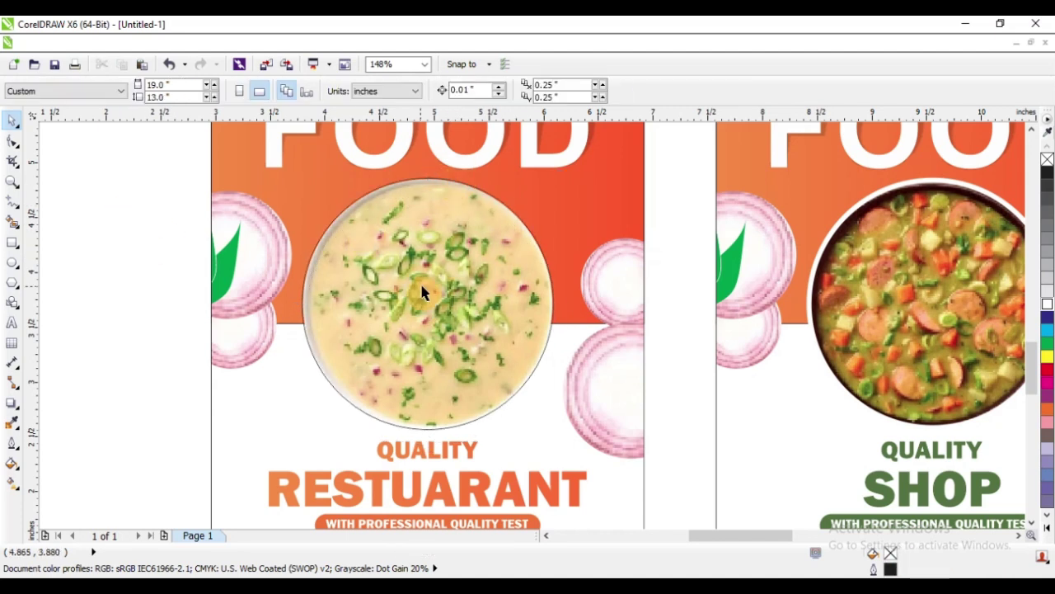
- Enlarge the first pack's circle to about 2.365 inches, fill it with white and remove its outline
{"action": "left_click", "coordinate": [469, 237]}
{"action": "left_click_drag", "start_coordinate": [559, 174], "coordinate": [566, 170]}
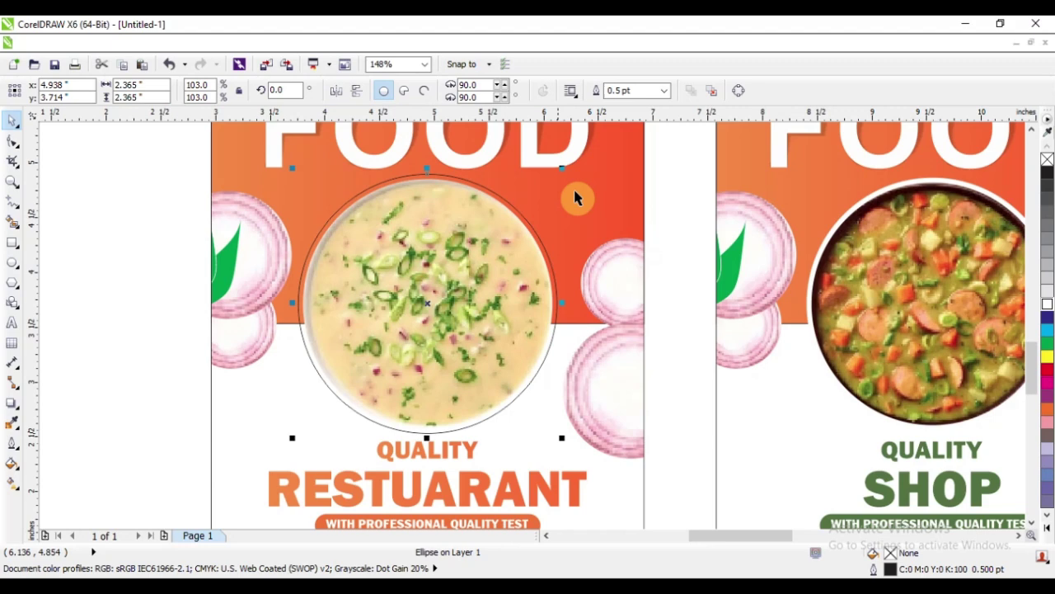
{"action": "left_click", "coordinate": [1046, 302]}
{"action": "right_click", "coordinate": [1047, 160]}
{"action": "scroll", "coordinate": [392, 322], "scroll_direction": "down", "scroll_amount": 2}
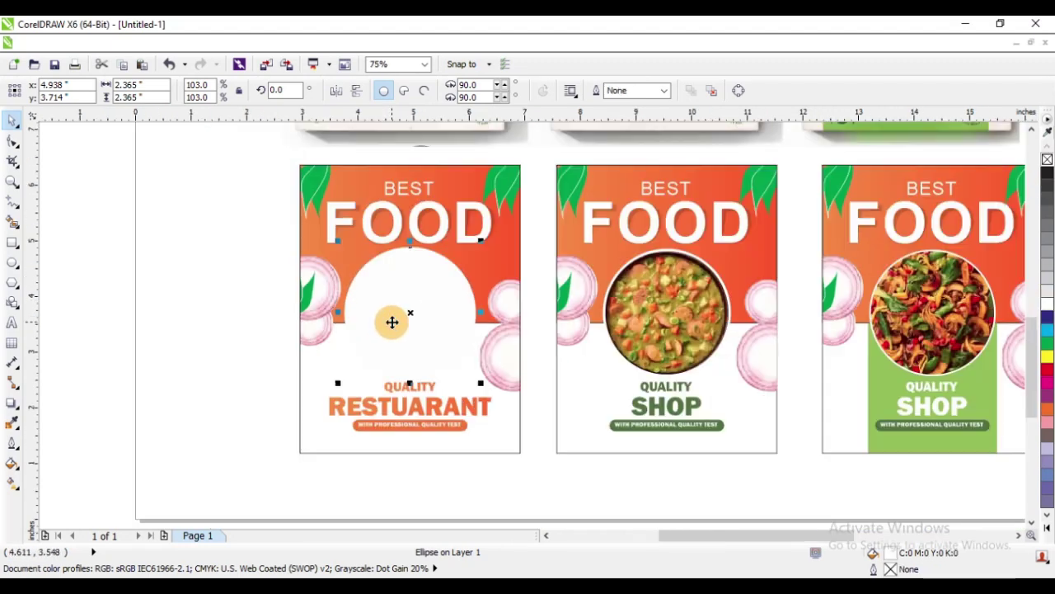
- Send the white circle behind the soup bowl and move the first pack's gradient rectangle and frame behind the circle
{"action": "key", "text": "shift+Page_Down"}
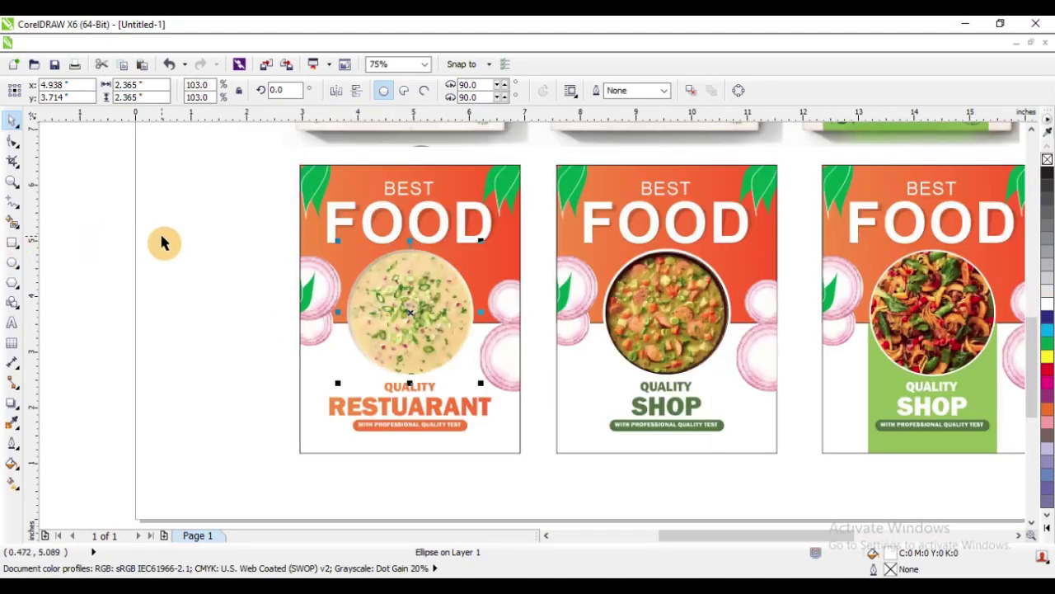
{"action": "left_click", "coordinate": [162, 242]}
{"action": "left_click", "coordinate": [324, 275]}
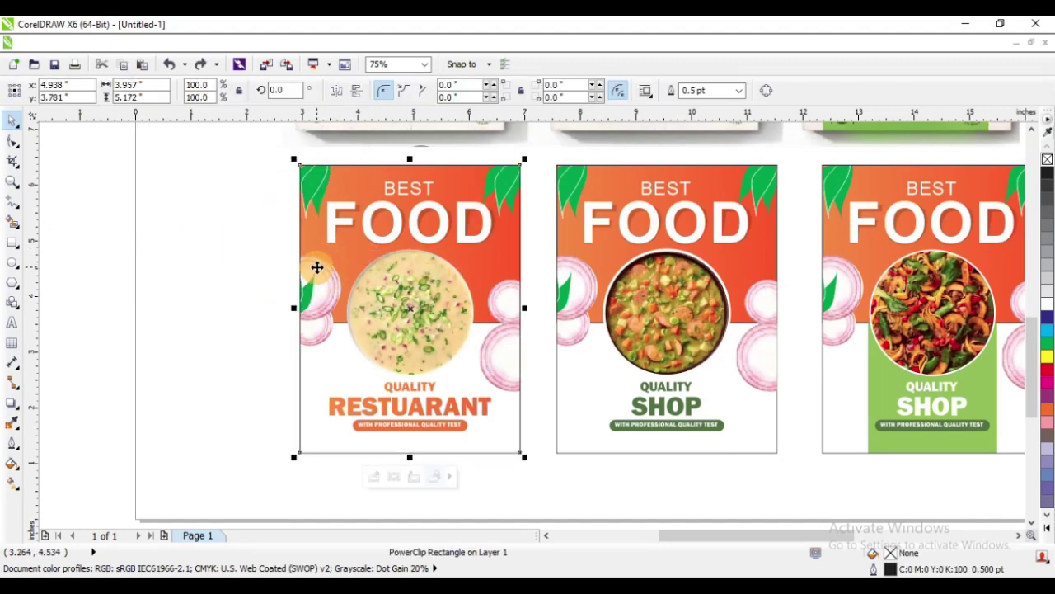
{"action": "left_click", "coordinate": [229, 235]}
{"action": "left_click", "coordinate": [308, 254]}
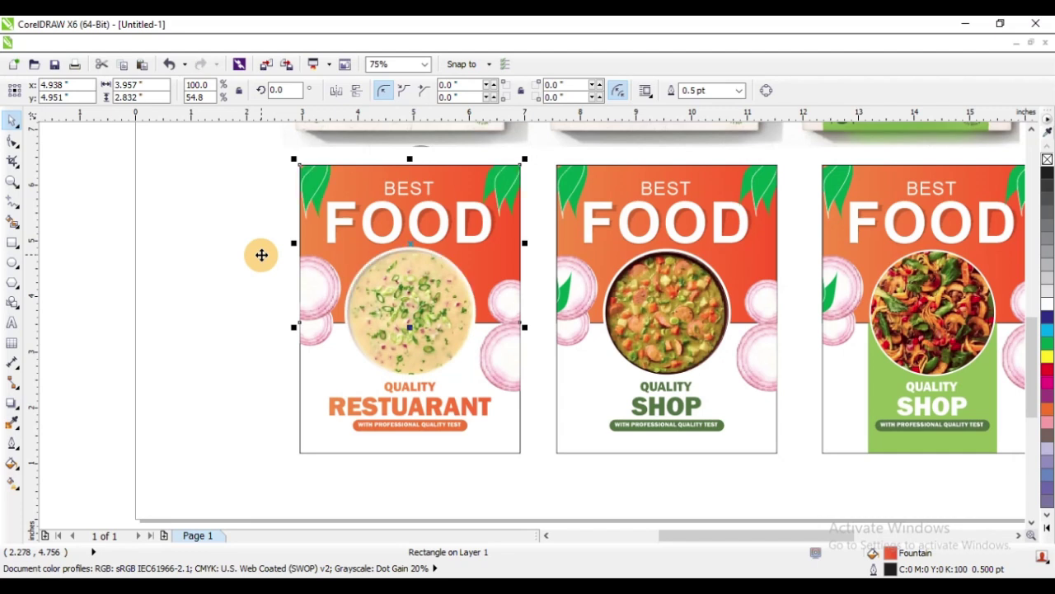
{"action": "left_click", "coordinate": [203, 221]}
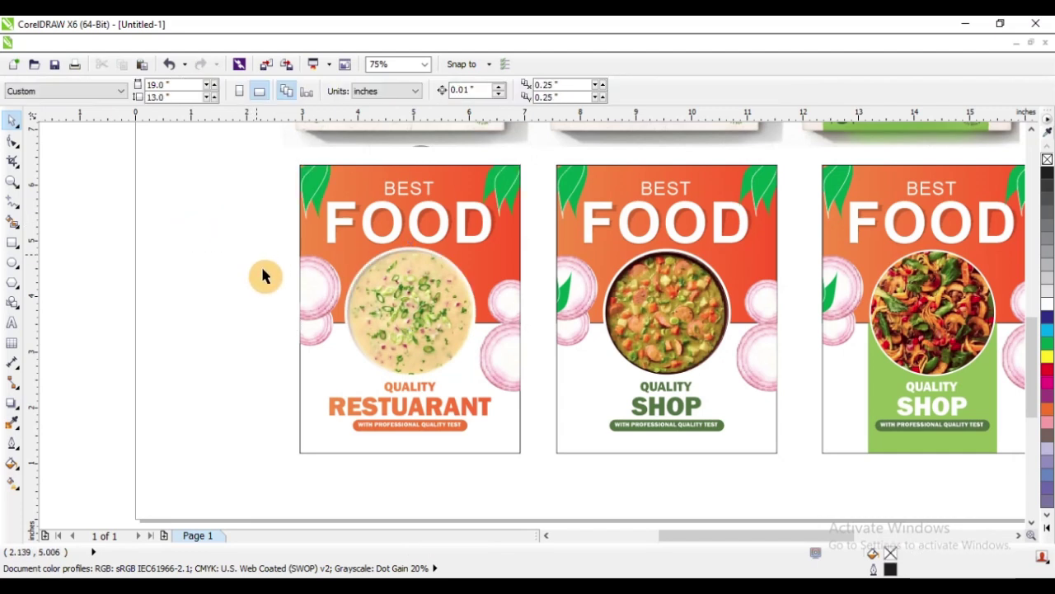
{"action": "left_click", "coordinate": [320, 377]}
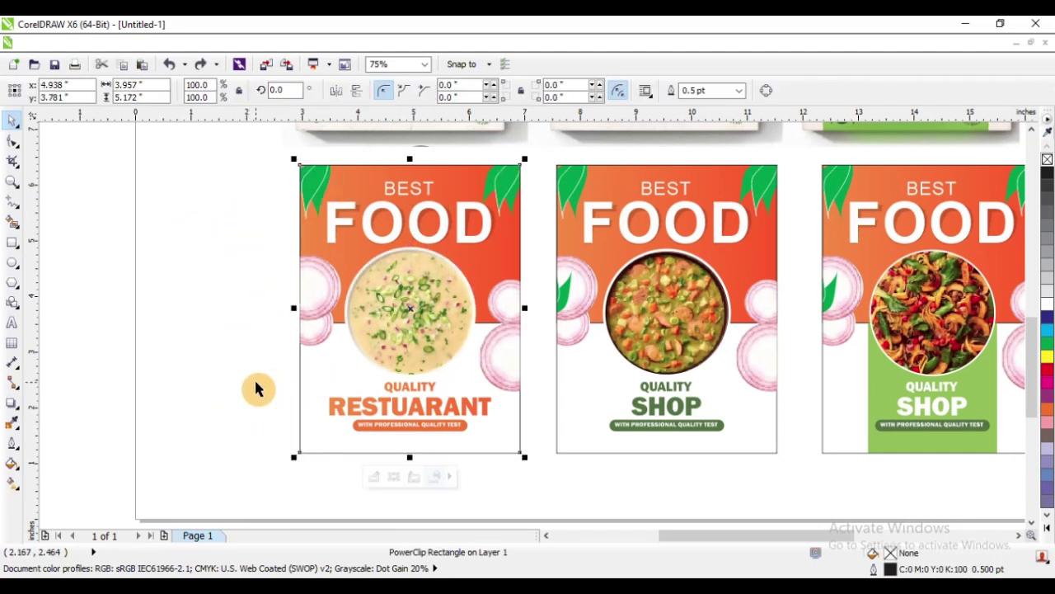
{"action": "left_click", "coordinate": [232, 268]}
- Examine the three packs up close and compare them with the reference packaging image above
{"action": "scroll", "coordinate": [243, 290], "scroll_direction": "down", "scroll_amount": 1}
{"action": "key", "text": "F2"}
{"action": "left_click_drag", "start_coordinate": [181, 185], "coordinate": [796, 407]}
{"action": "right_click", "coordinate": [431, 419]}
{"action": "left_click_drag", "start_coordinate": [270, 162], "coordinate": [720, 446]}
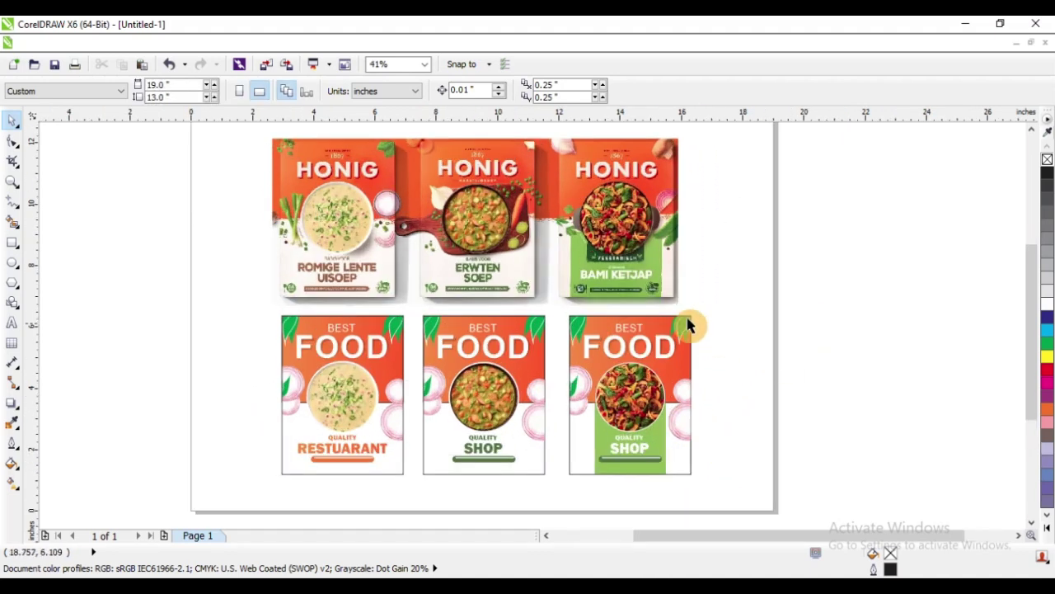
{"action": "key", "text": "F2"}
{"action": "left_click_drag", "start_coordinate": [352, 280], "coordinate": [764, 490]}
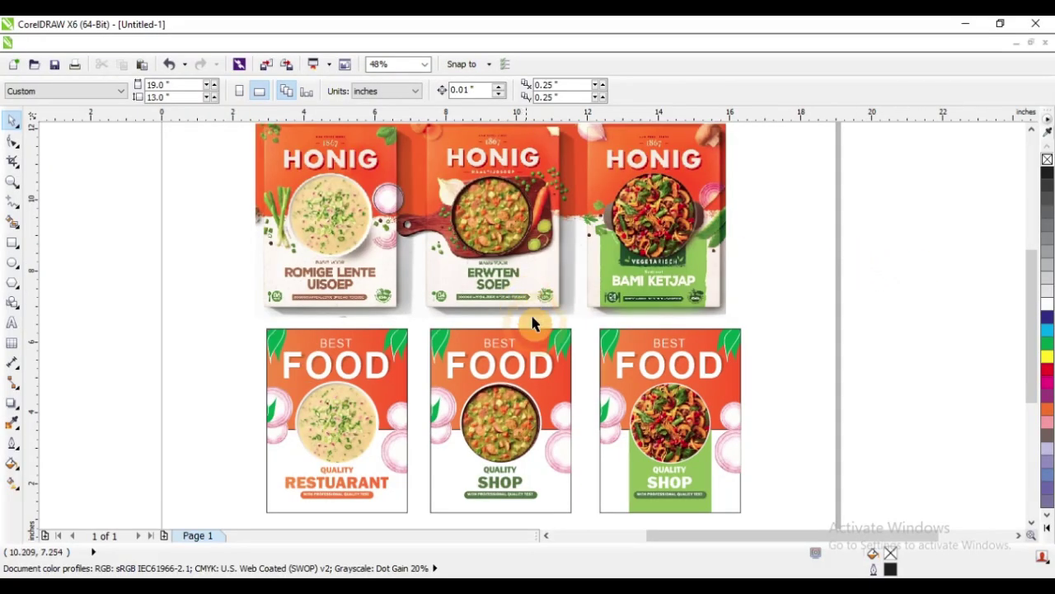
{"action": "scroll", "coordinate": [532, 324], "scroll_direction": "down", "scroll_amount": 2}
{"action": "scroll", "coordinate": [651, 382], "scroll_direction": "up", "scroll_amount": 2}
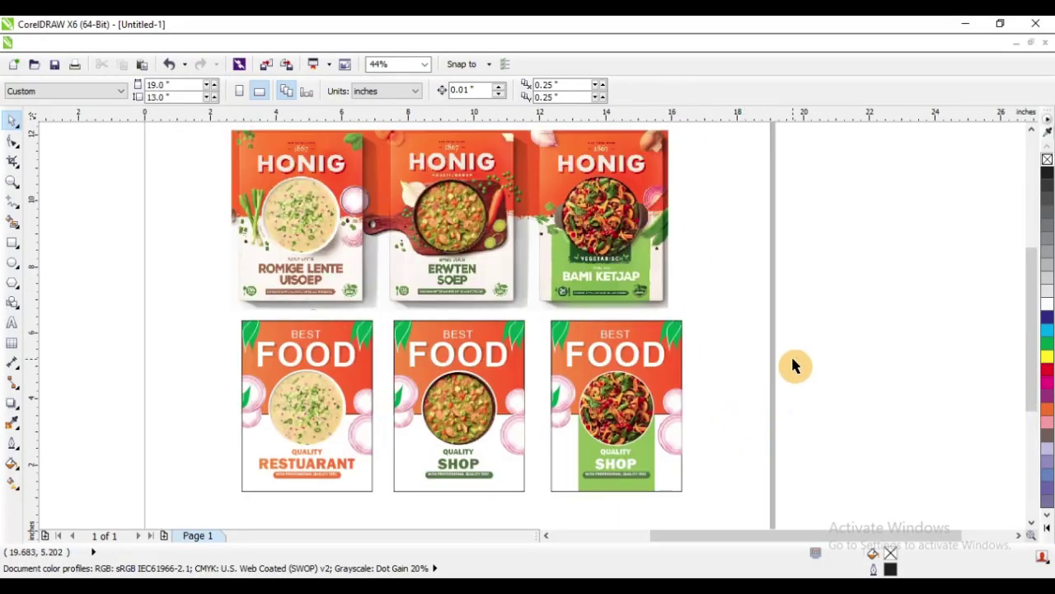